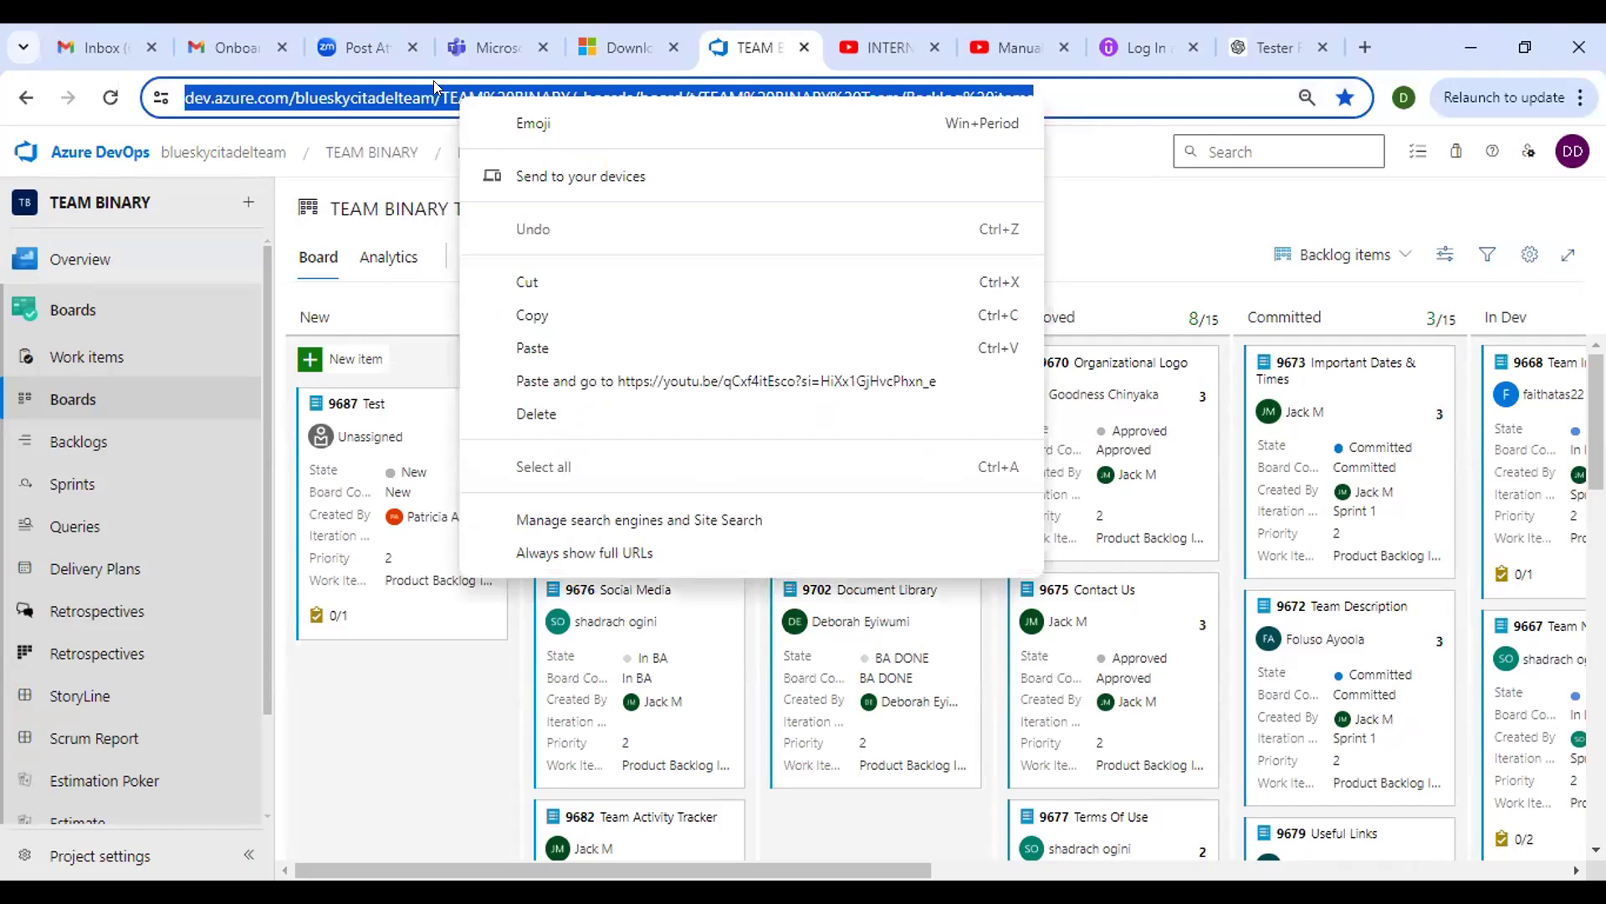
# Dismiss the address menu and close the two mail tabs, the Log In tab and the ChatGPT tester response tab
pyautogui.click(1134, 245)
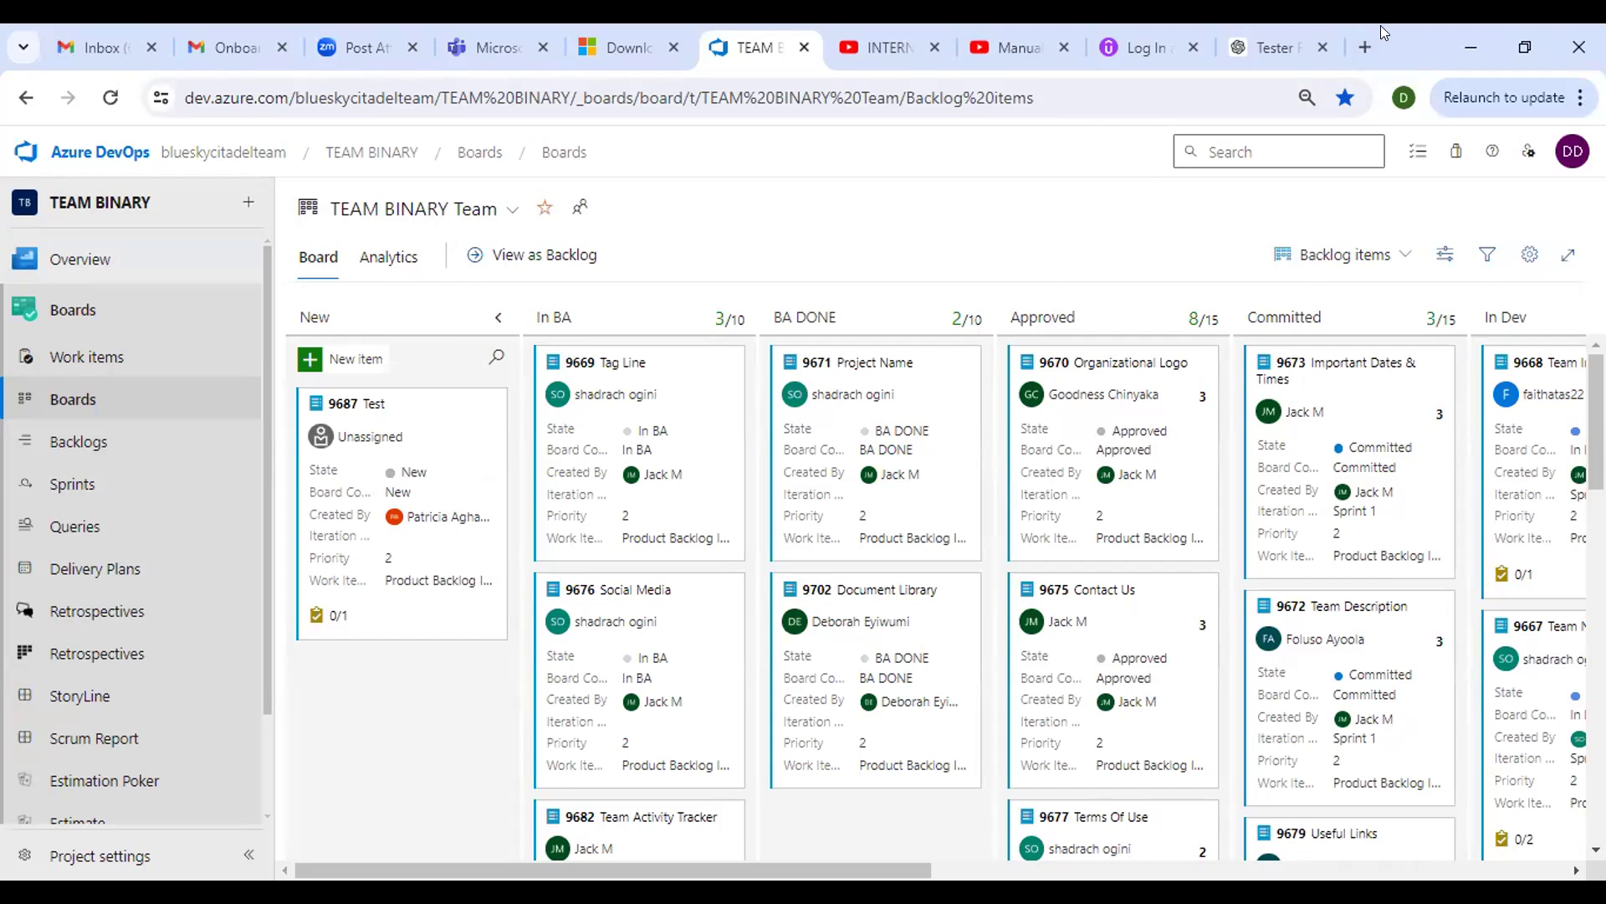
pyautogui.click(144, 46)
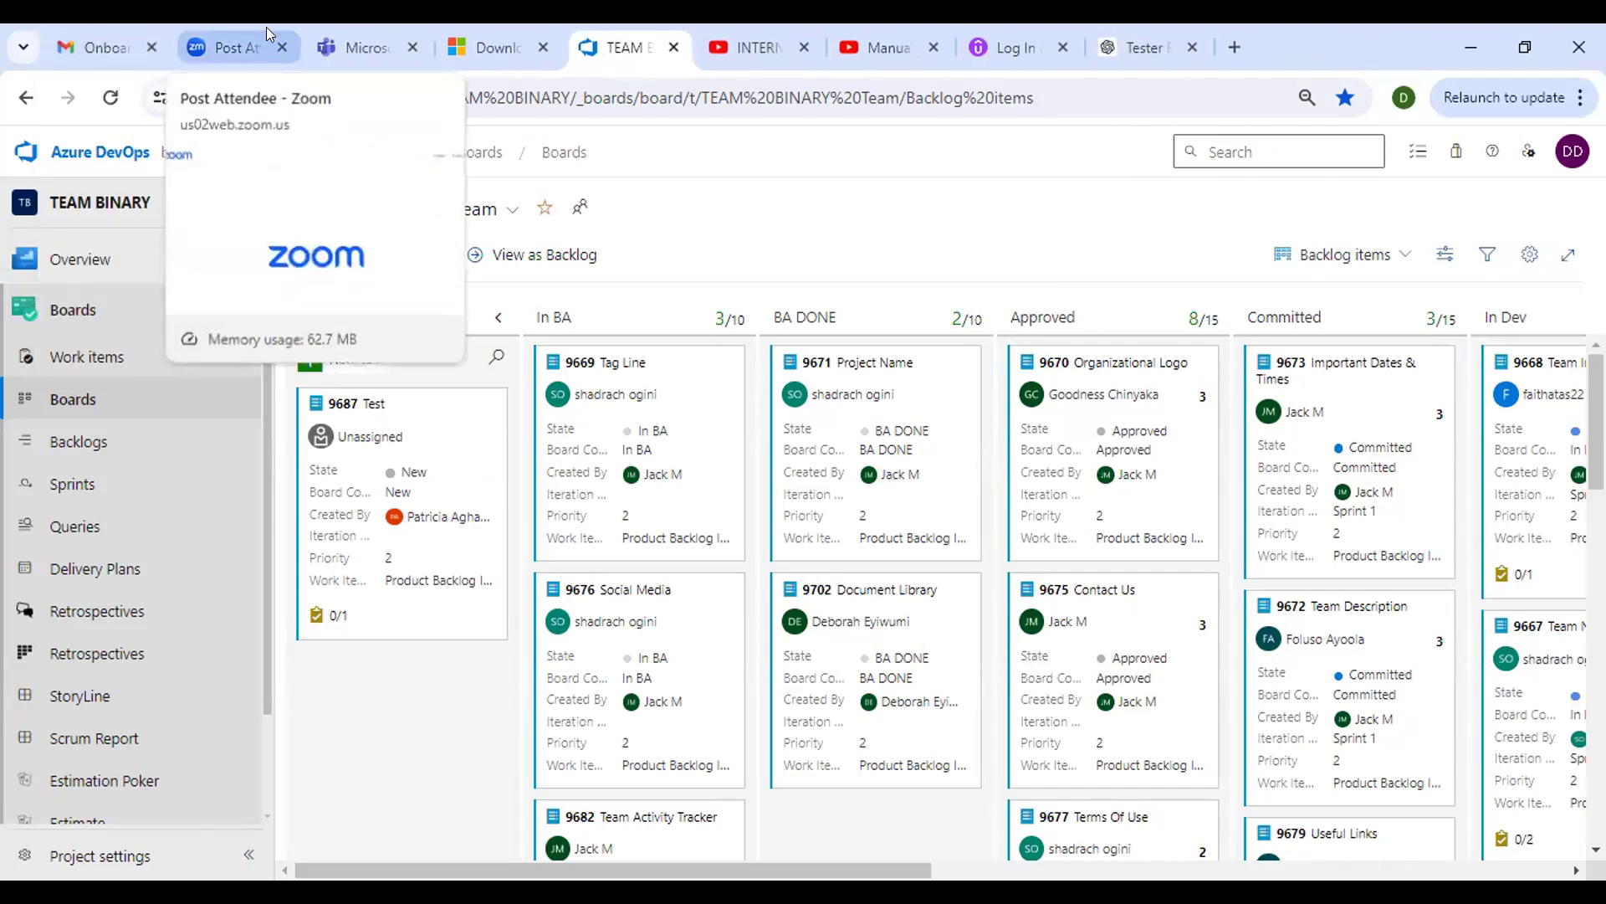
pyautogui.click(151, 35)
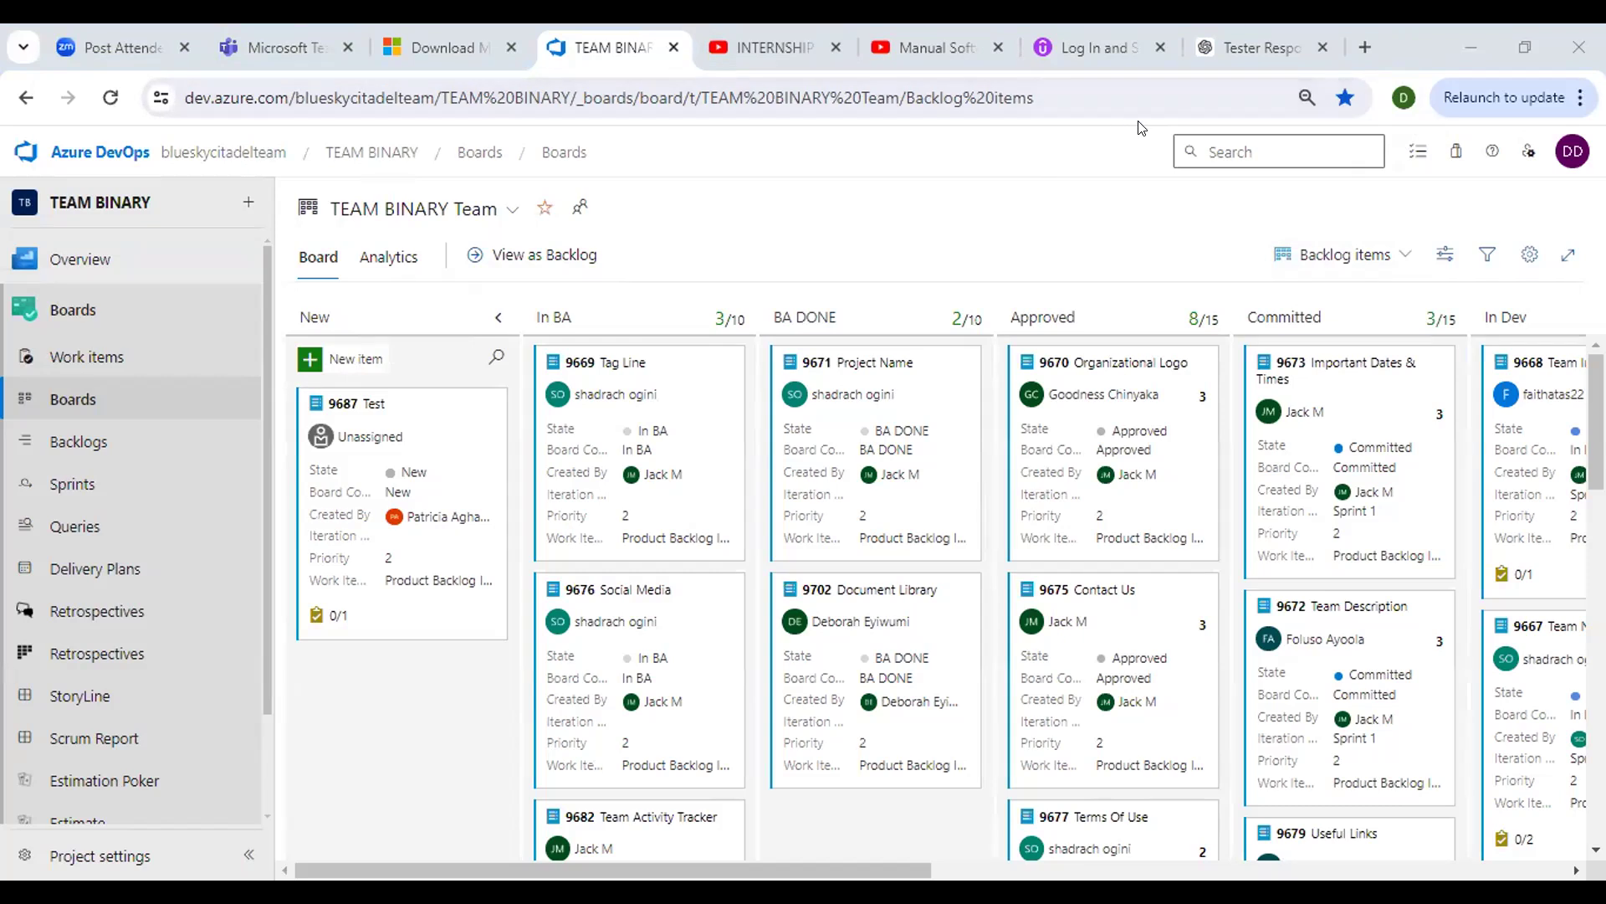
pyautogui.click(1161, 47)
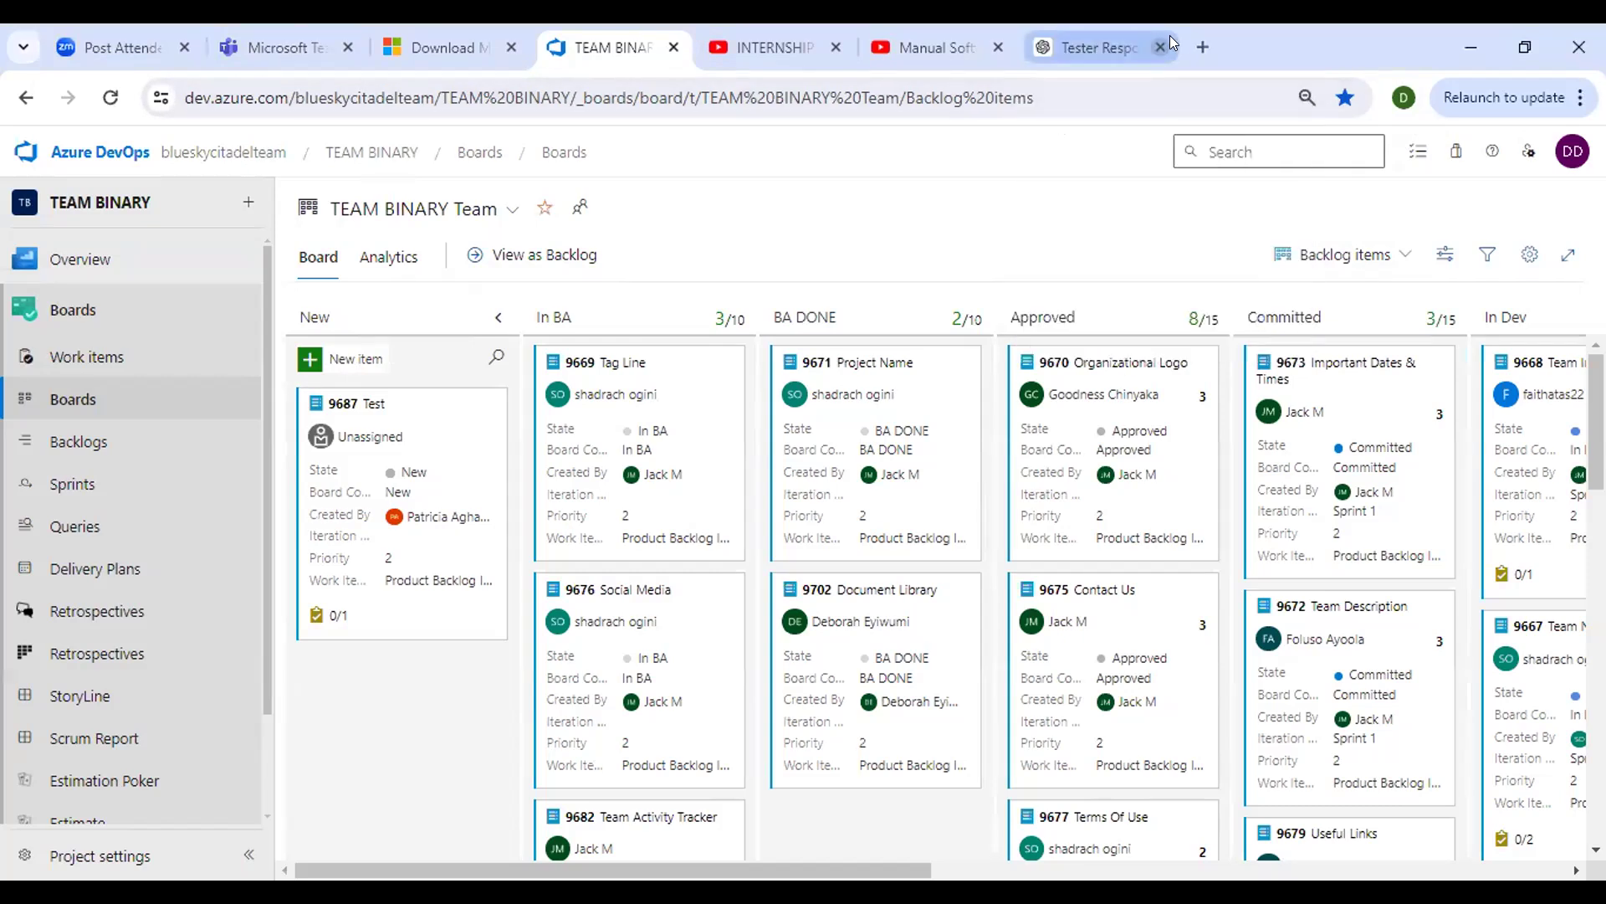
pyautogui.click(1158, 47)
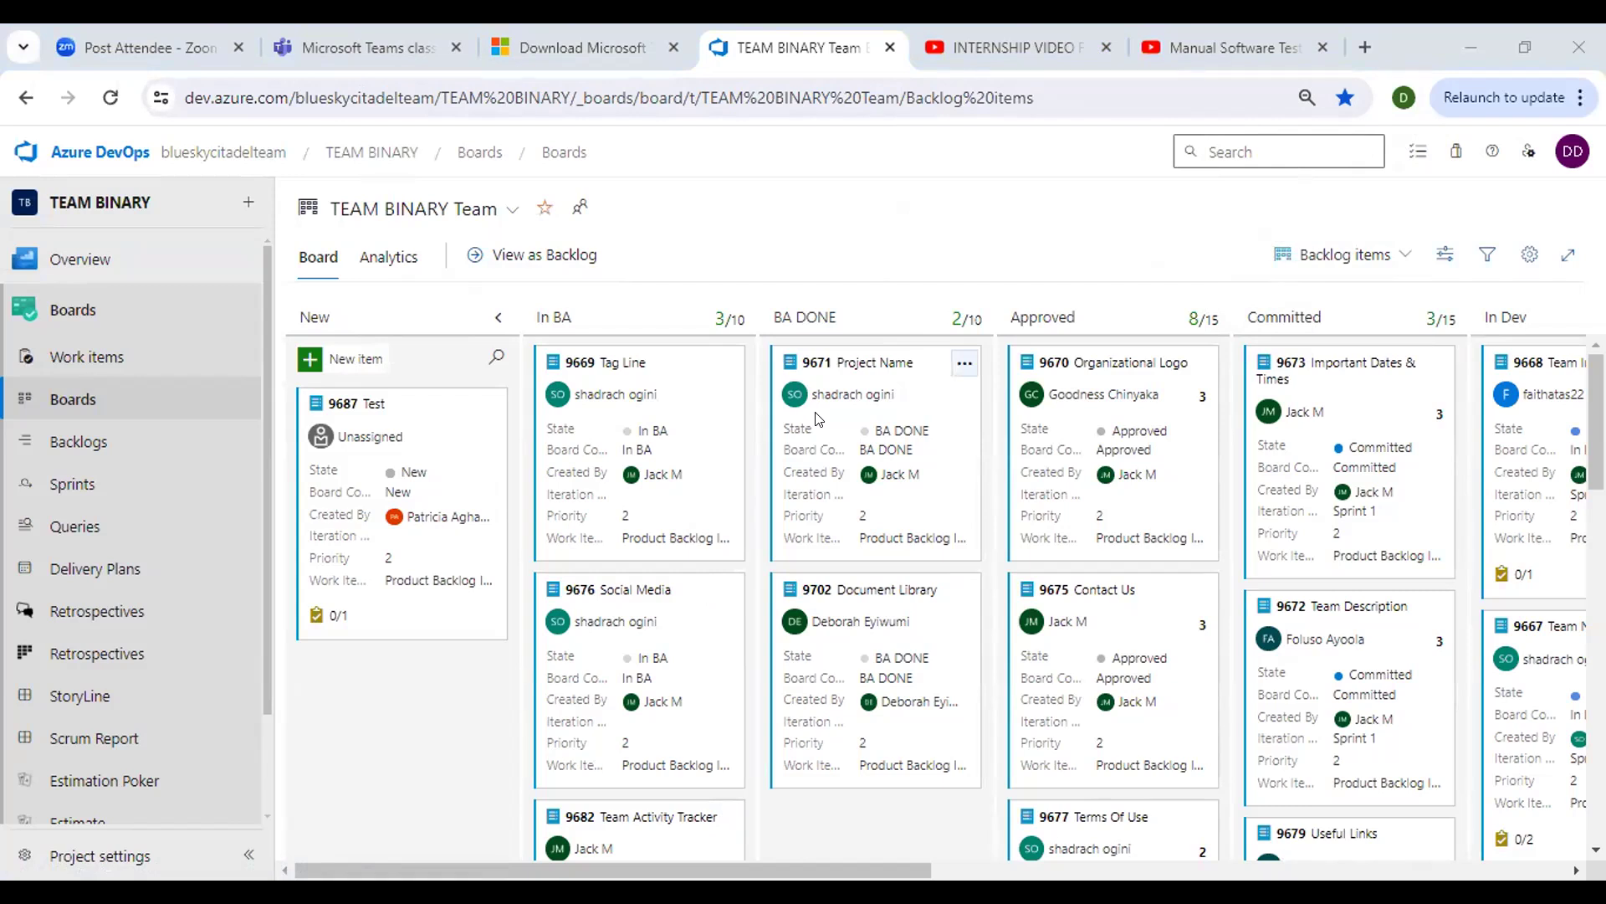
# Duplicate the TEAM BINARY board tab, split both copies off into their own windows, and minimise the remaining browser window
pyautogui.rightClick(759, 40)
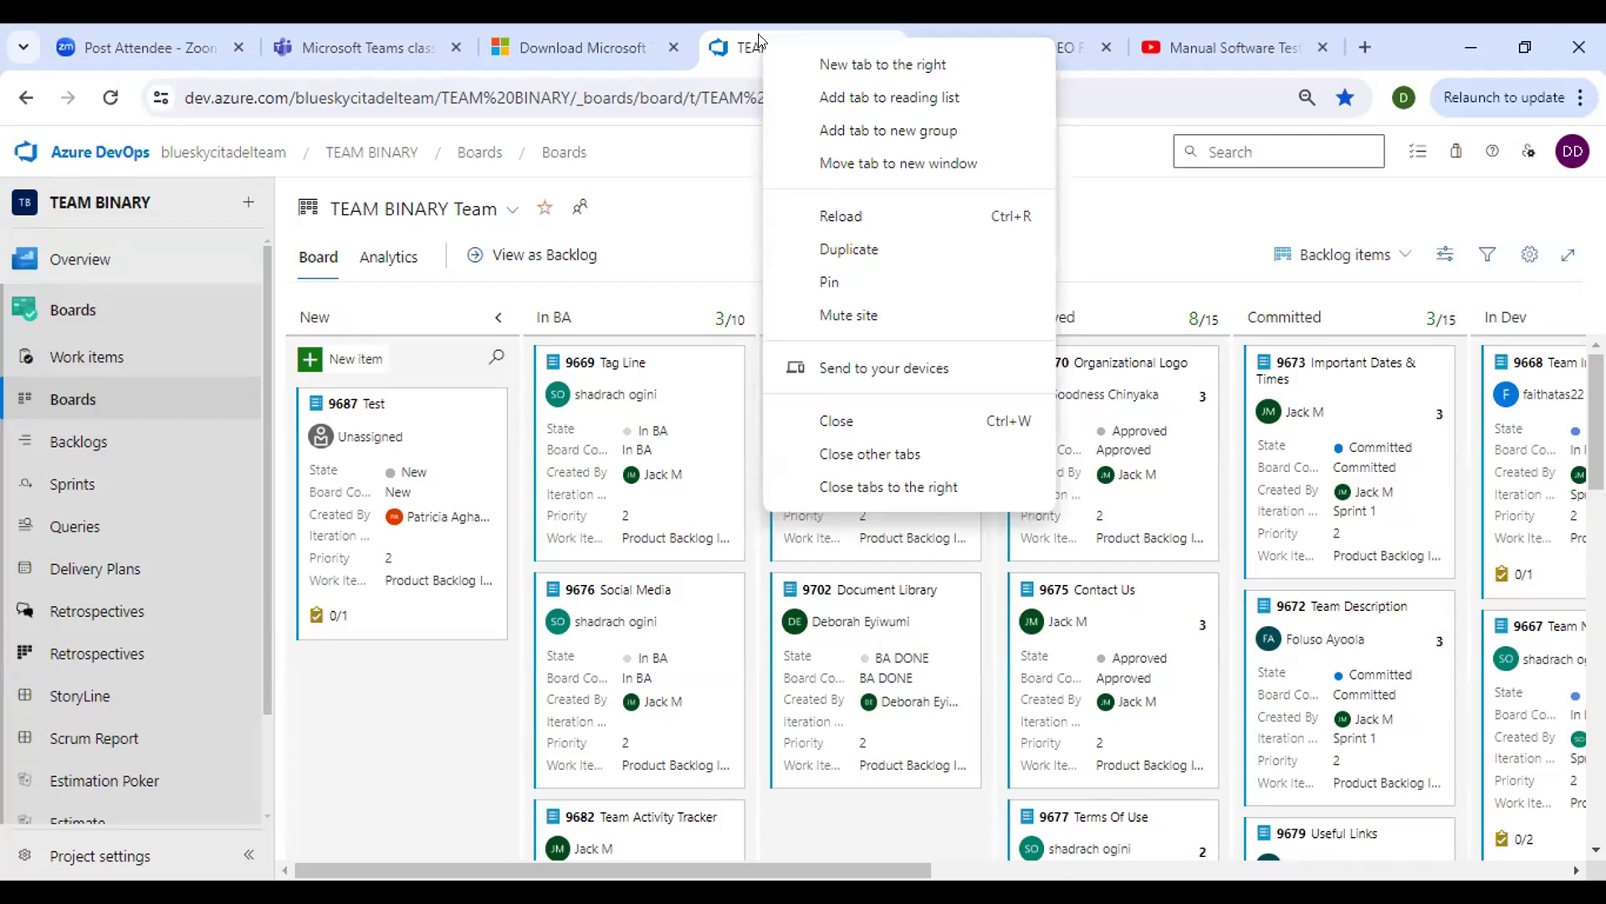
pyautogui.press('Escape')
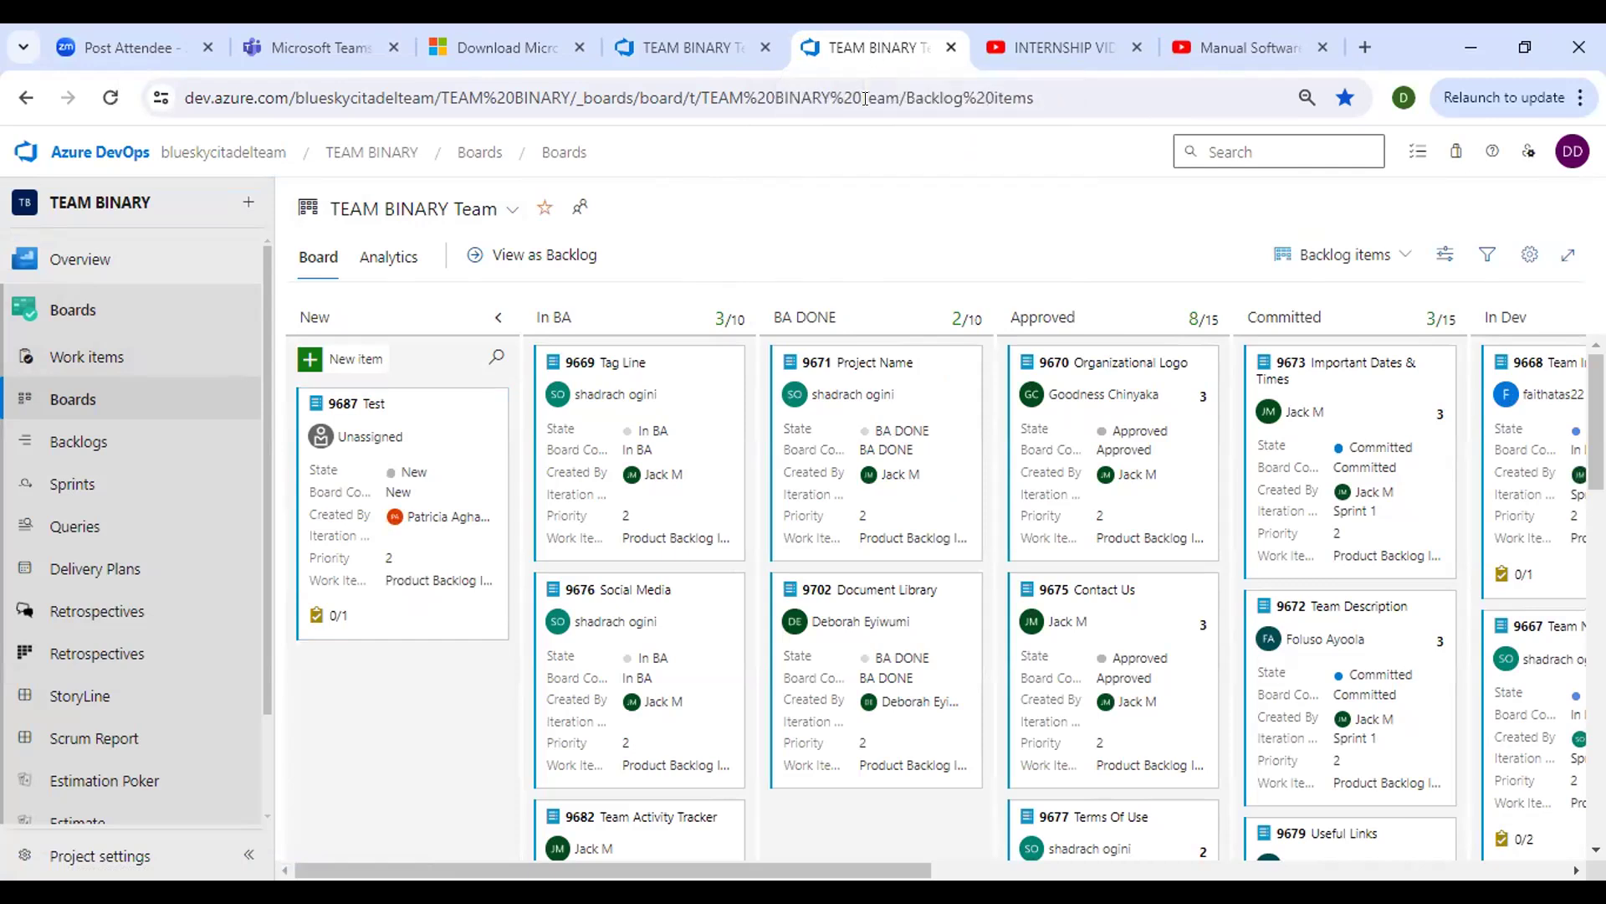
pyautogui.hotkey('ctrl', 'w')
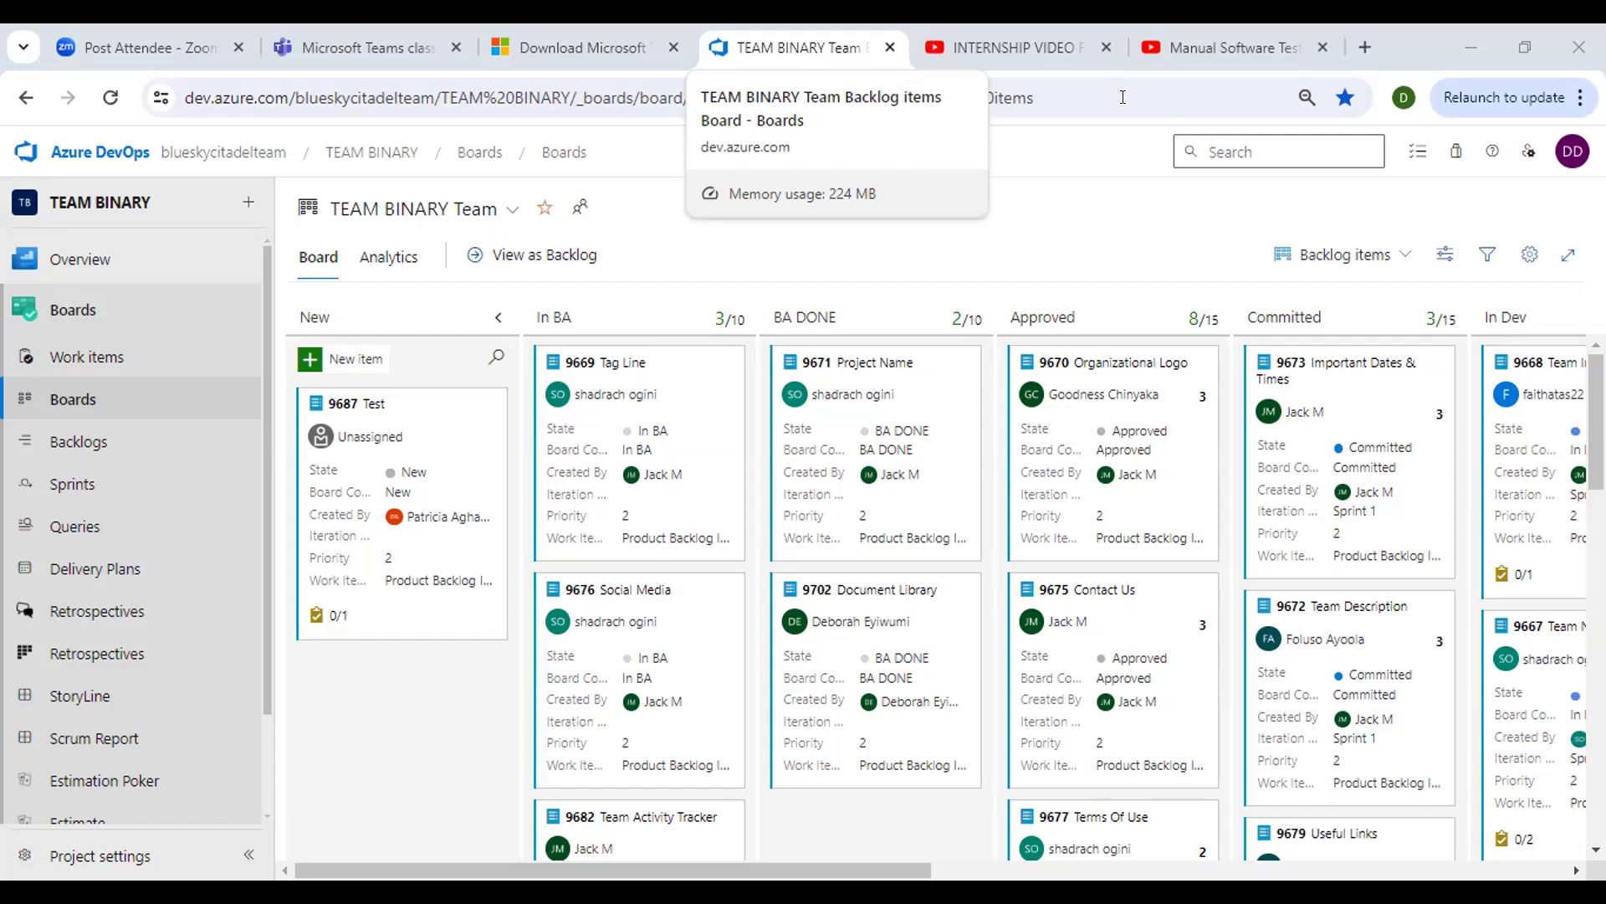
pyautogui.hotkey('ctrl', 'w')
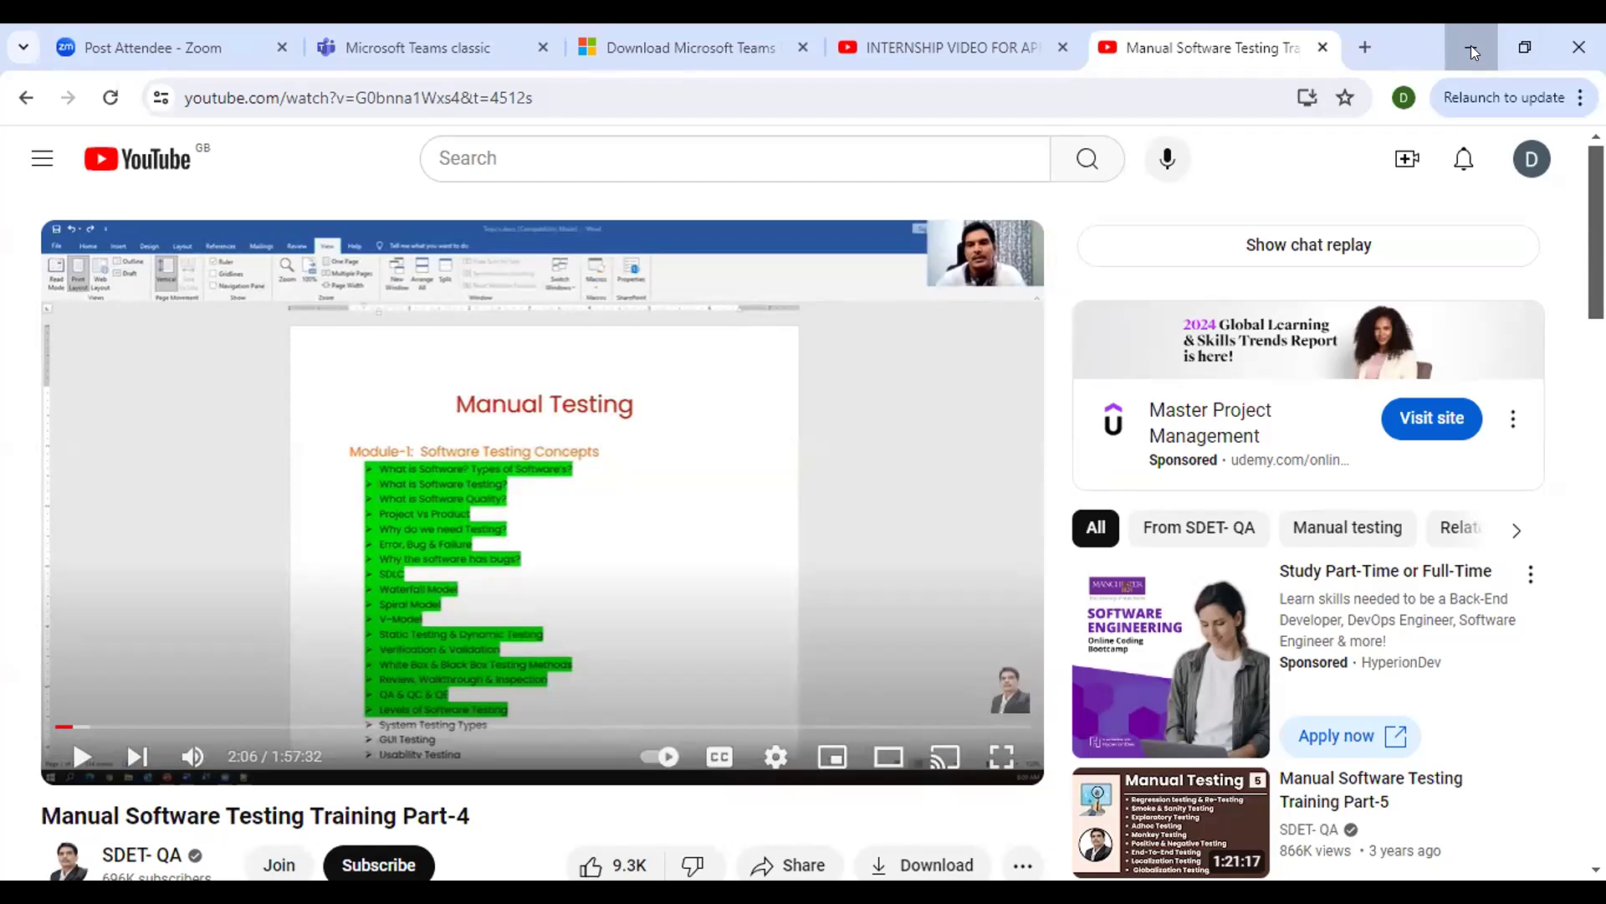
pyautogui.click(1471, 49)
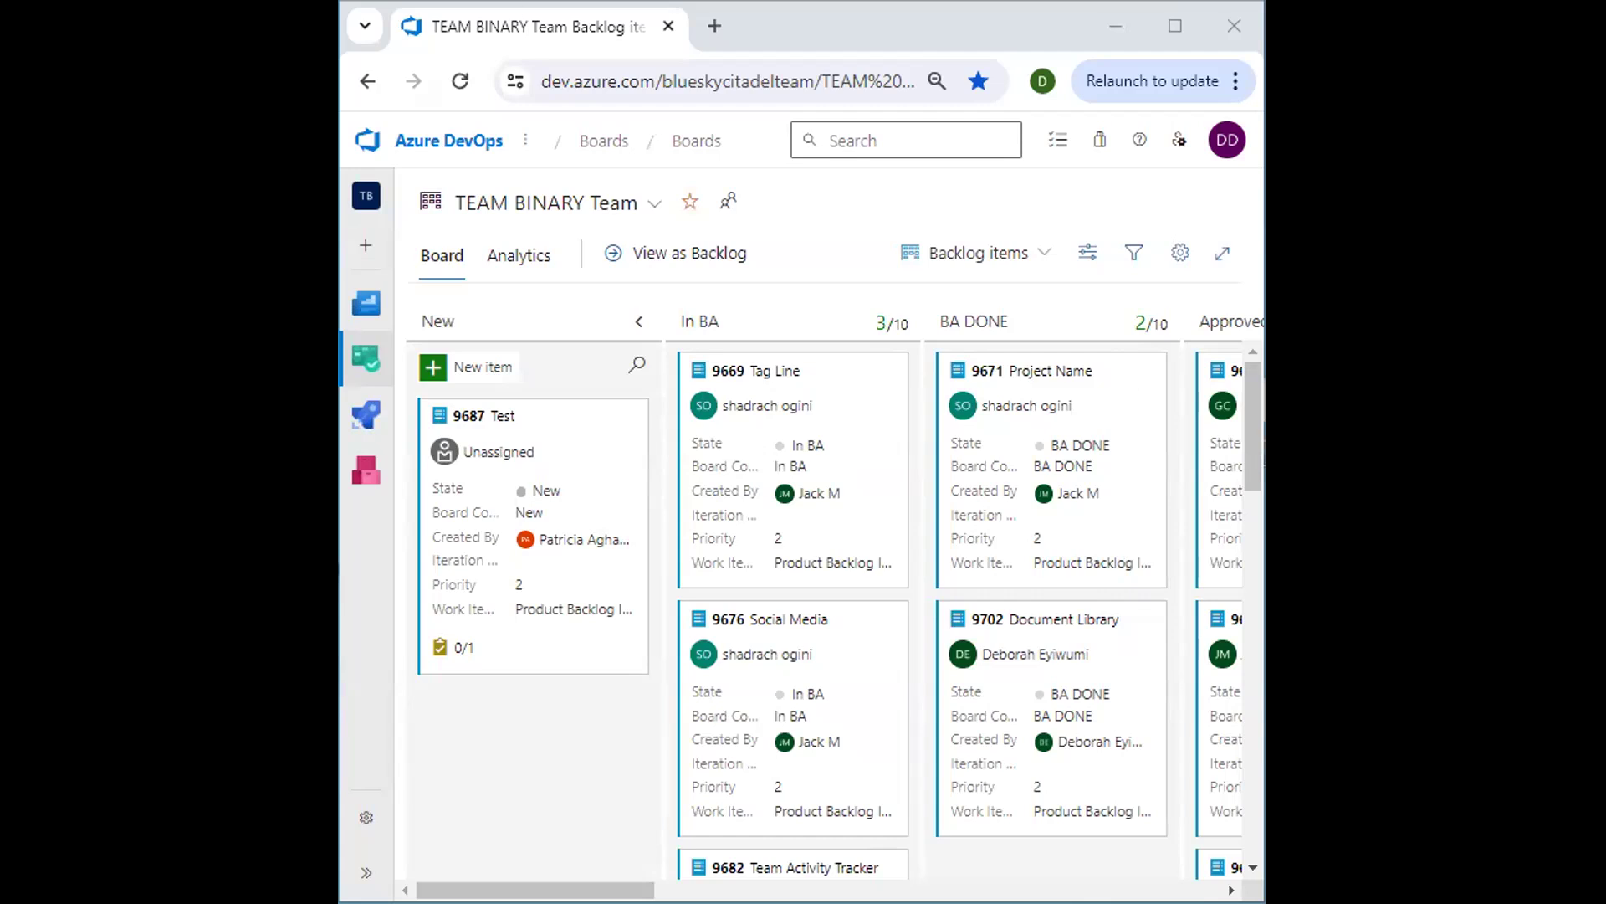
# Duplicate the TEAM BINARY board tab in its small window and separate the copy into its own window
pyautogui.rightClick(507, 16)
pyautogui.press('Escape')
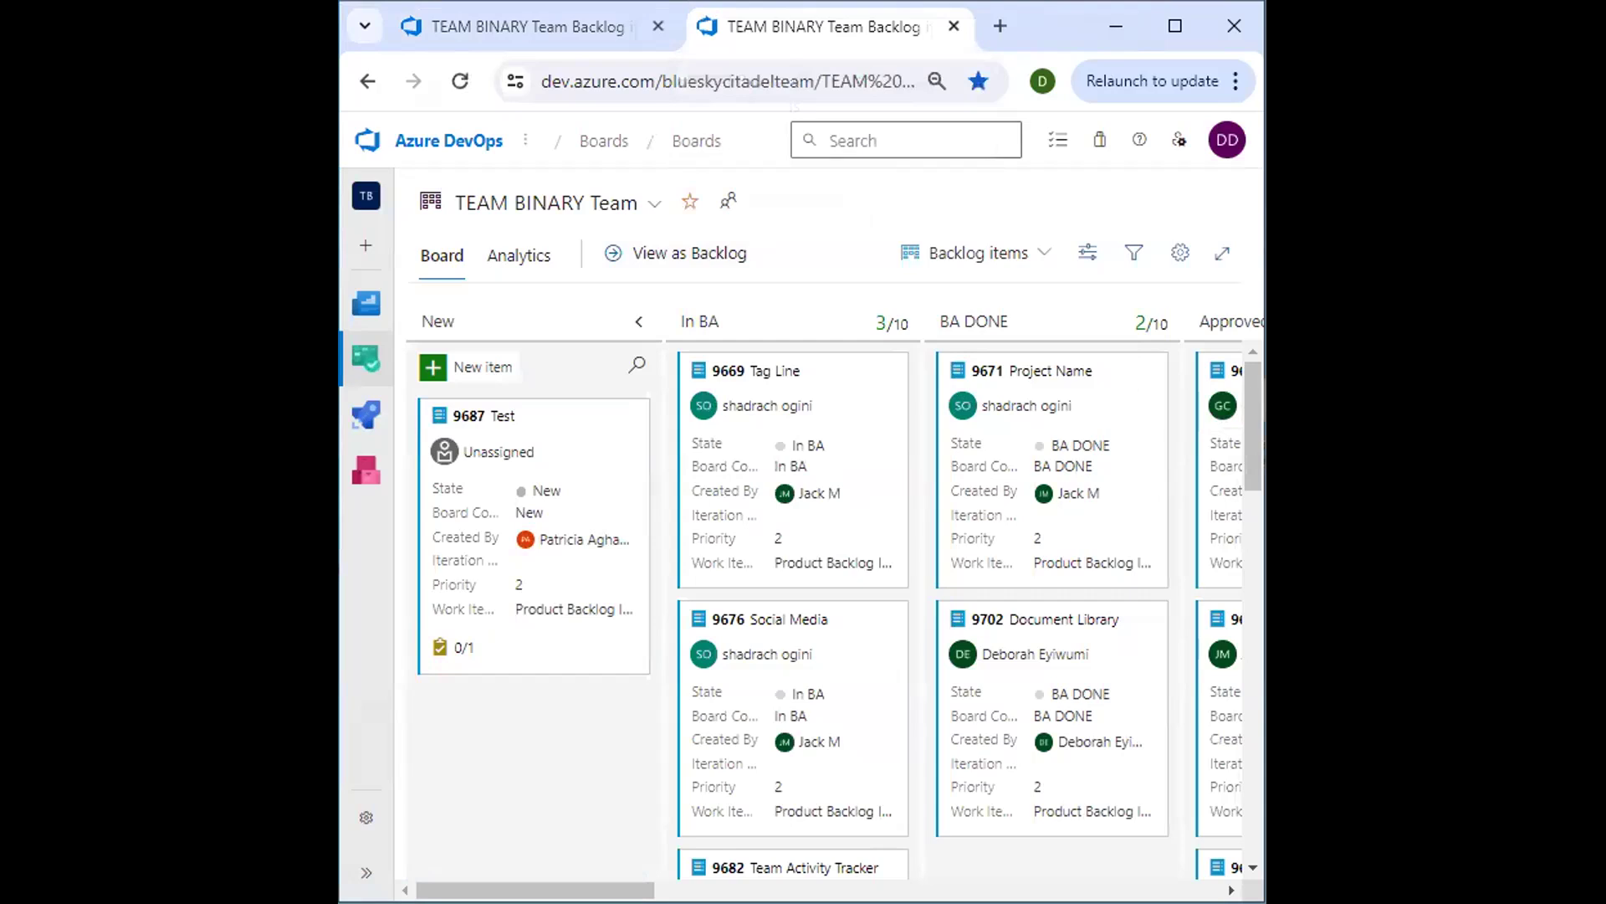
pyautogui.hotkey('ctrl', 'w')
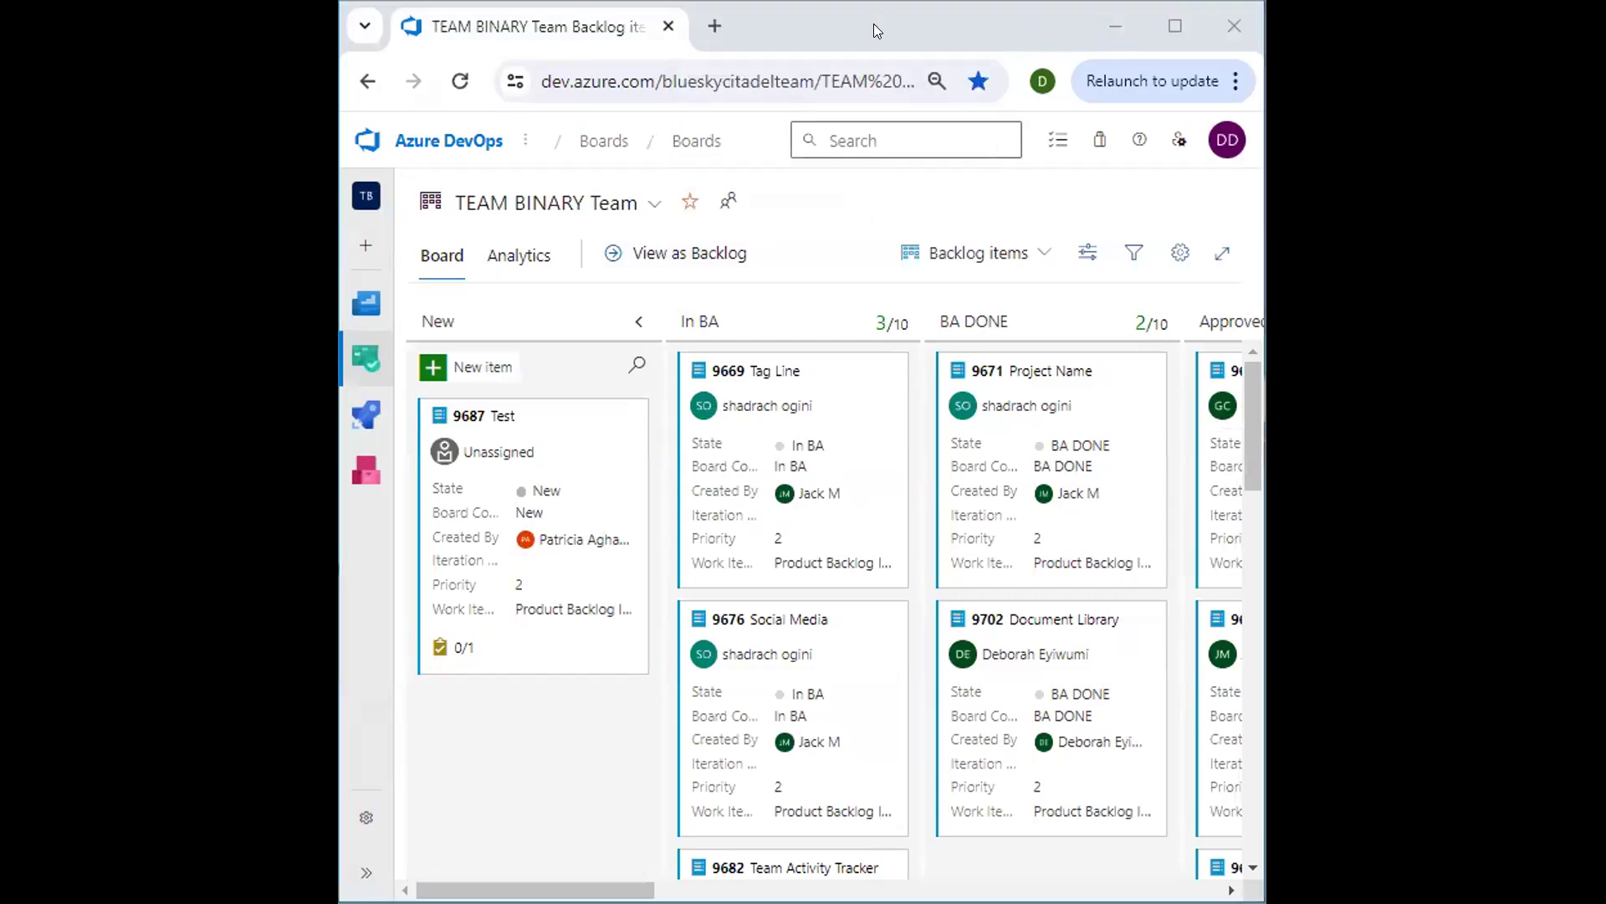
pyautogui.click(862, 14)
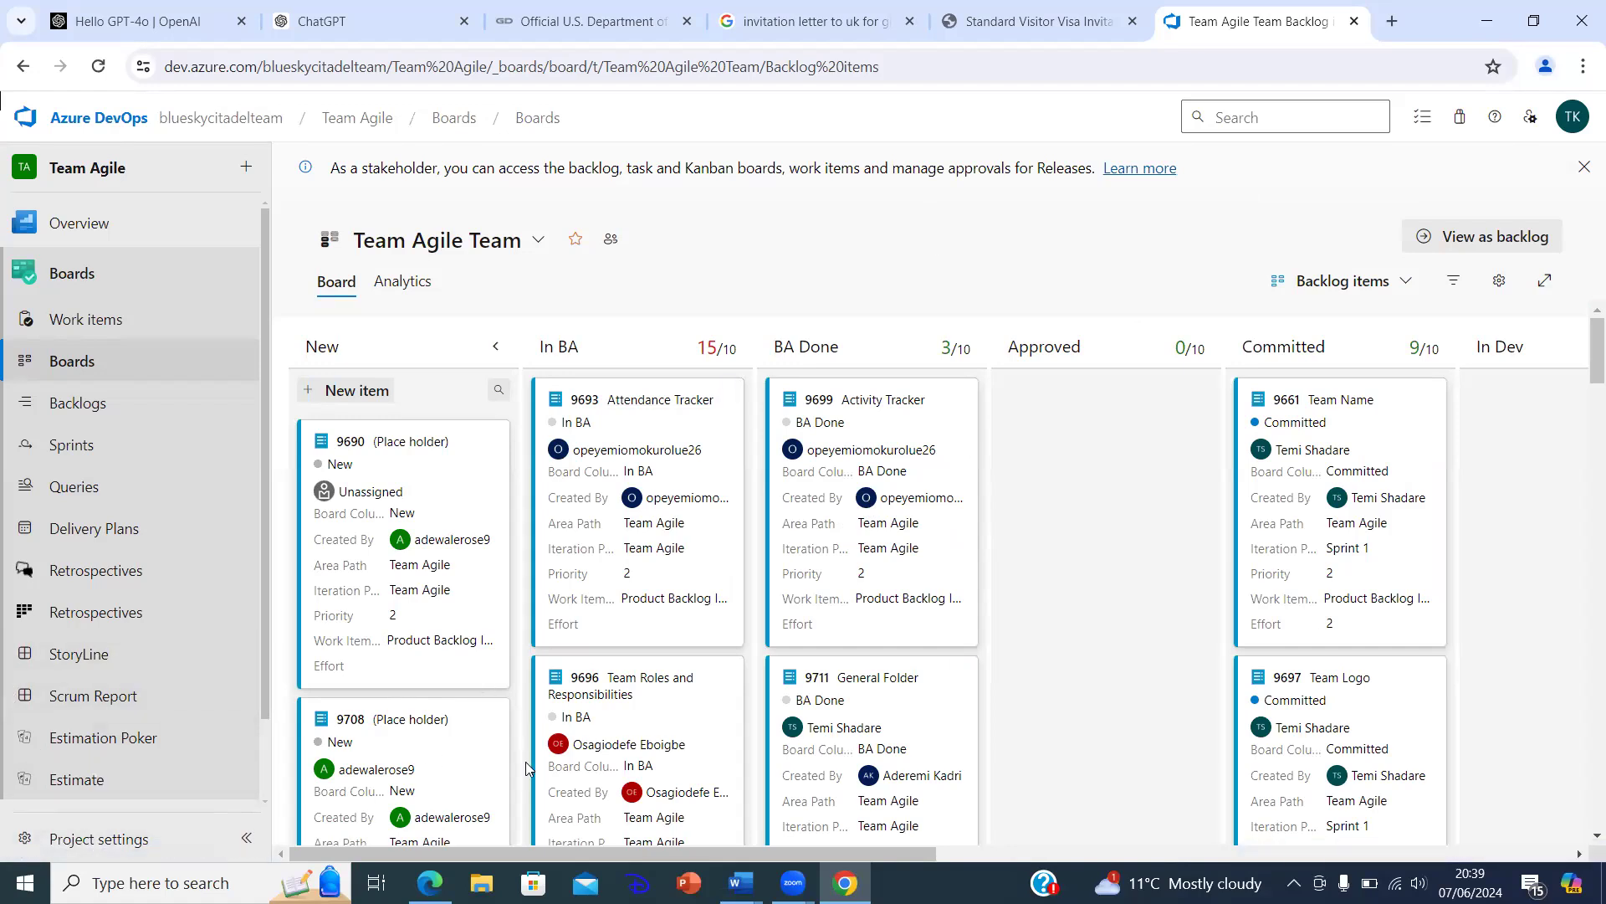
pyautogui.moveTo(793, 883)
pyautogui.click(855, 837)
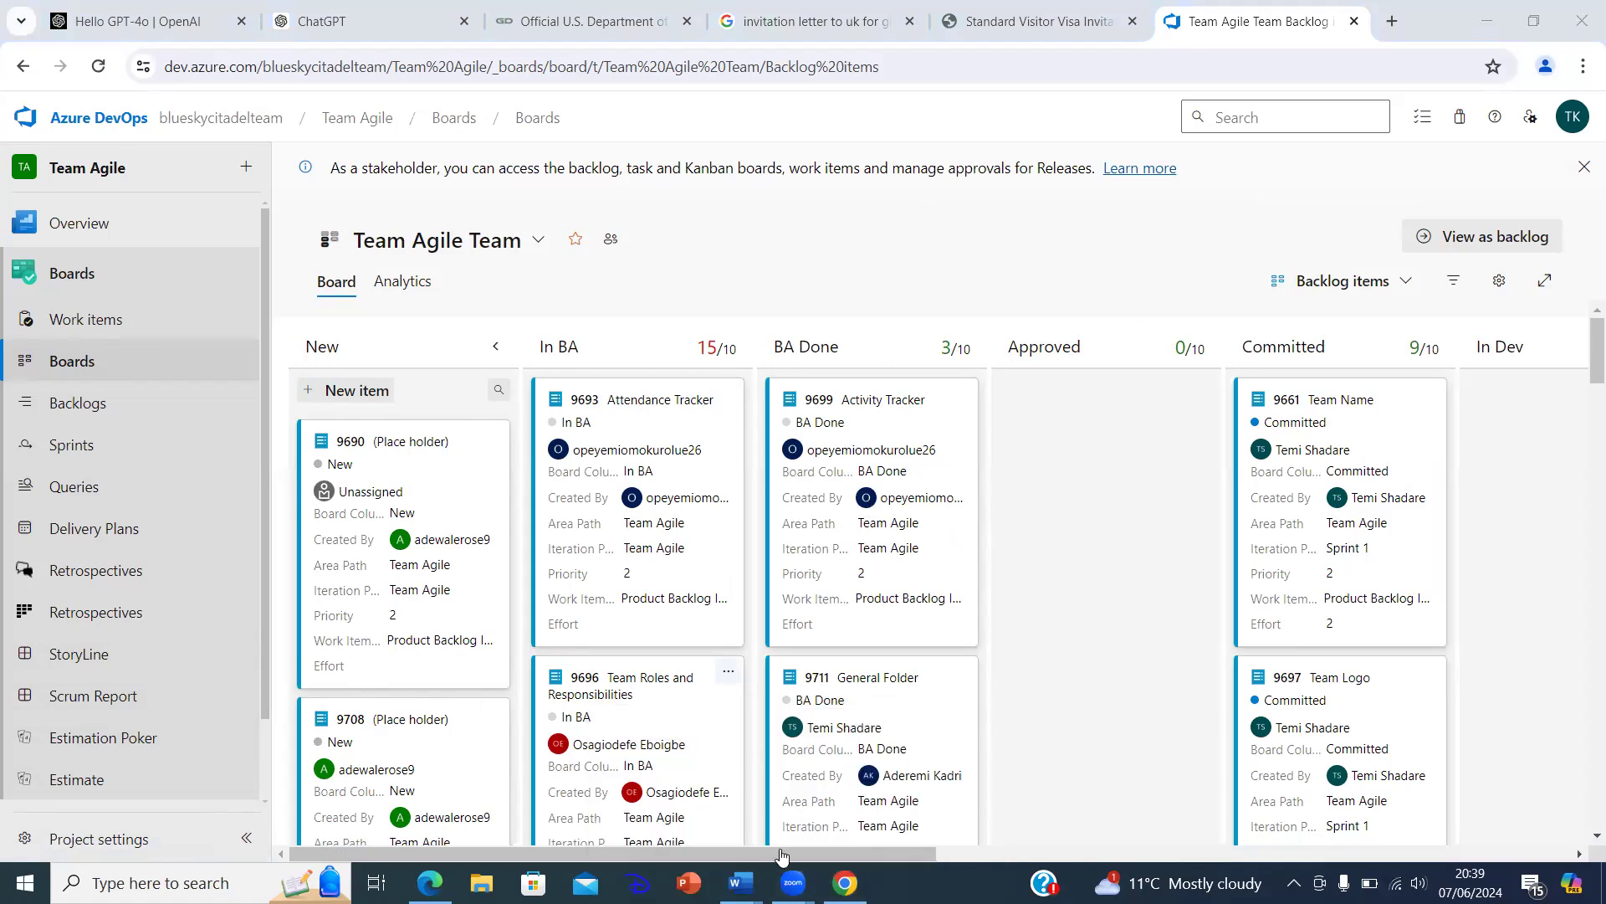
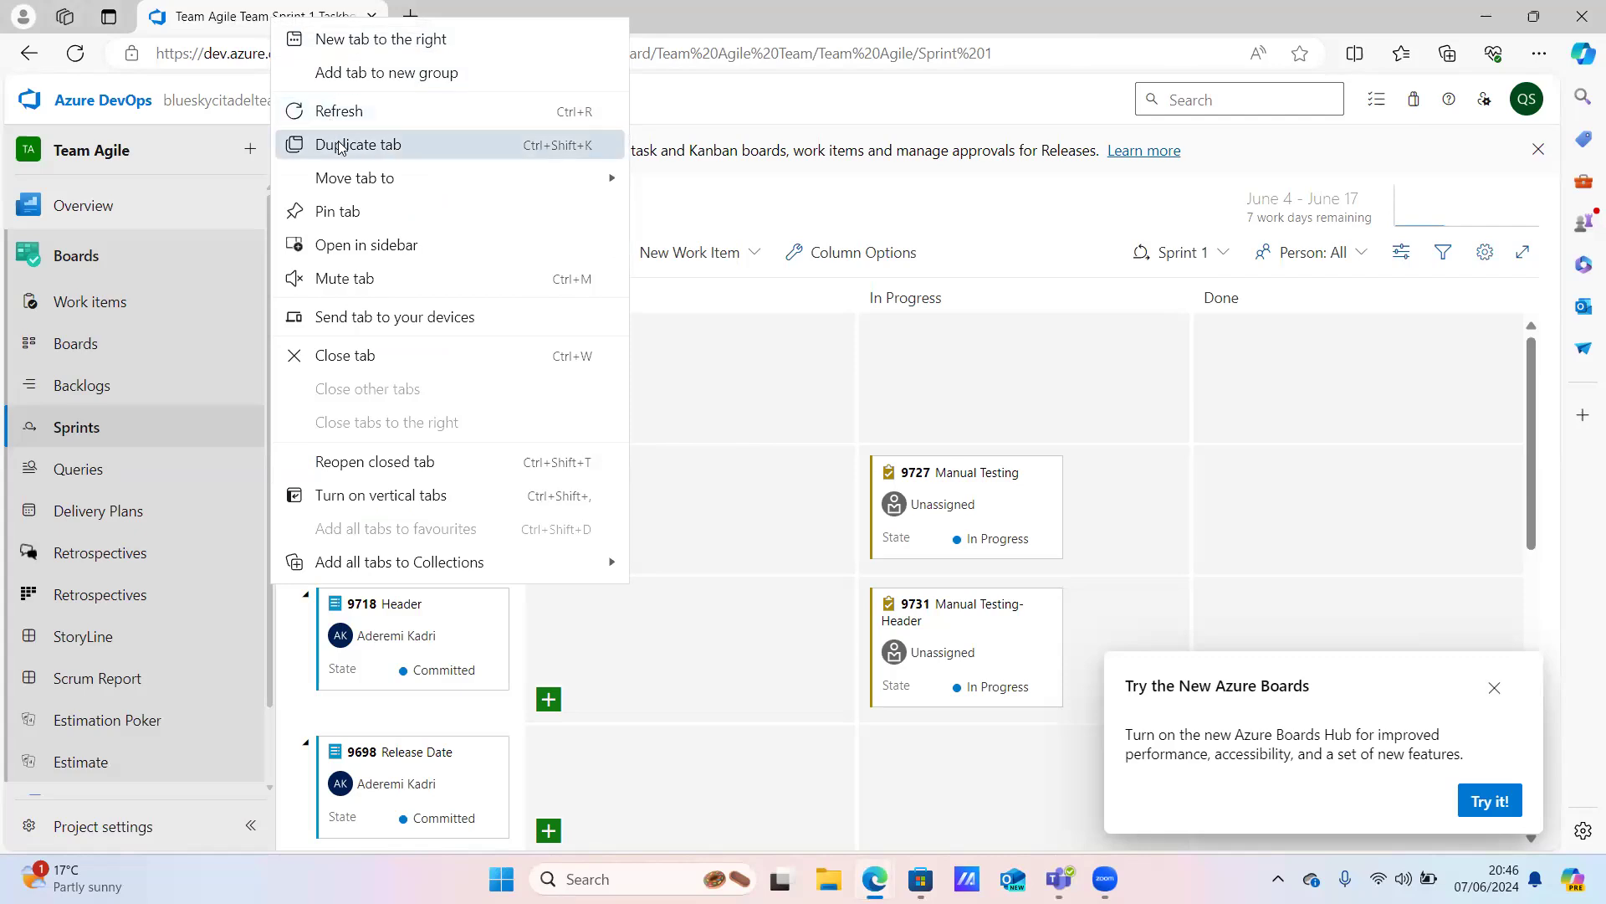
# Duplicate the Team Agile Sprint 1 taskboard tab, detach one copy into its own window, and move it to the desktop's lower-left edge
pyautogui.click(387, 159)
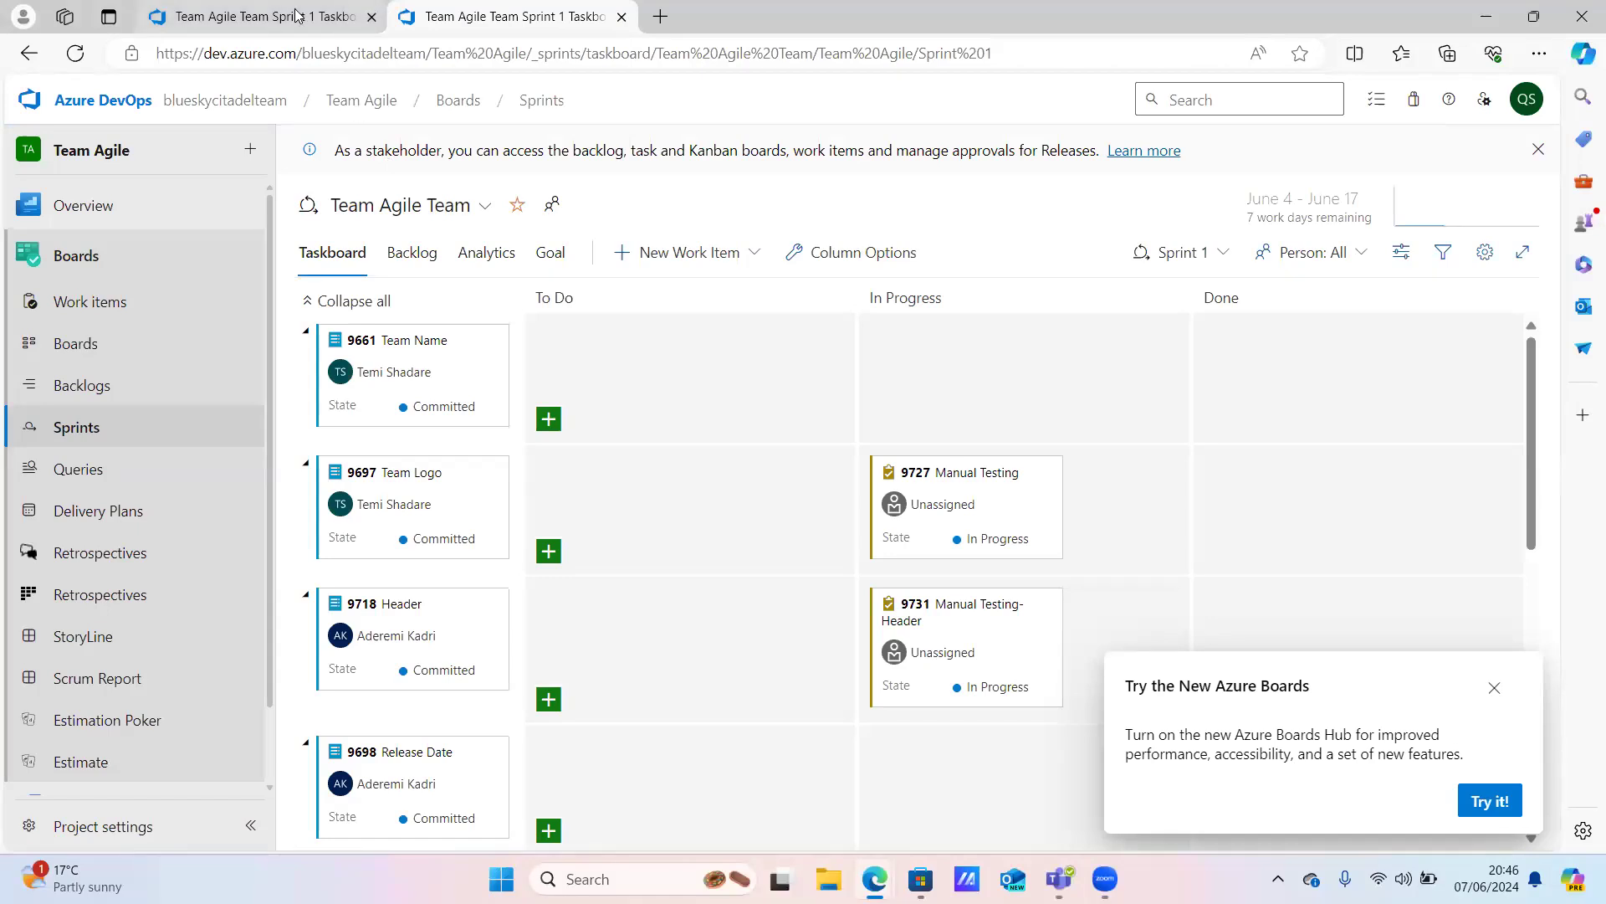
pyautogui.moveTo(294, 15)
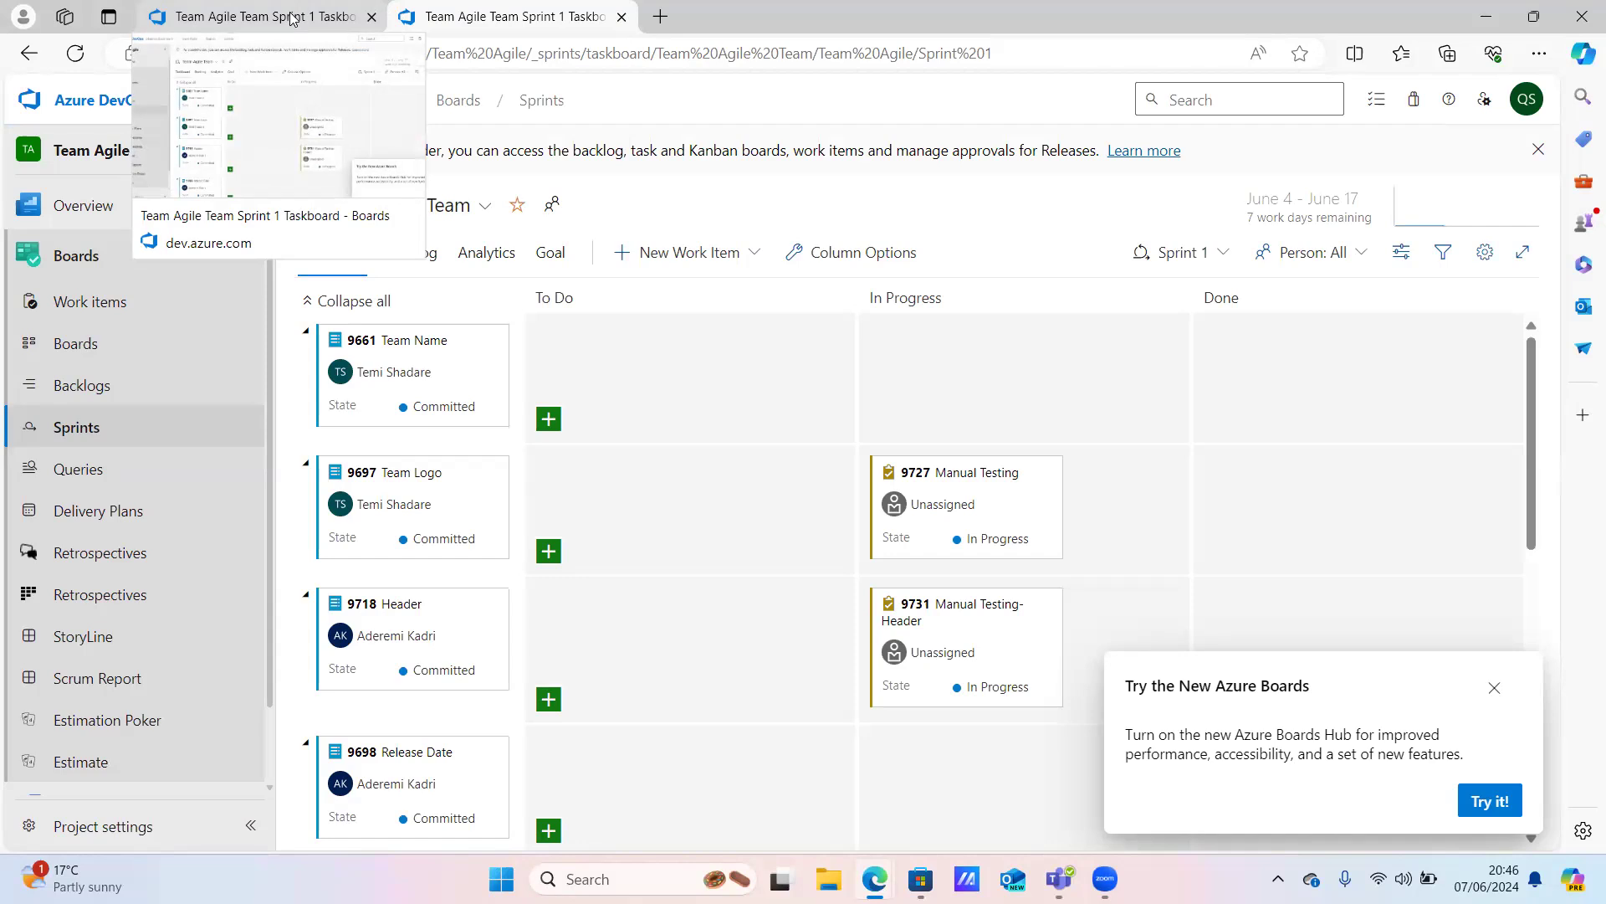
pyautogui.click(291, 19)
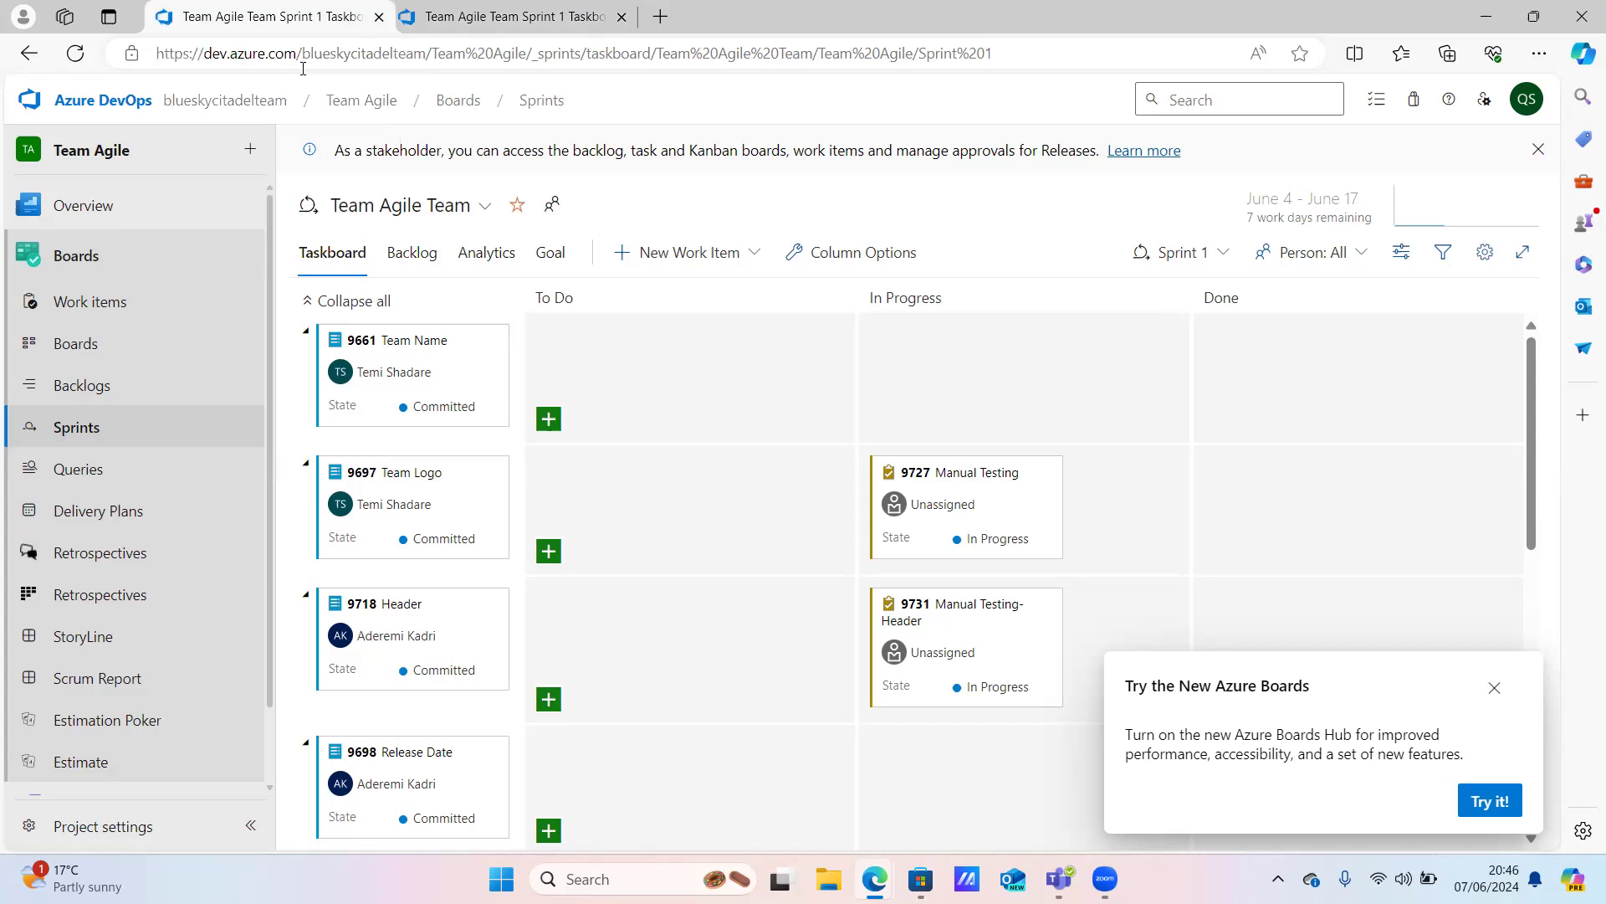
pyautogui.moveTo(502, 17); pyautogui.dragTo(550, 231)
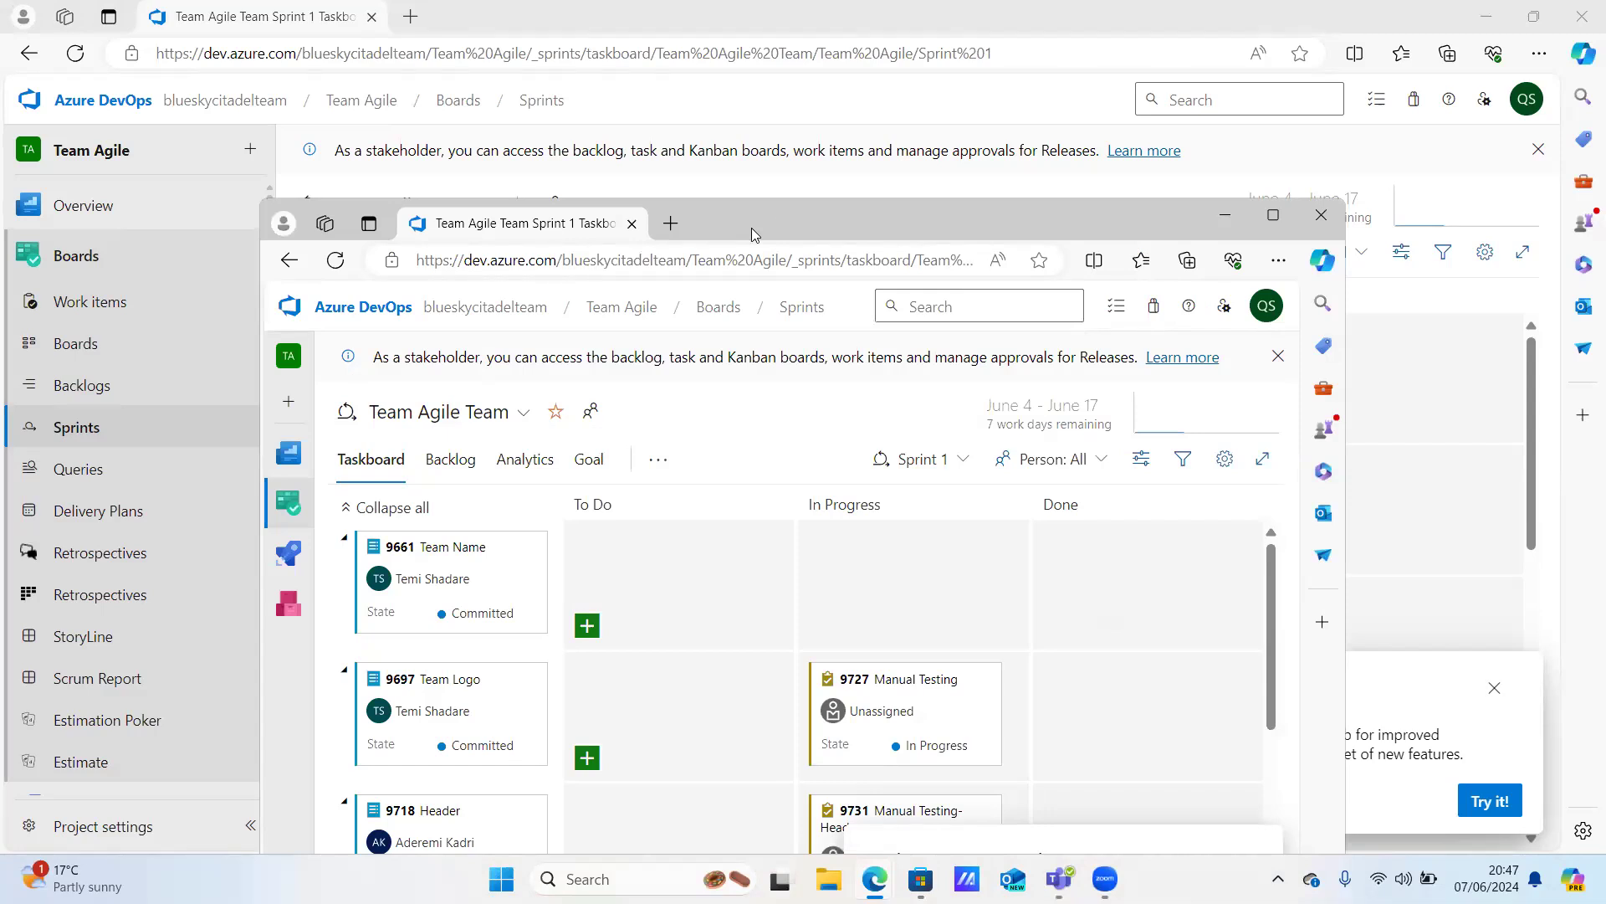
pyautogui.moveTo(755, 234); pyautogui.dragTo(109, 337)
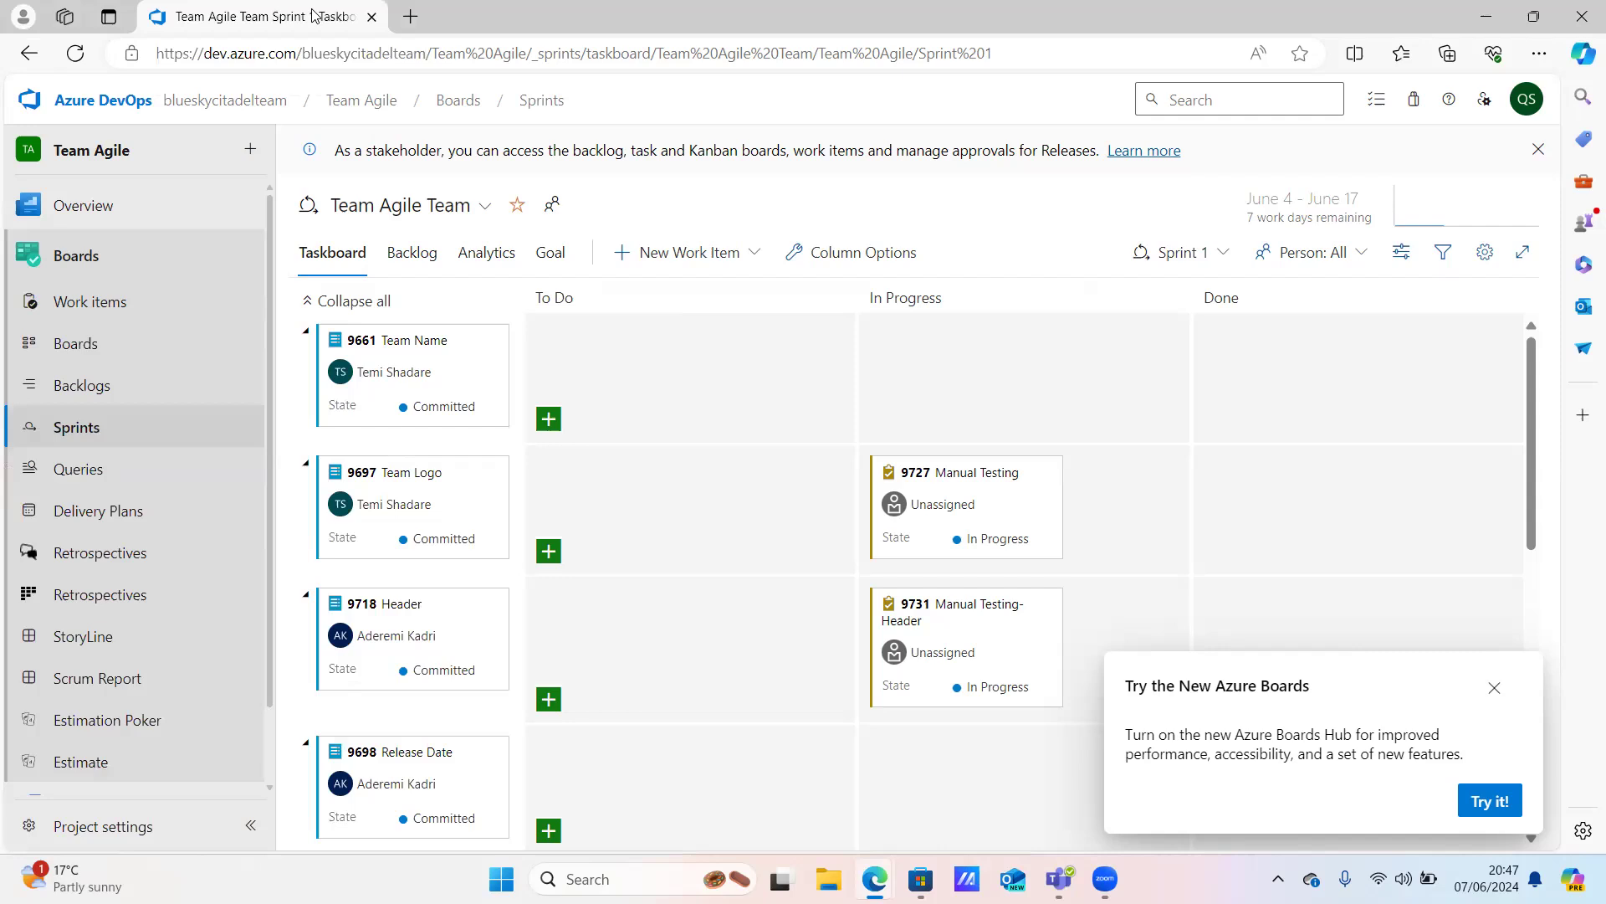
# Restore the maximised taskboard window to a smaller size, place it near the desktop's upper left, and bring the other taskboard window forward
pyautogui.moveTo(281, 15); pyautogui.dragTo(312, 13)
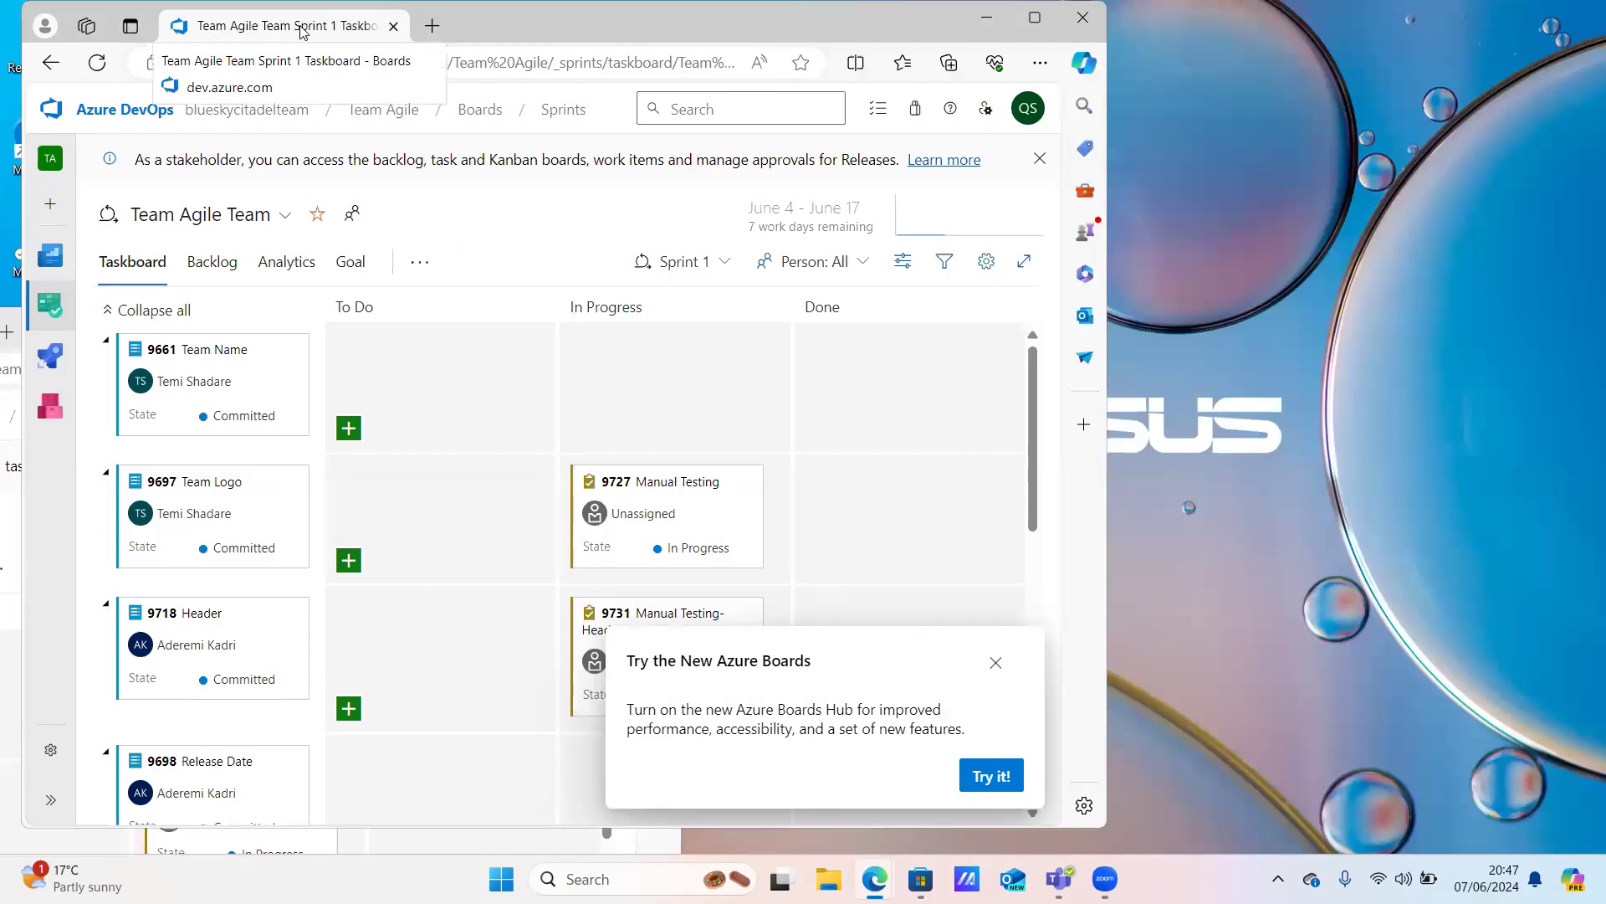
pyautogui.moveTo(303, 31); pyautogui.dragTo(285, 28)
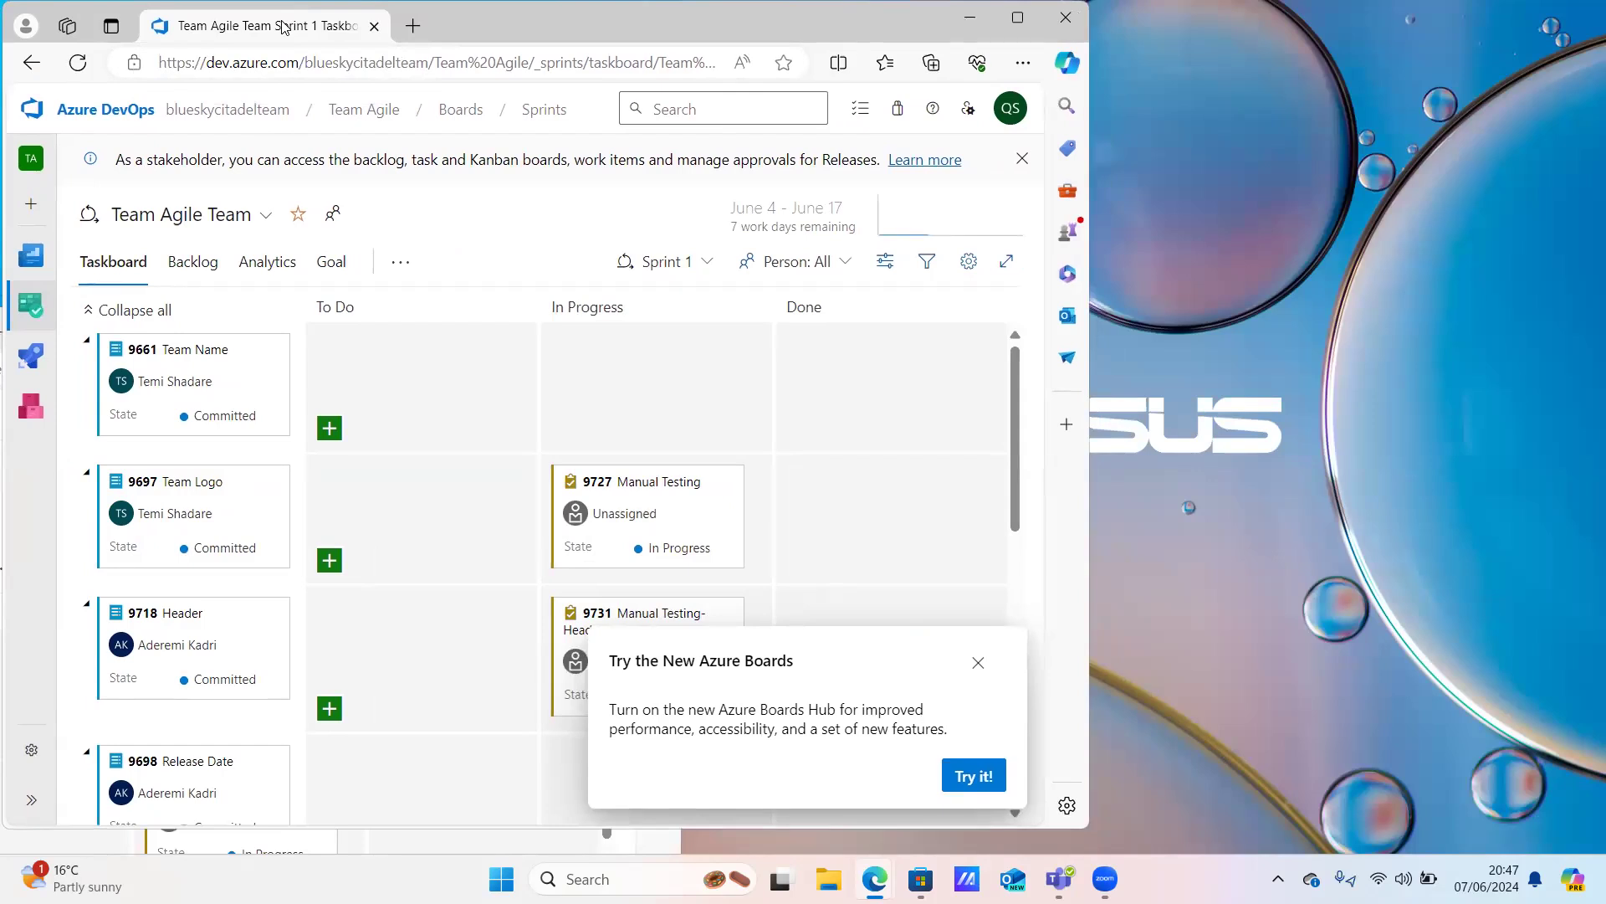
pyautogui.moveTo(315, 37); pyautogui.dragTo(325, 42)
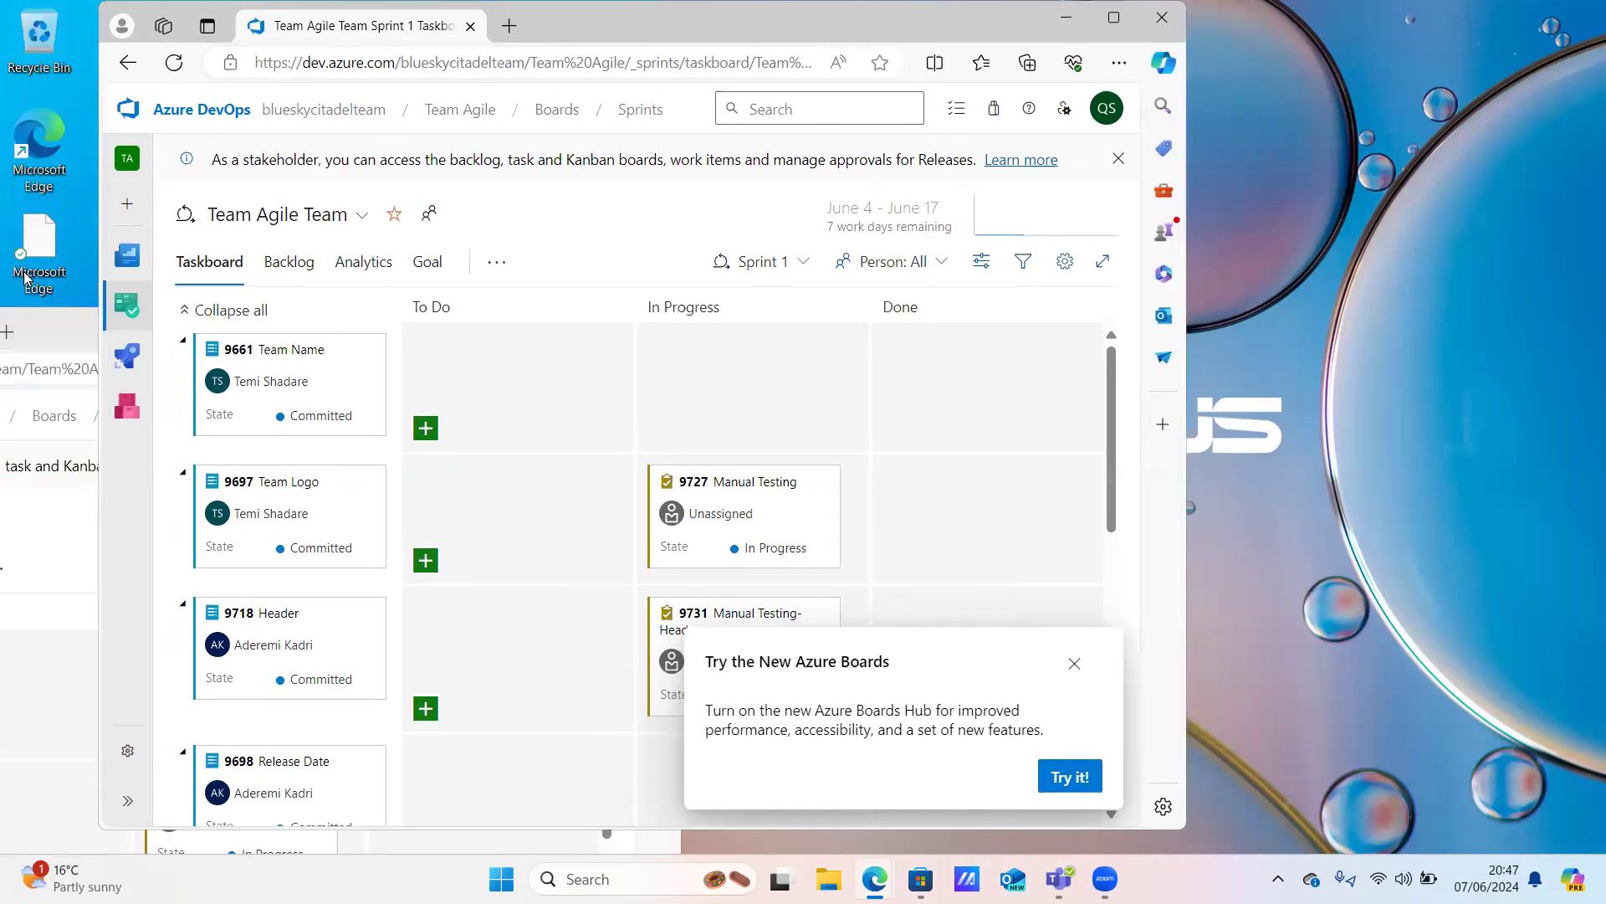
pyautogui.click(81, 340)
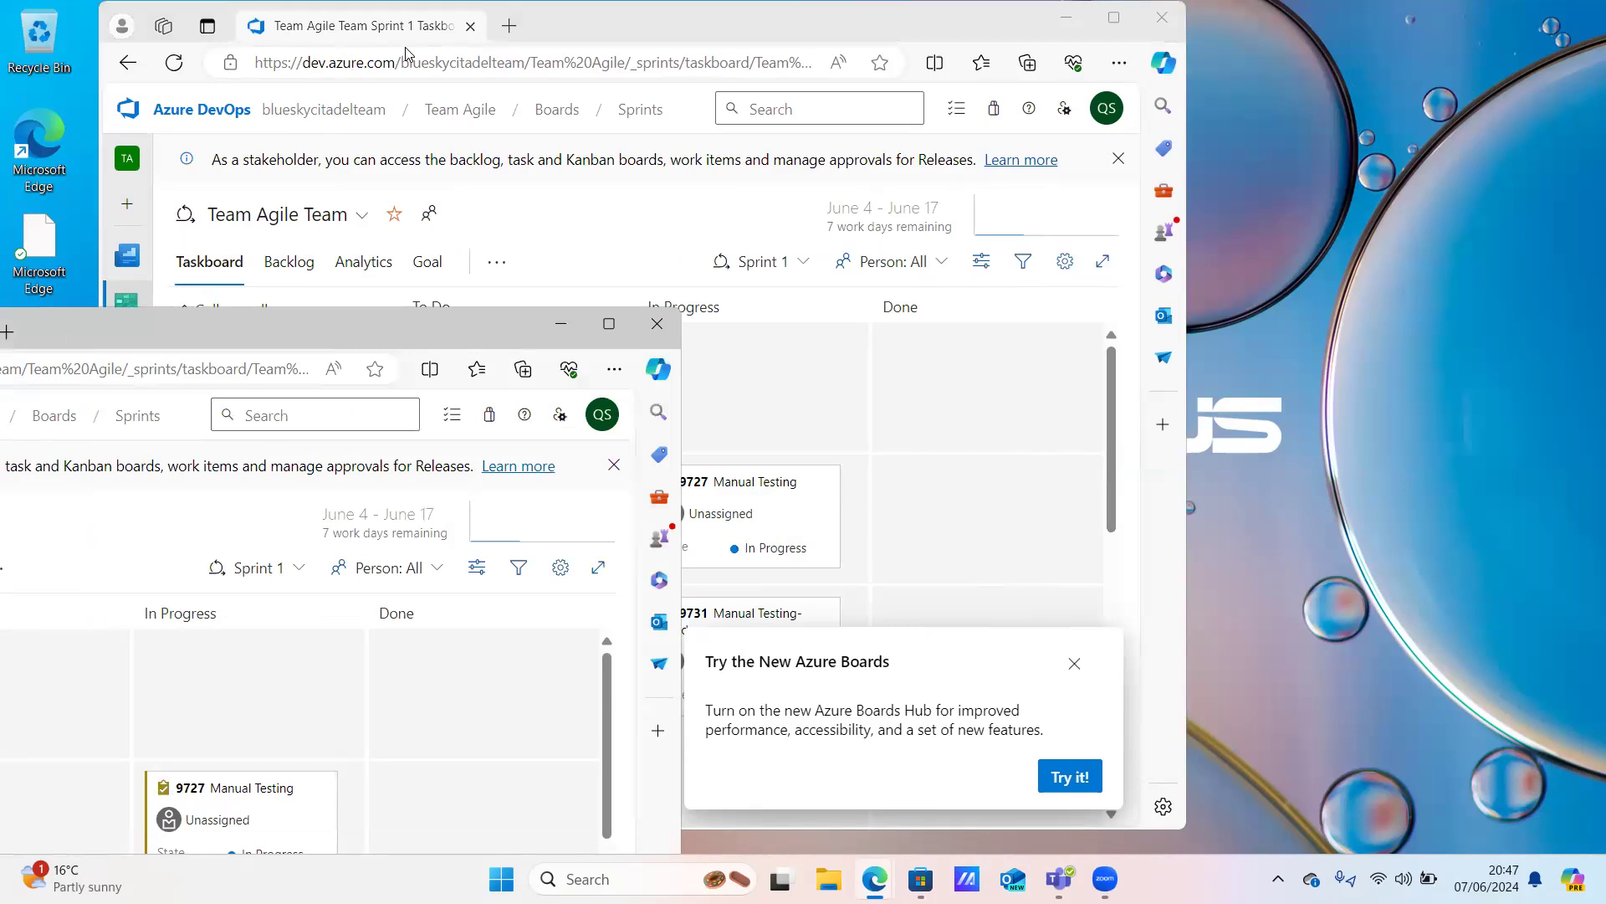
pyautogui.click(431, 42)
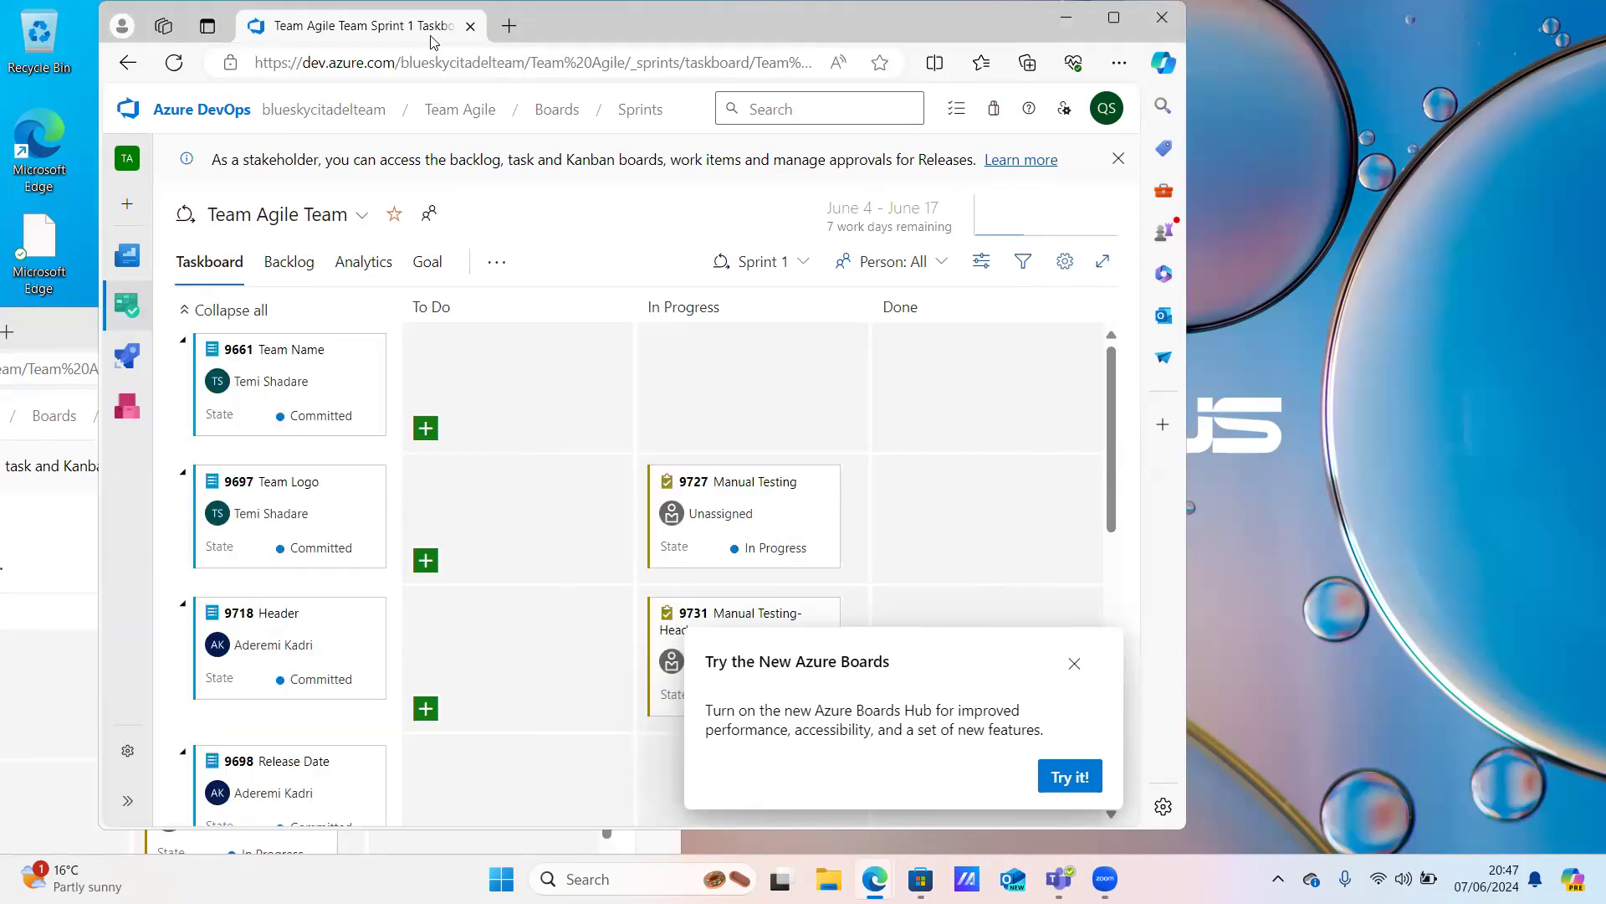
pyautogui.moveTo(431, 42)
pyautogui.mouseDown()
pyautogui.moveTo(701, 125)
pyautogui.moveTo(403, 36)
pyautogui.mouseUp()
pyautogui.click(58, 338)
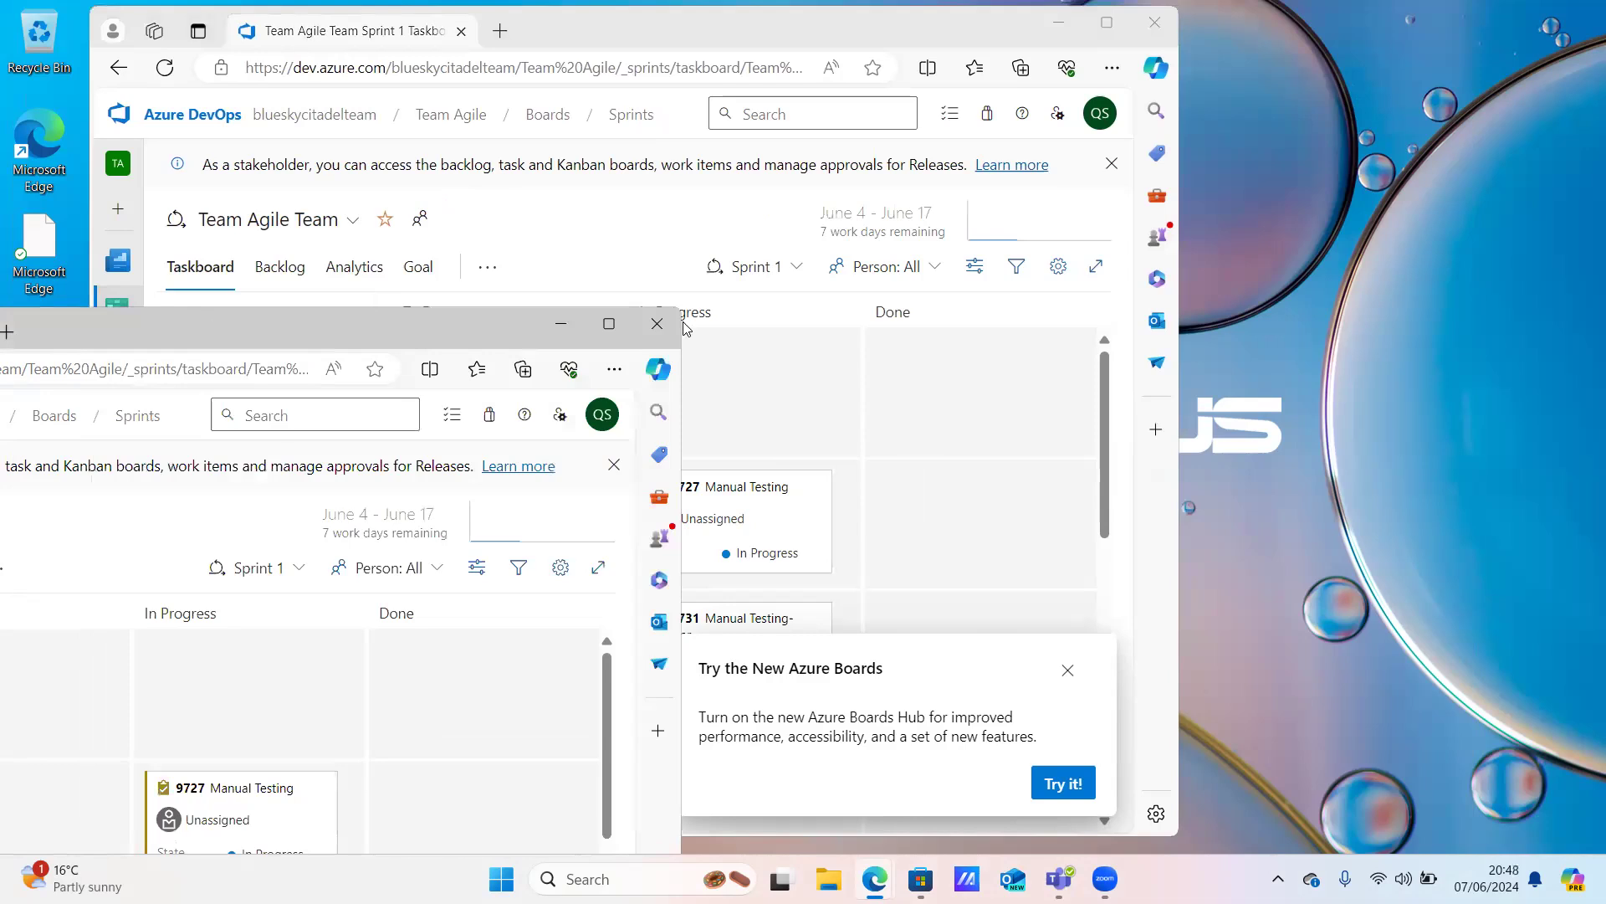
# Bring the lower taskboard window fully on screen, narrow it to about half width, and place it on the desktop's right half
pyautogui.moveTo(211, 323); pyautogui.dragTo(682, 321)
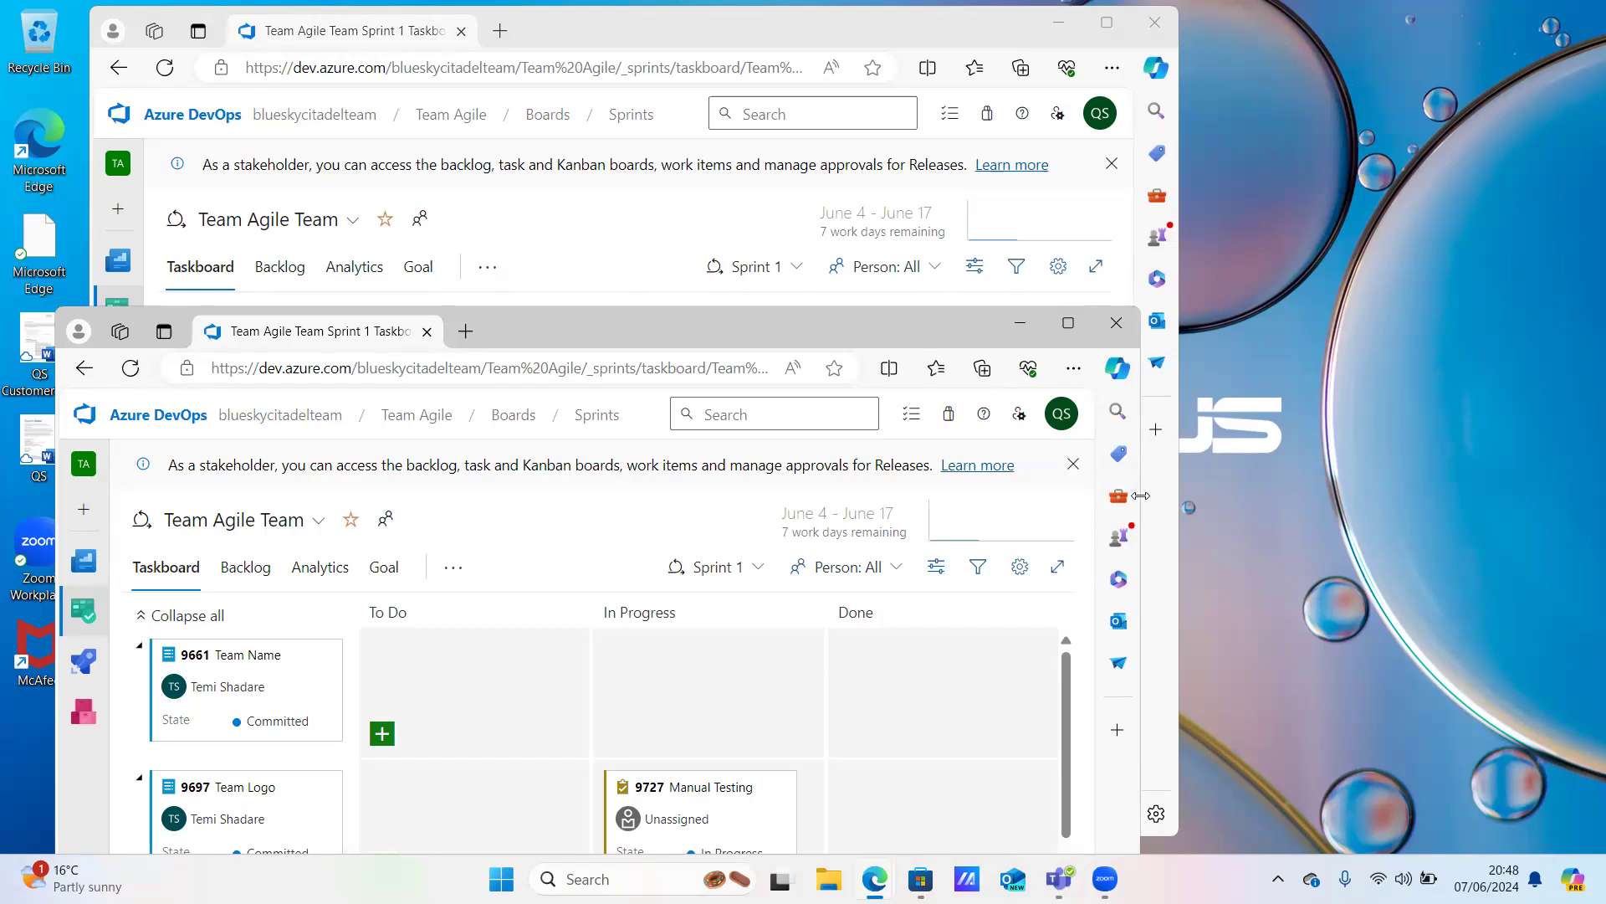
pyautogui.moveTo(1140, 495); pyautogui.dragTo(647, 469)
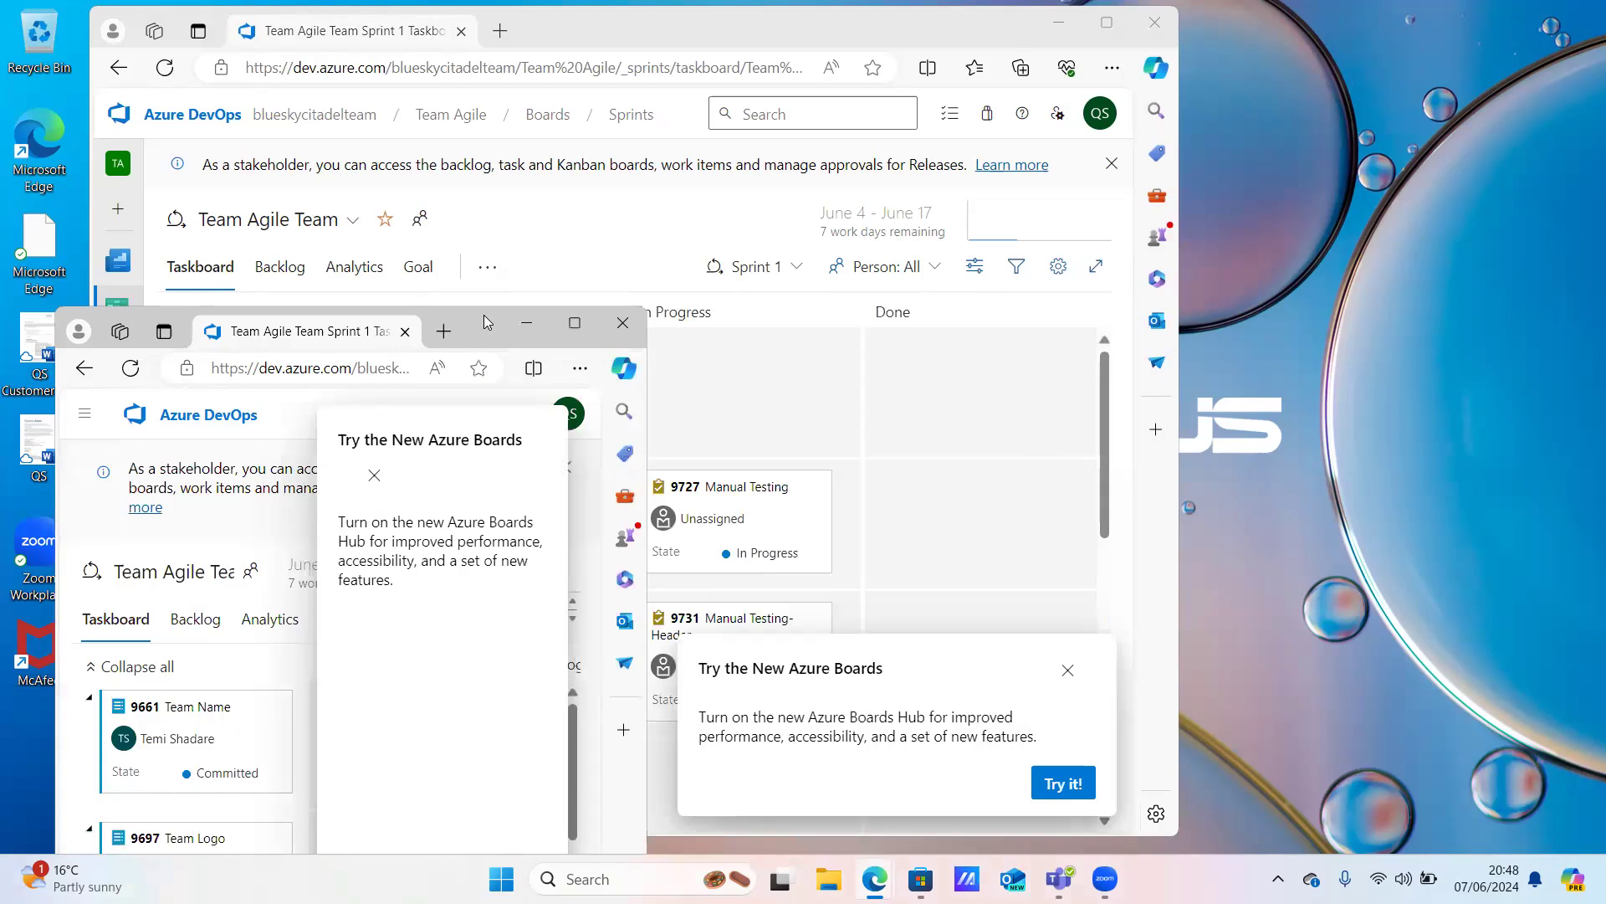
pyautogui.press('super+Right')
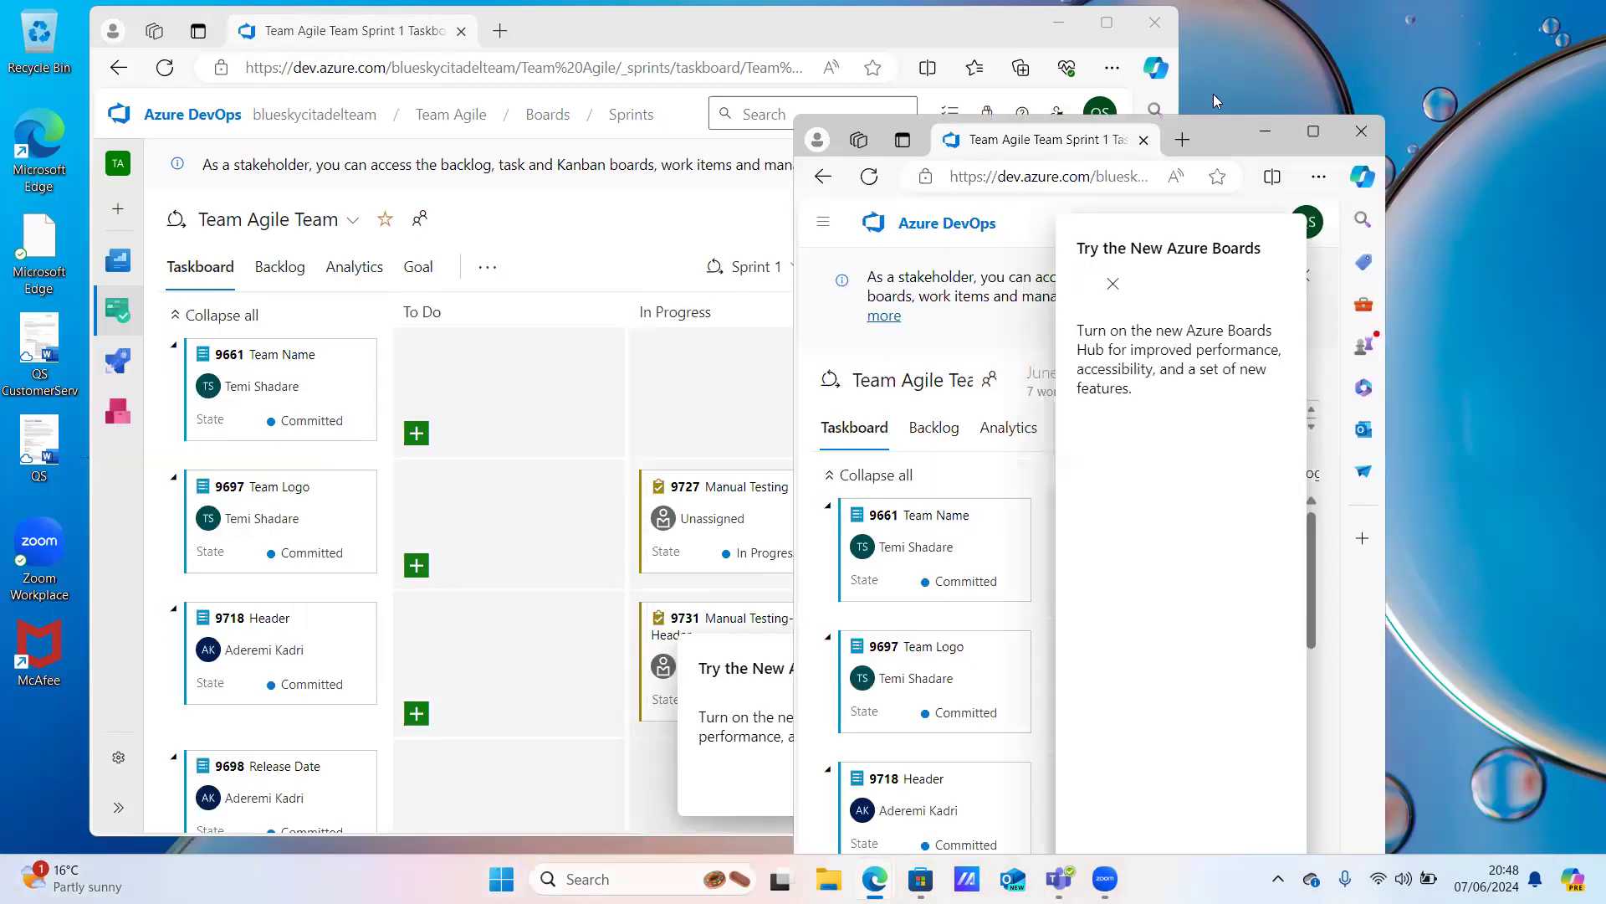
# Narrow the upper-left taskboard window so that both taskboard windows fit beside each other without overlapping
pyautogui.click(1163, 72)
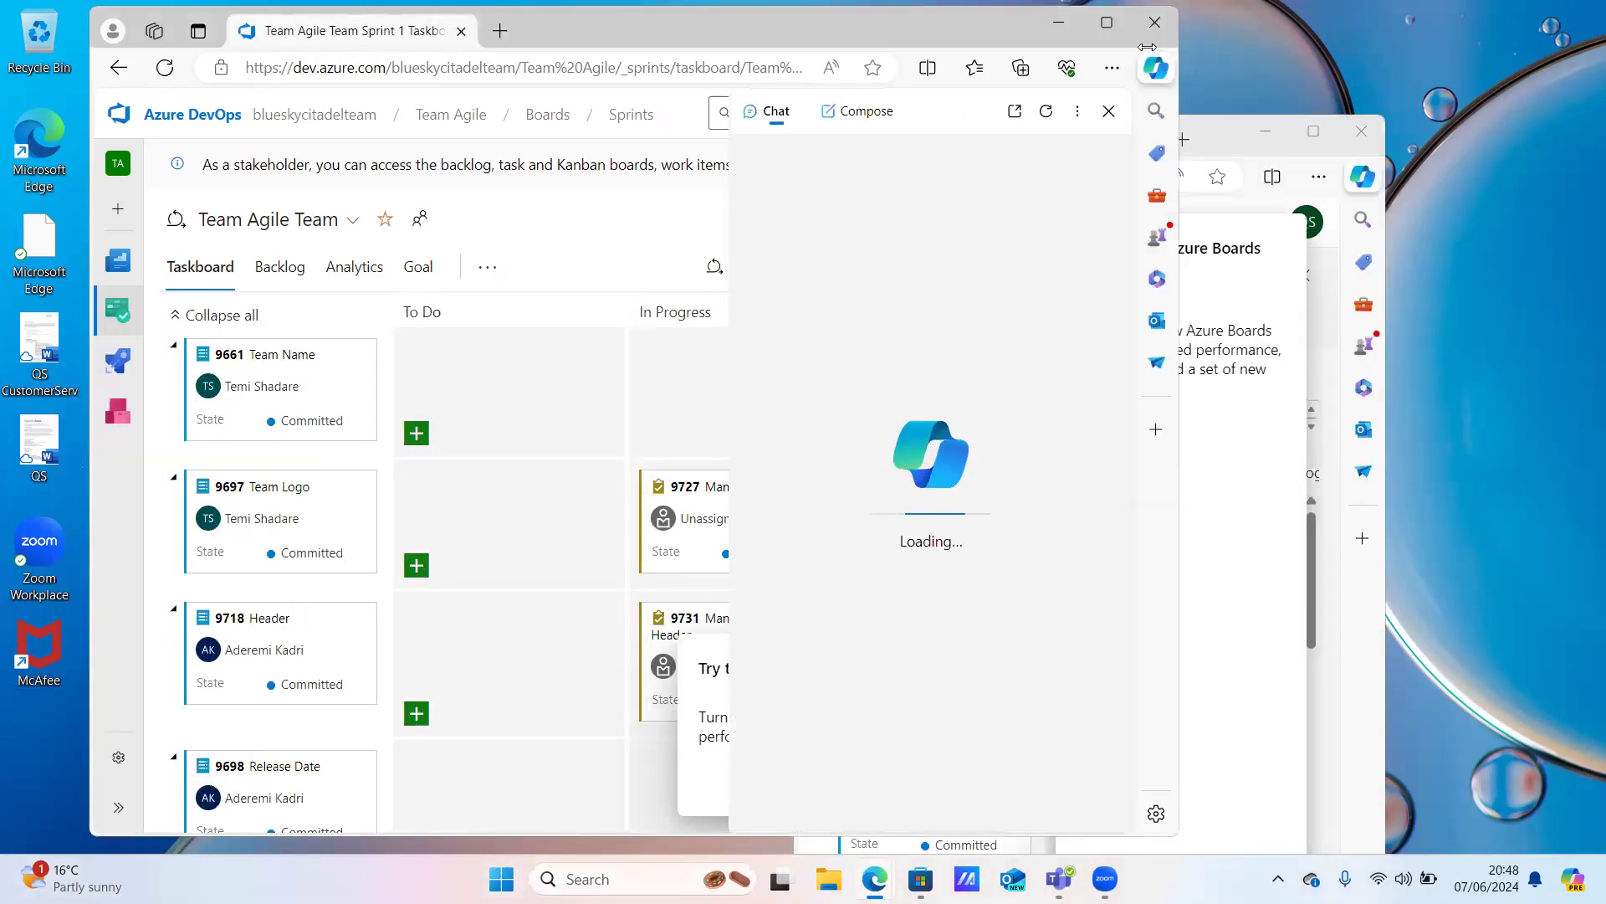
pyautogui.click(1156, 67)
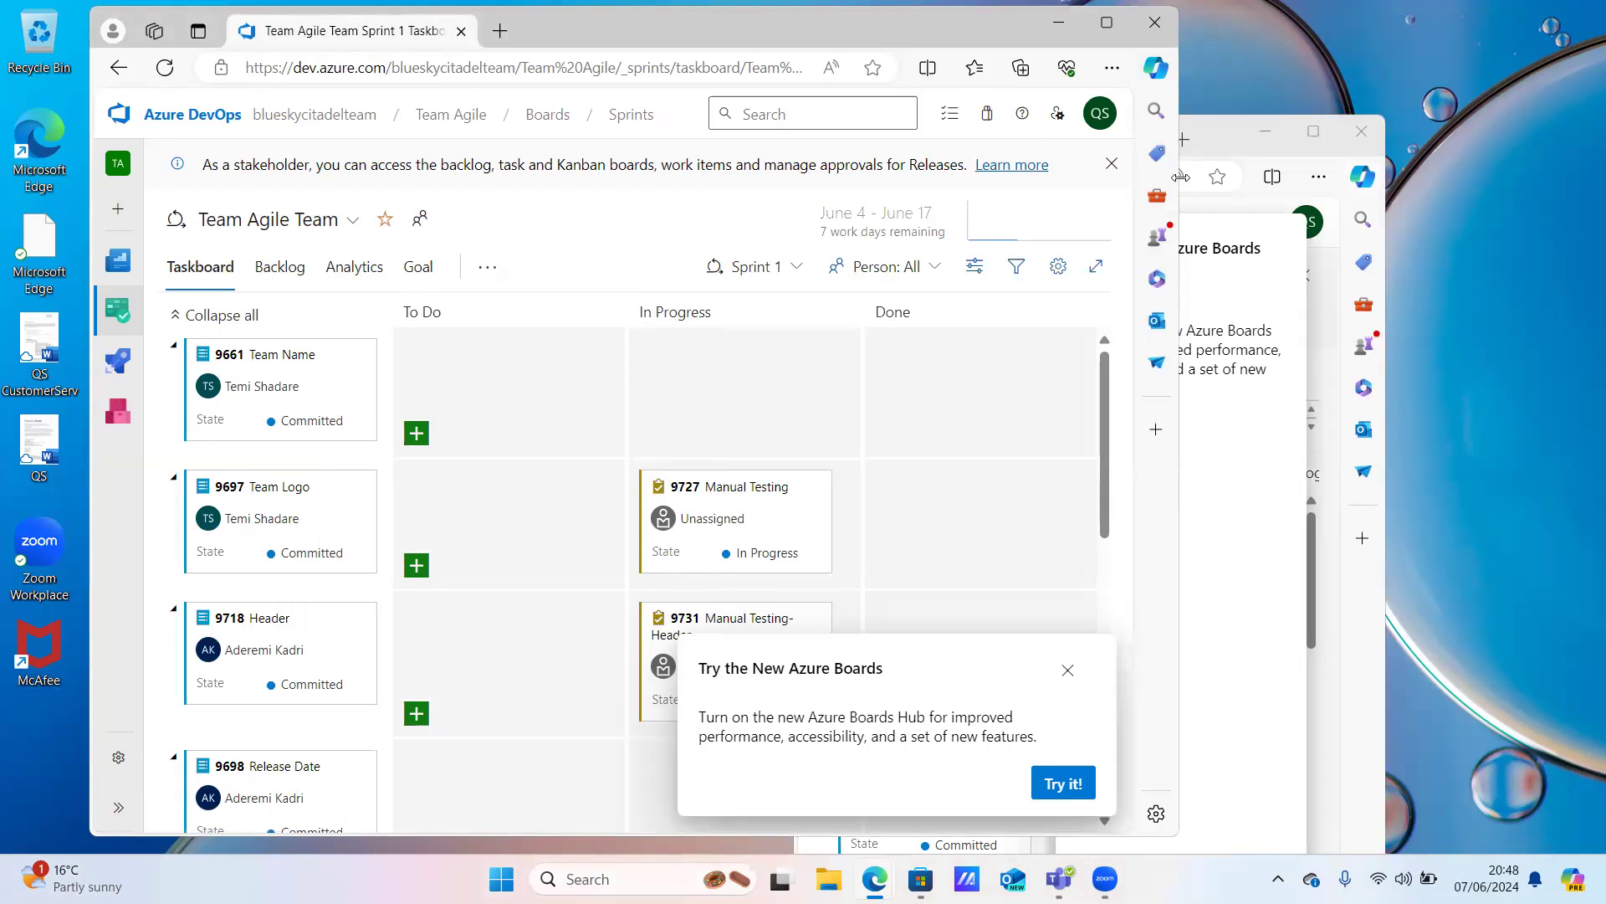
pyautogui.moveTo(1180, 176); pyautogui.dragTo(693, 171)
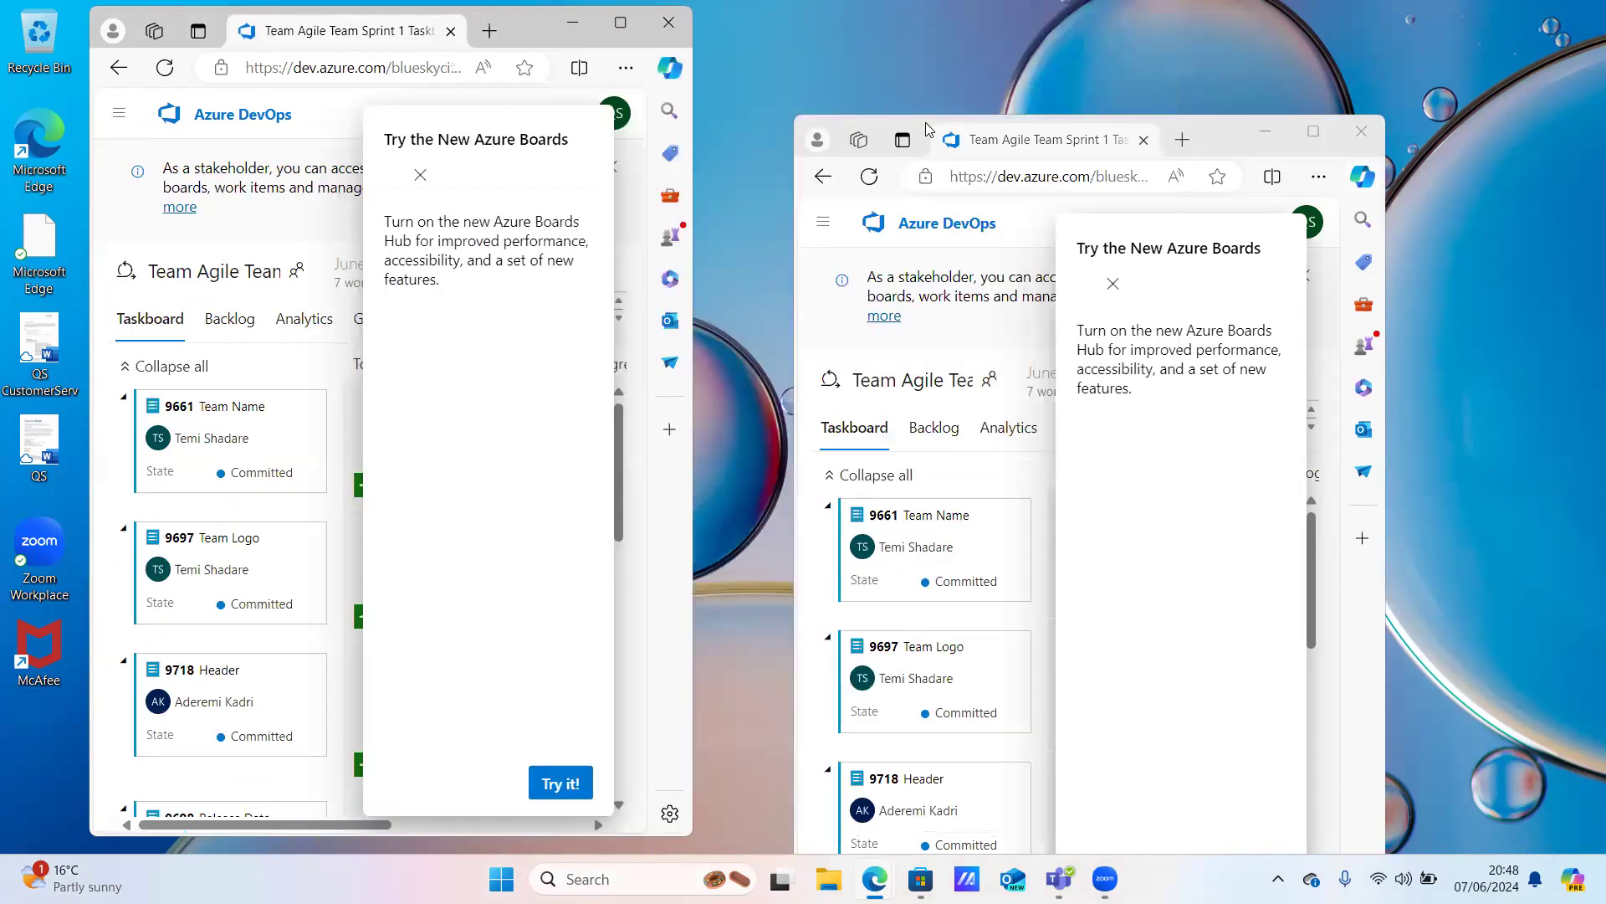
# Dismiss the New Azure Boards prompt in both taskboard windows and align the windows side by side
pyautogui.click(420, 175)
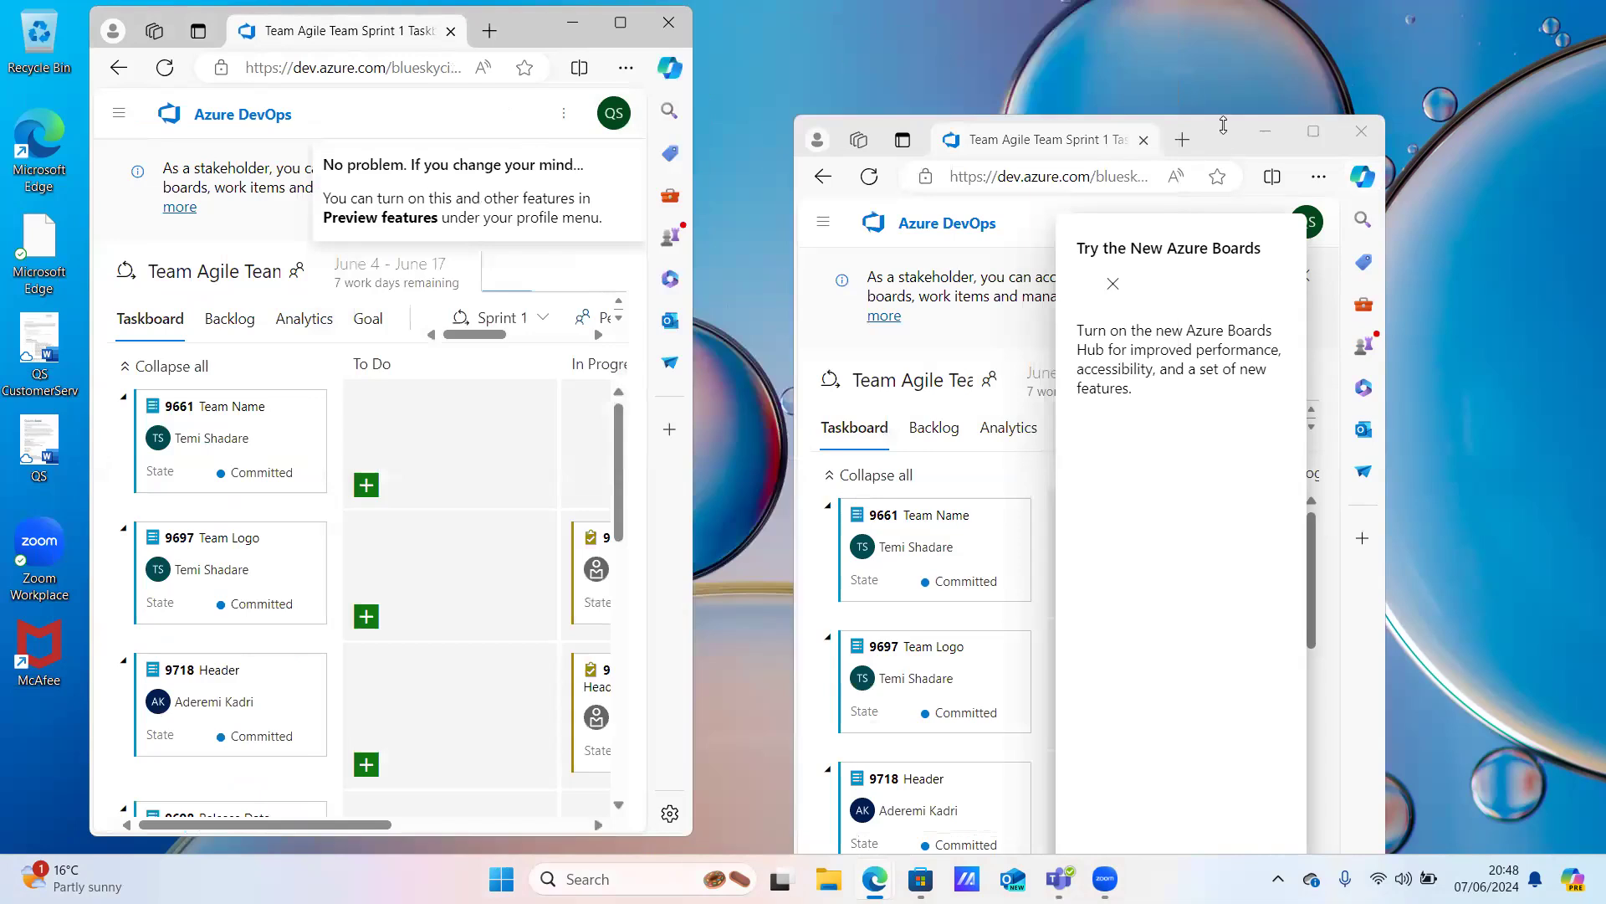
pyautogui.moveTo(1222, 137); pyautogui.dragTo(1227, 132)
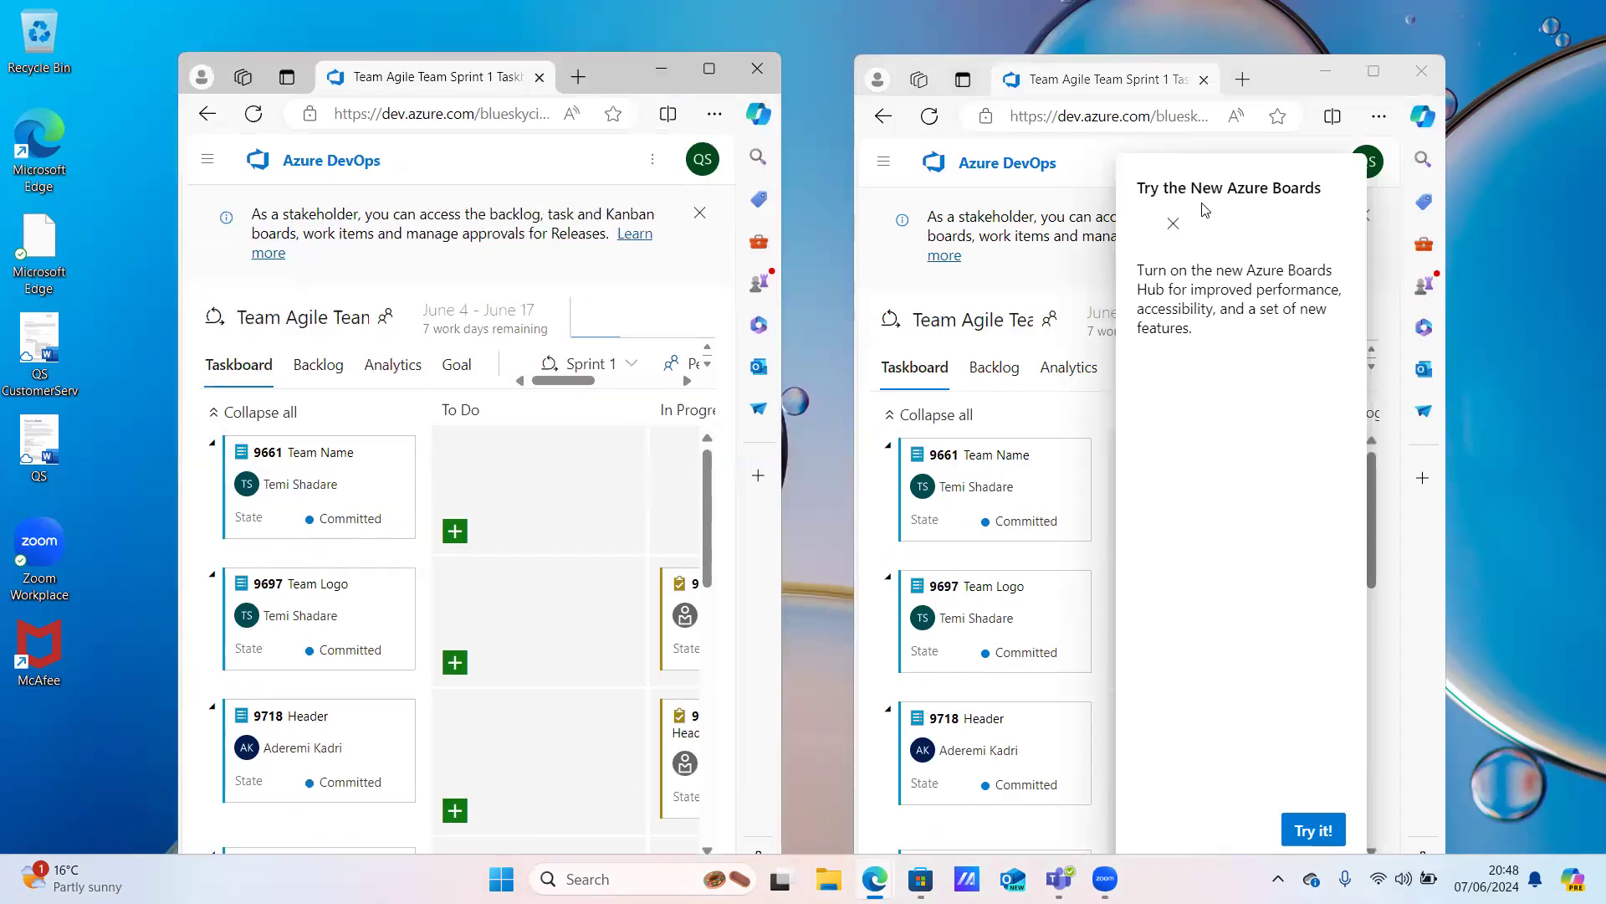
pyautogui.click(1173, 224)
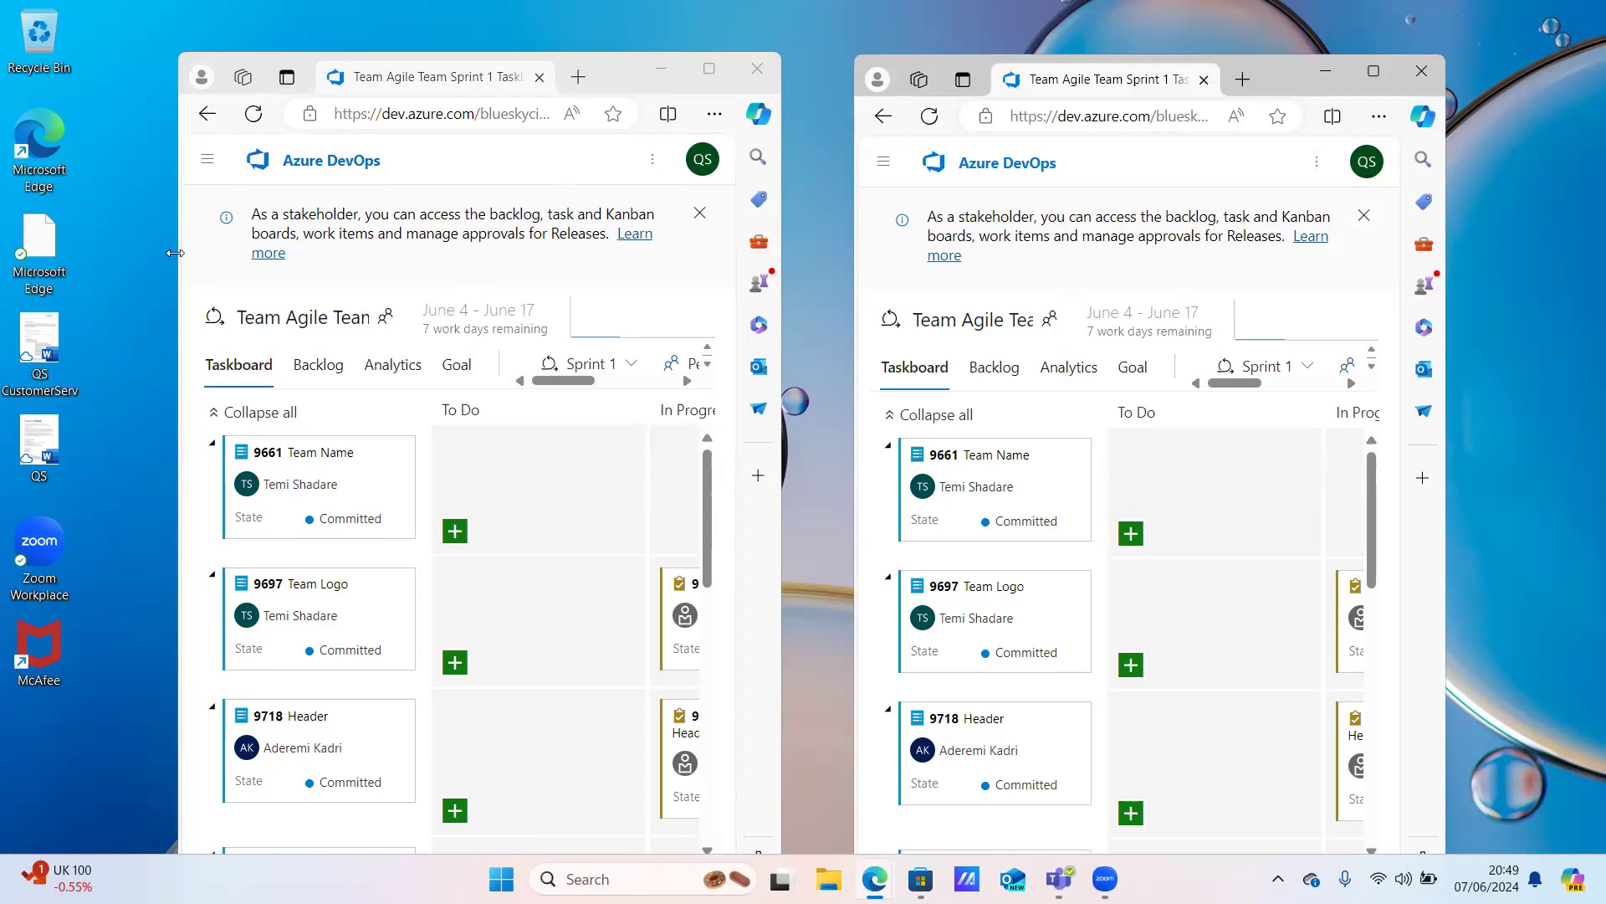
# Widen both taskboard windows until they fill the desktop's width side by side, and dismiss the information banners in the left-hand taskboard
pyautogui.moveTo(175, 253); pyautogui.dragTo(9, 266)
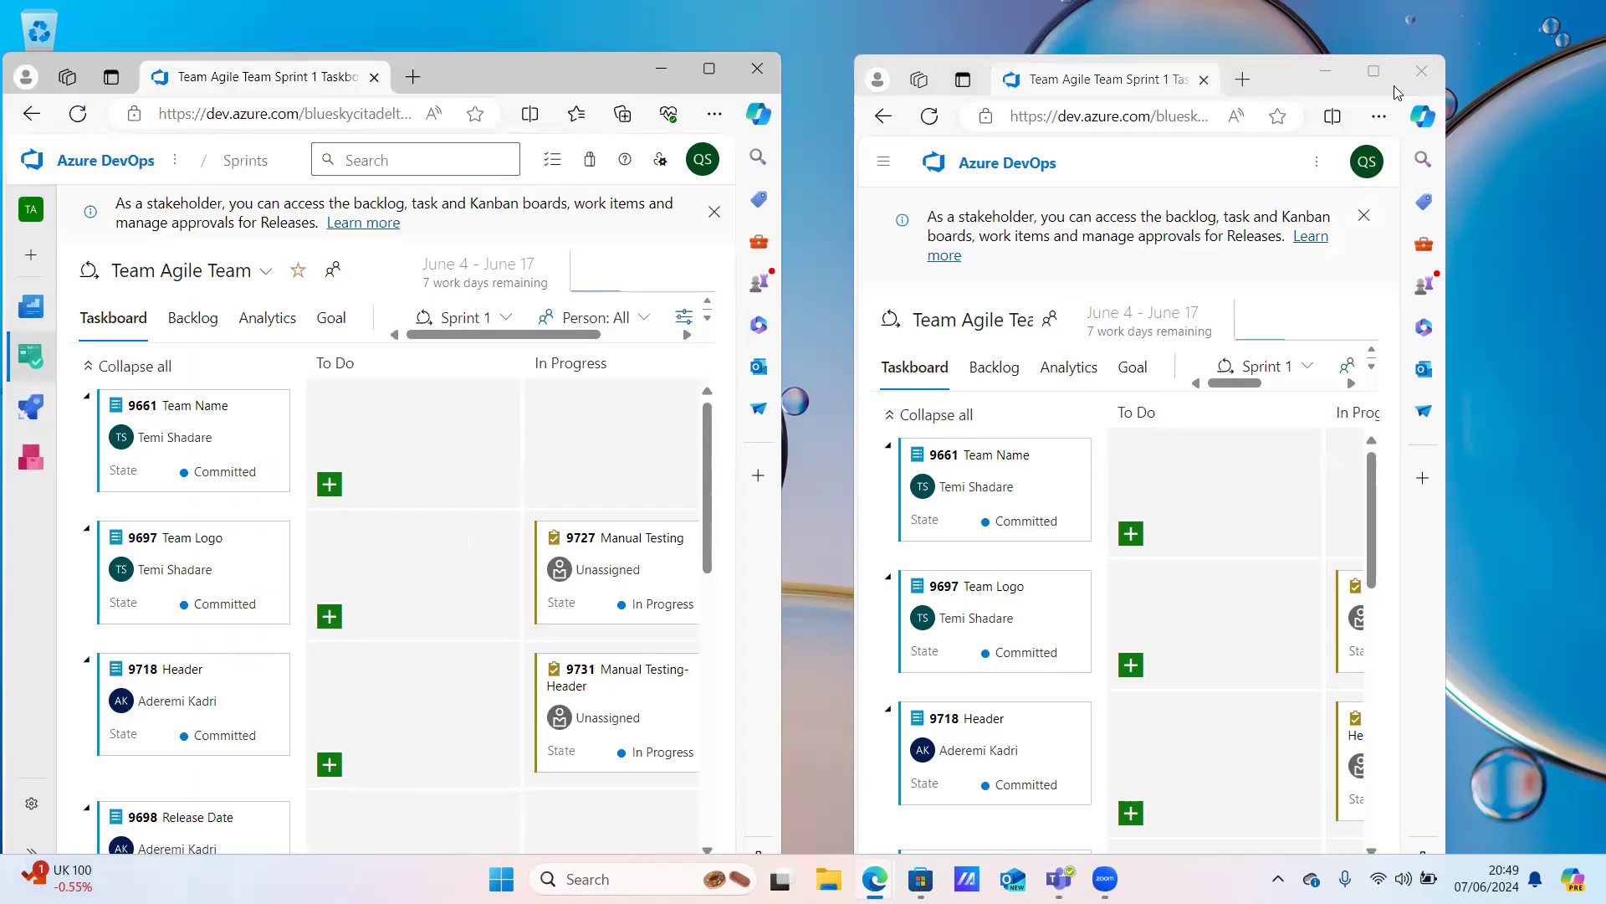
pyautogui.click(1442, 112)
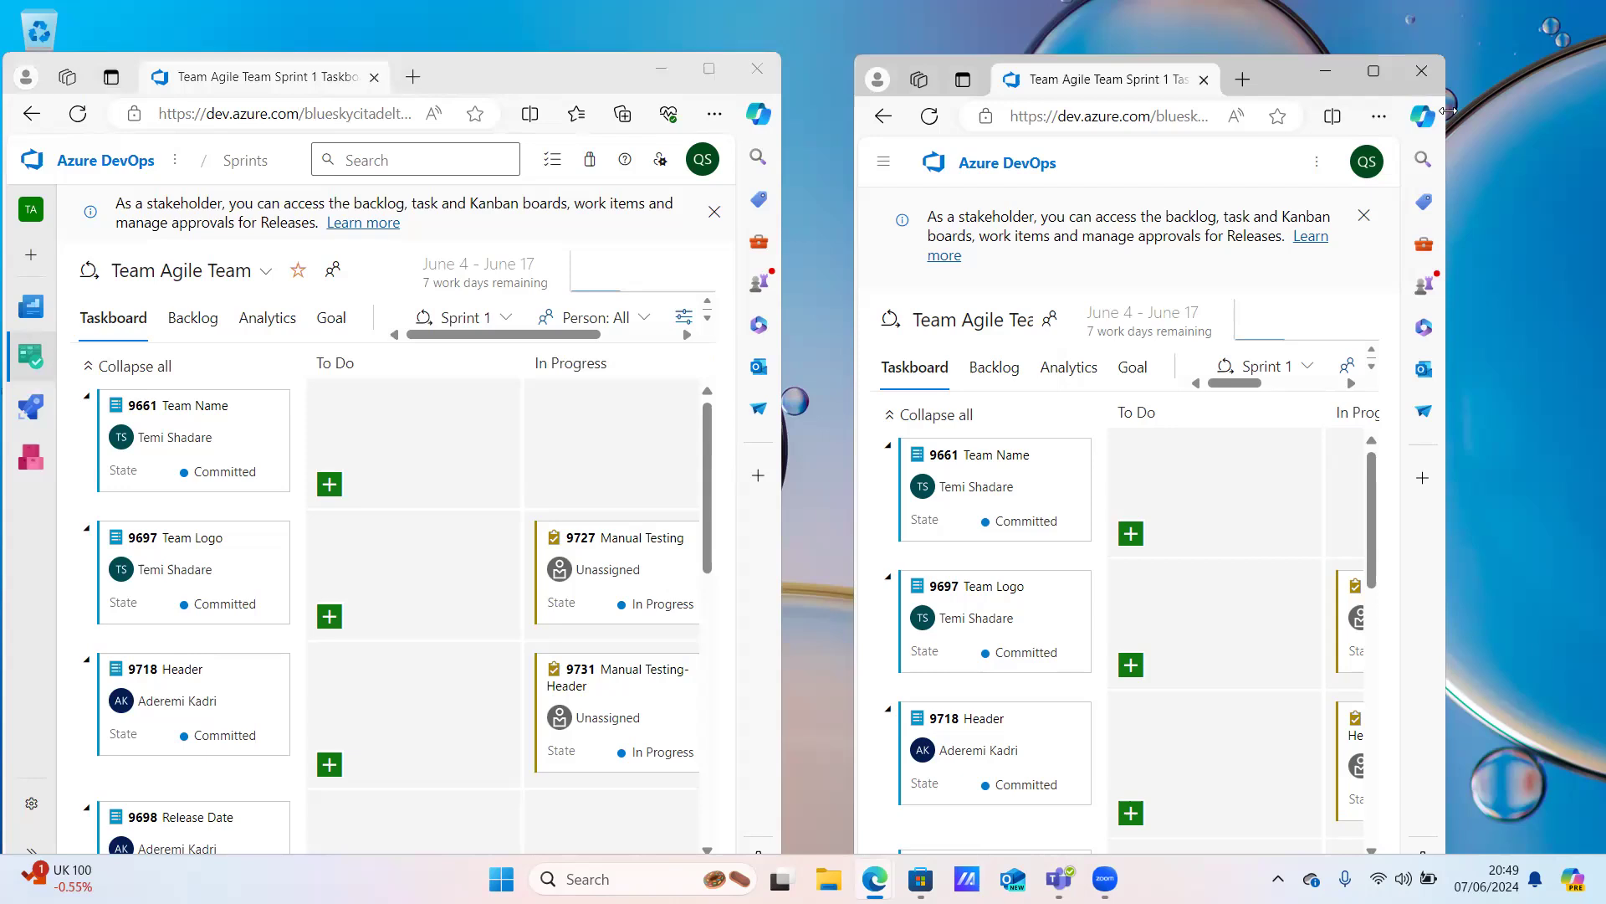
pyautogui.moveTo(1448, 110); pyautogui.dragTo(1589, 110)
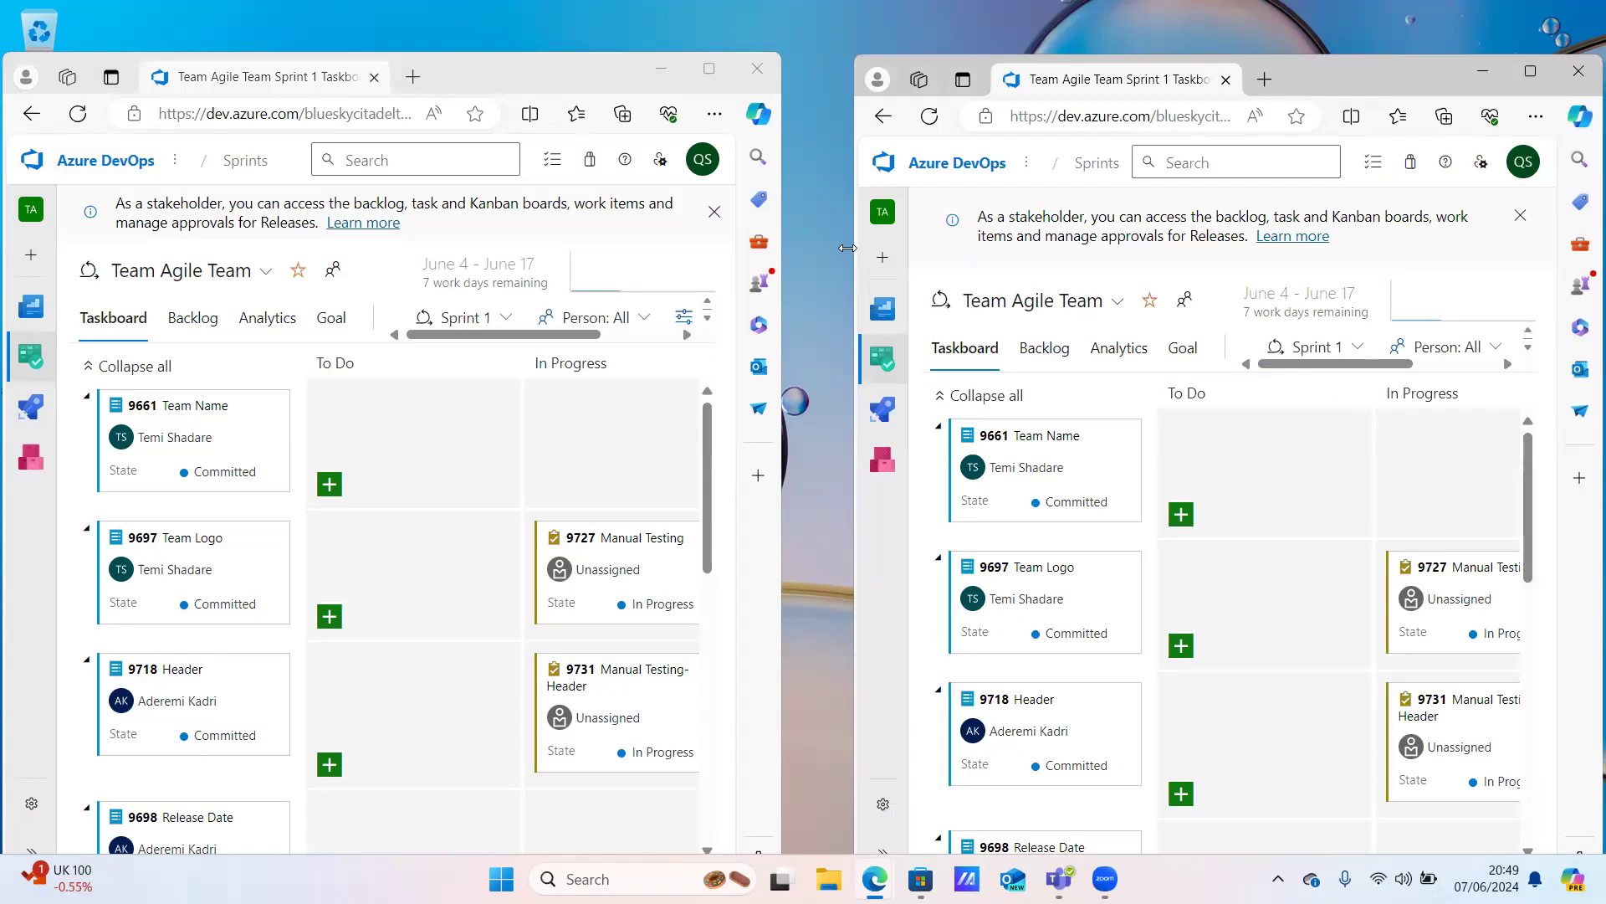
pyautogui.moveTo(848, 247); pyautogui.dragTo(782, 259)
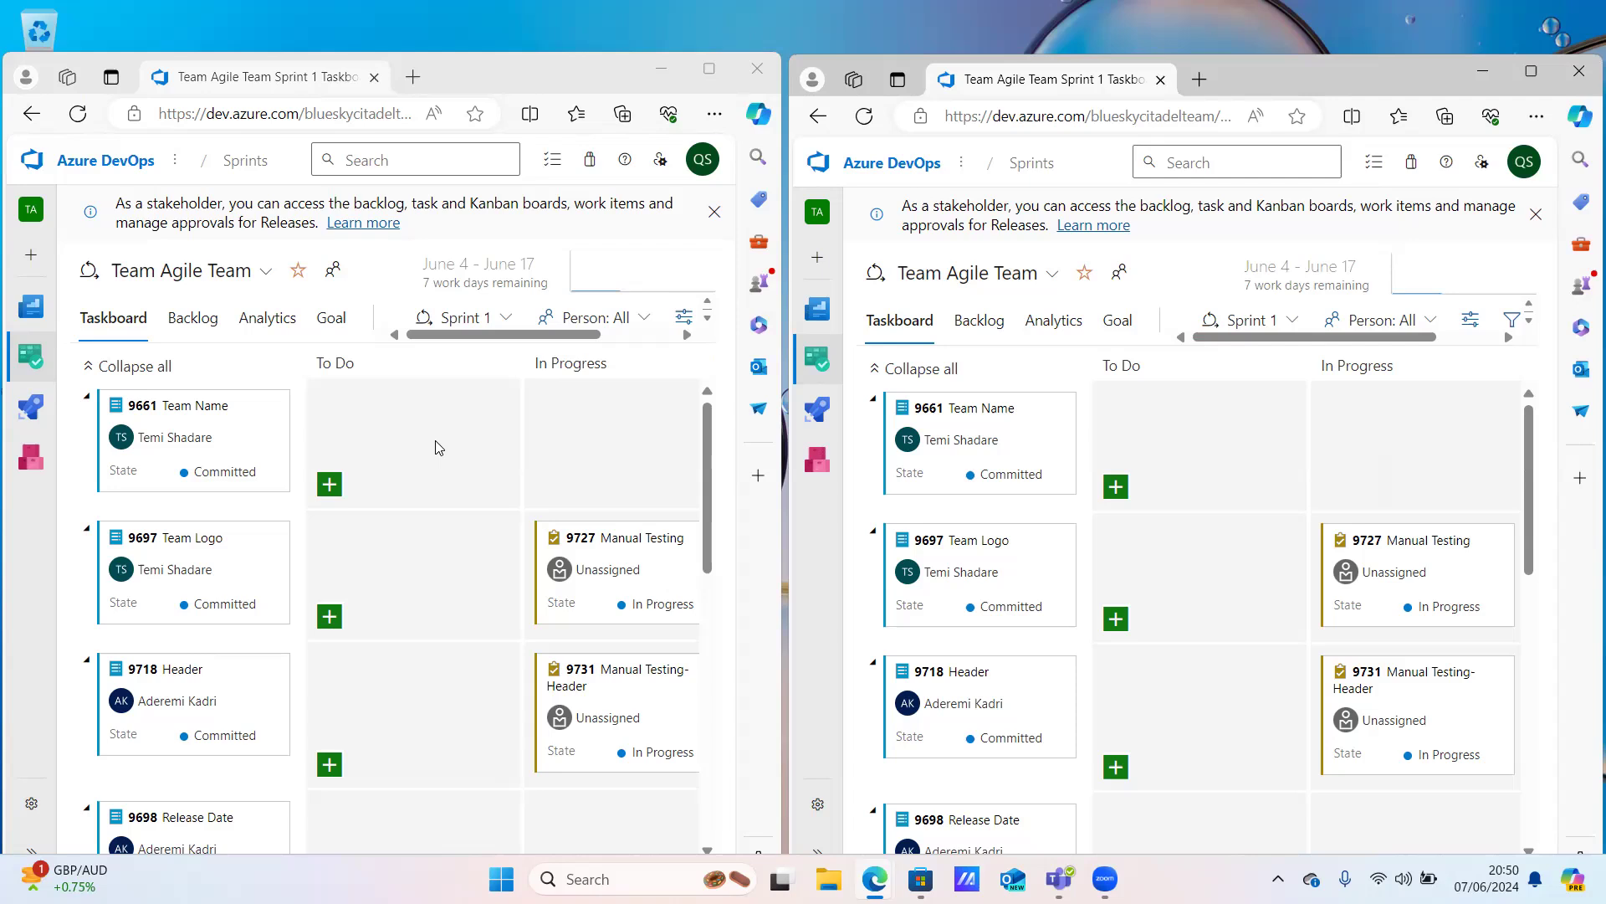
pyautogui.click(717, 211)
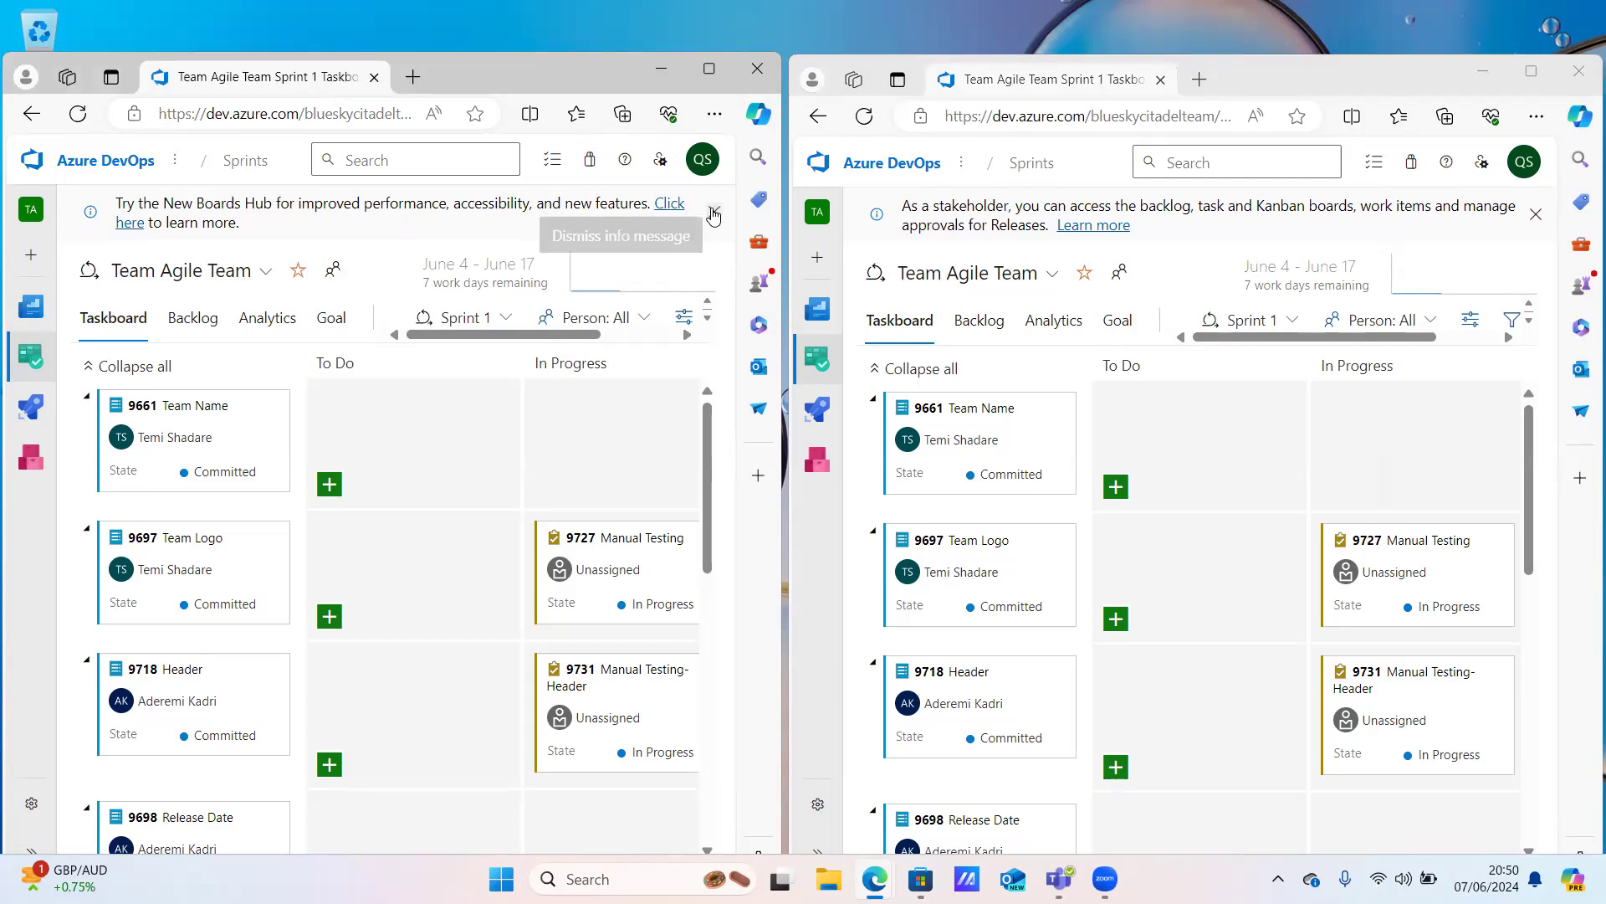
pyautogui.click(714, 213)
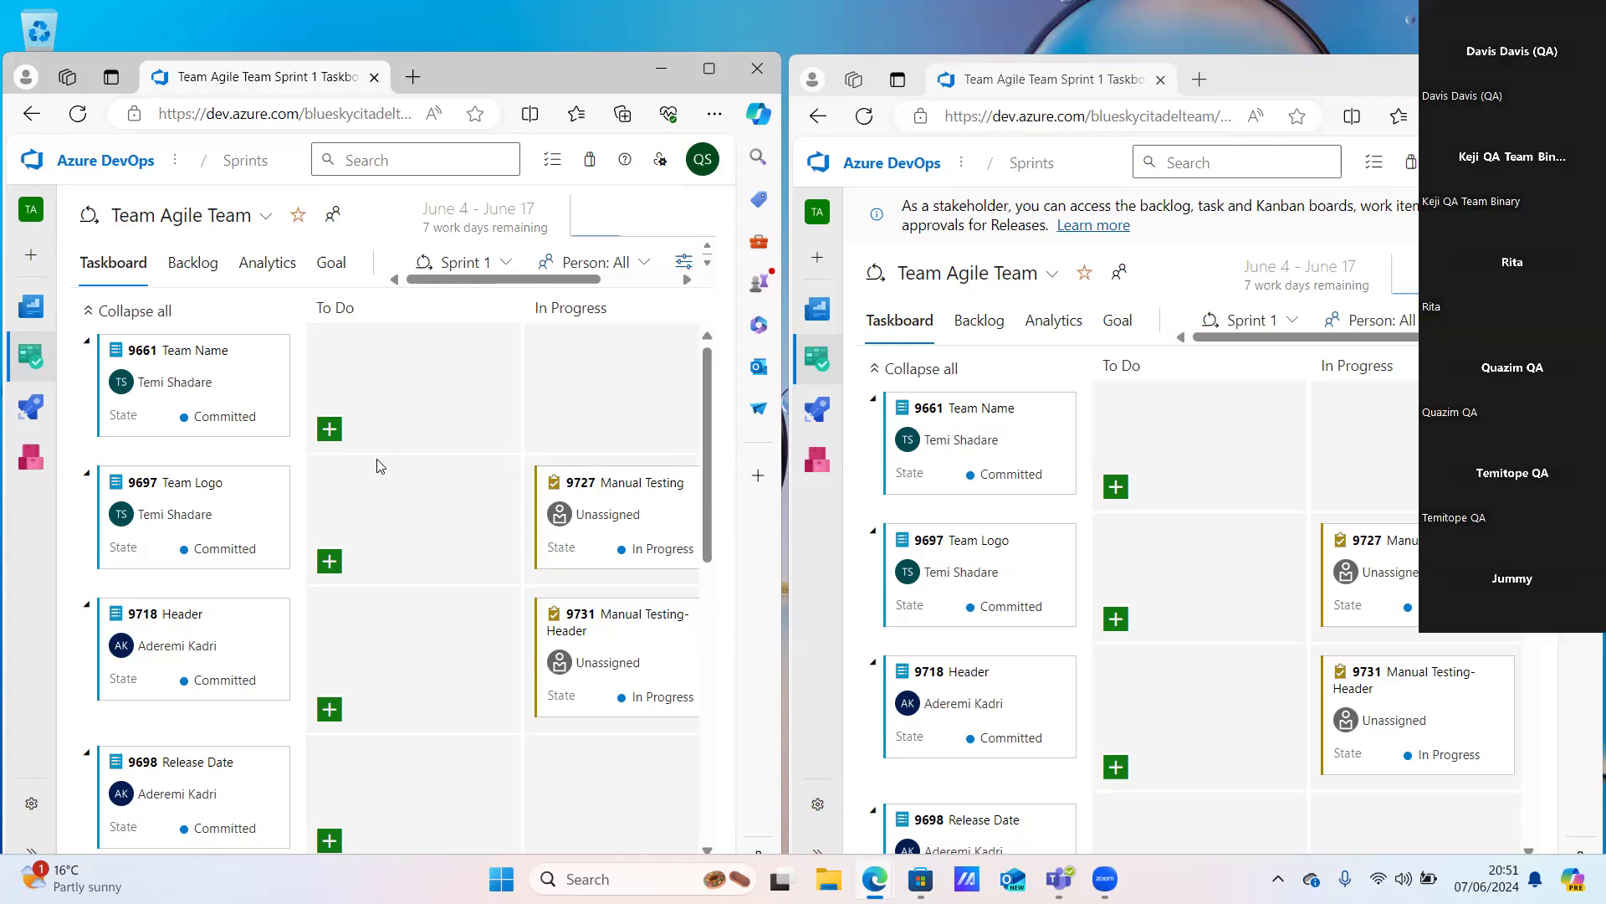
# Add a task titled "Contact Us Page" in the To Do column for the Contact Us backlog item
pyautogui.scroll(-2, 387, 459)
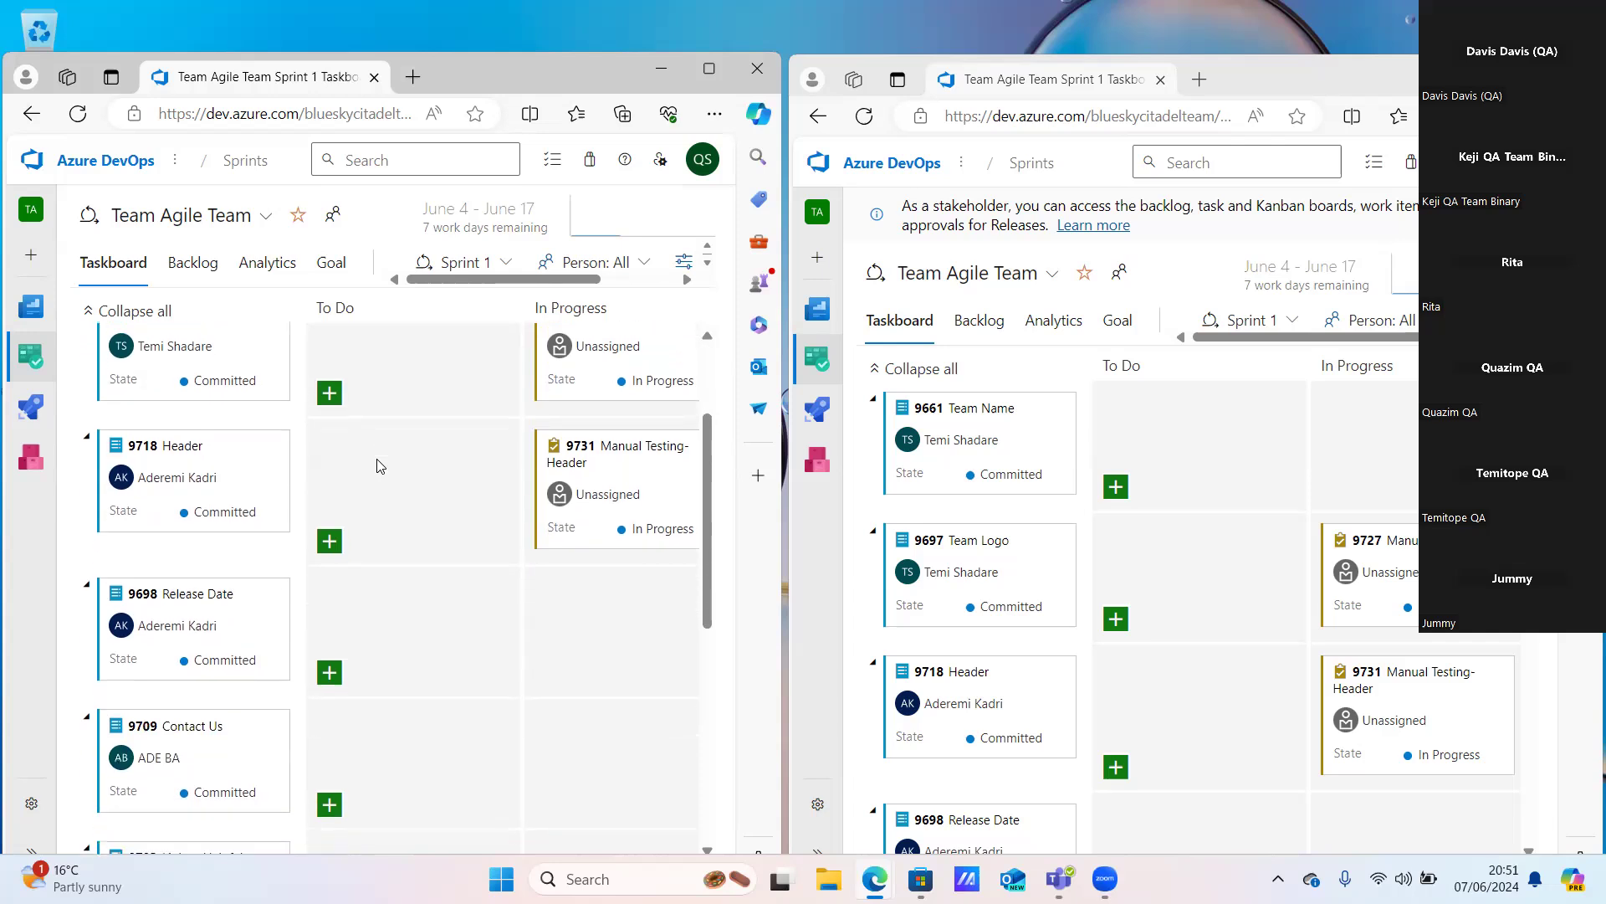
pyautogui.scroll(-3, 381, 466)
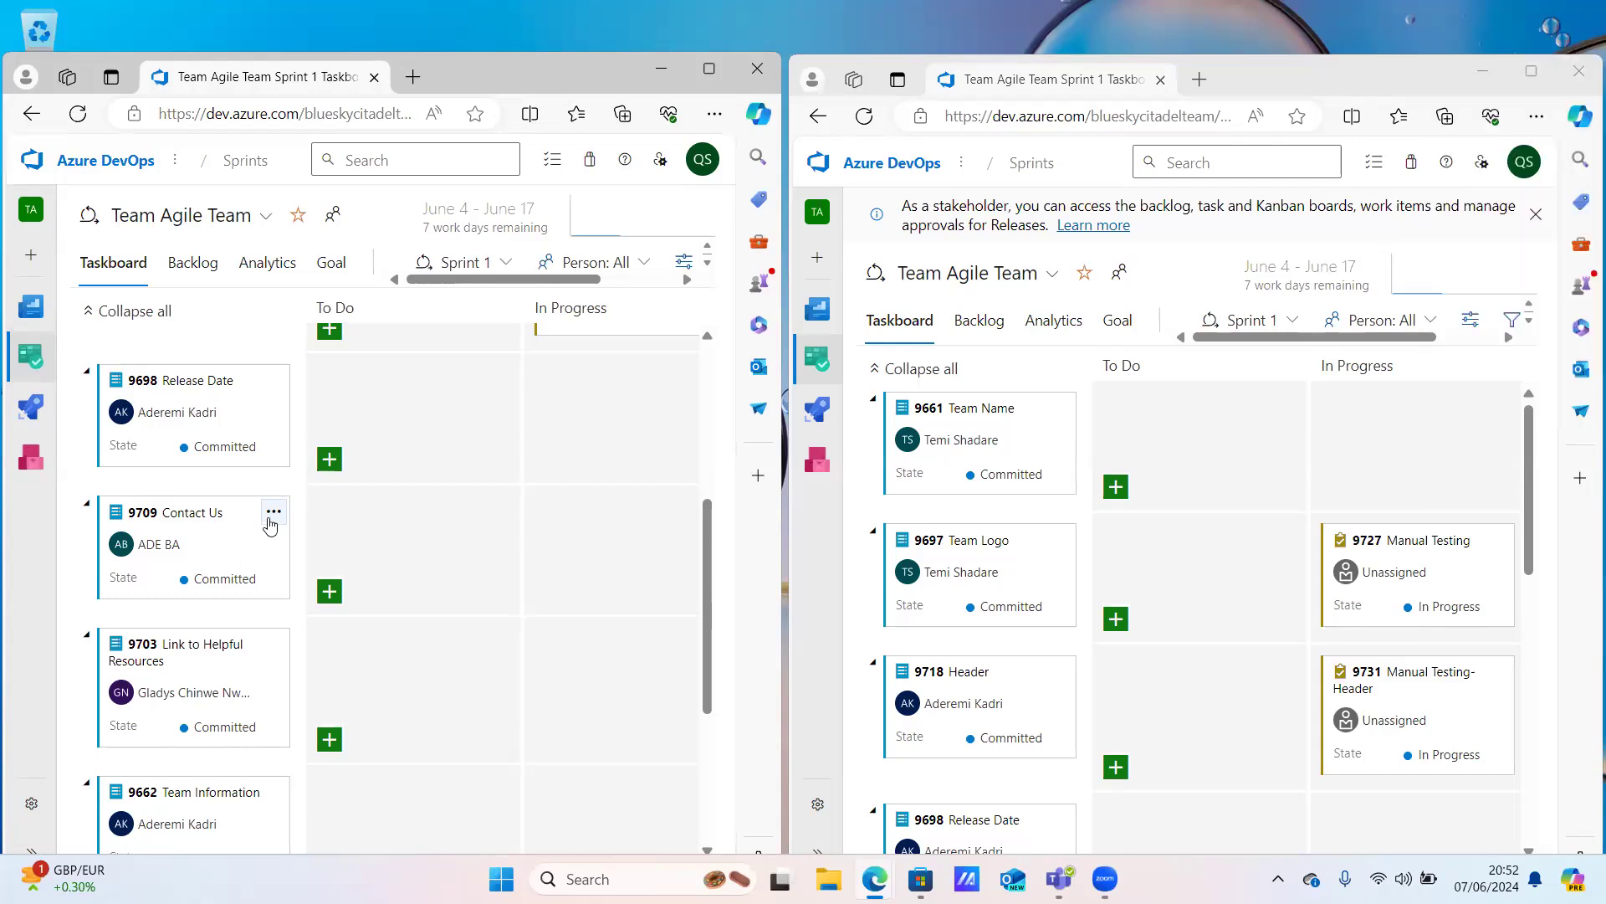
pyautogui.click(329, 592)
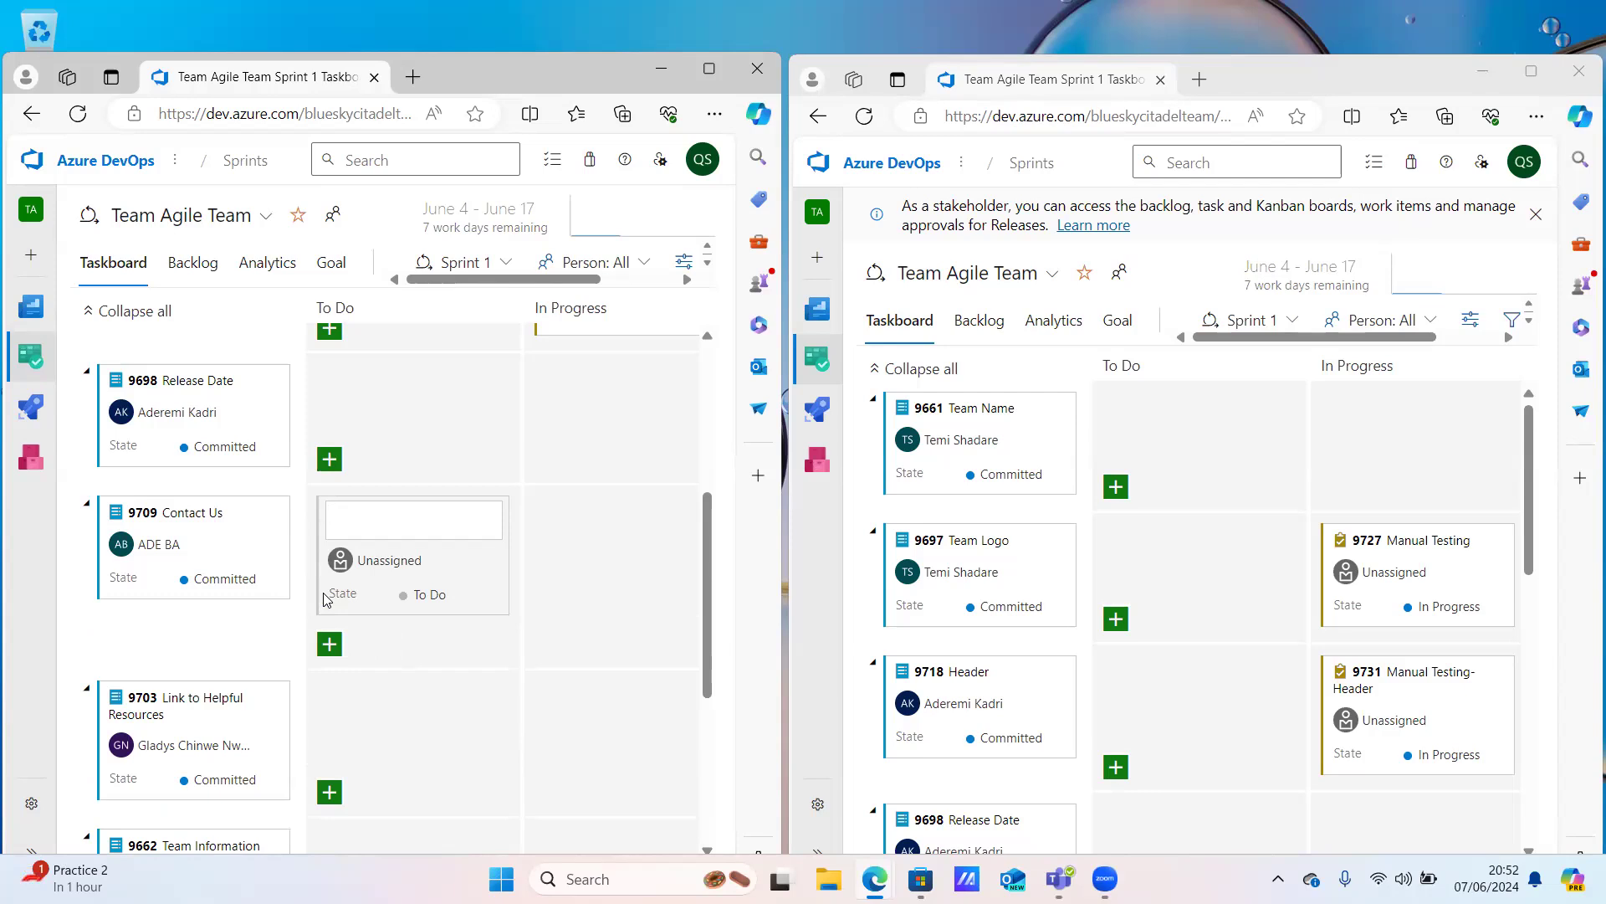
pyautogui.write('Contact Us Page')
pyautogui.press('Return')
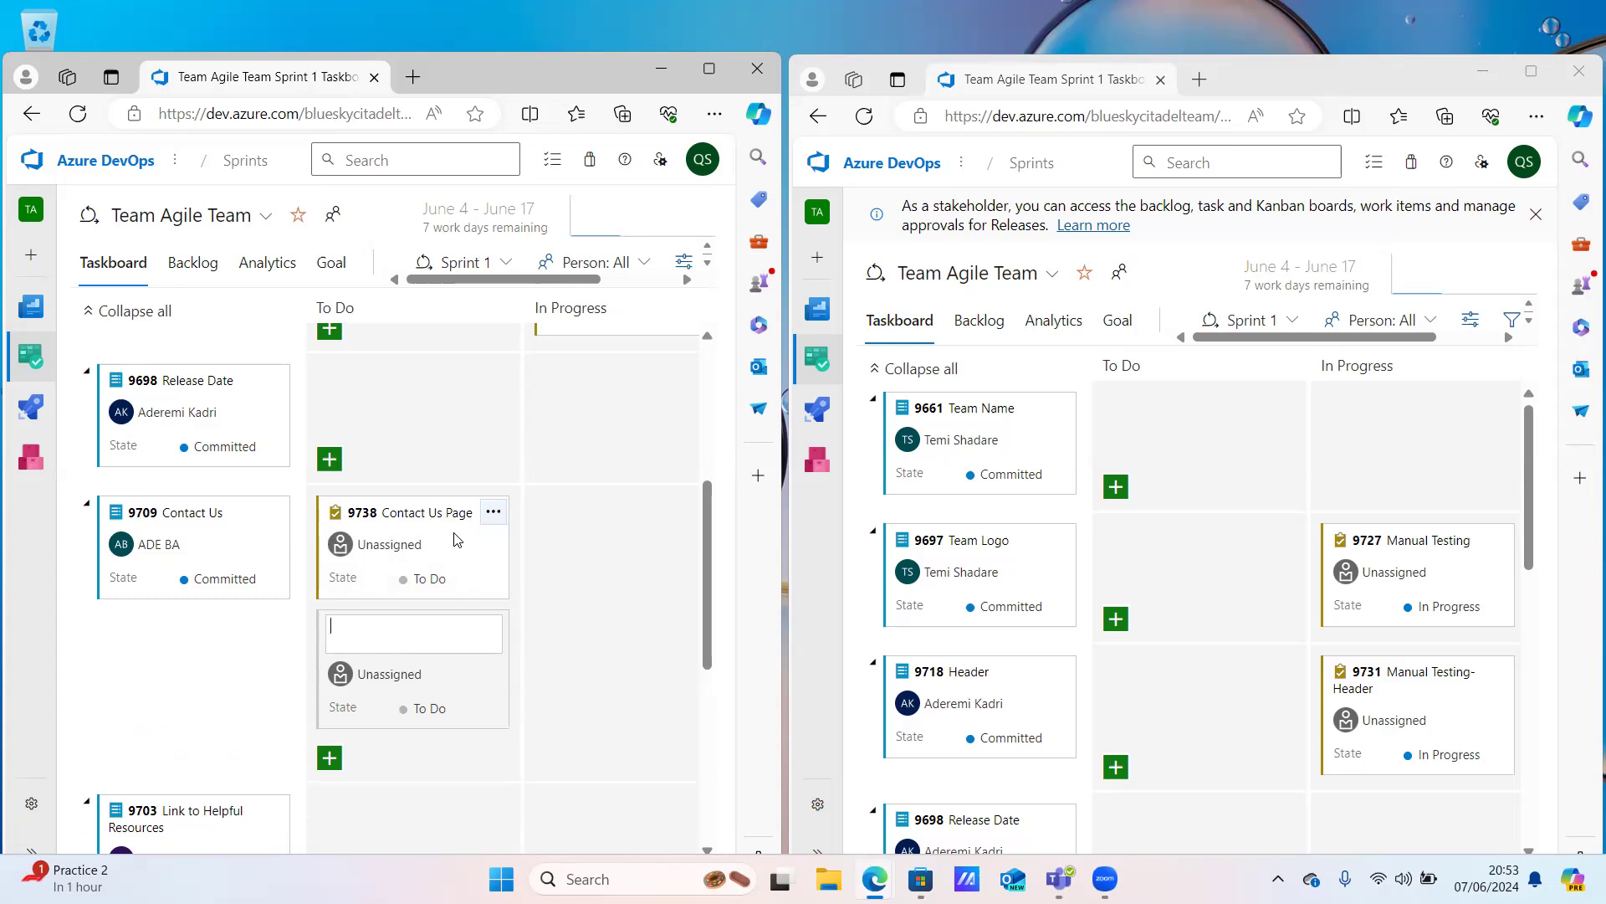
pyautogui.click(403, 551)
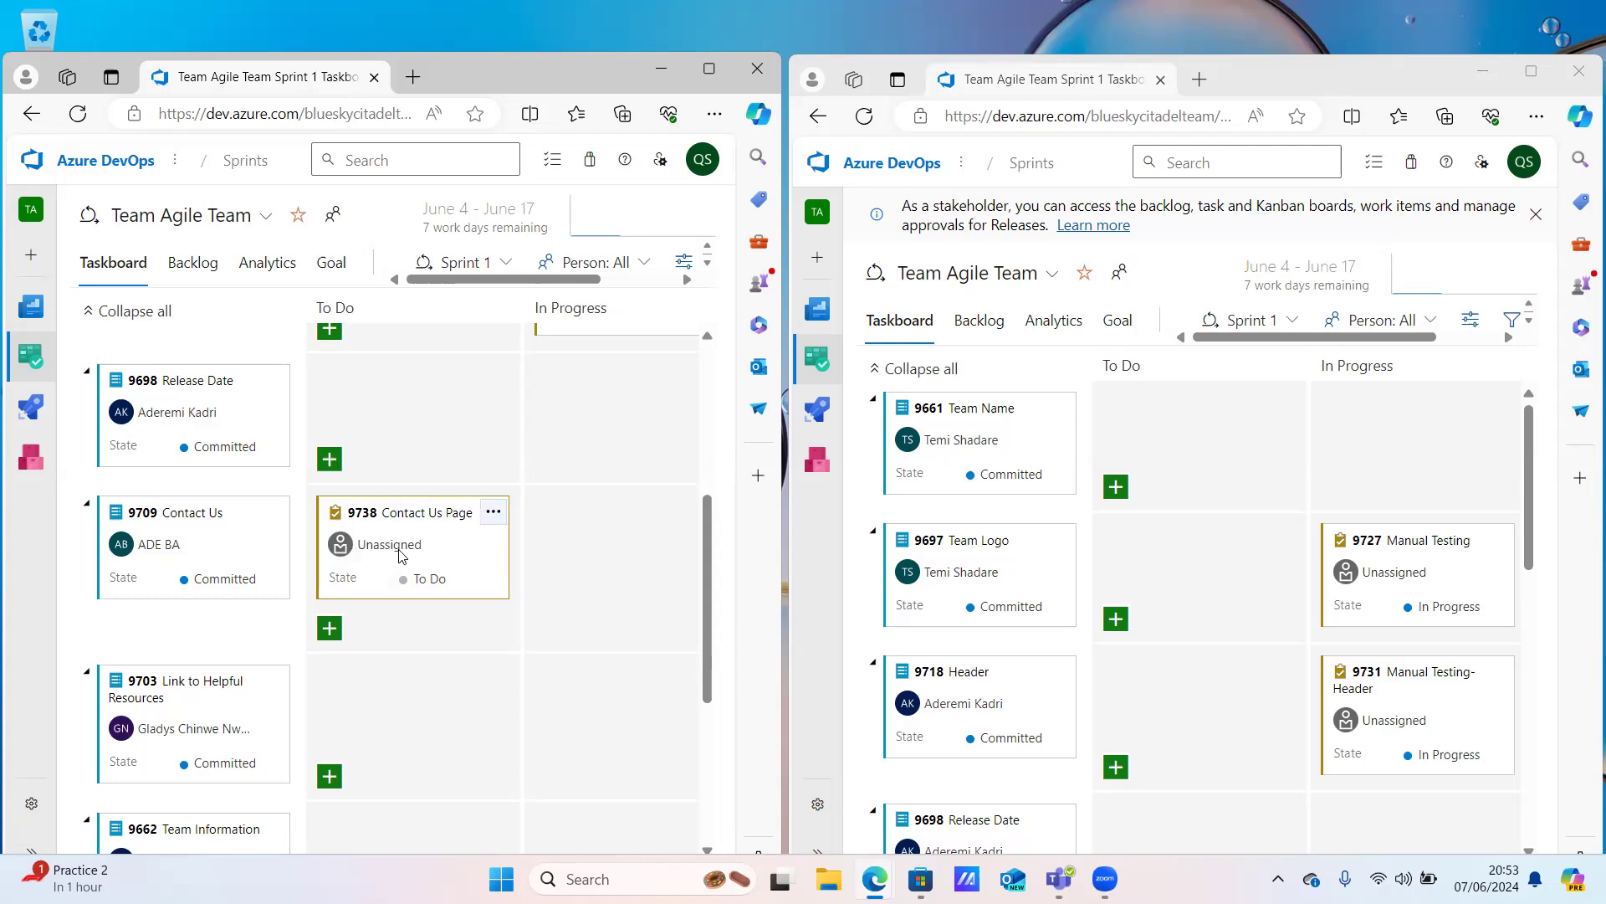
# Move the Contact Us Page task from To Do to In Progress on the sprint taskboard
pyautogui.moveTo(375, 559); pyautogui.dragTo(374, 559)
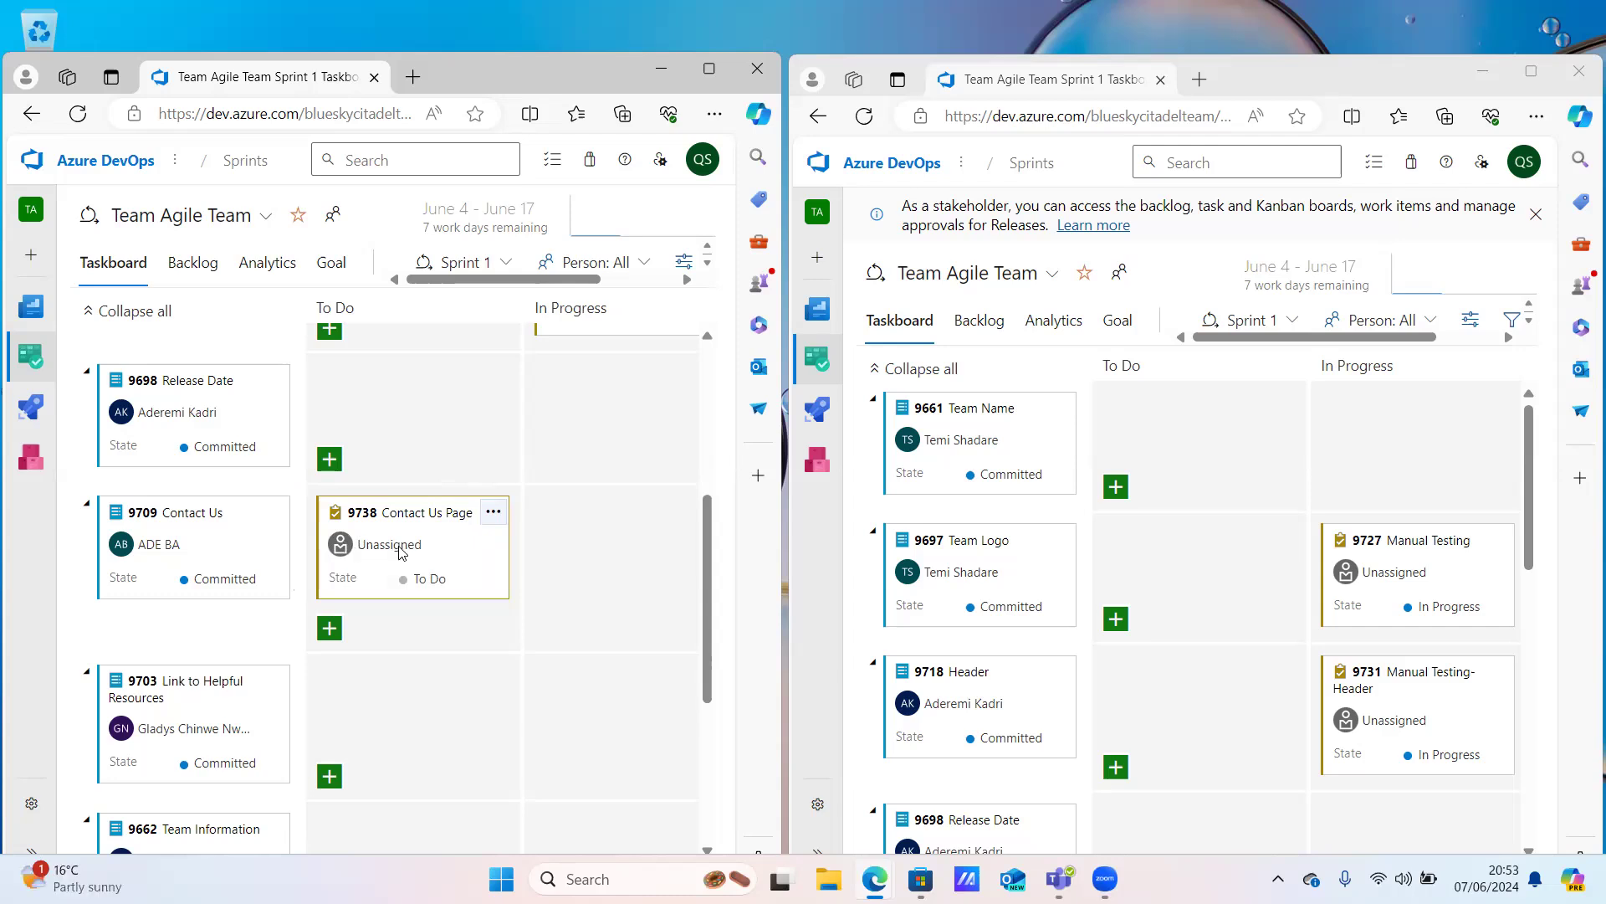
pyautogui.click(494, 514)
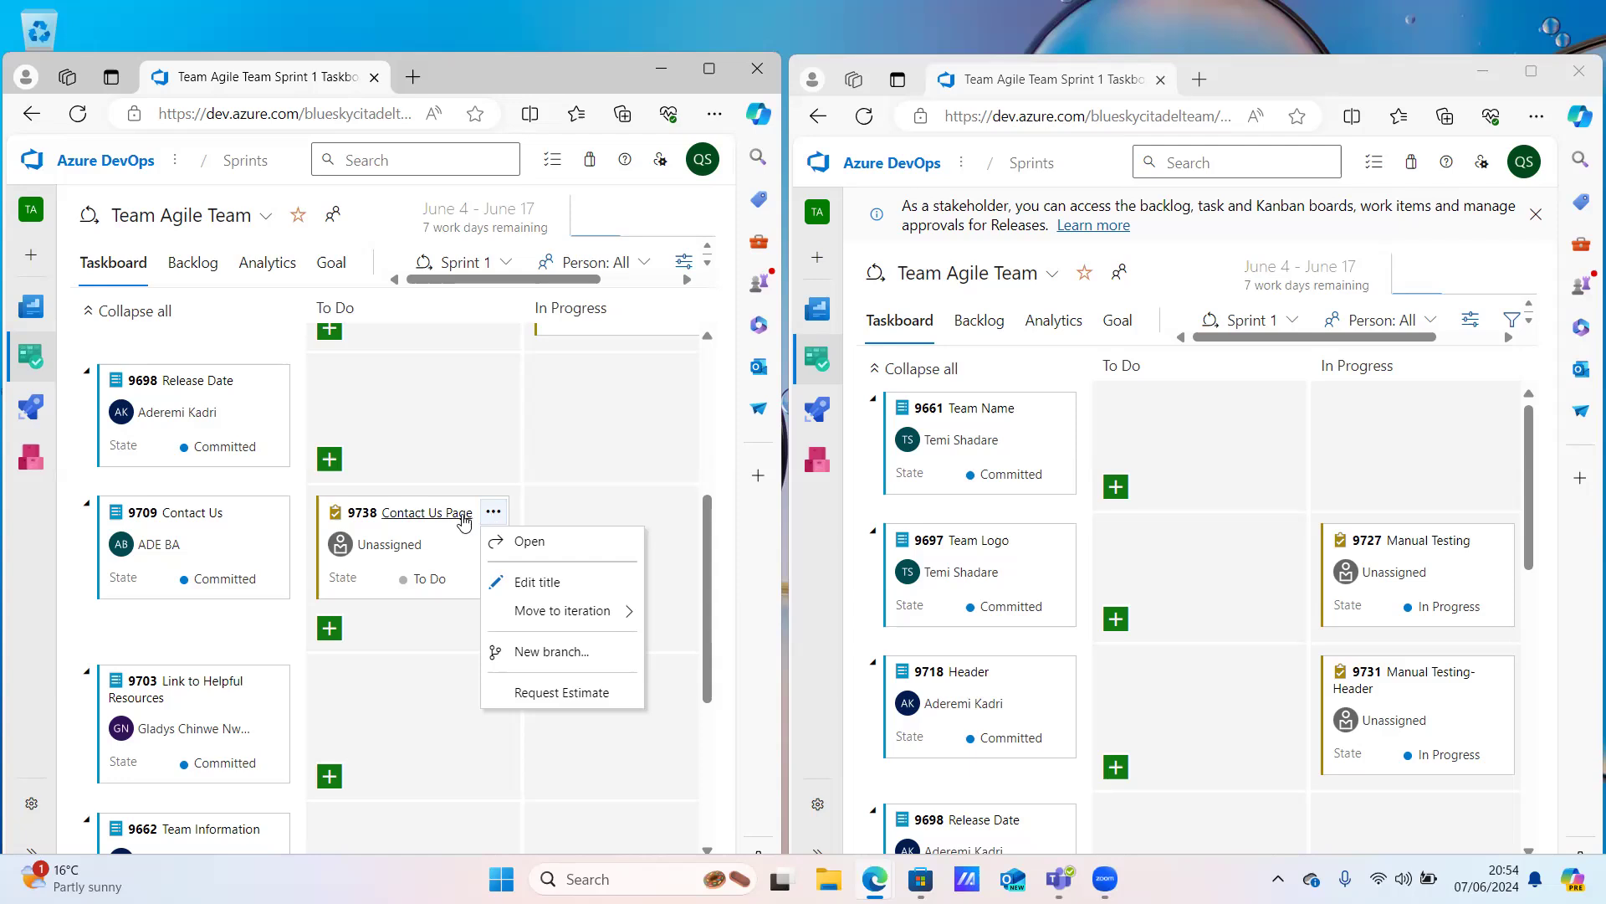
pyautogui.click(452, 550)
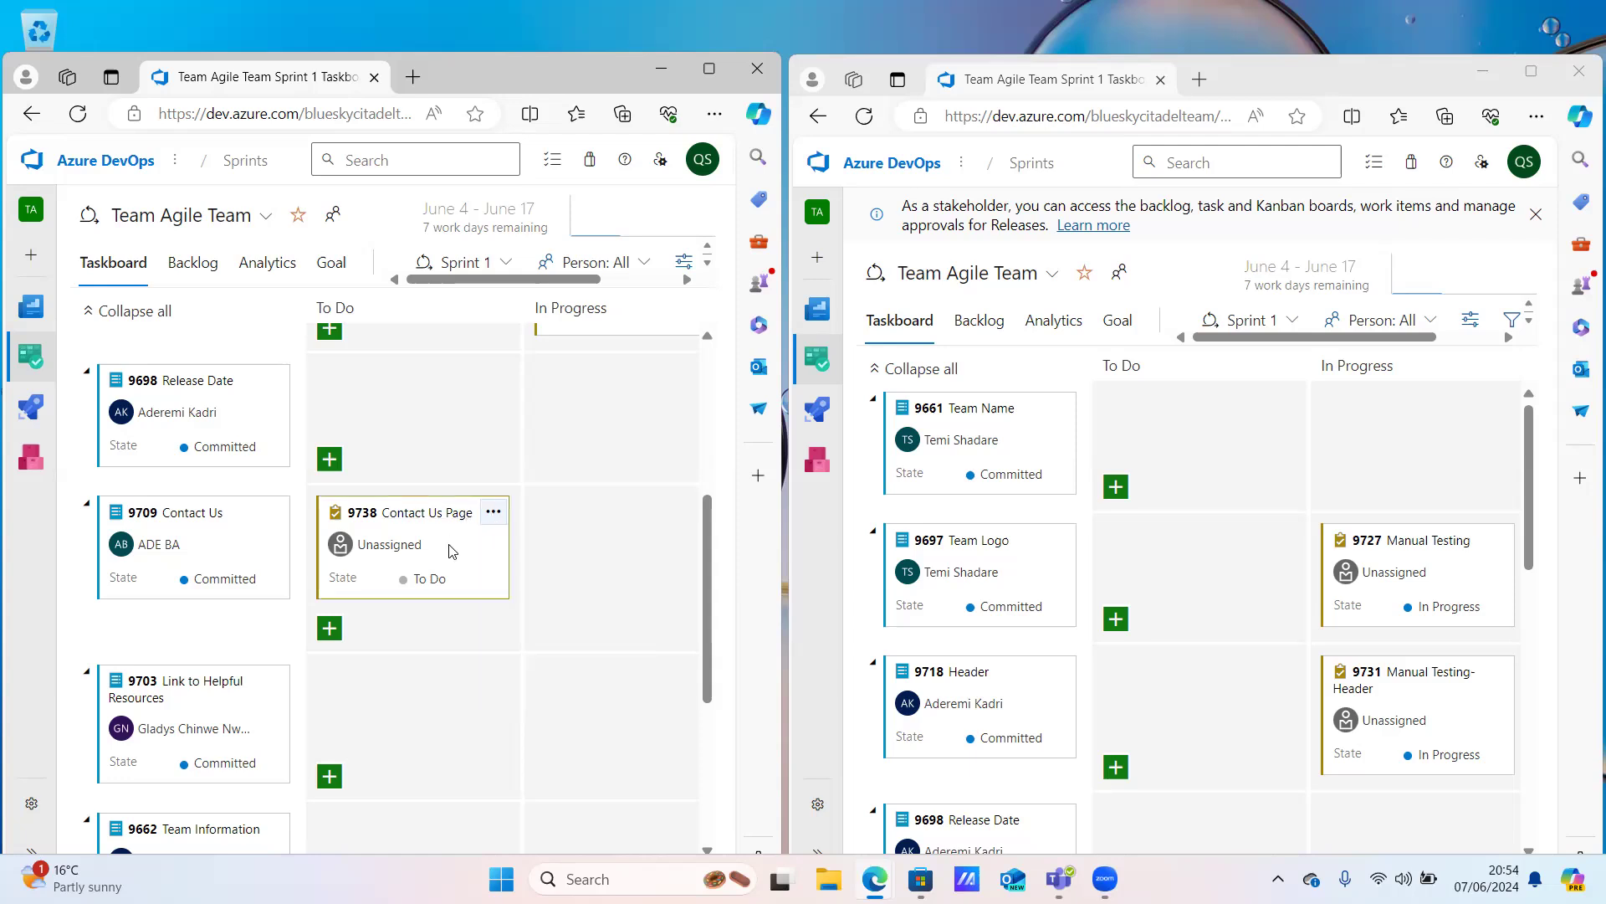
pyautogui.moveTo(477, 550); pyautogui.dragTo(651, 553)
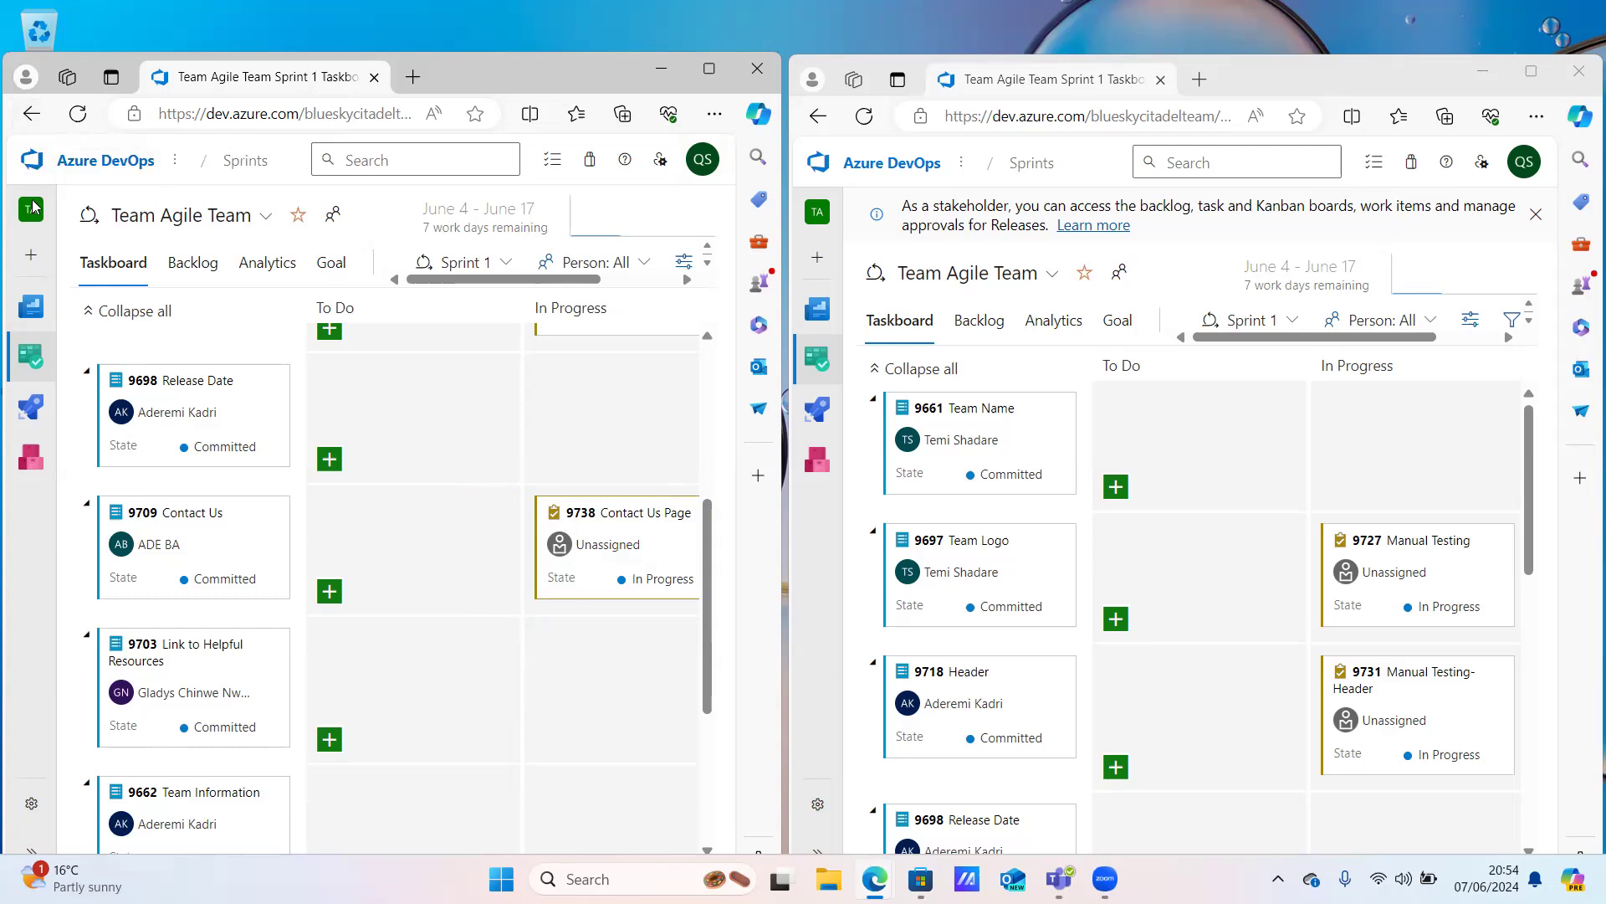
# Open the Team Agile Team board of backlog items in place of the sprint taskboard and dismiss the Azure Boards welcome dialog
pyautogui.moveTo(37, 349)
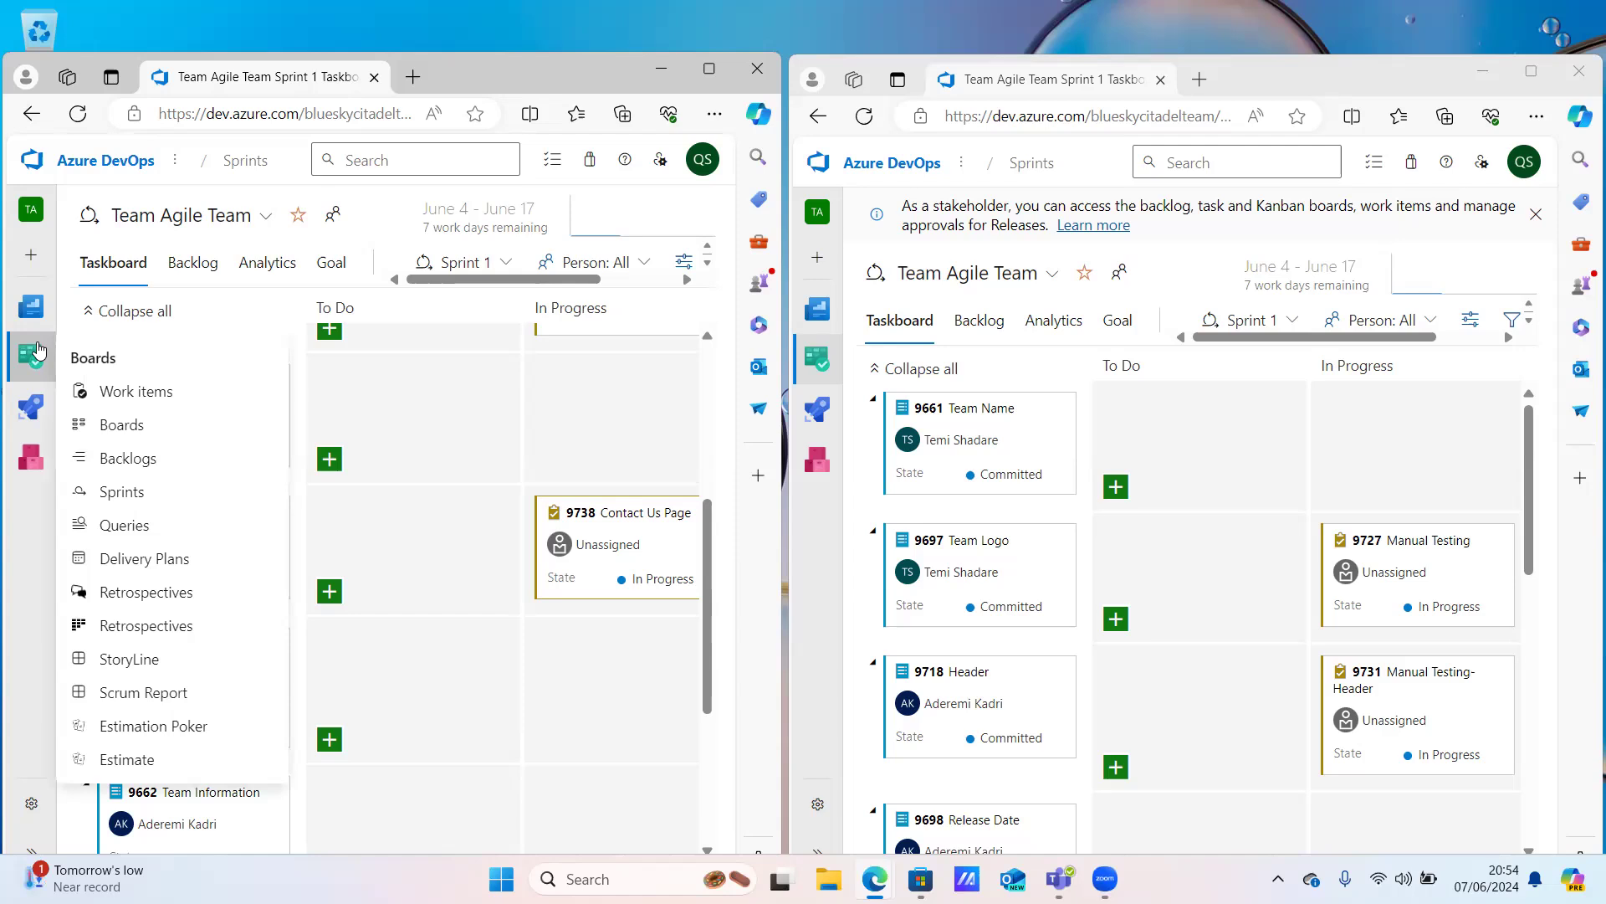
pyautogui.click(123, 425)
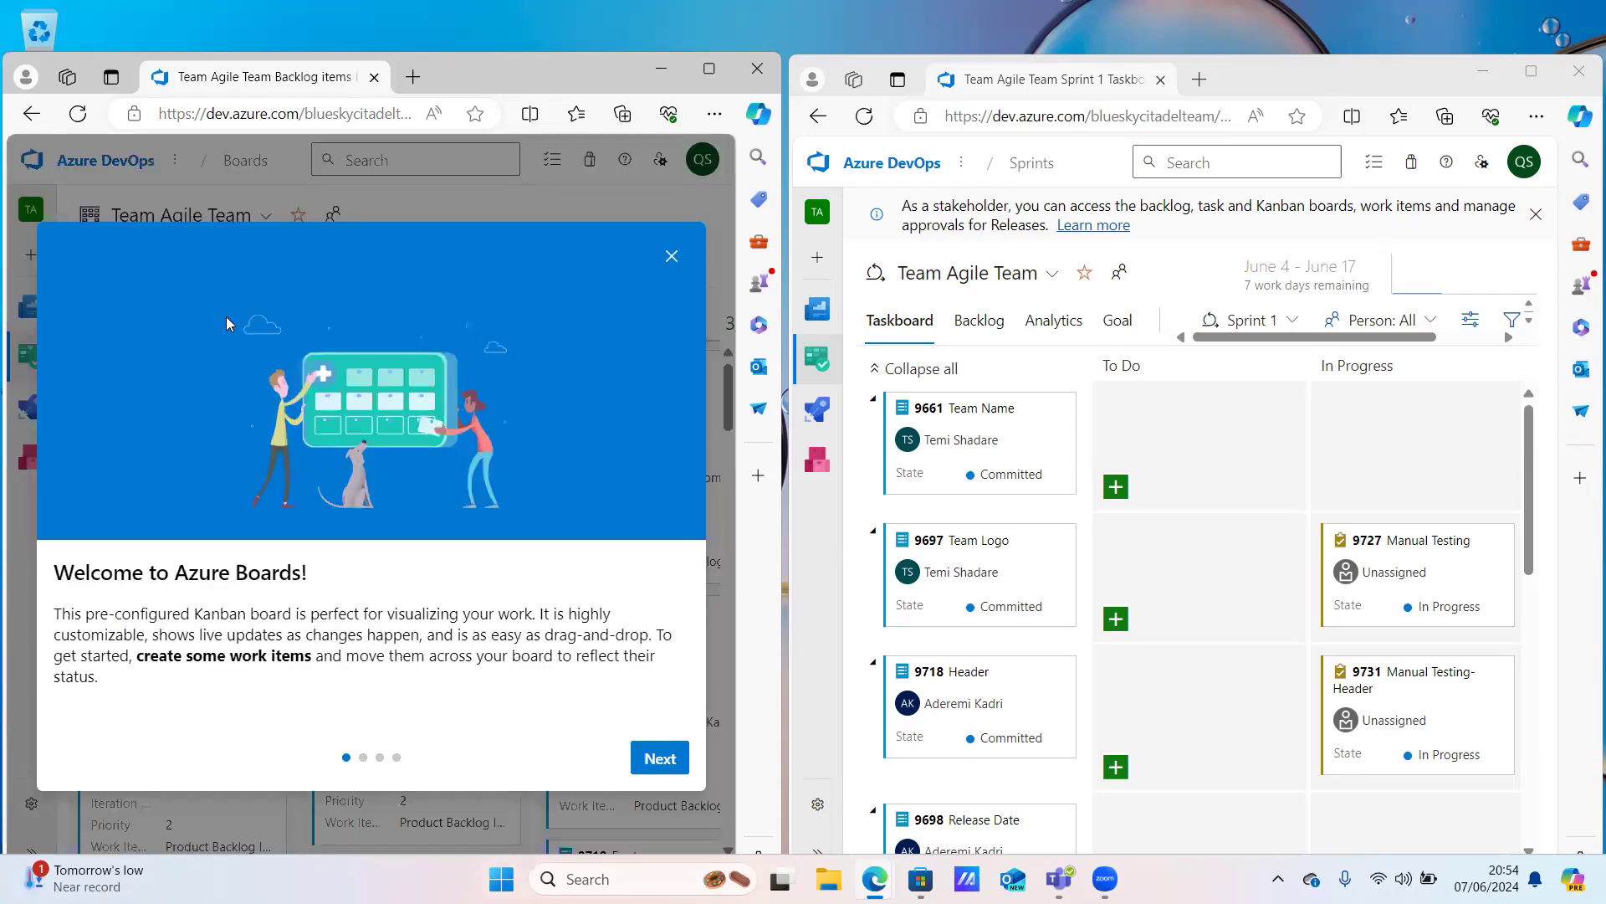
pyautogui.click(672, 256)
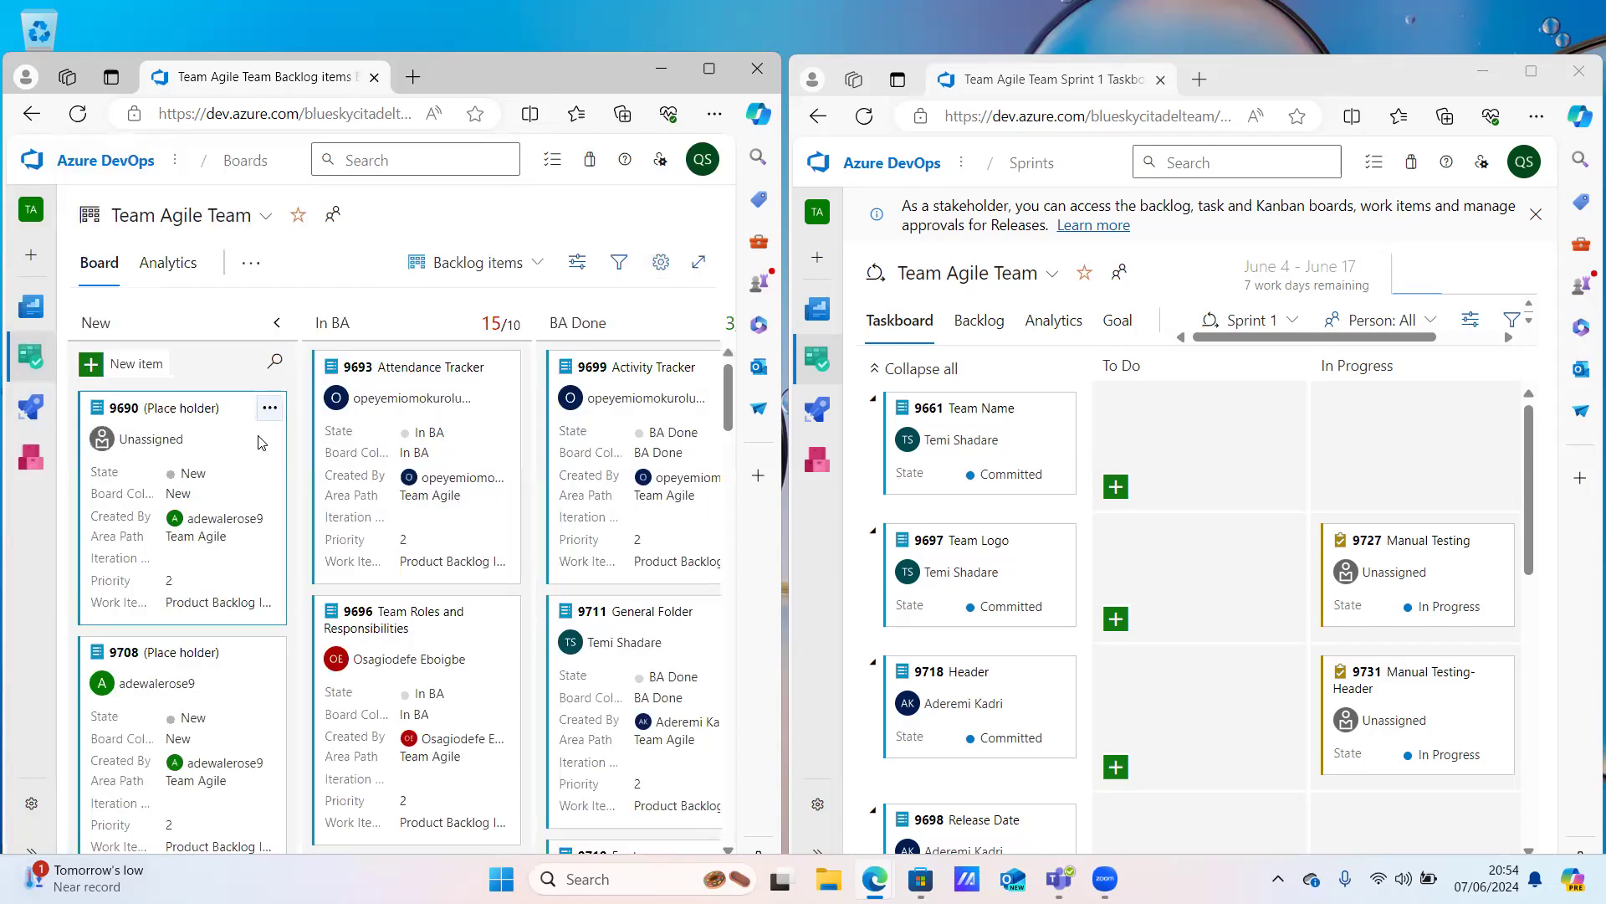
# Review the backlog item cards in the New, In BA and BA Done columns of the Team Agile Team board, through the last In BA card
pyautogui.hscroll(5, 514, 428)
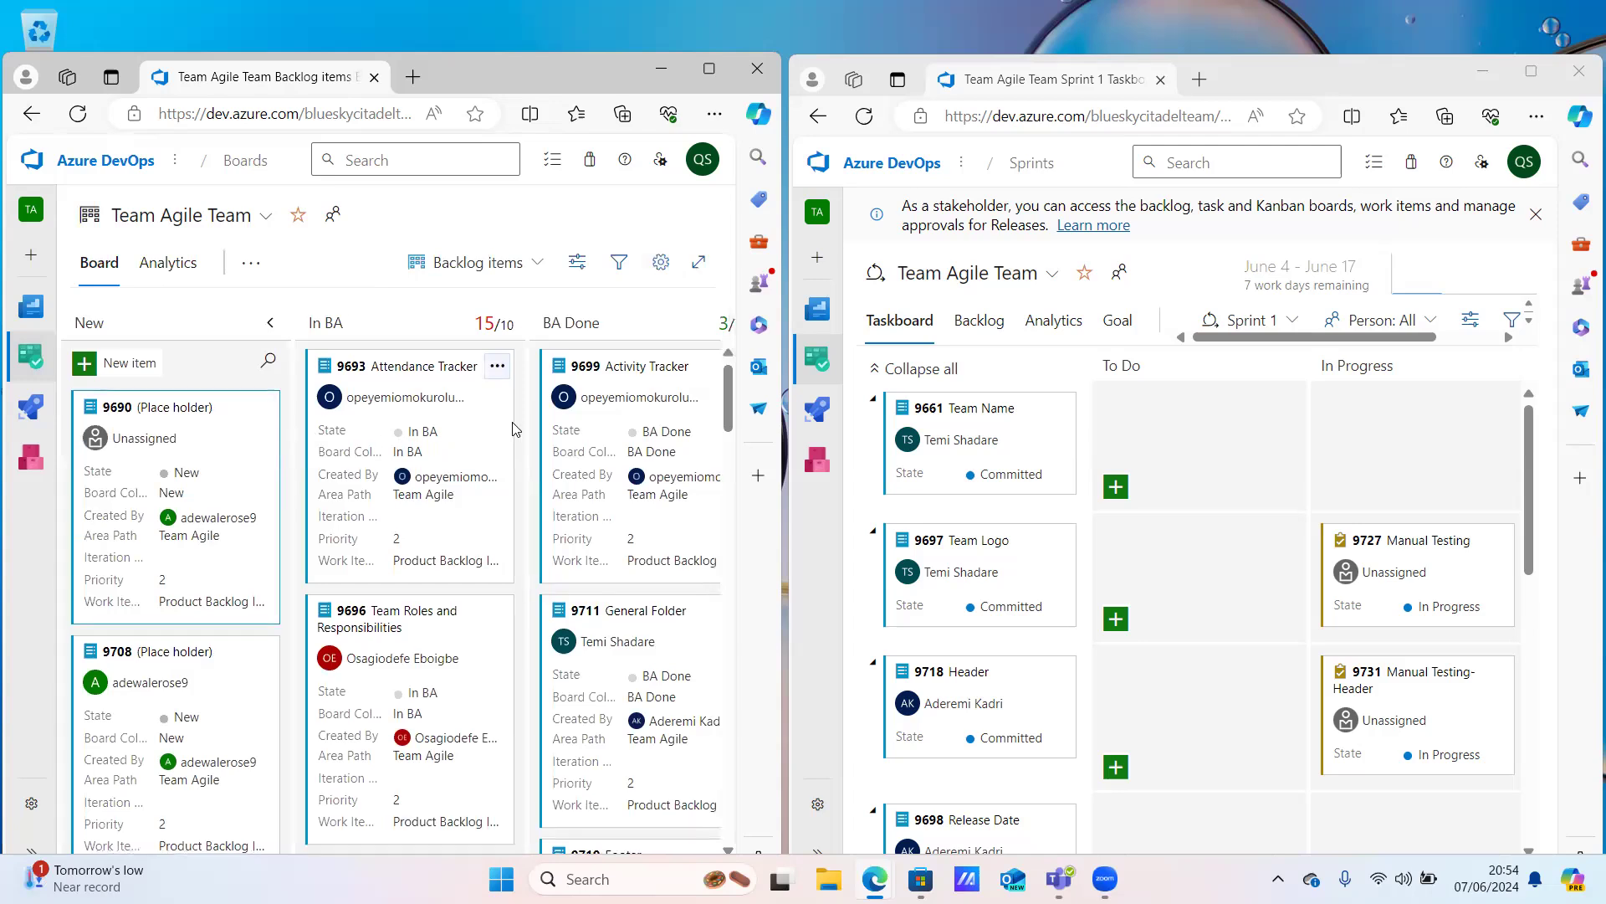
pyautogui.hscroll(-5, 515, 428)
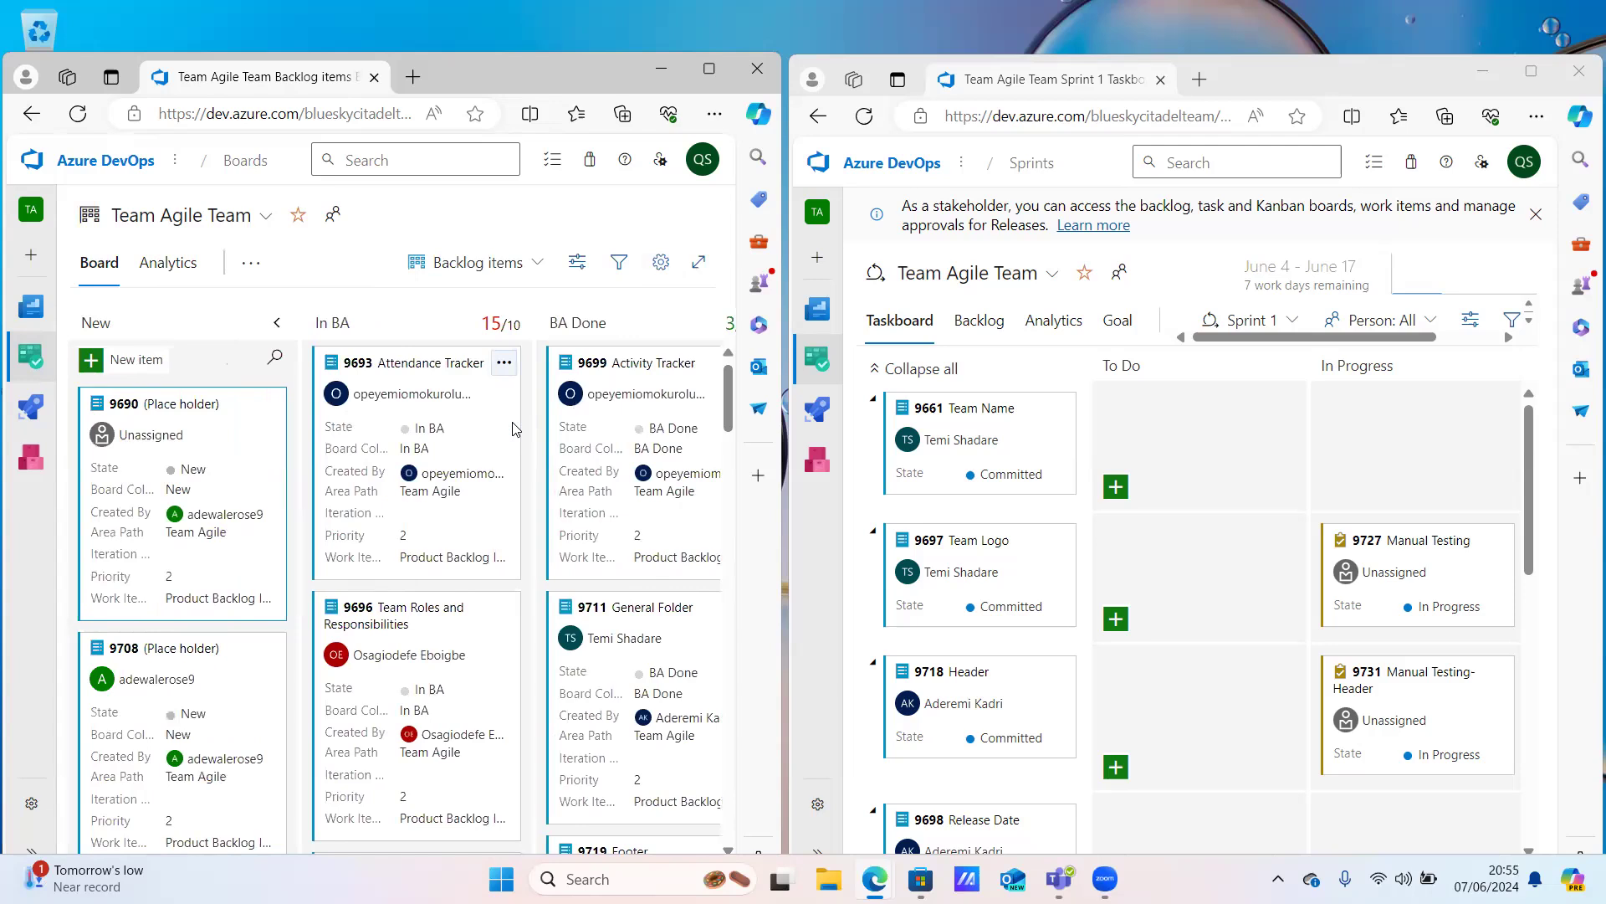
pyautogui.scroll(-3, 514, 429)
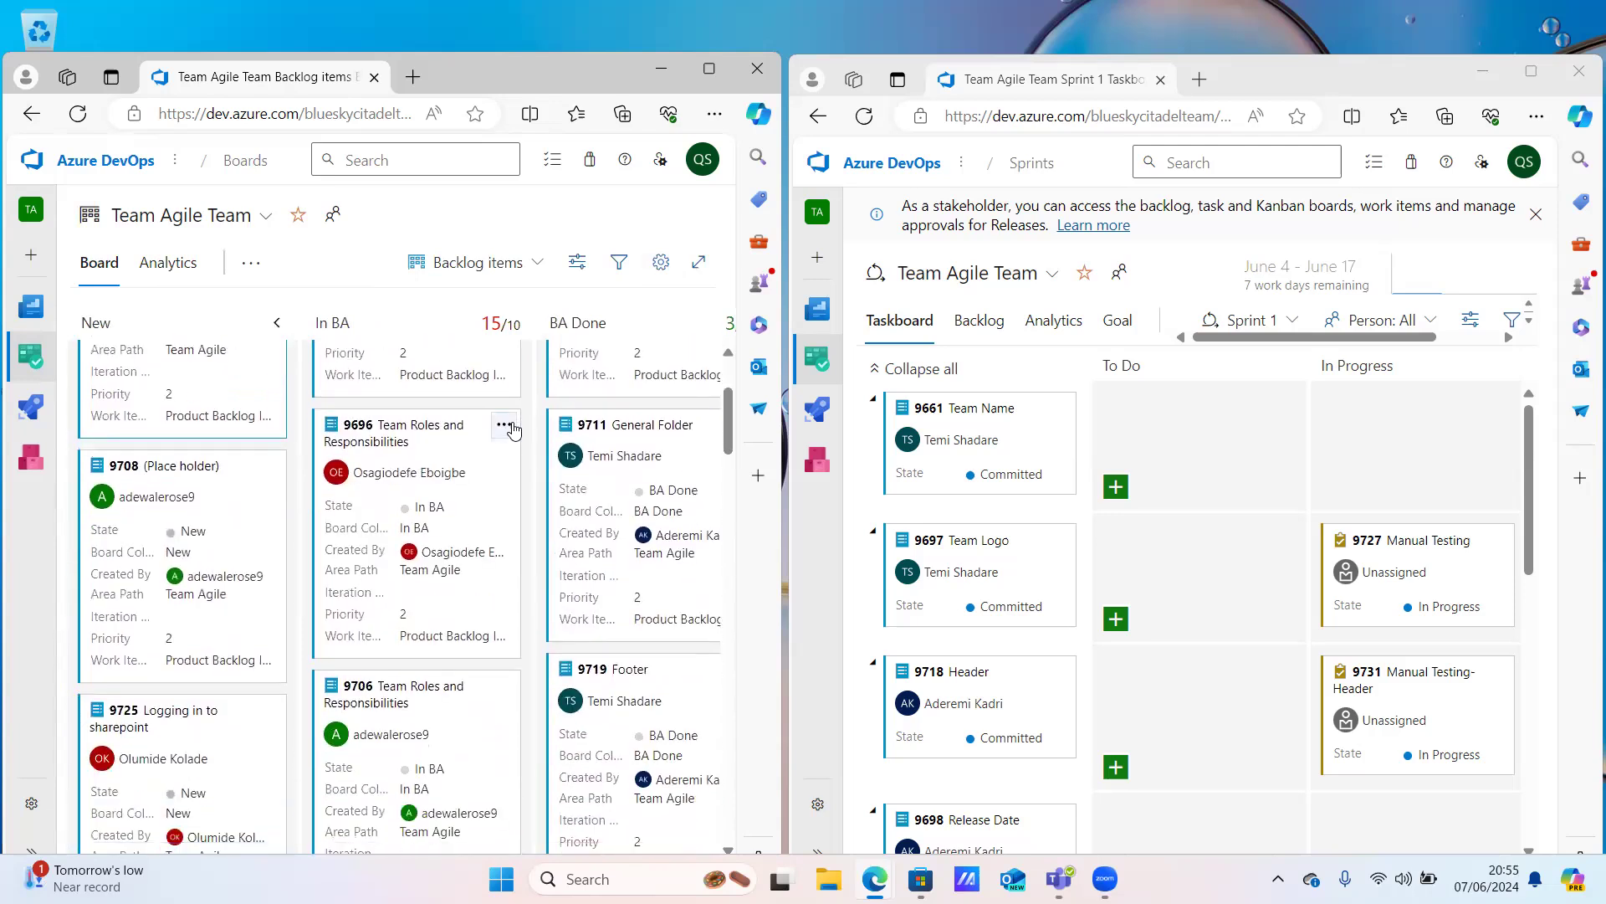
pyautogui.scroll(-2, 515, 428)
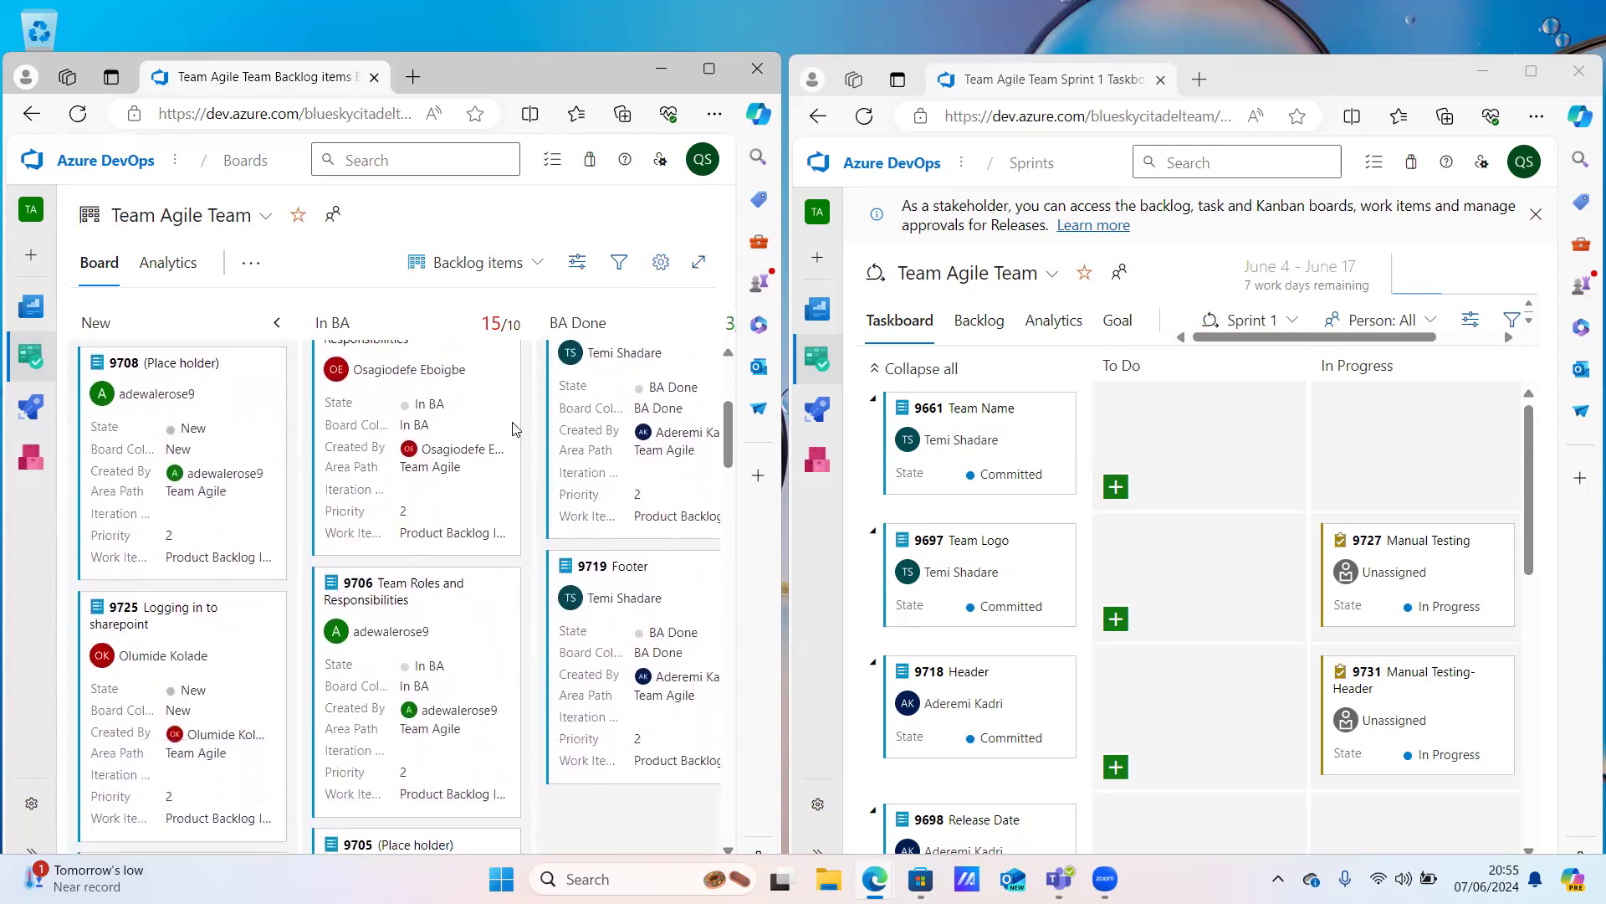
pyautogui.scroll(-1, 515, 428)
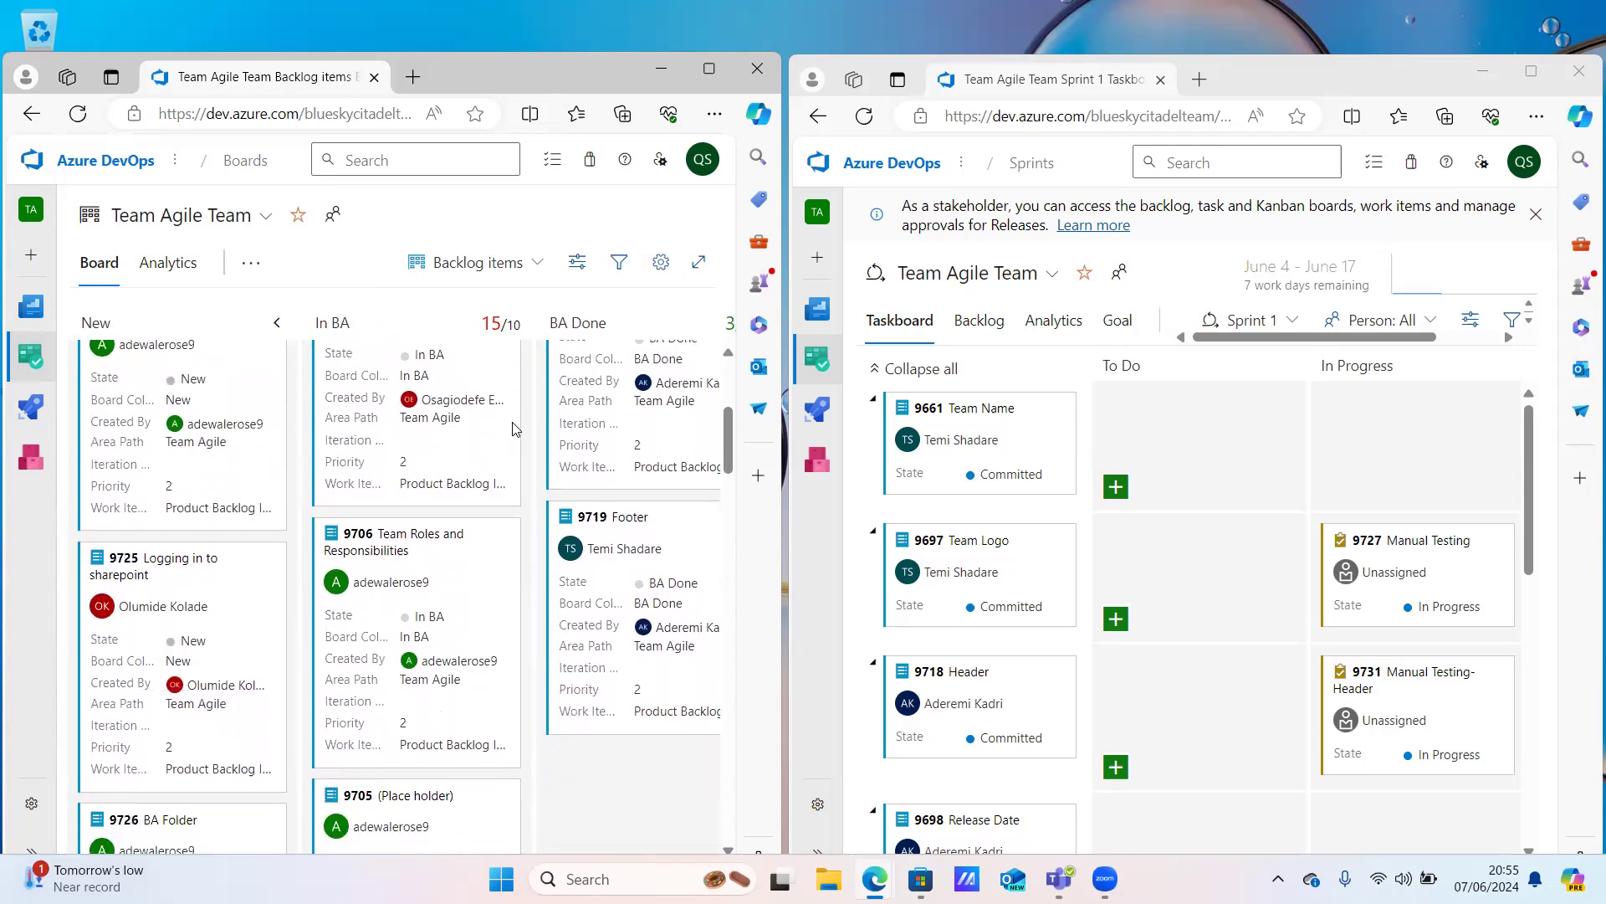
pyautogui.scroll(-2, 515, 416)
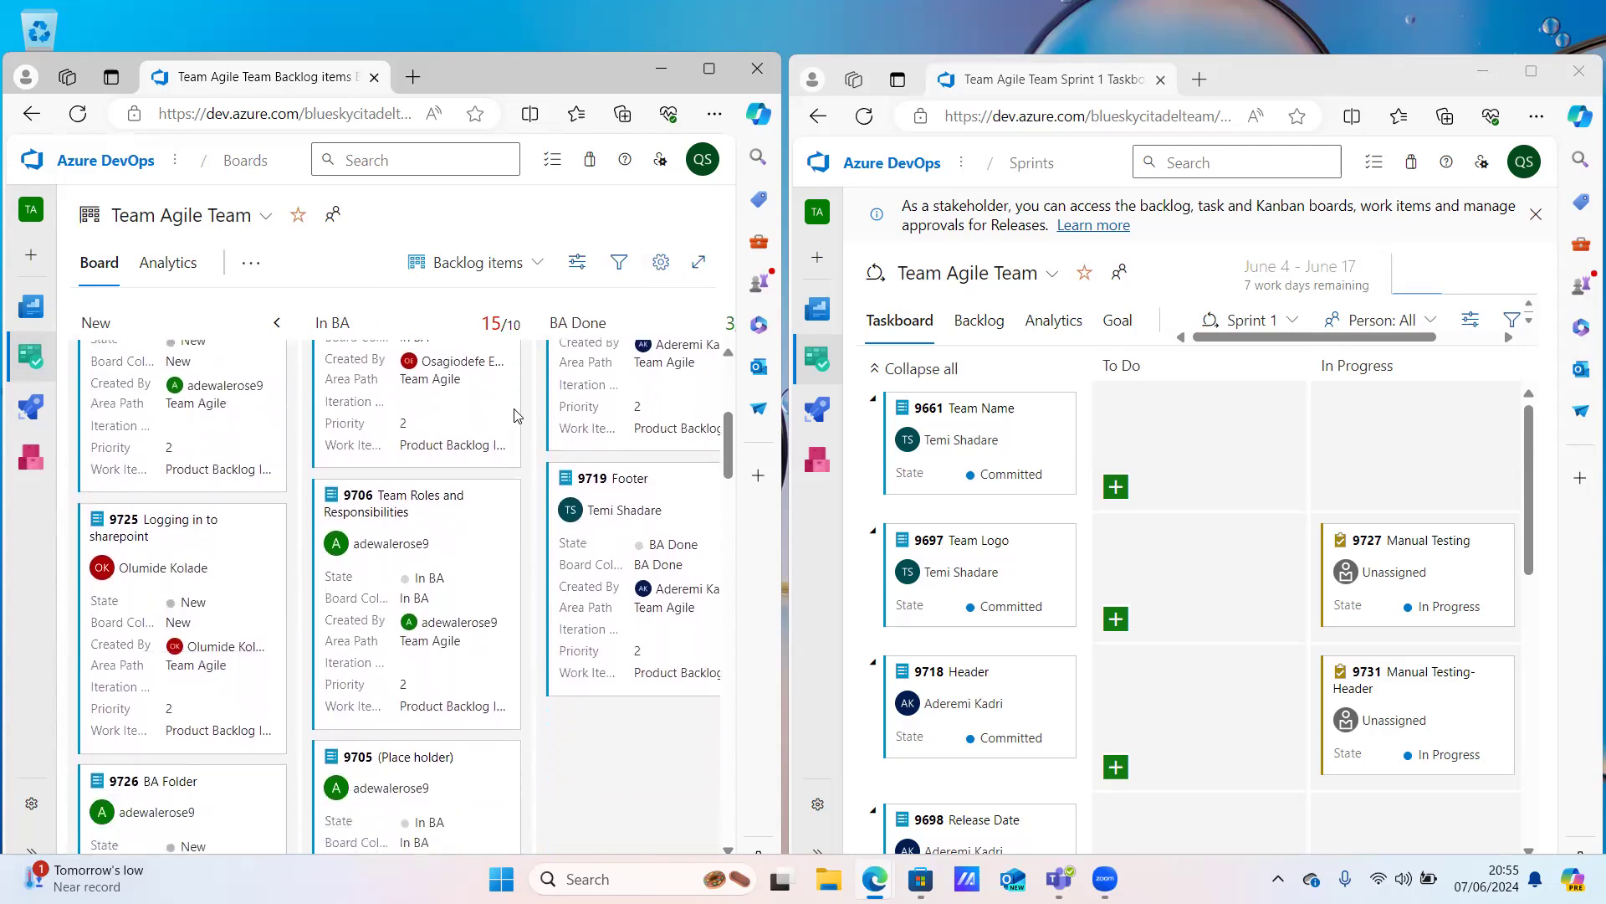
pyautogui.scroll(-1, 514, 416)
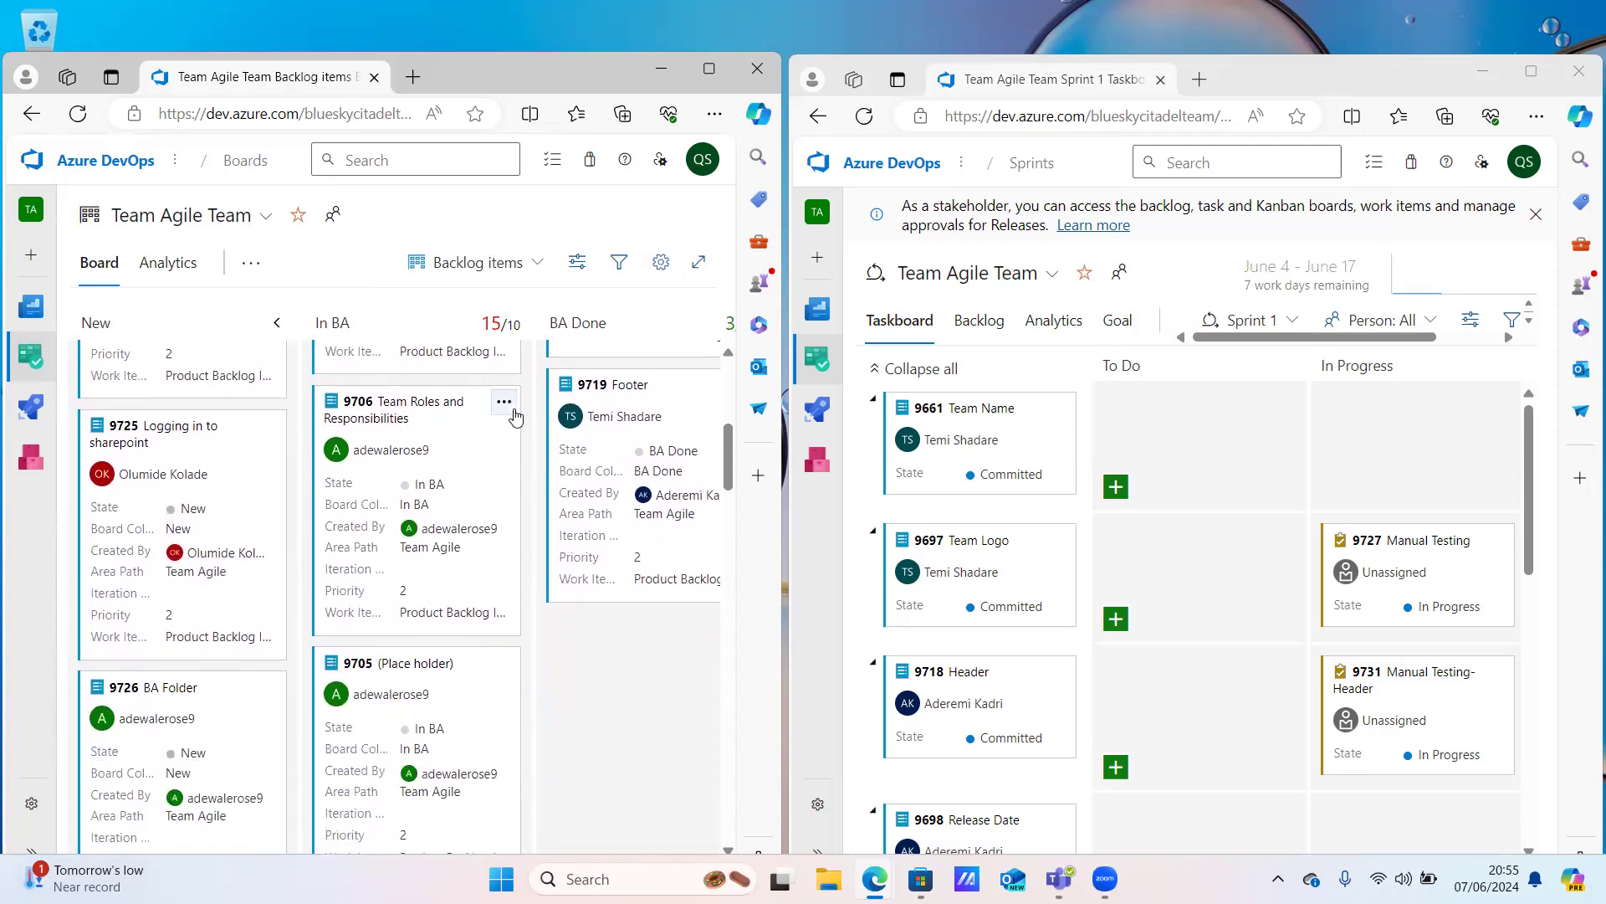
pyautogui.scroll(-3, 515, 415)
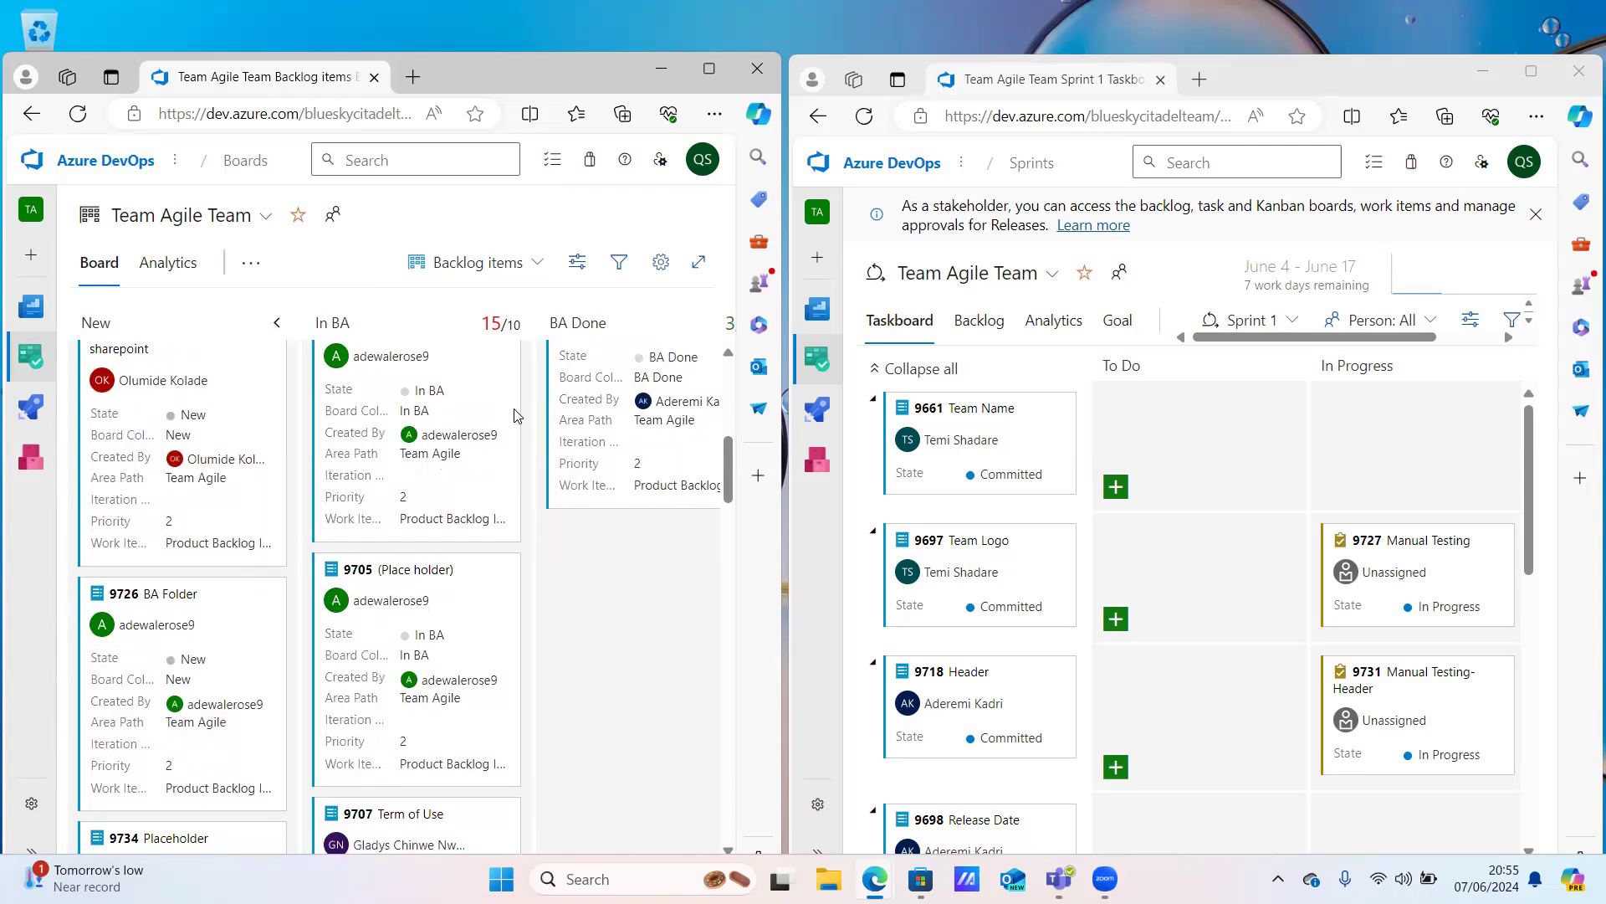
pyautogui.scroll(-1, 514, 416)
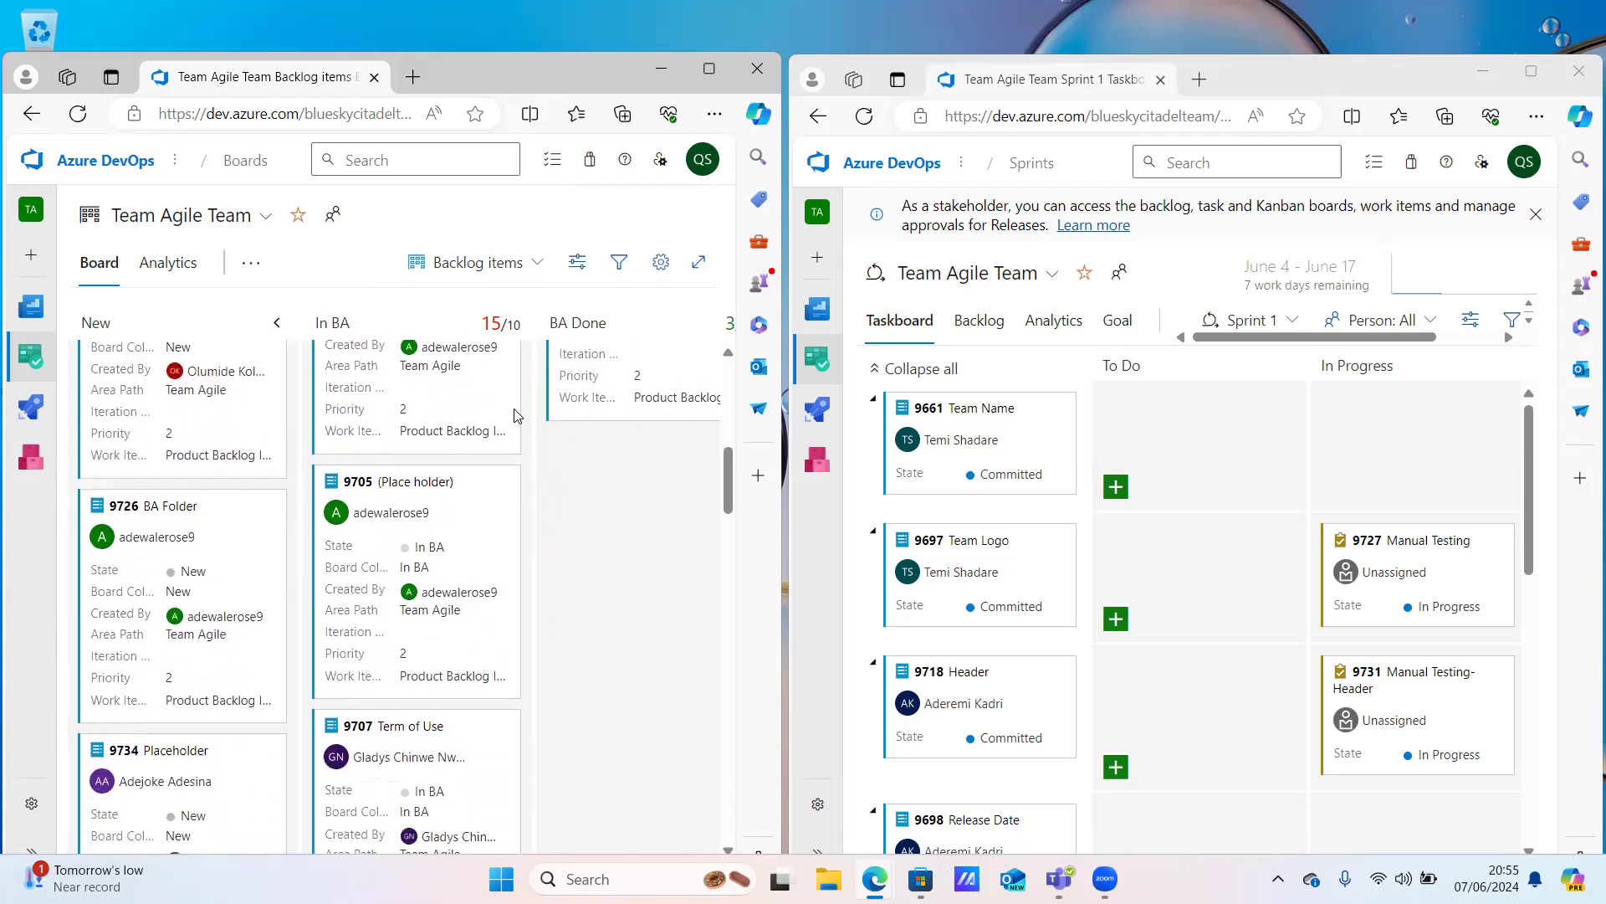
pyautogui.scroll(-1, 515, 416)
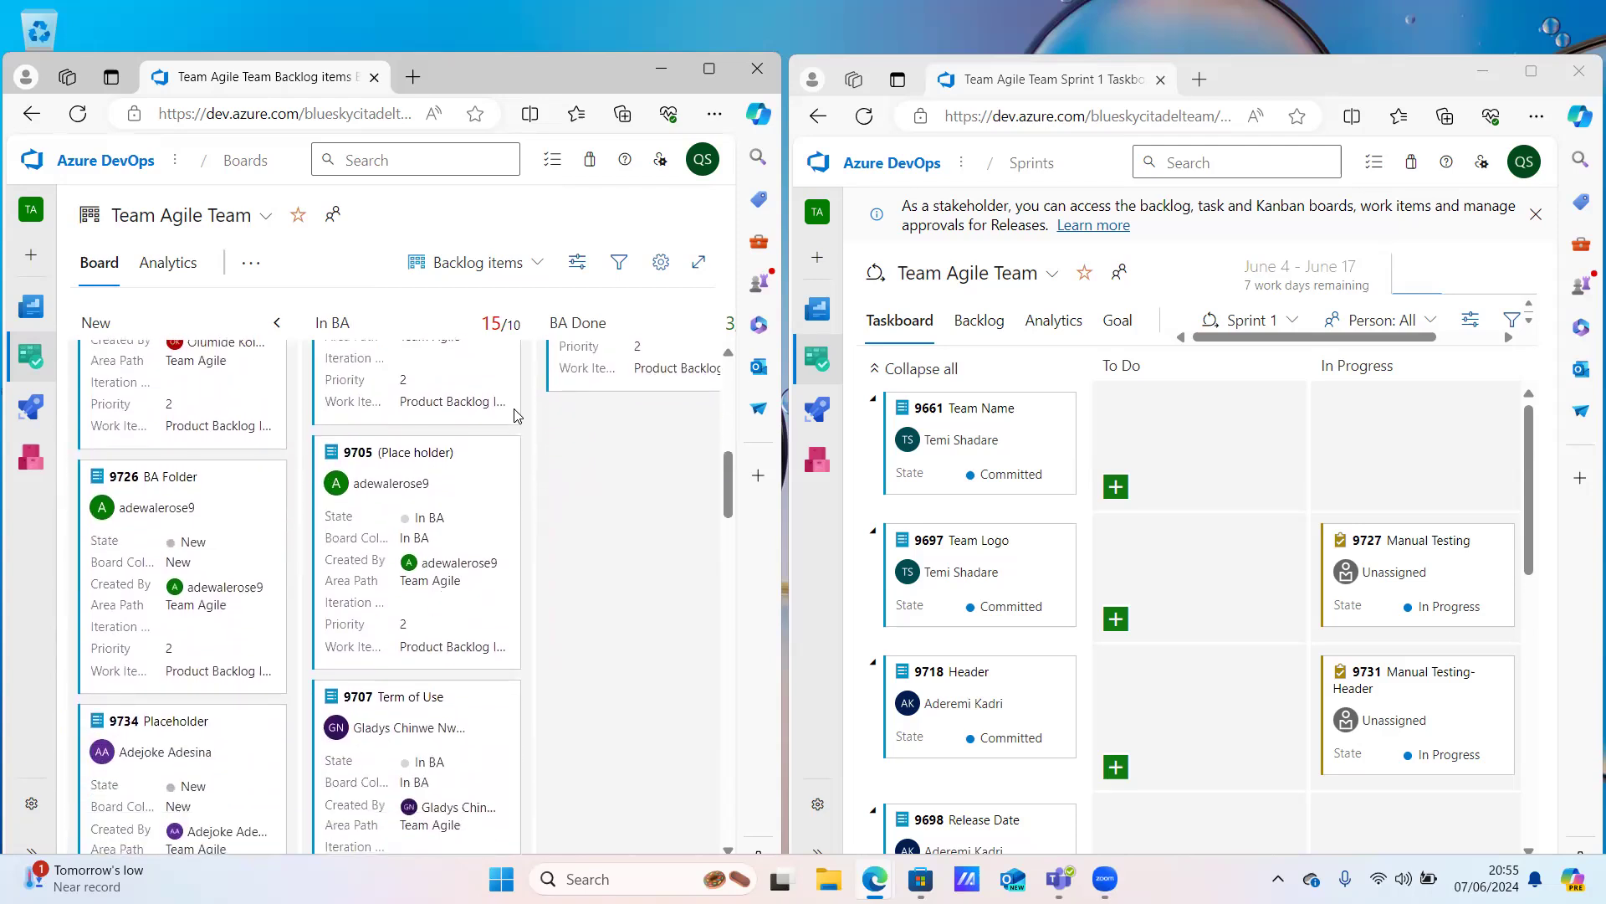
pyautogui.scroll(-1, 517, 415)
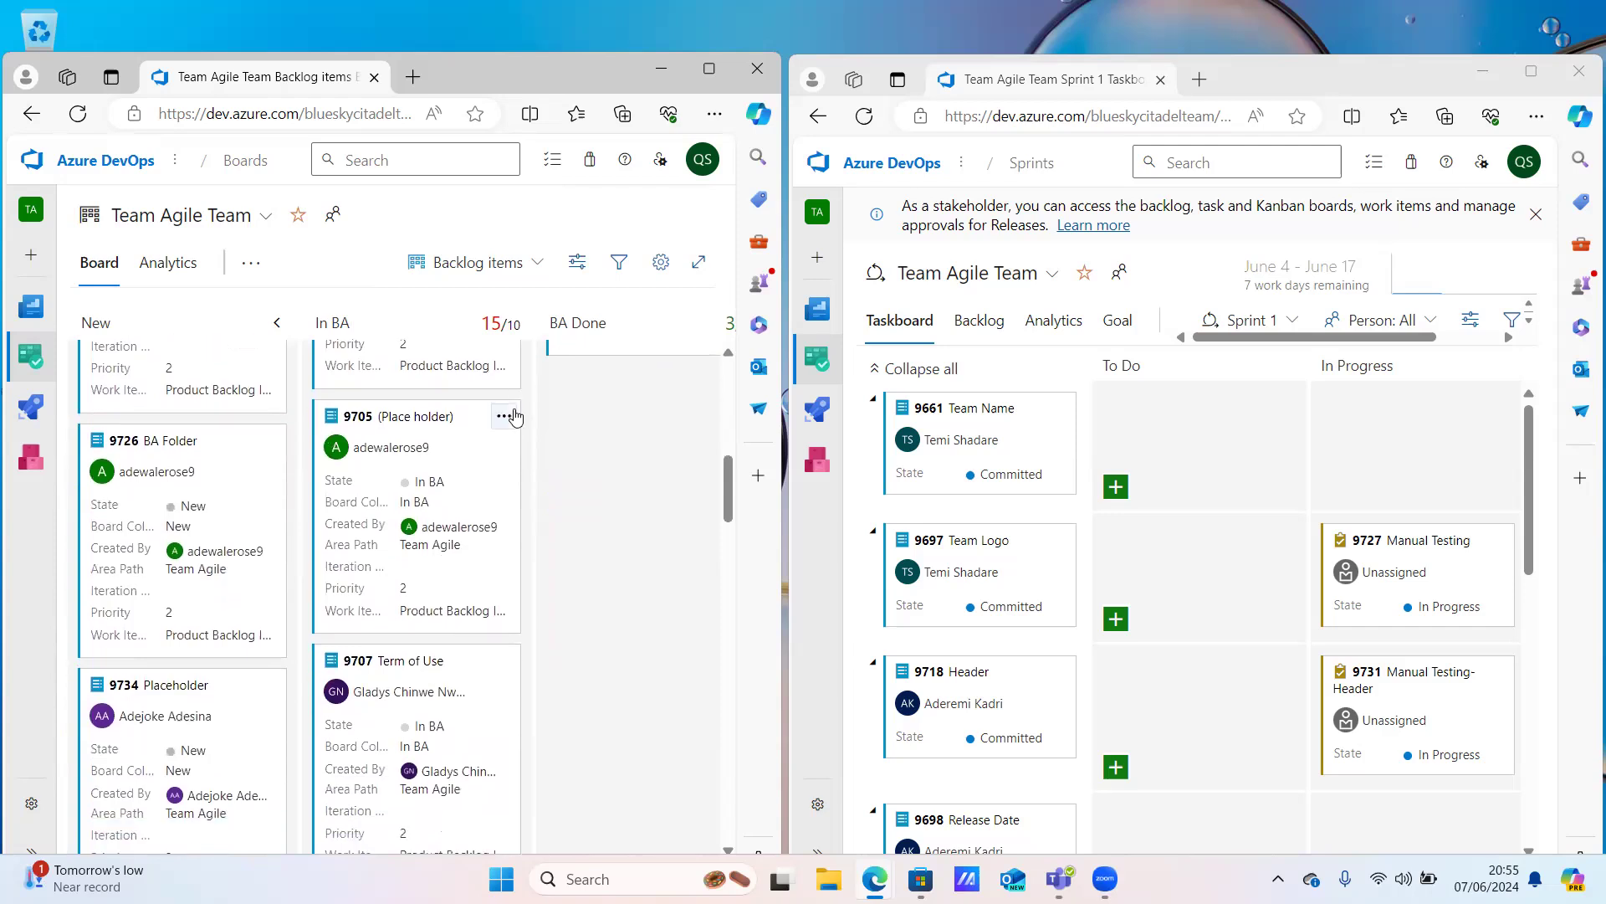
pyautogui.scroll(-3, 515, 415)
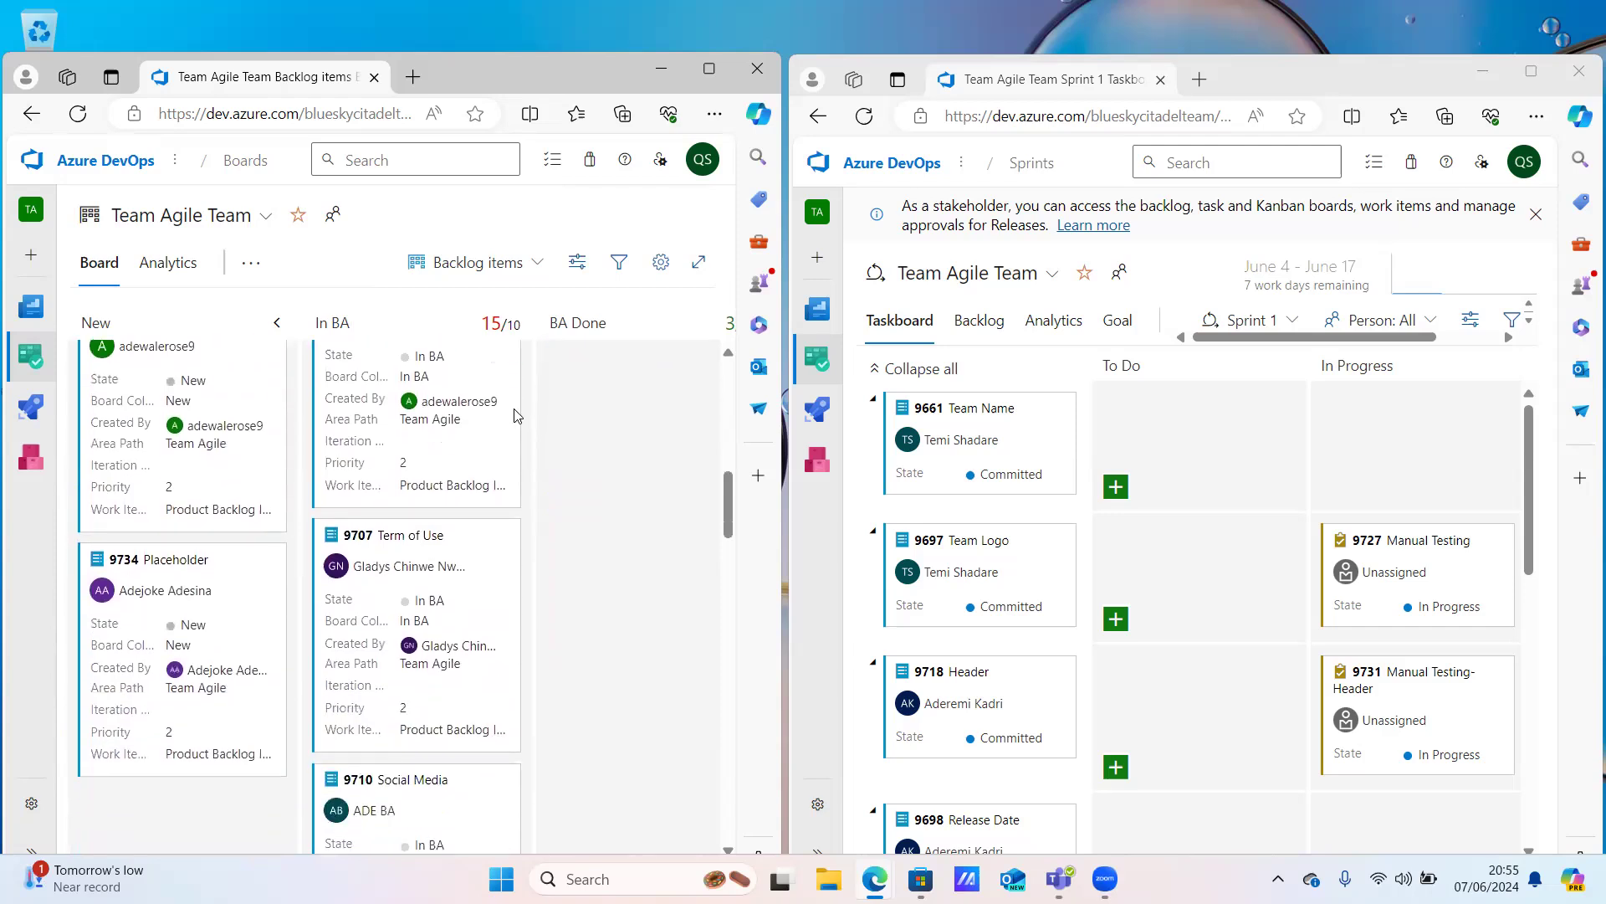
pyautogui.scroll(-5, 515, 416)
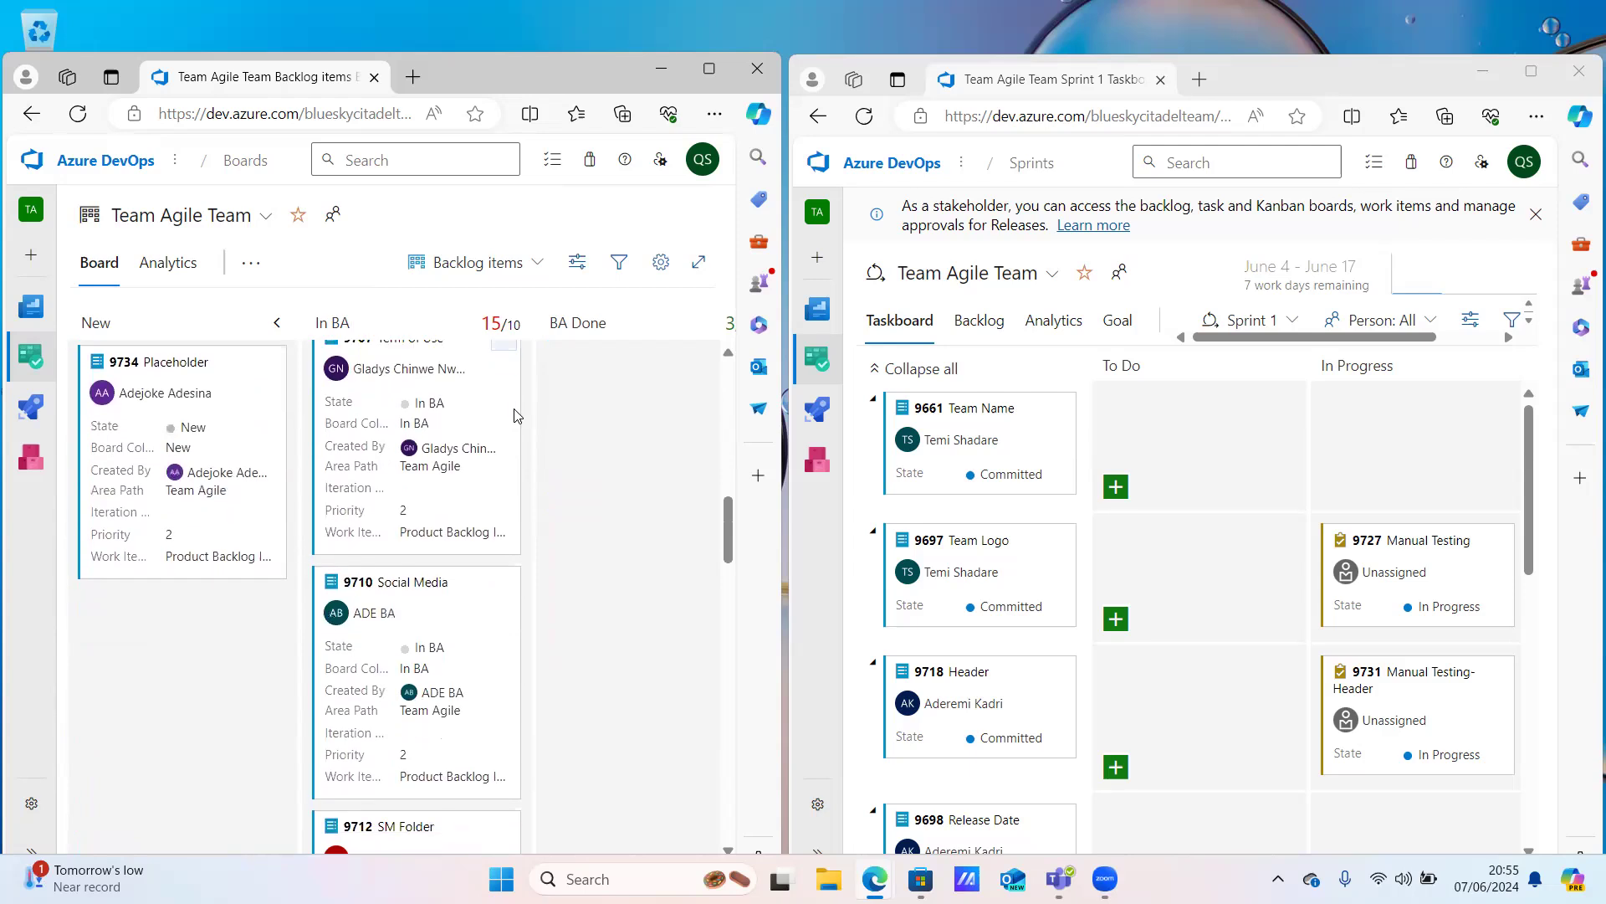
pyautogui.scroll(-10, 514, 416)
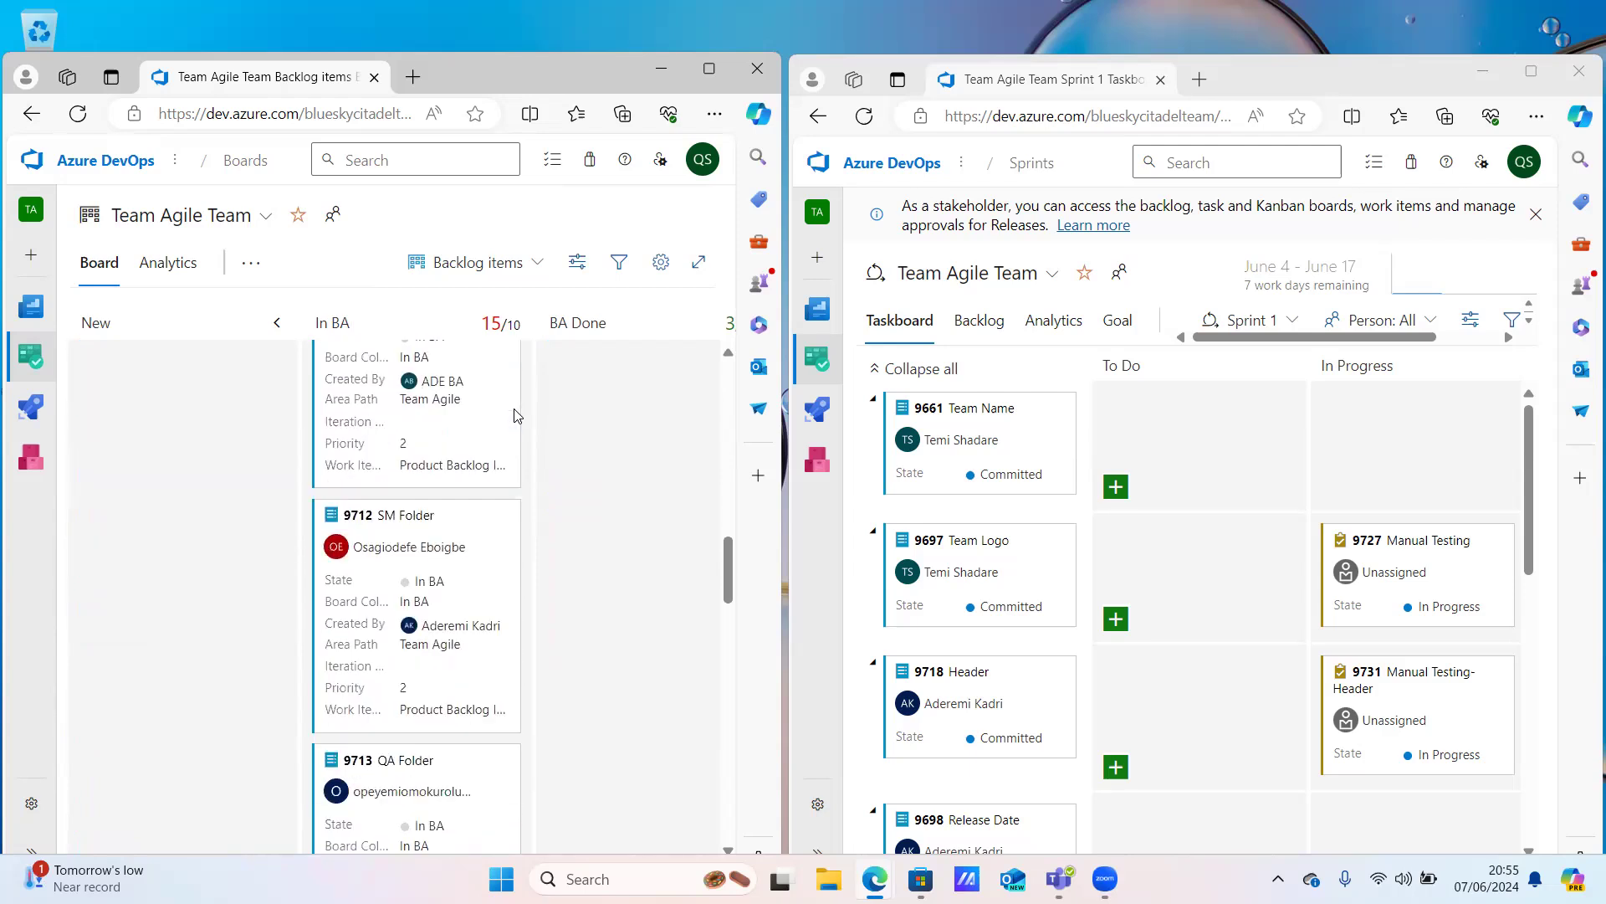
pyautogui.scroll(-12, 514, 416)
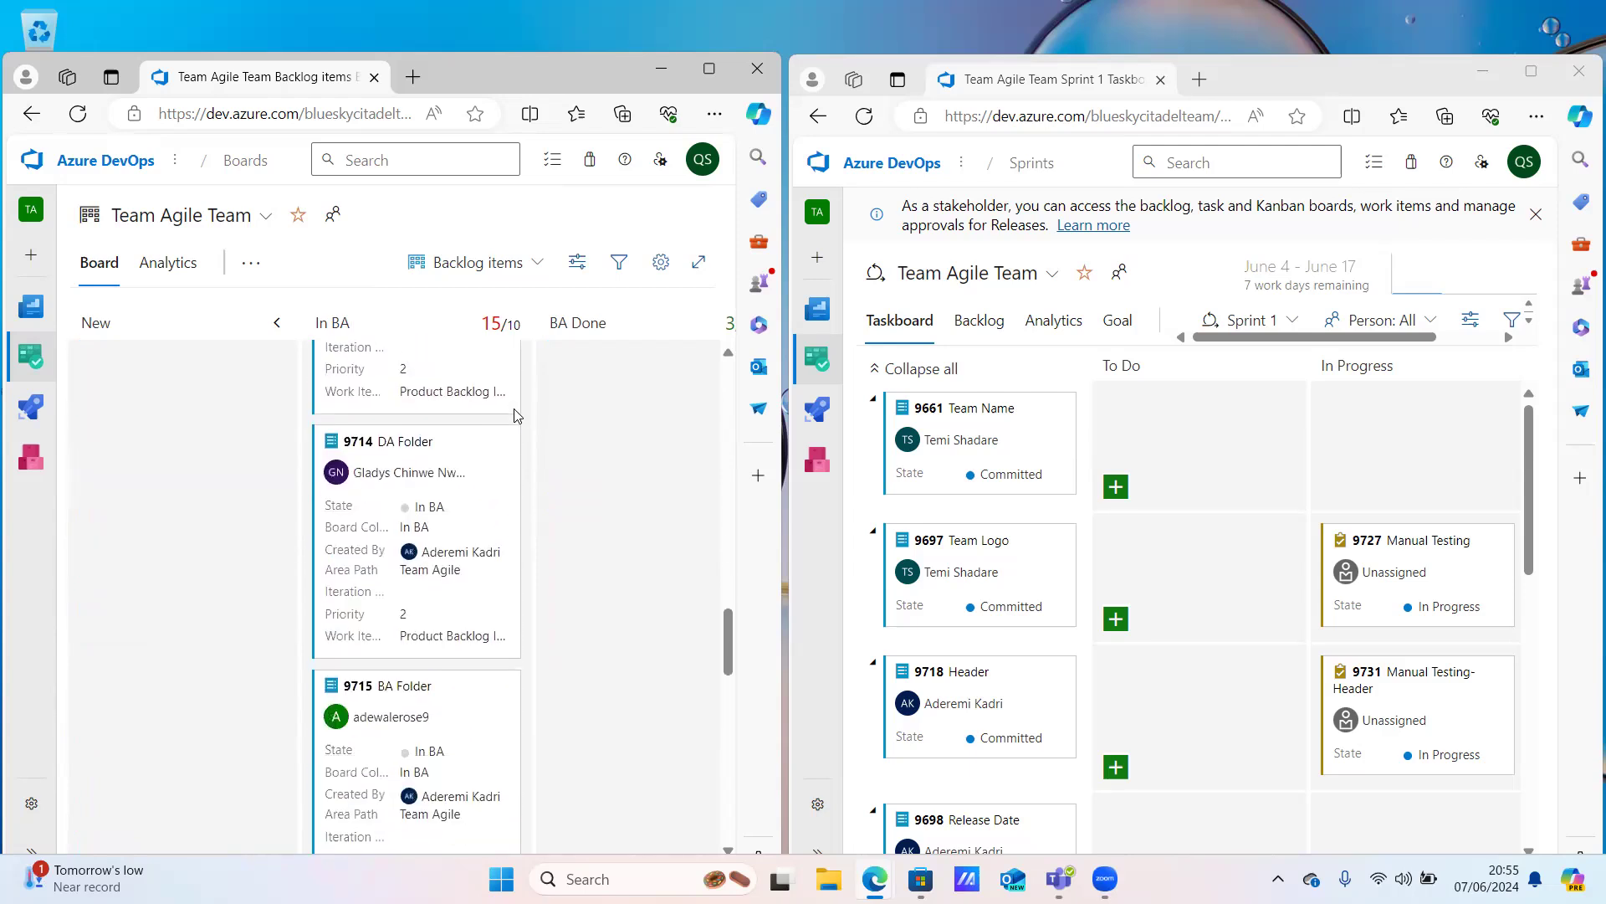
pyautogui.scroll(-6, 515, 416)
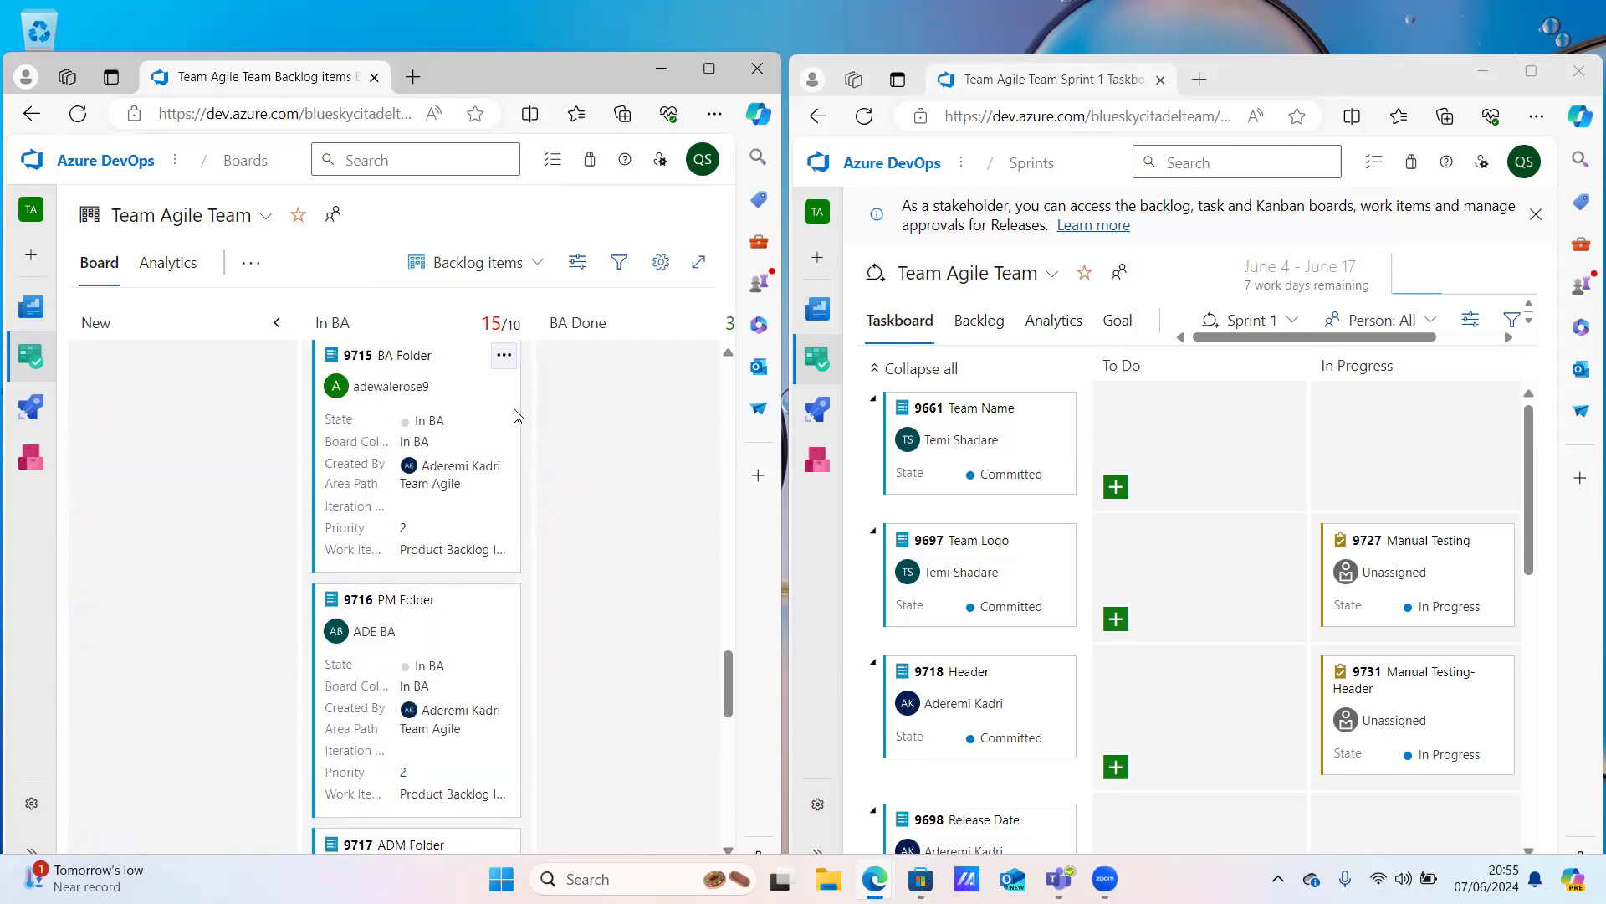
pyautogui.scroll(-4, 514, 415)
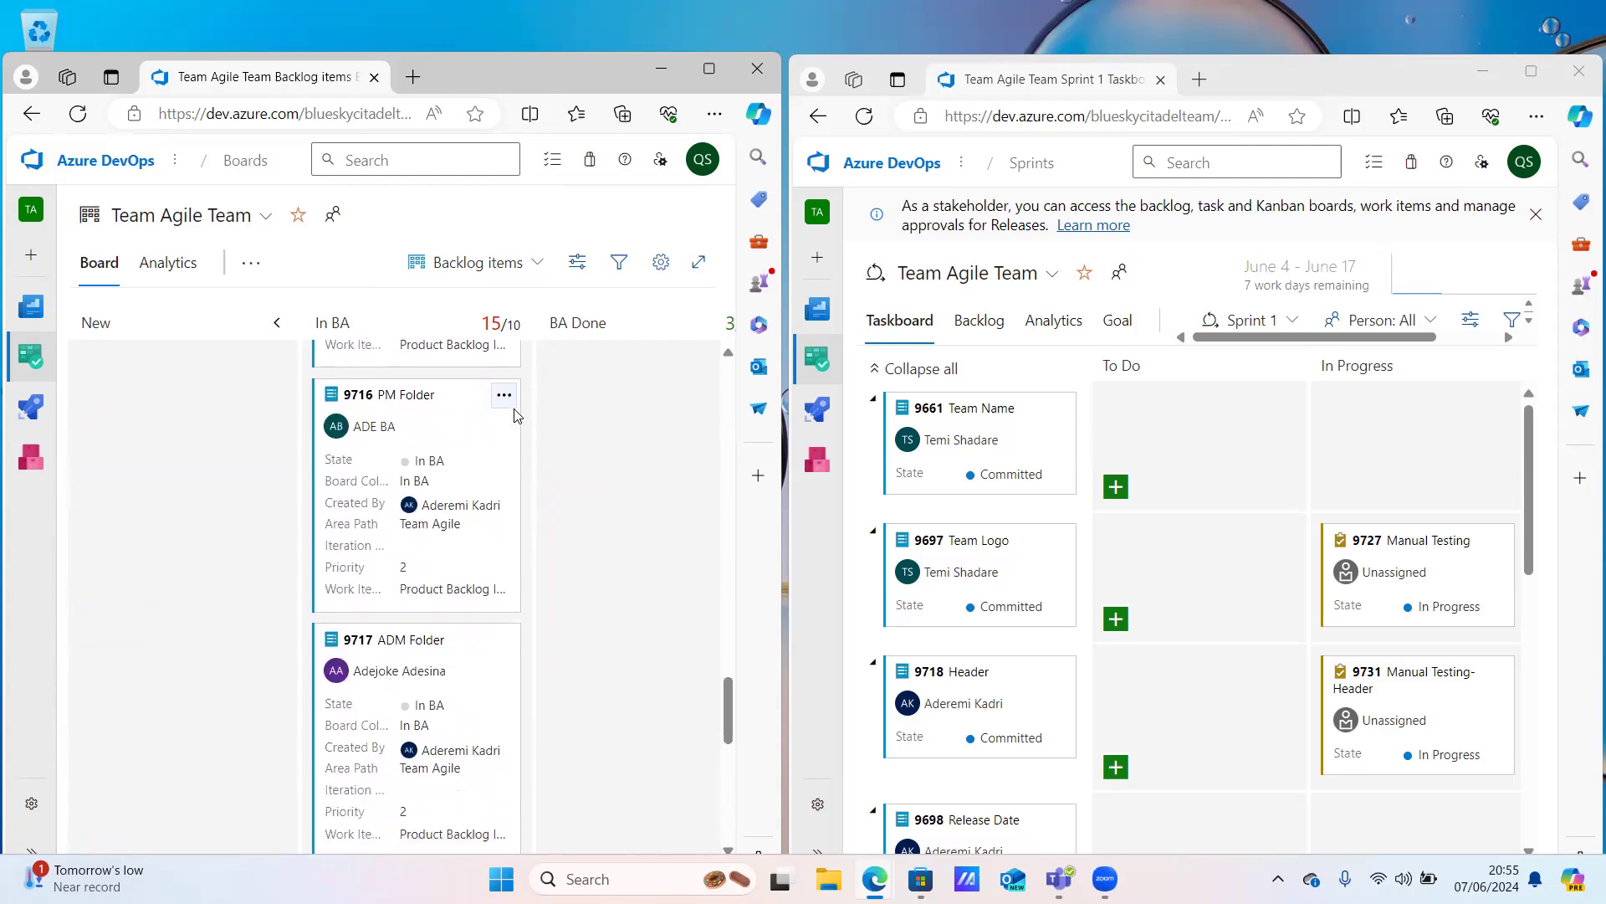
pyautogui.scroll(-5, 515, 415)
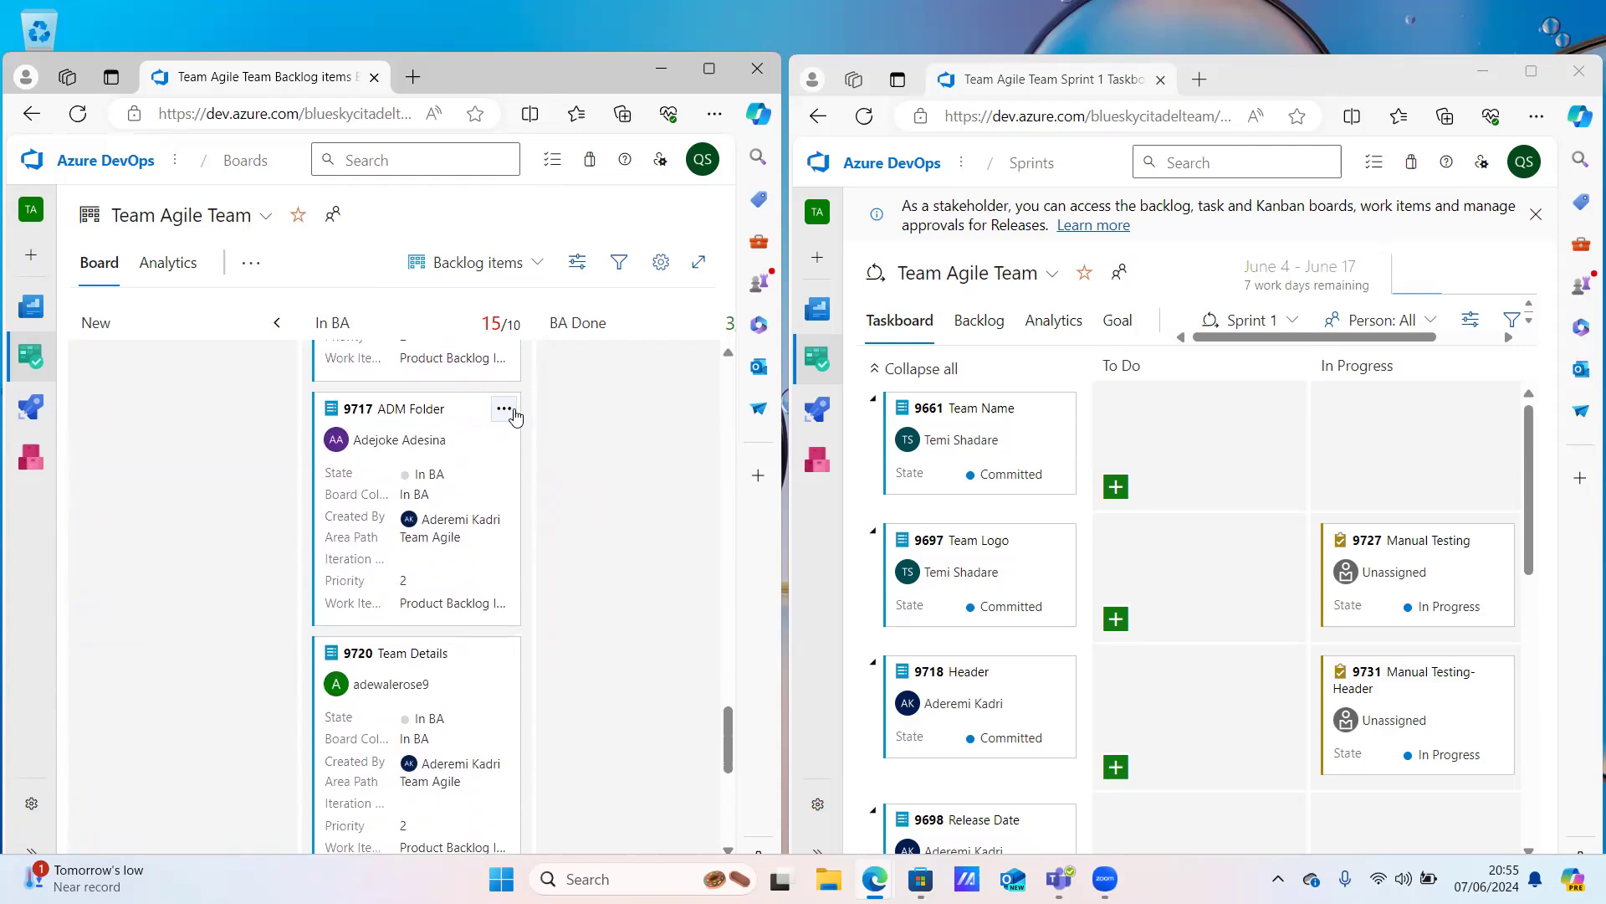
pyautogui.scroll(-6, 514, 416)
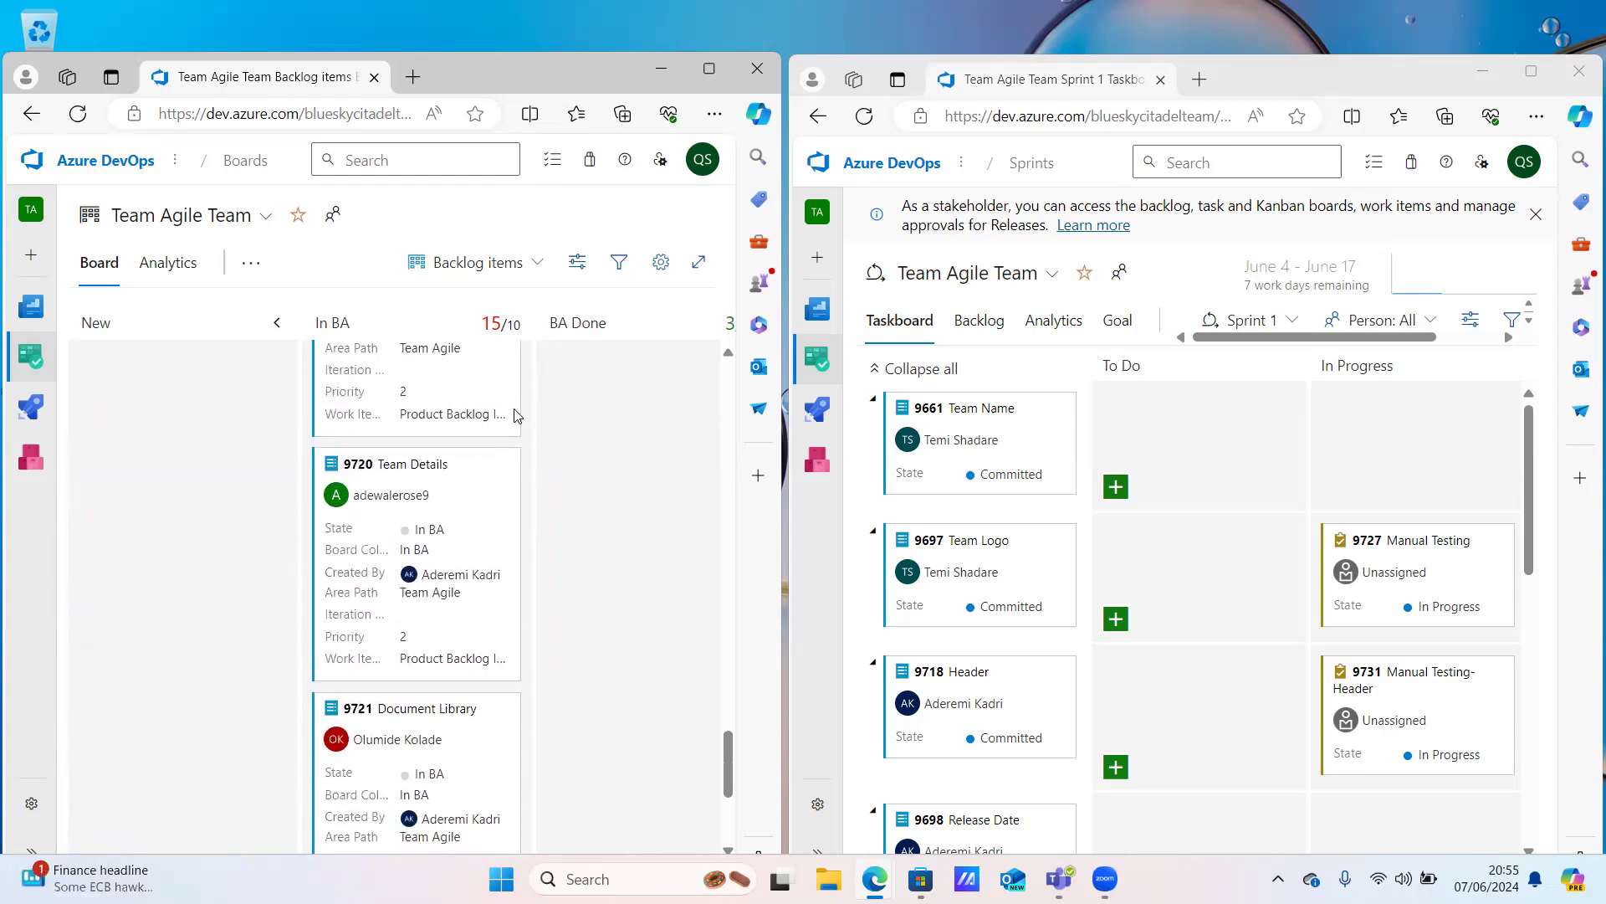
pyautogui.scroll(-1, 514, 416)
pyautogui.scroll(-1, 515, 416)
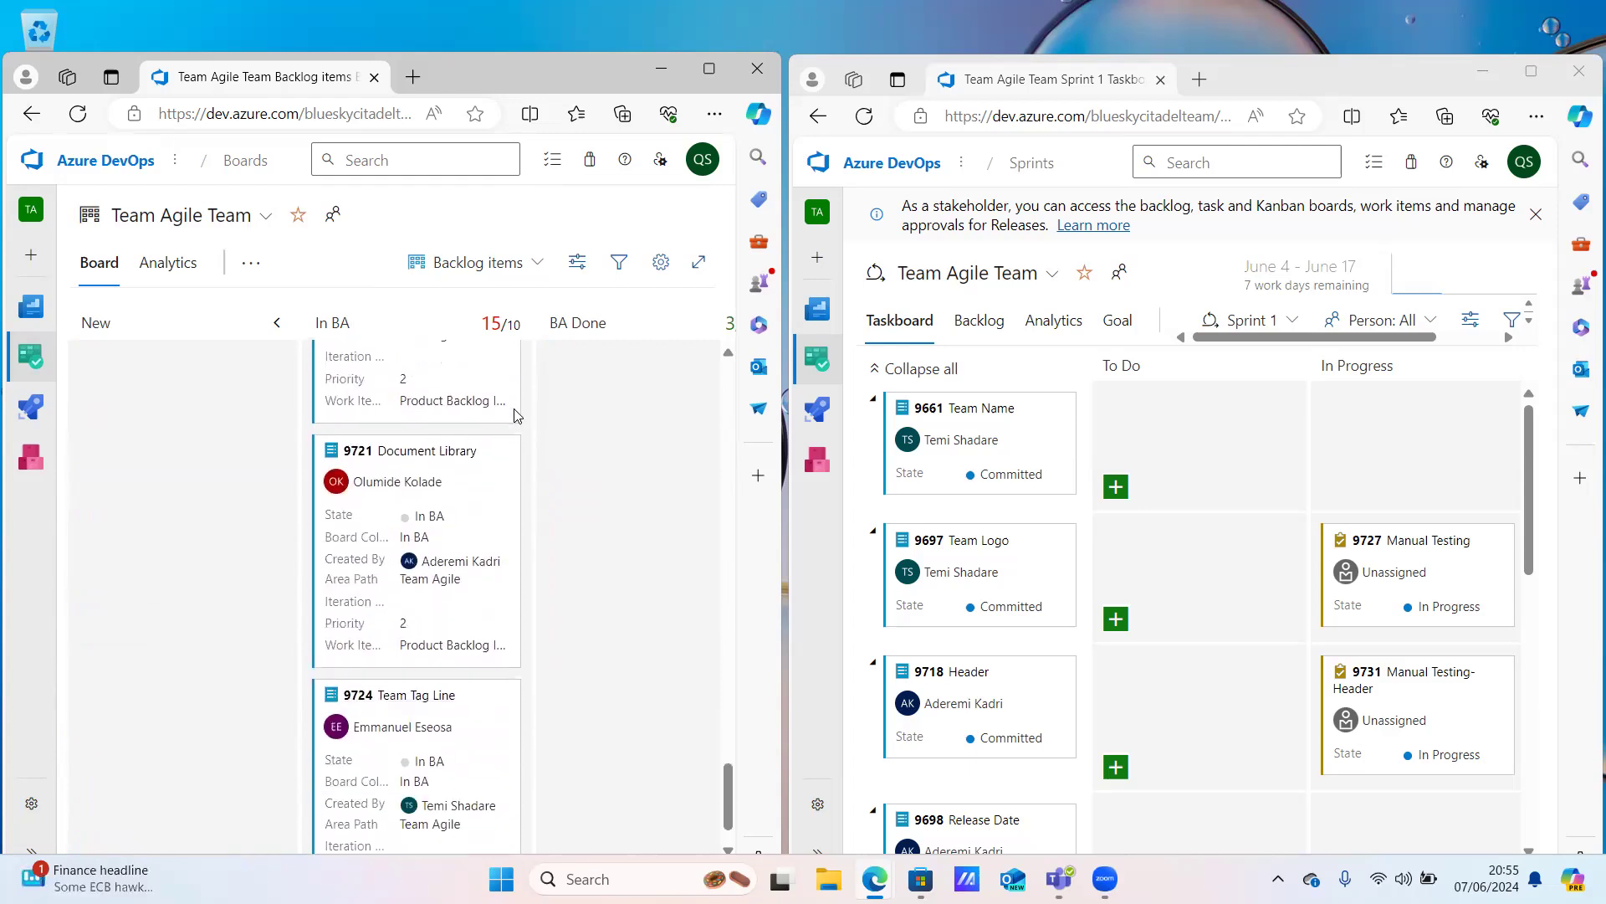
pyautogui.scroll(-1, 515, 416)
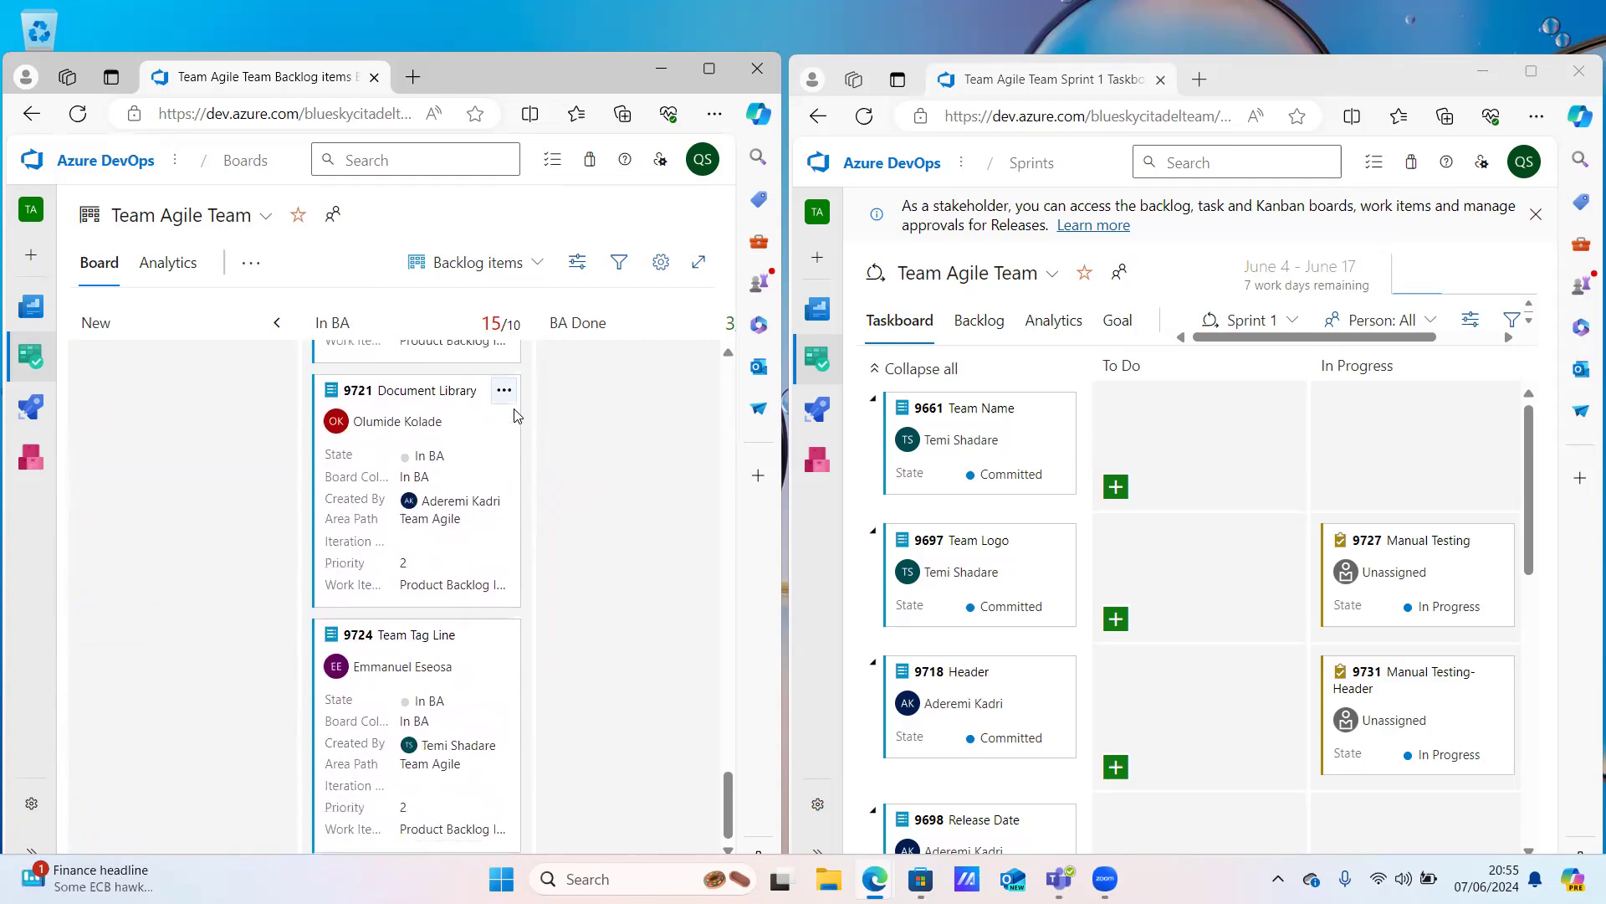
pyautogui.scroll(1, 515, 416)
pyautogui.scroll(-1, 515, 416)
pyautogui.scroll(1, 515, 416)
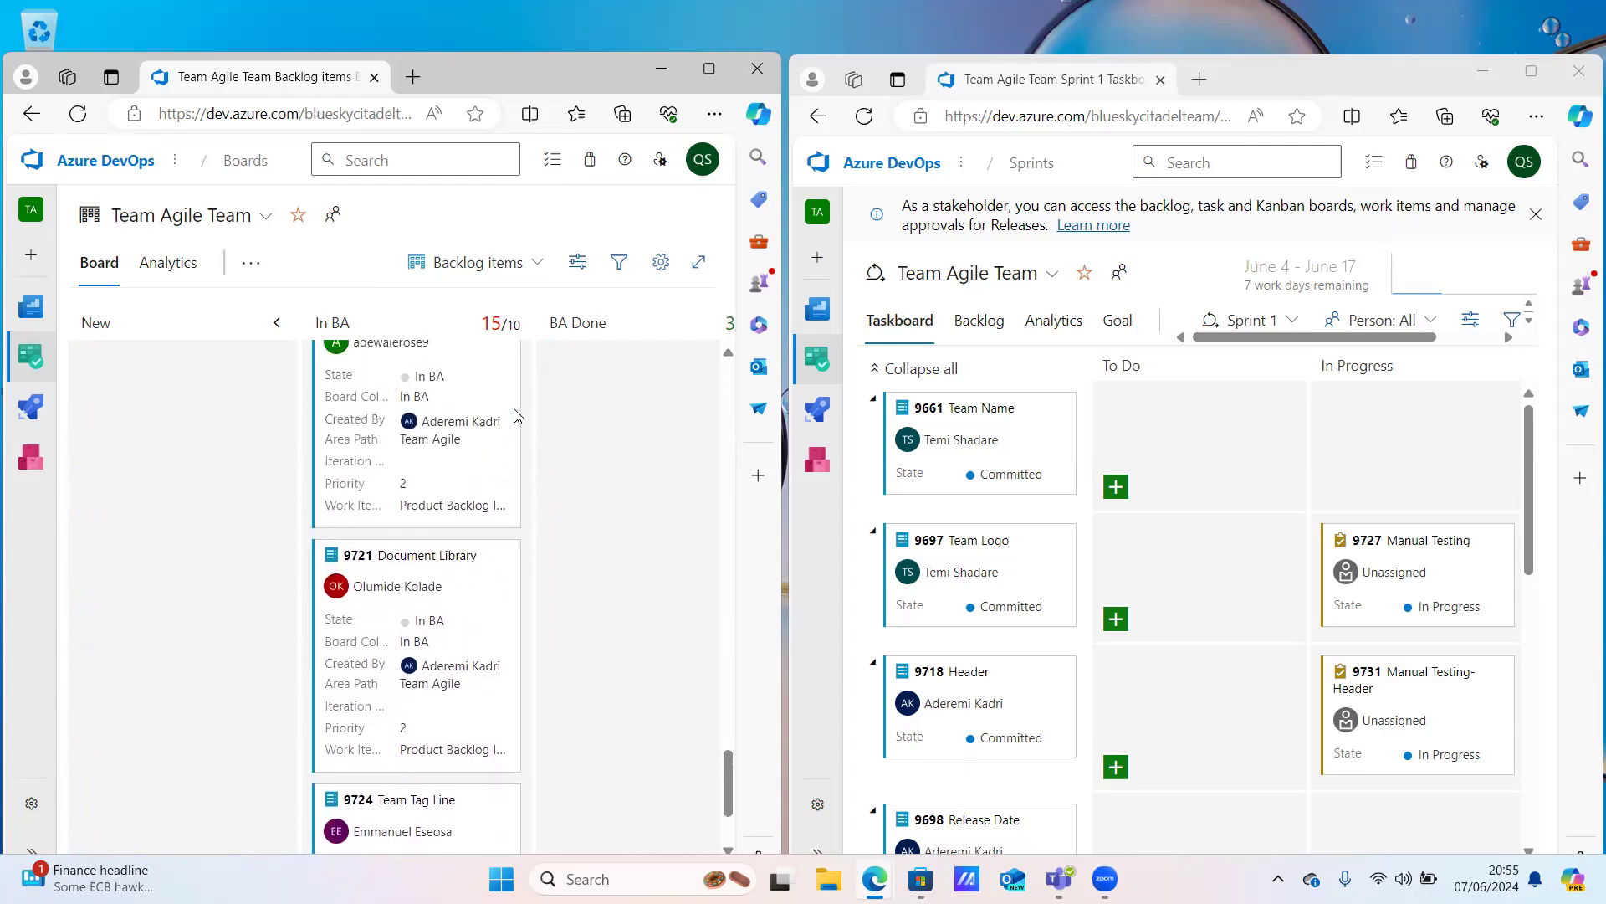
pyautogui.scroll(4, 515, 416)
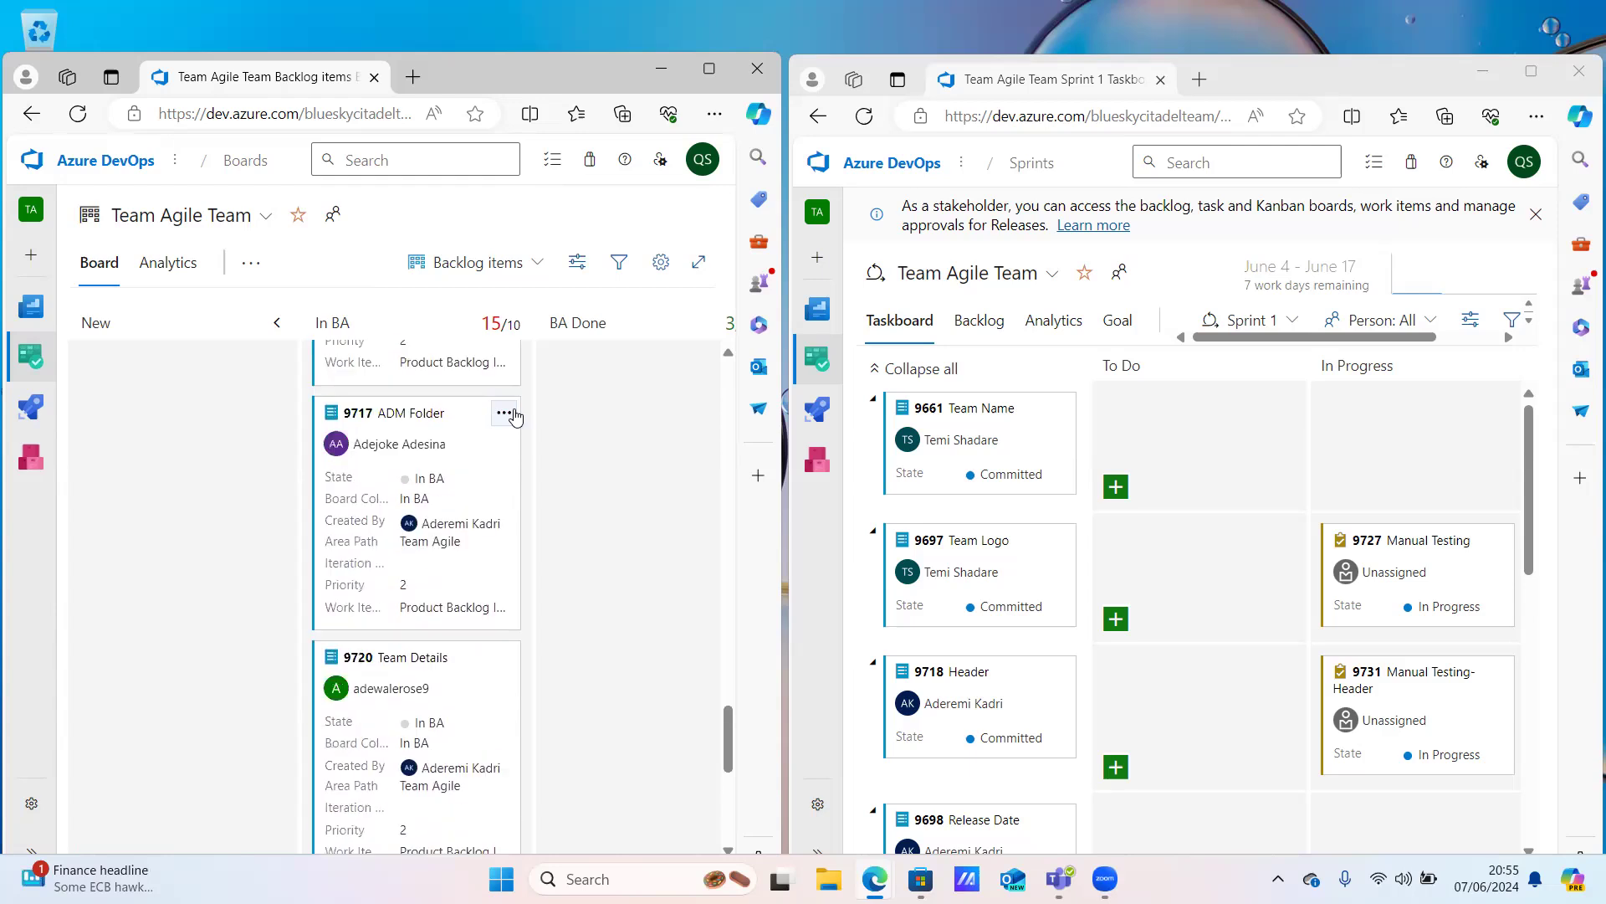
pyautogui.scroll(6, 515, 415)
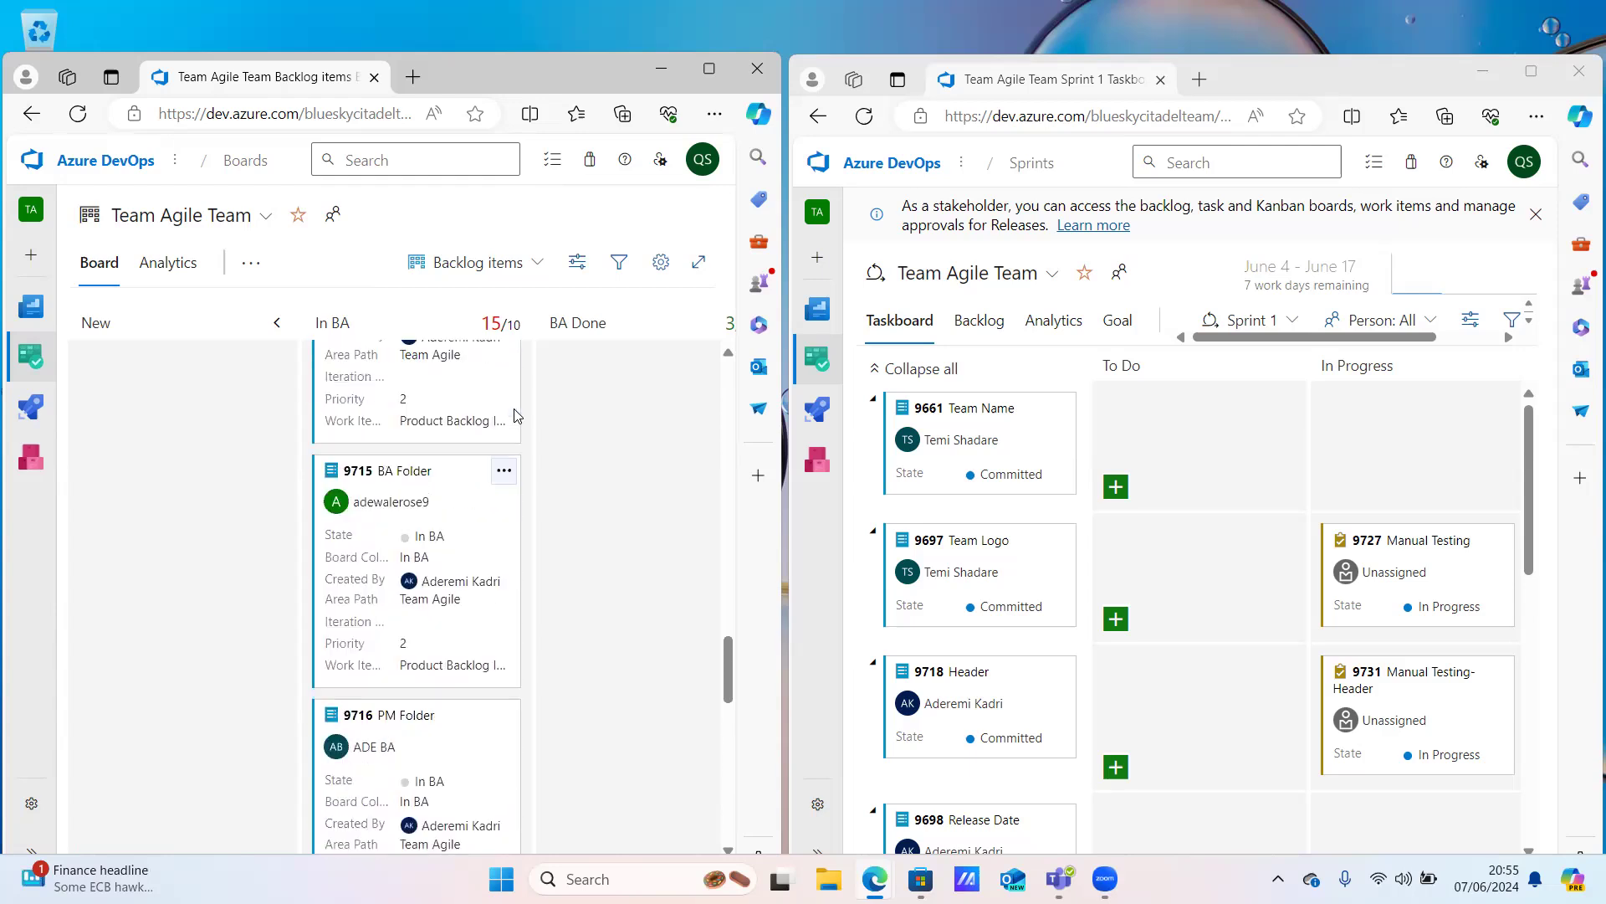
pyautogui.scroll(10, 515, 416)
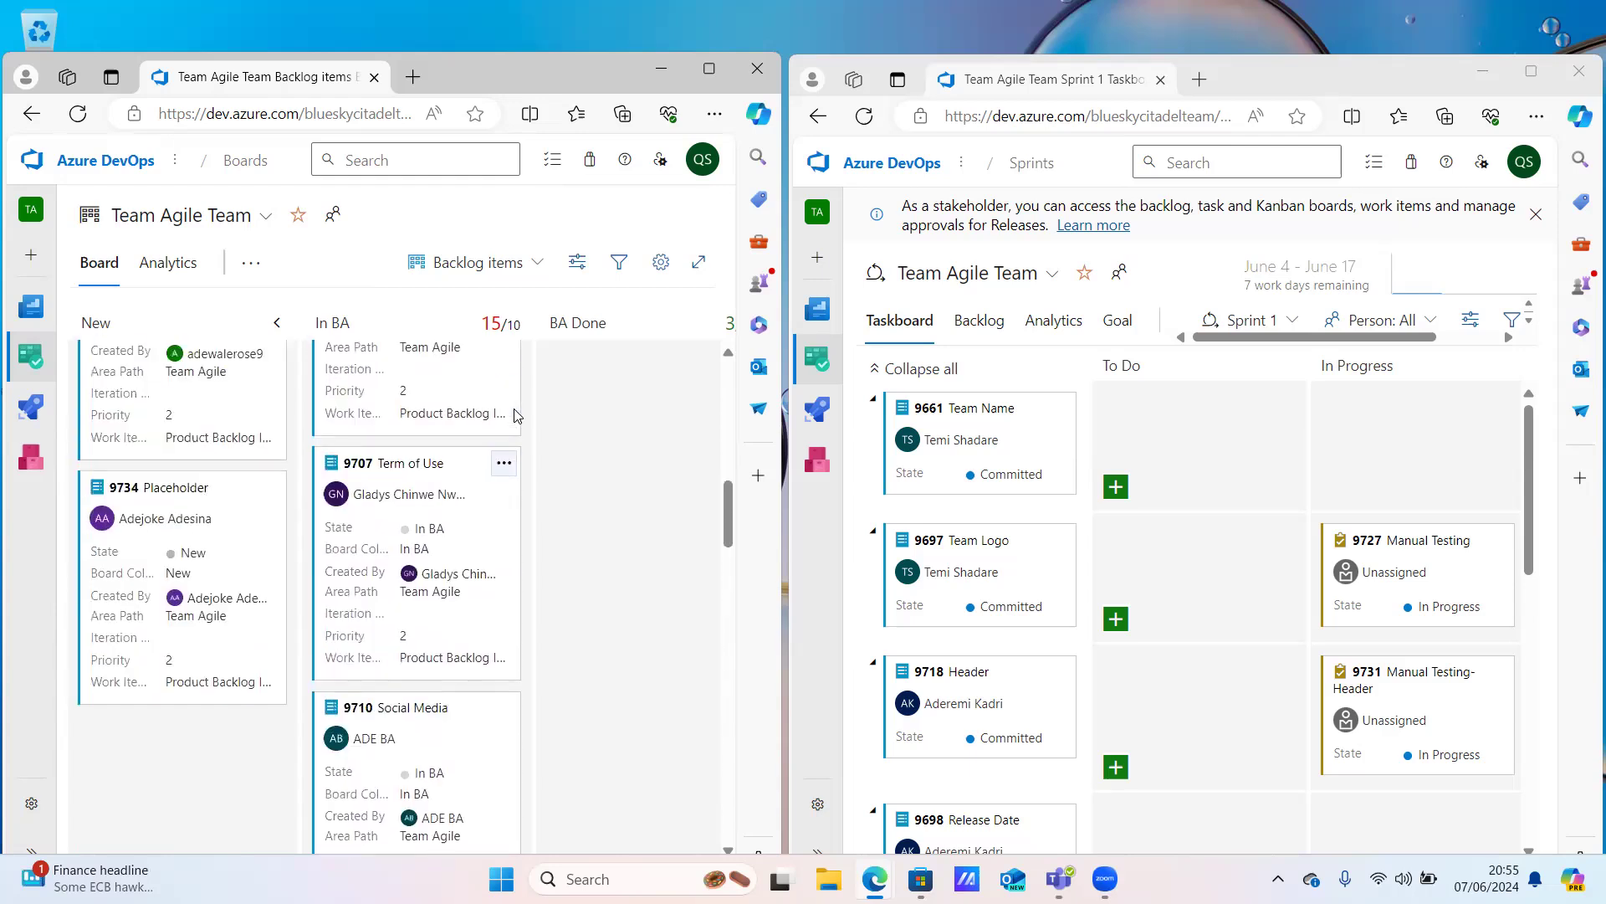
pyautogui.scroll(7, 514, 416)
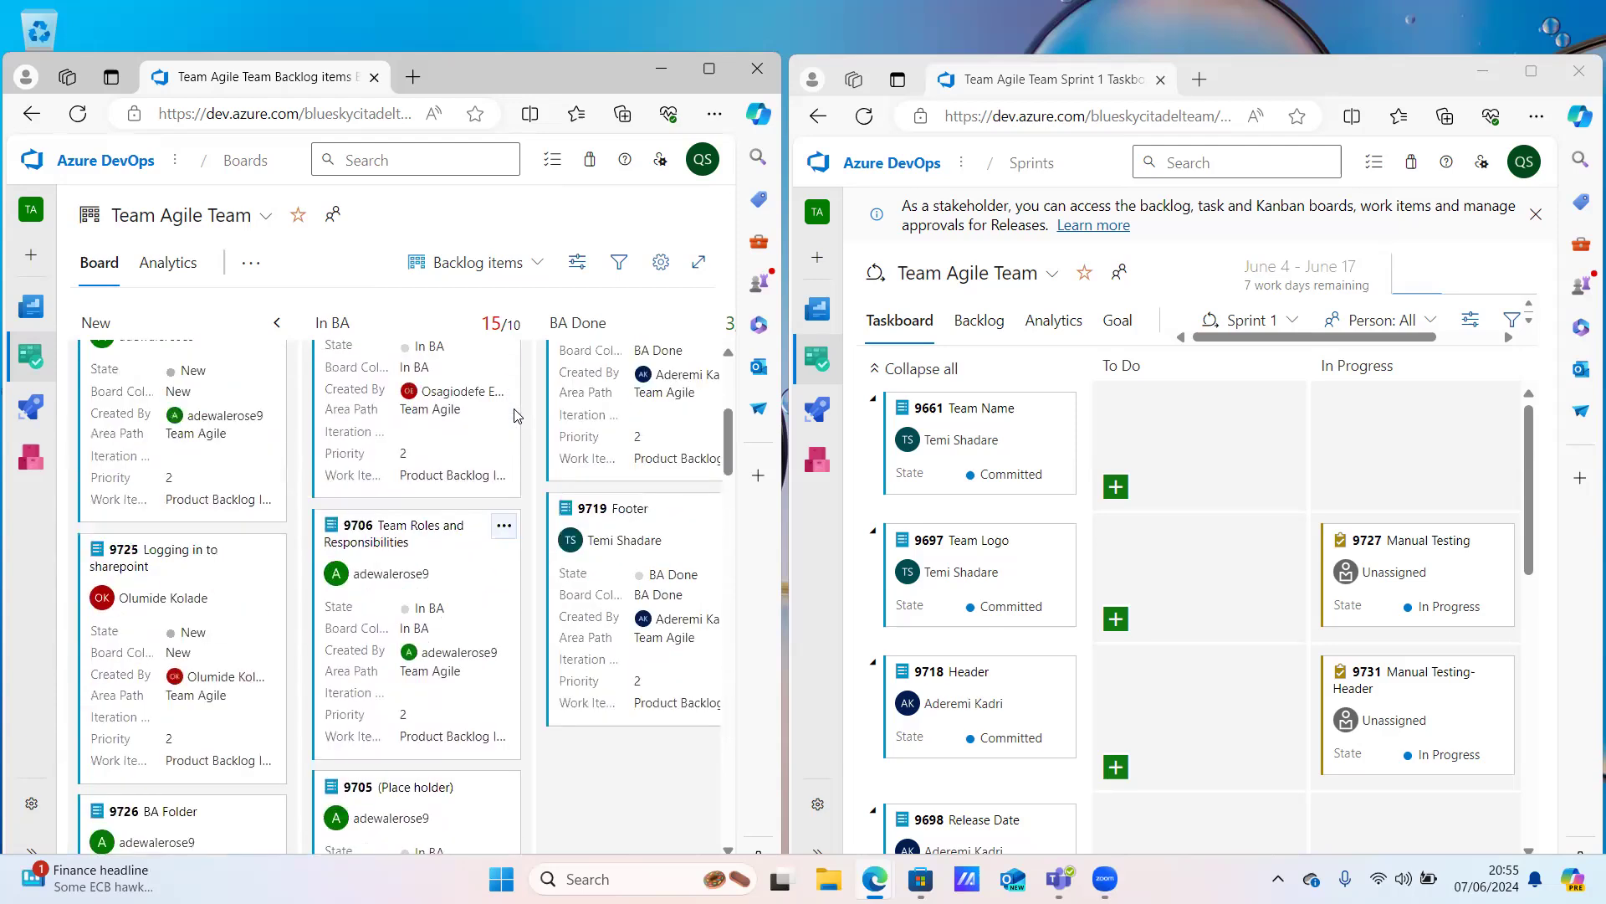
pyautogui.scroll(5, 514, 416)
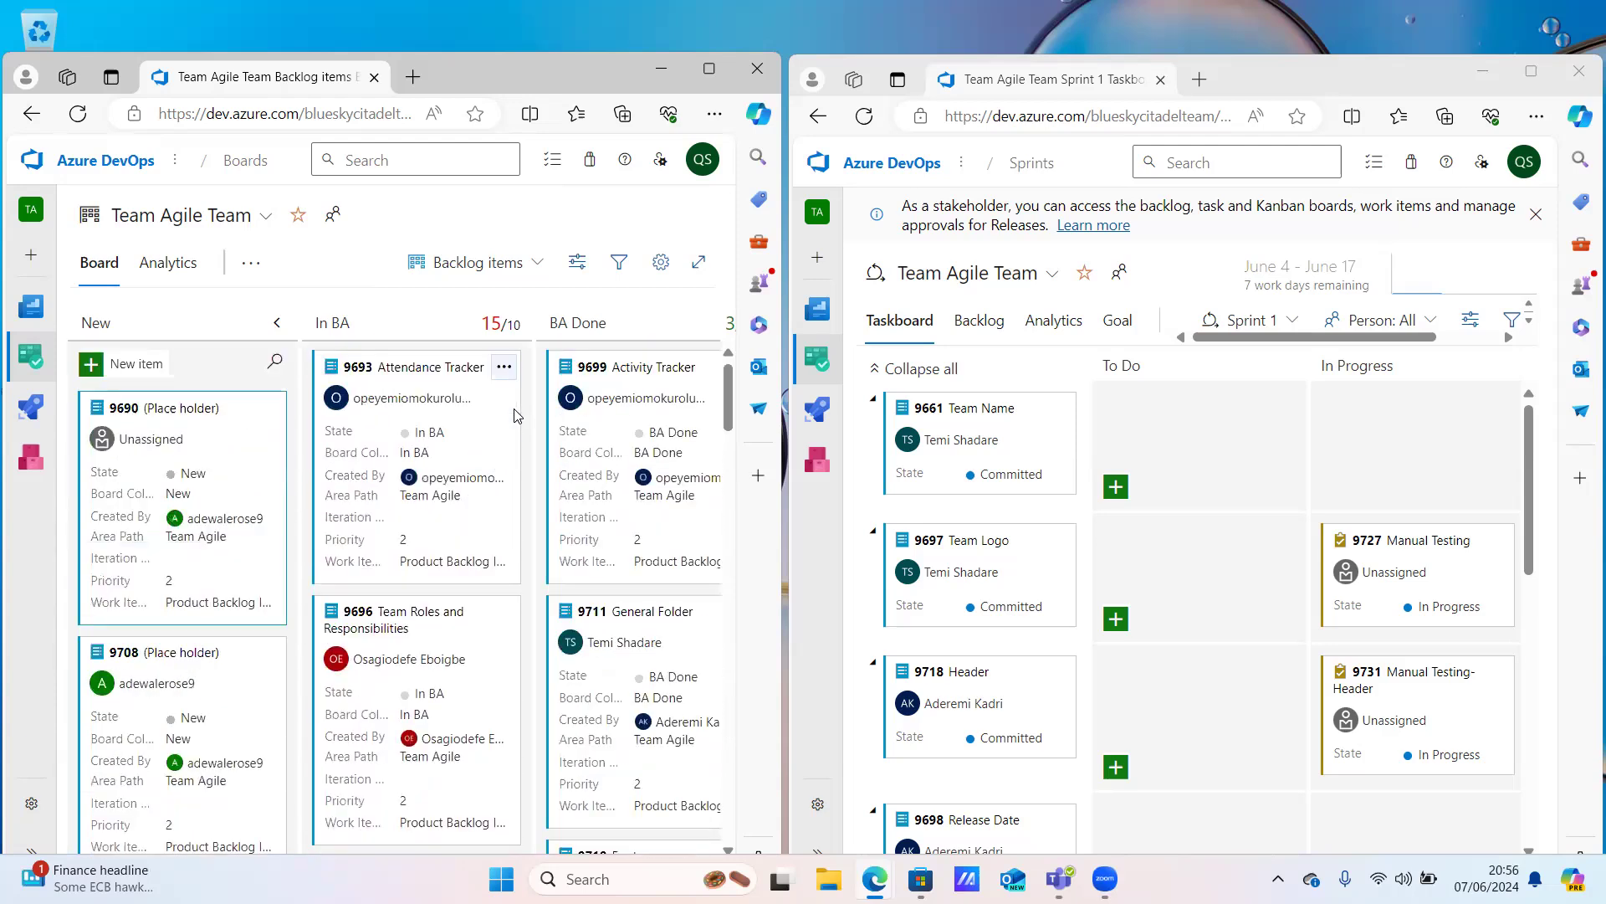
# Find the Contact Us backlog item in the board's Committed column and expand its task checklist
pyautogui.hscroll(8, 599, 407)
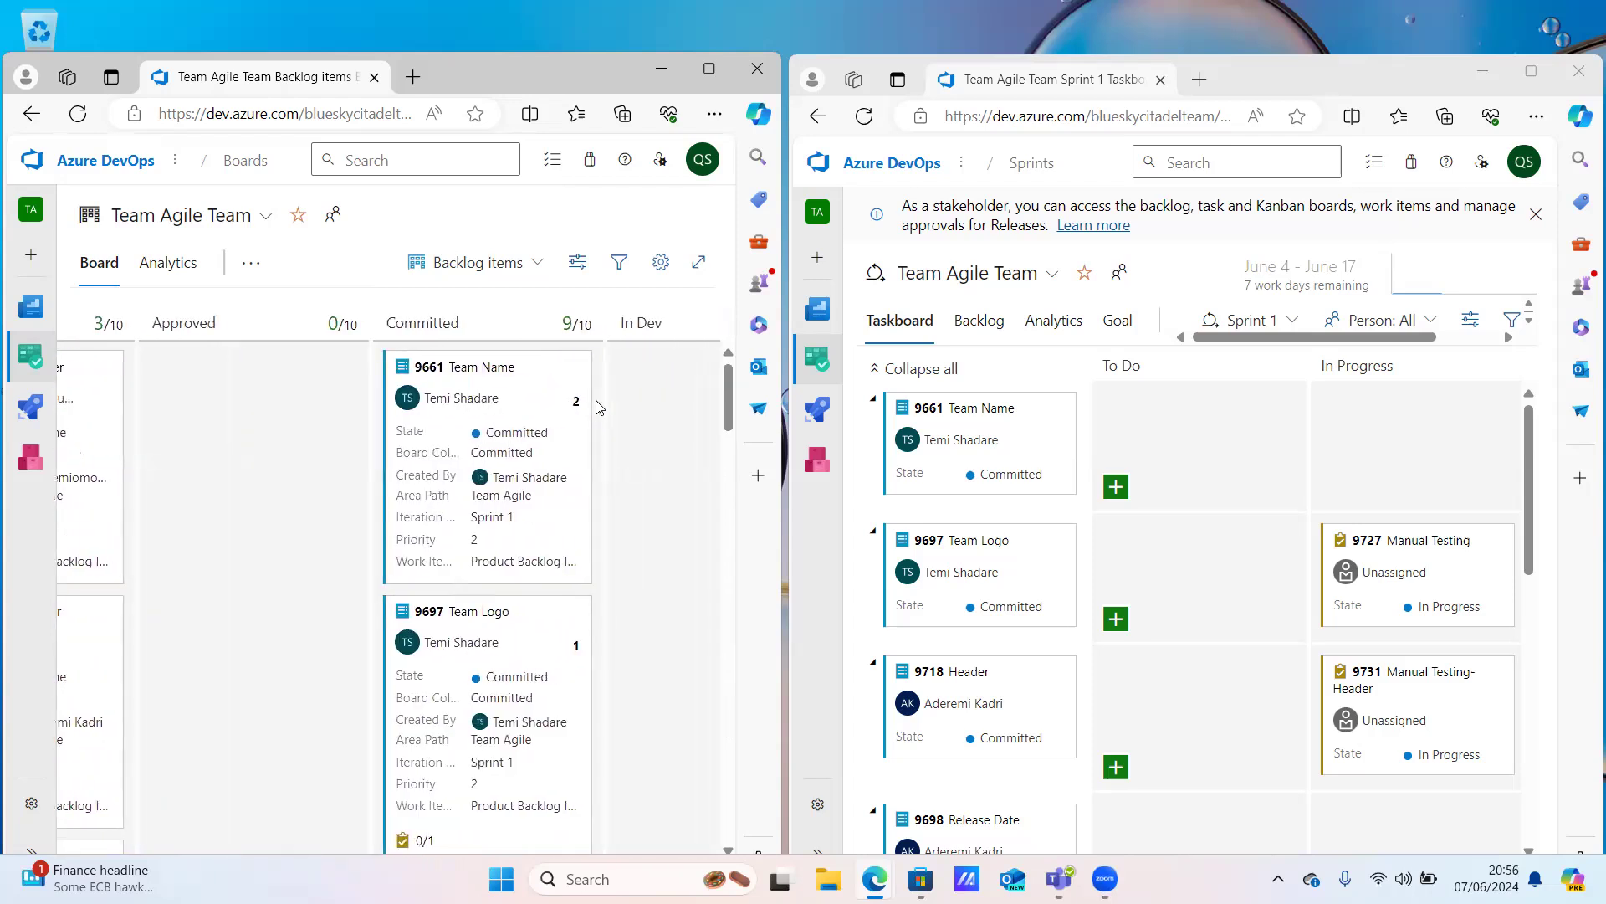
pyautogui.scroll(-3, 599, 407)
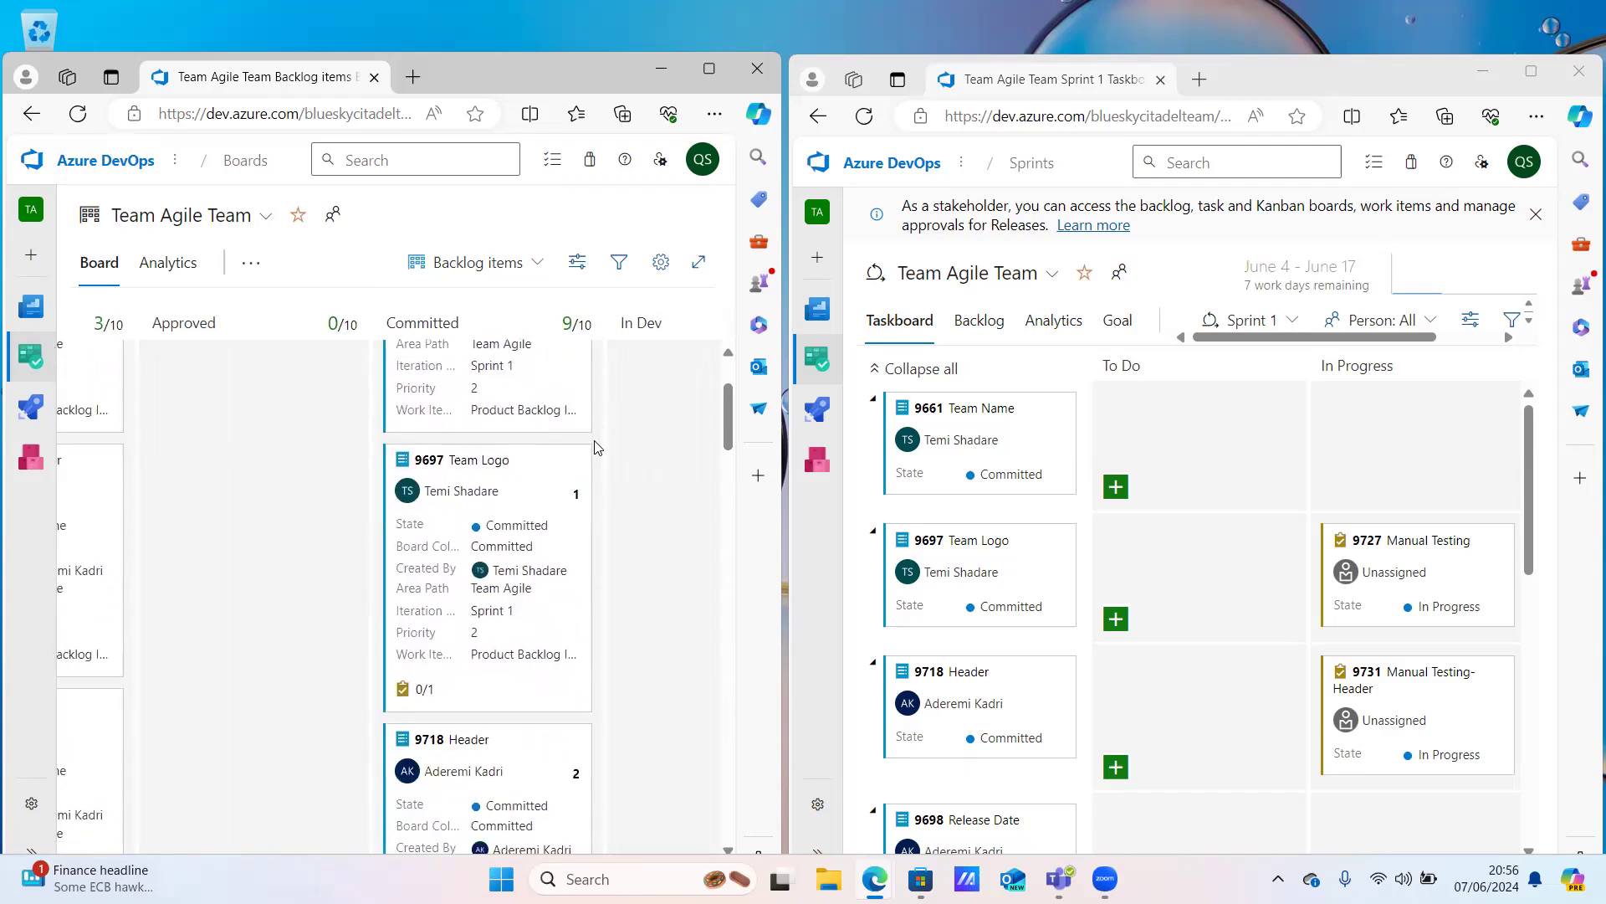
pyautogui.scroll(-2, 599, 447)
pyautogui.scroll(-3, 597, 448)
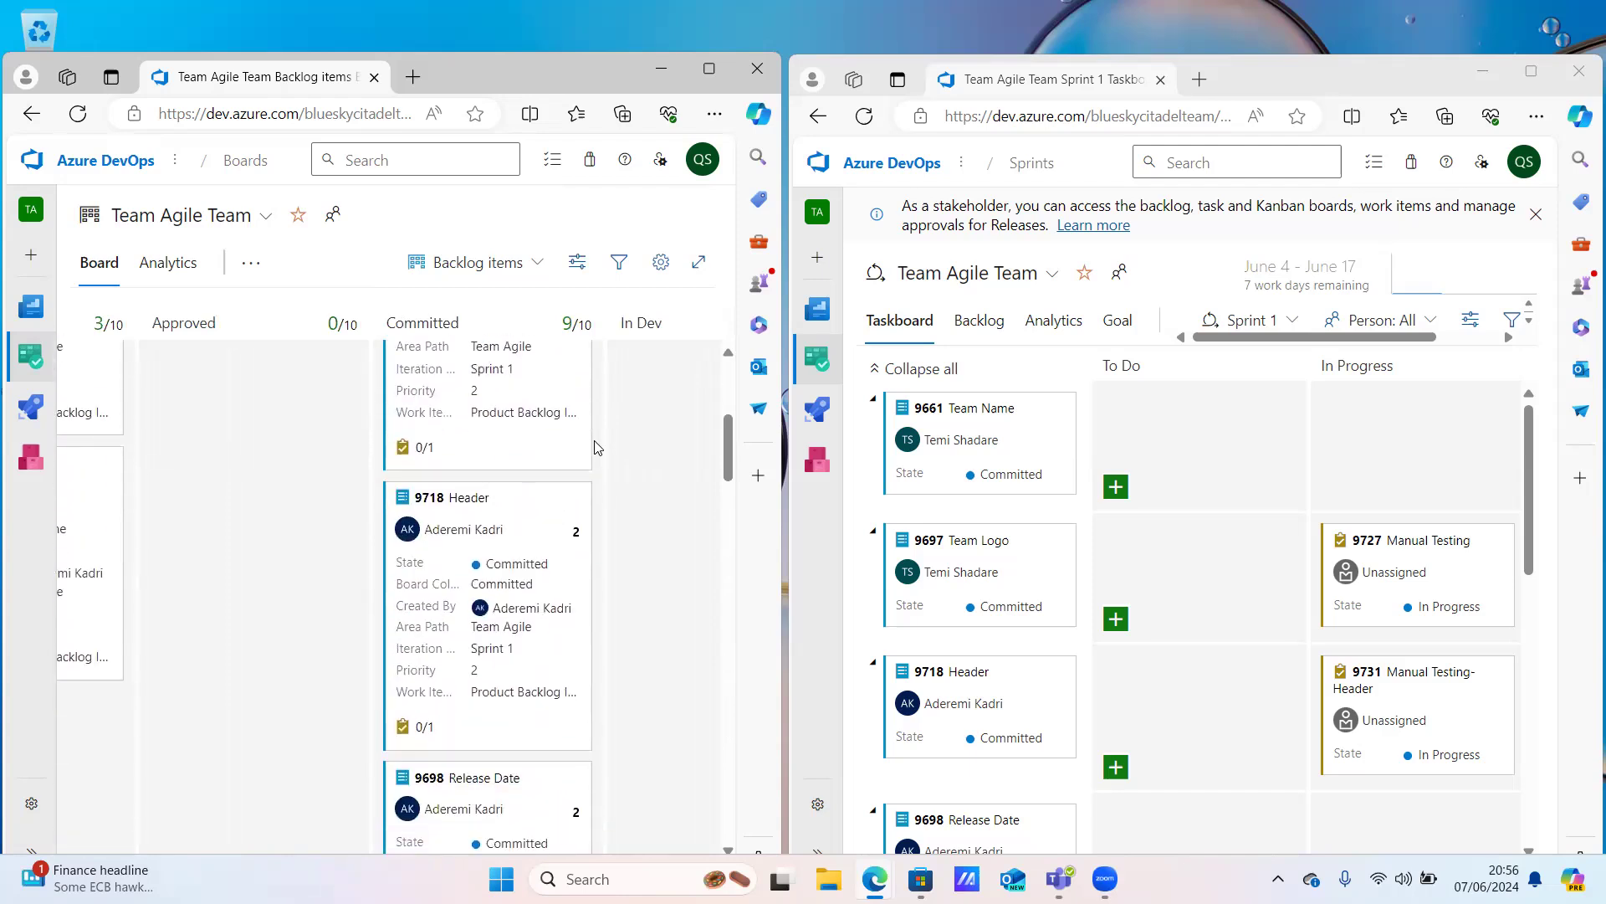
pyautogui.scroll(-3, 598, 447)
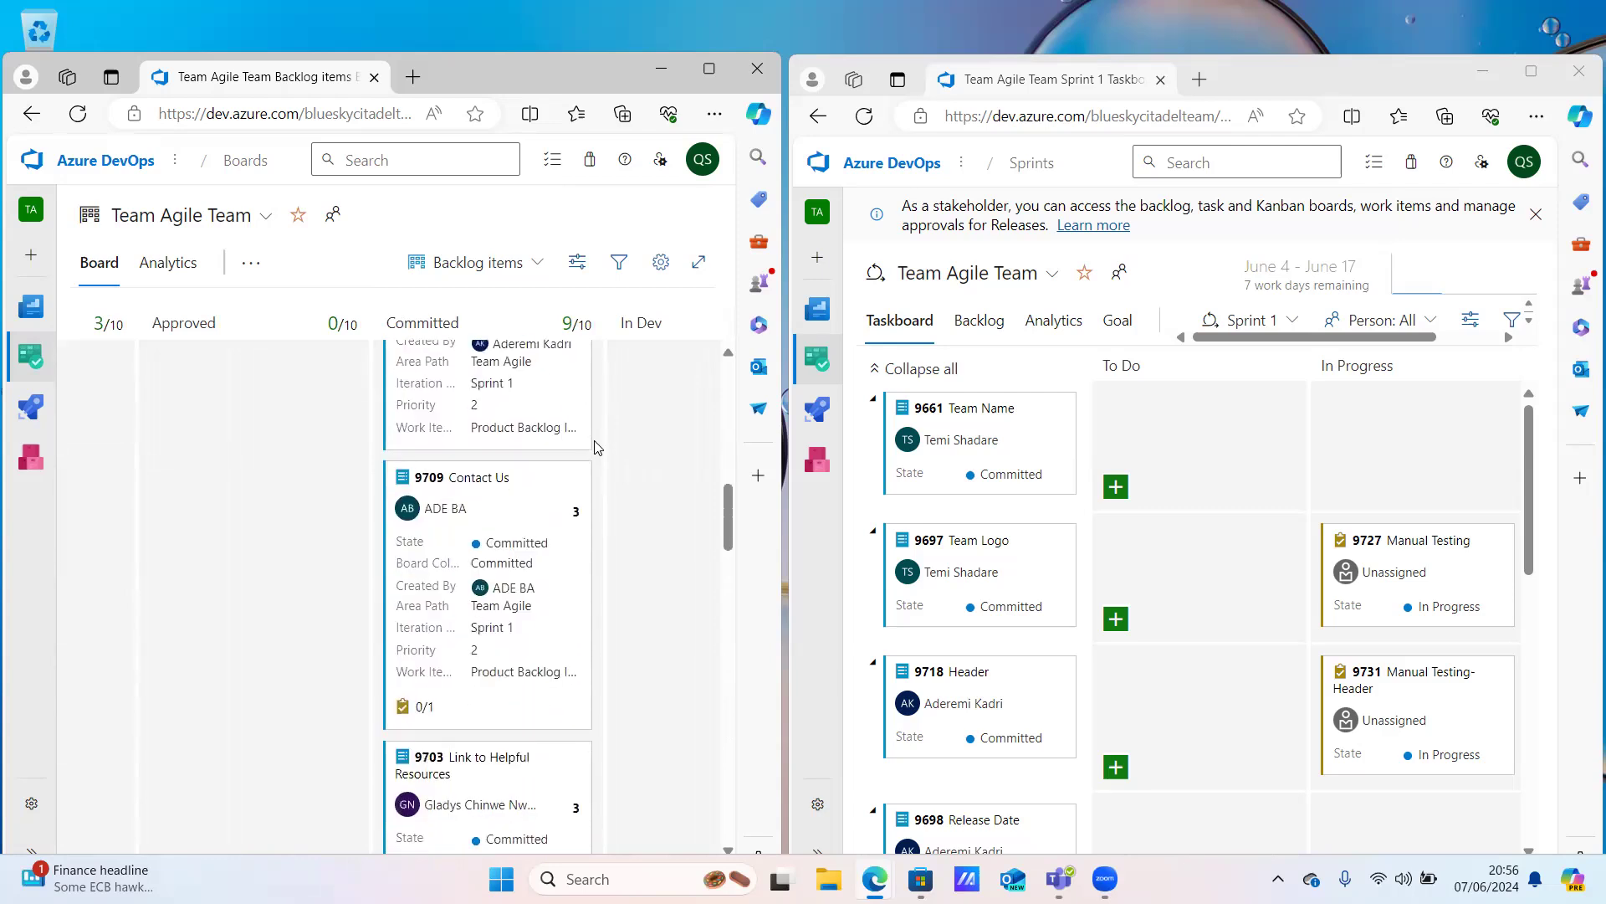
pyautogui.moveTo(492, 502)
pyautogui.click(421, 709)
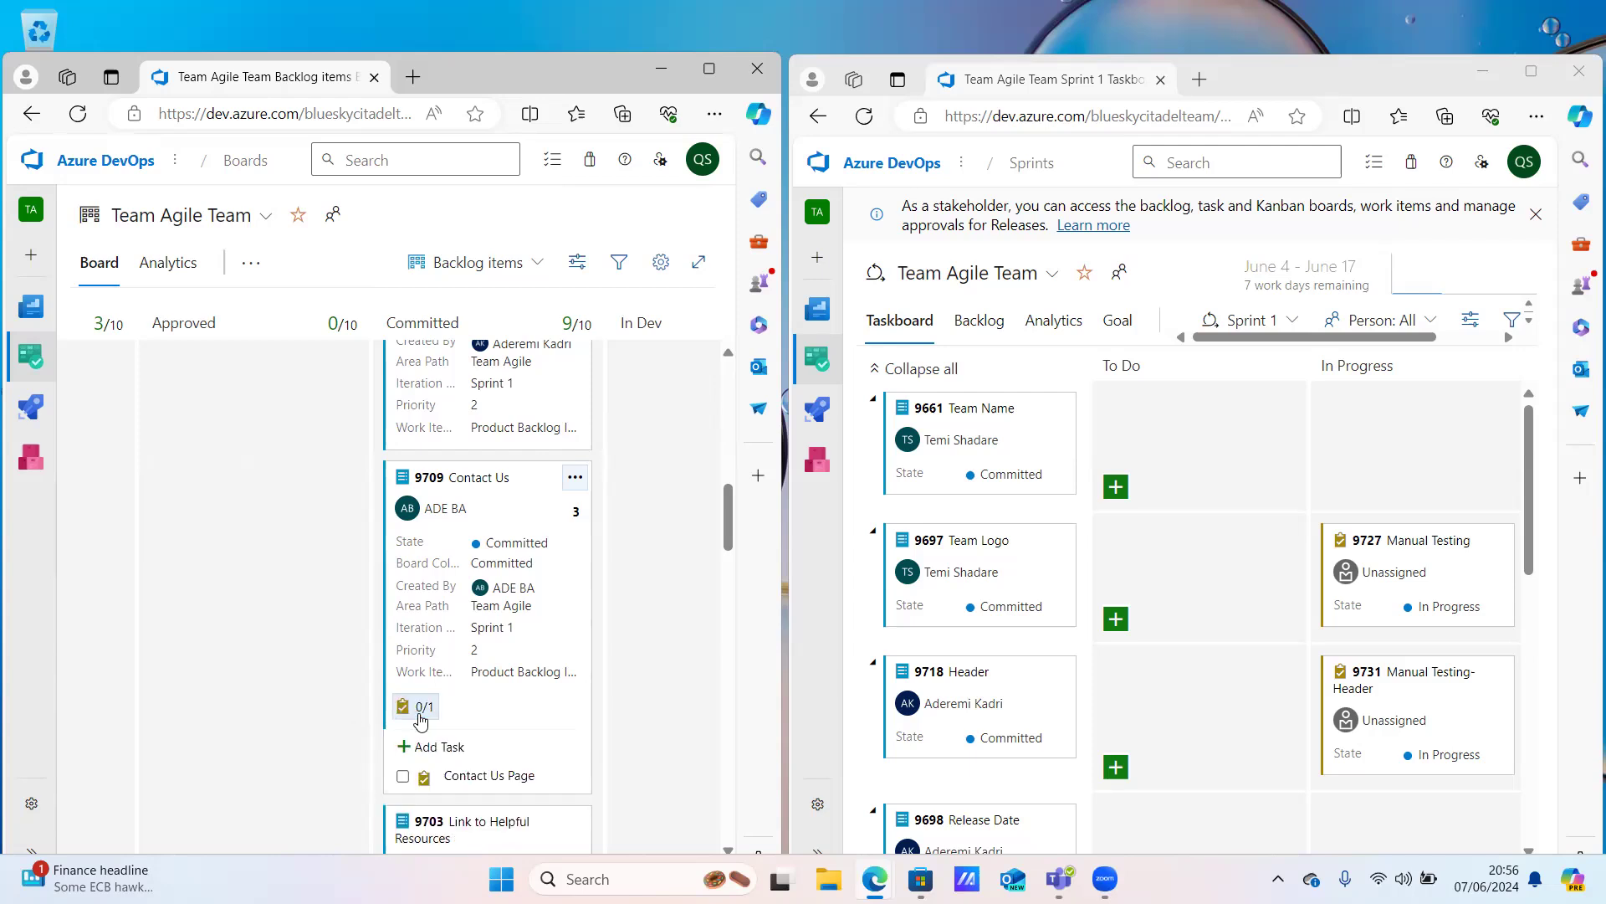
# Open the Contact Us Page task from the Contact Us card's checklist and look through its details
pyautogui.scroll(-2, 421, 720)
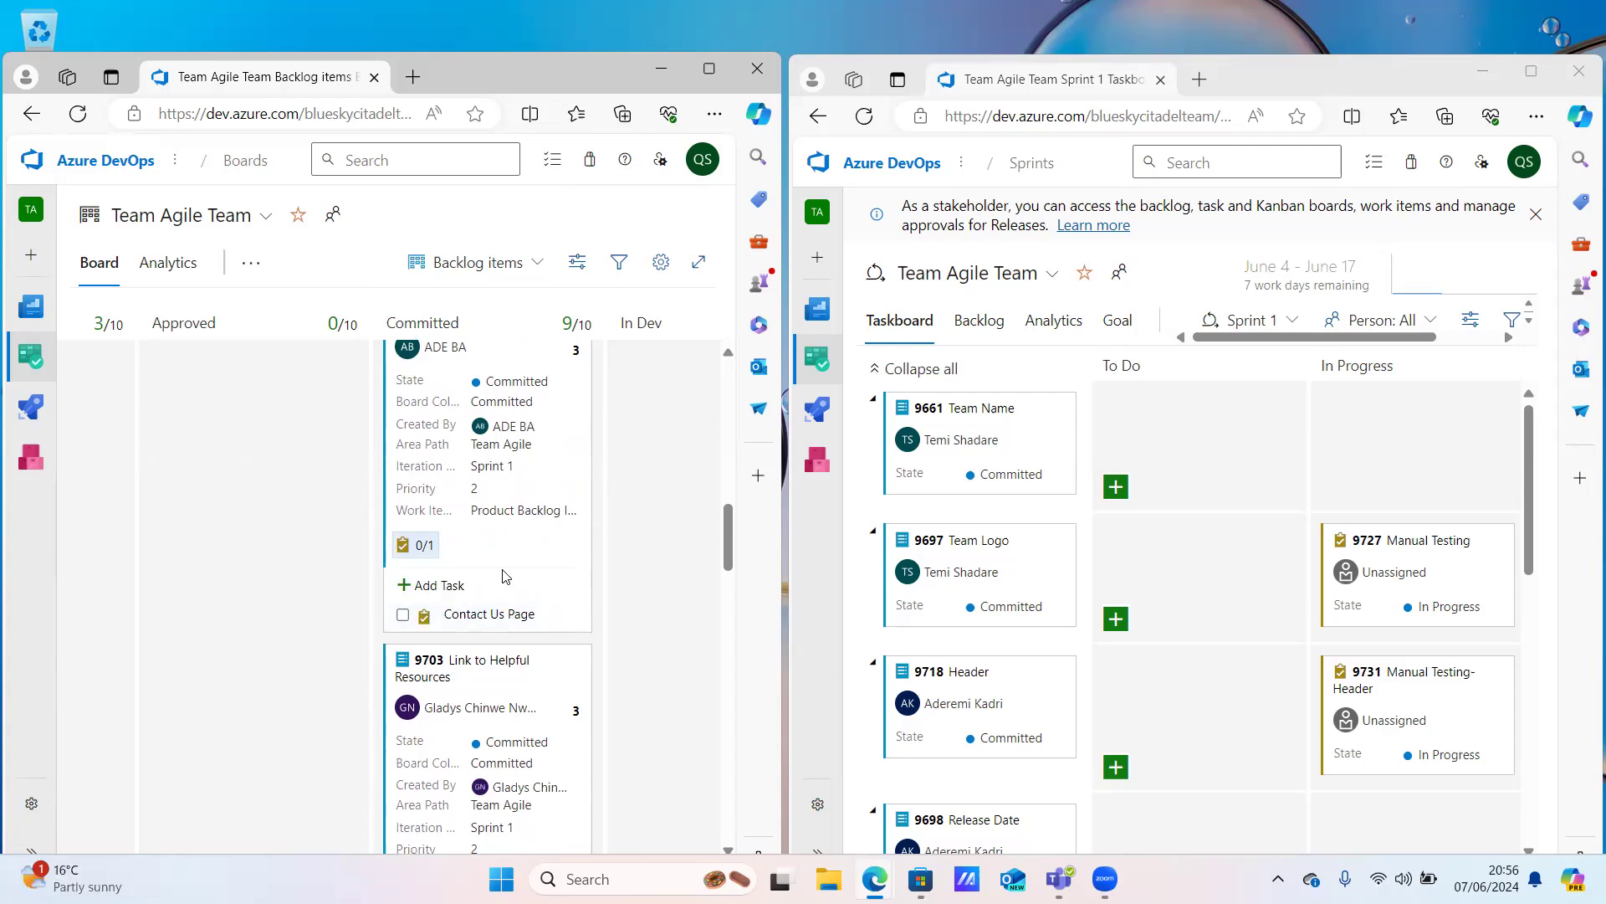
pyautogui.click(496, 618)
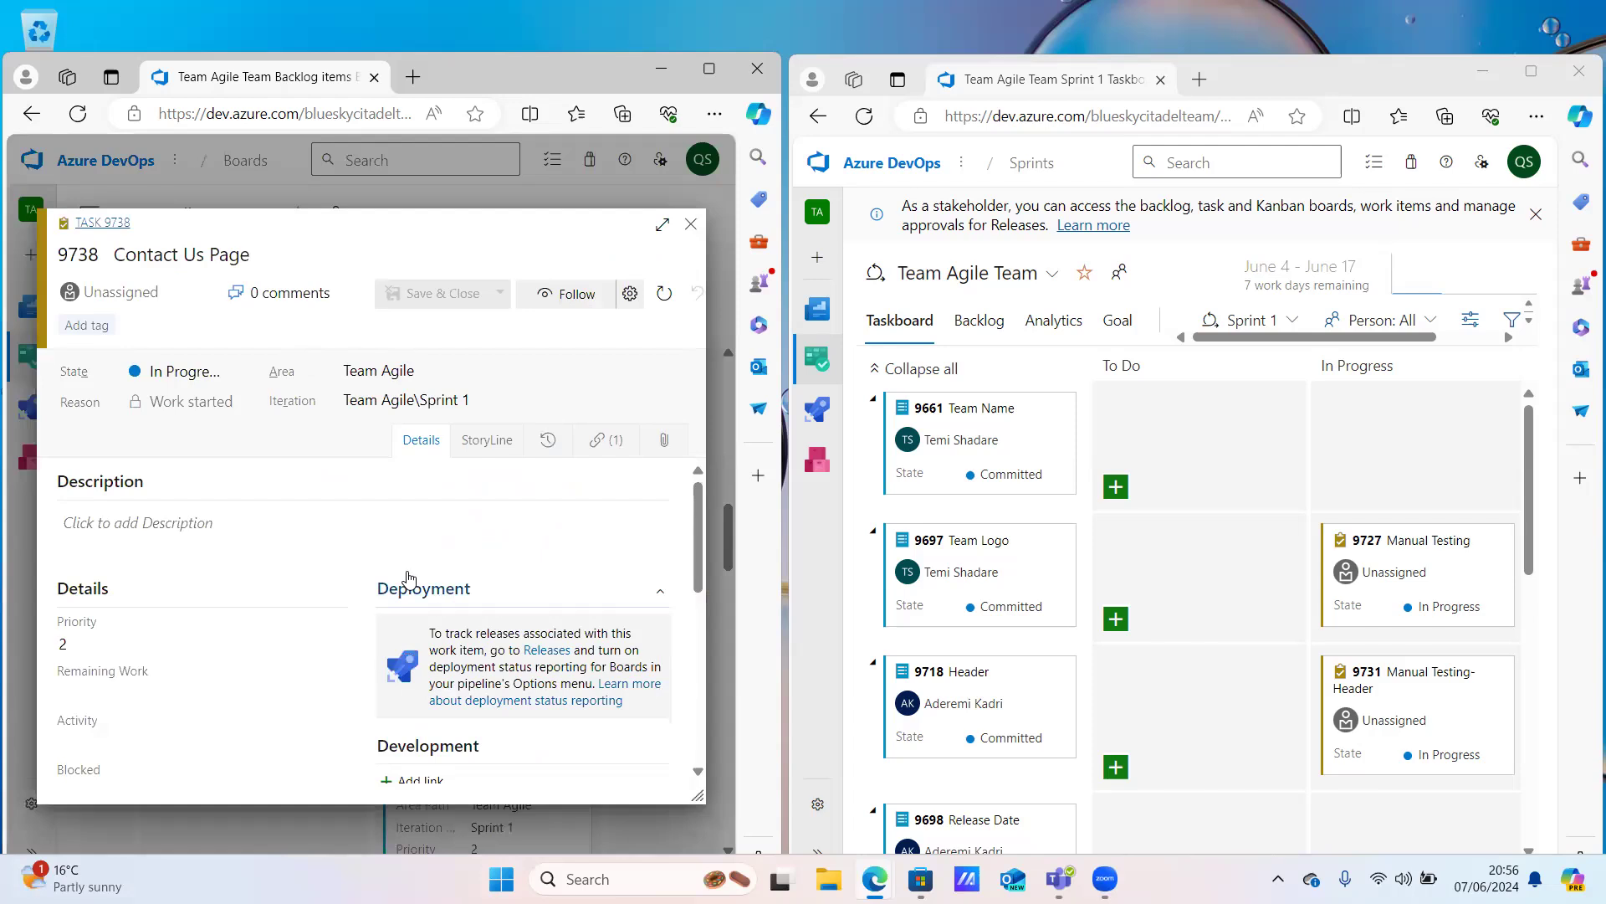
pyautogui.scroll(-1, 410, 577)
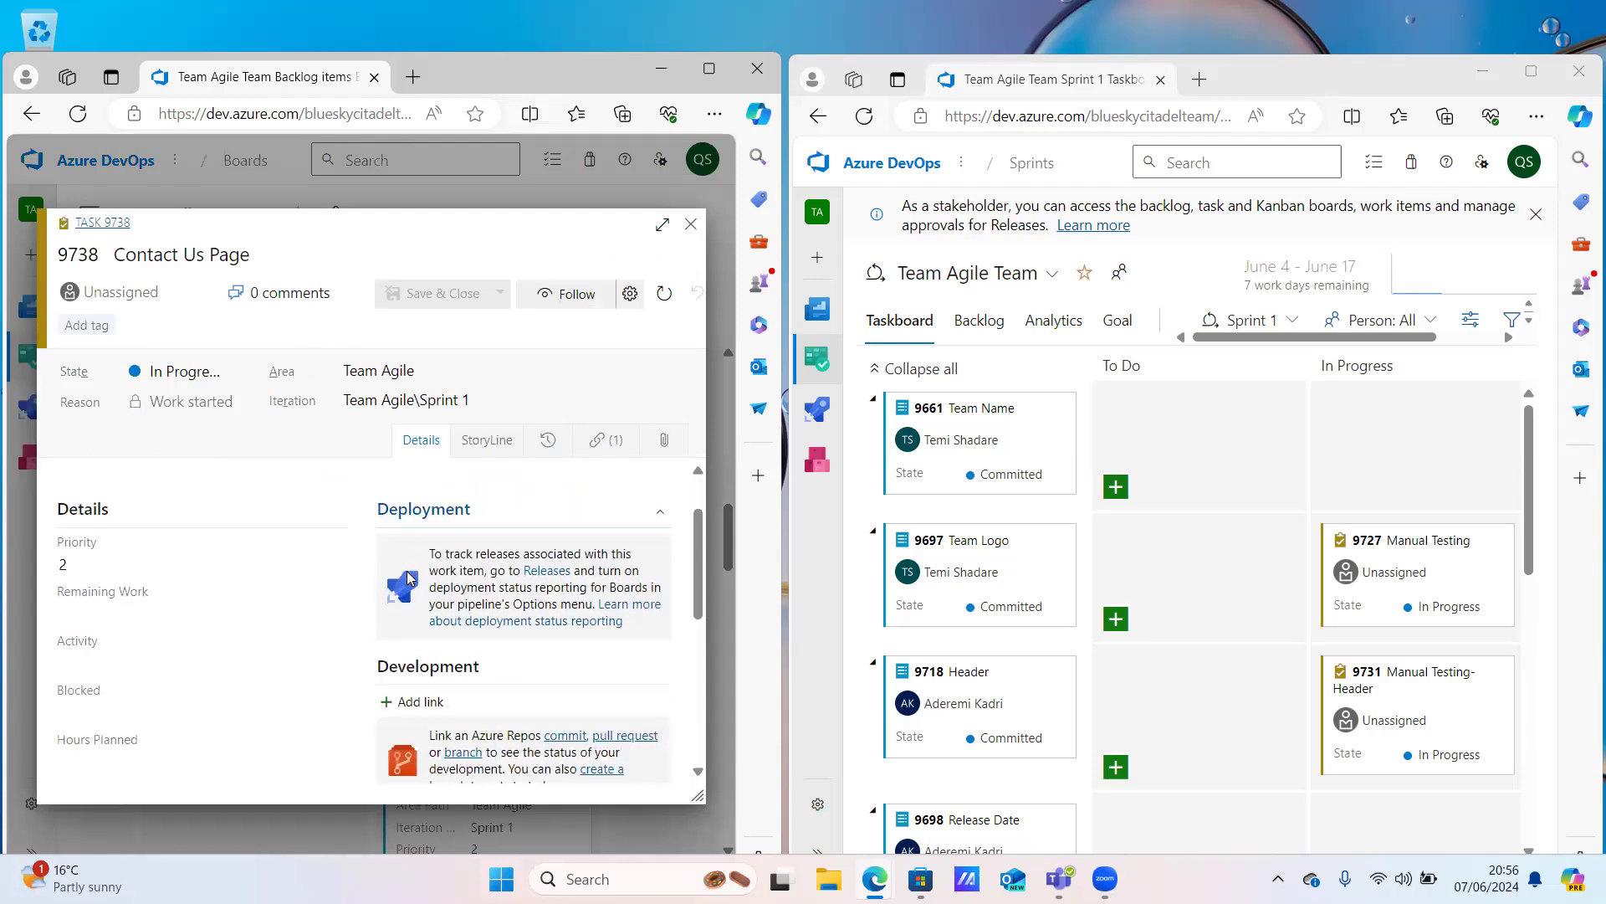
# Reopen the Contact Us Page task from the board, assign it to the signed-in team member, and save it
pyautogui.click(692, 228)
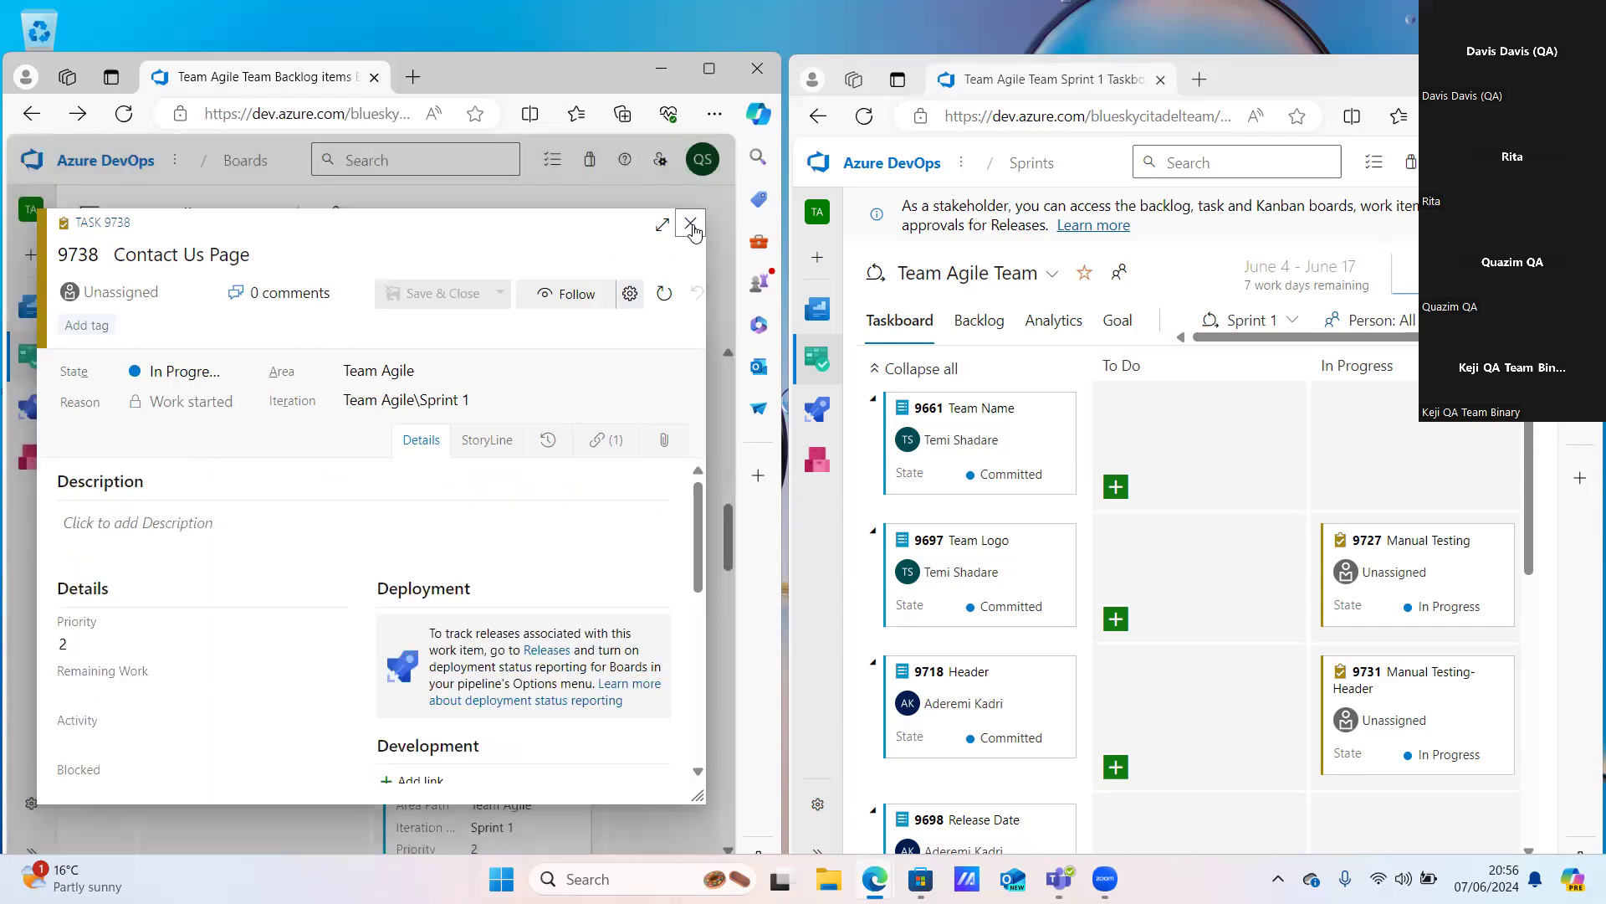
pyautogui.click(692, 226)
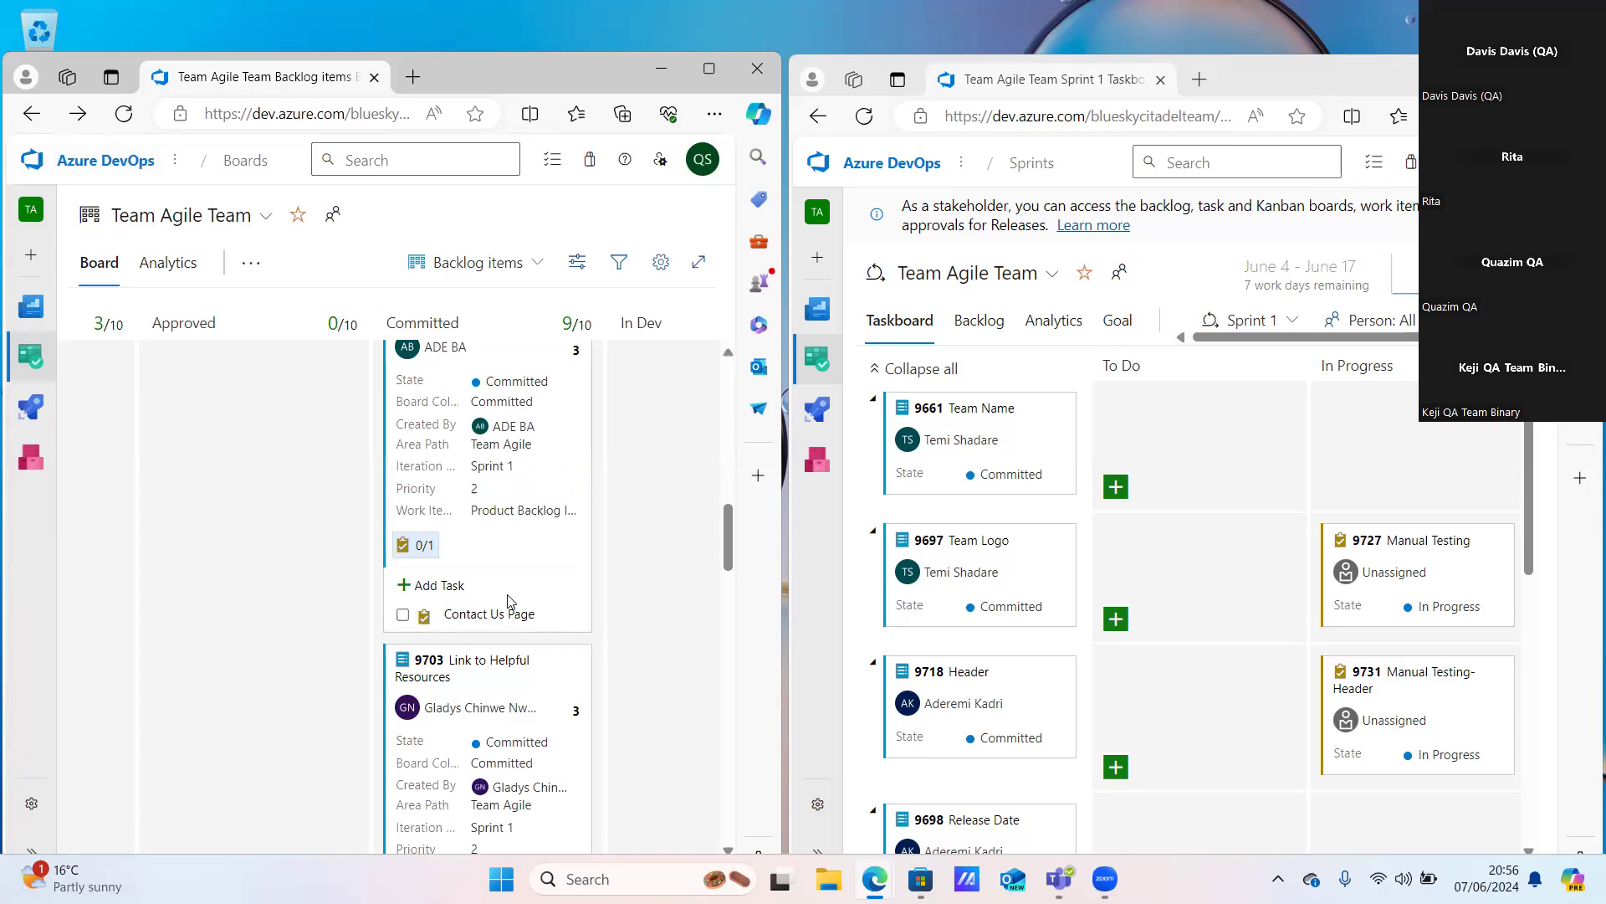
pyautogui.click(497, 619)
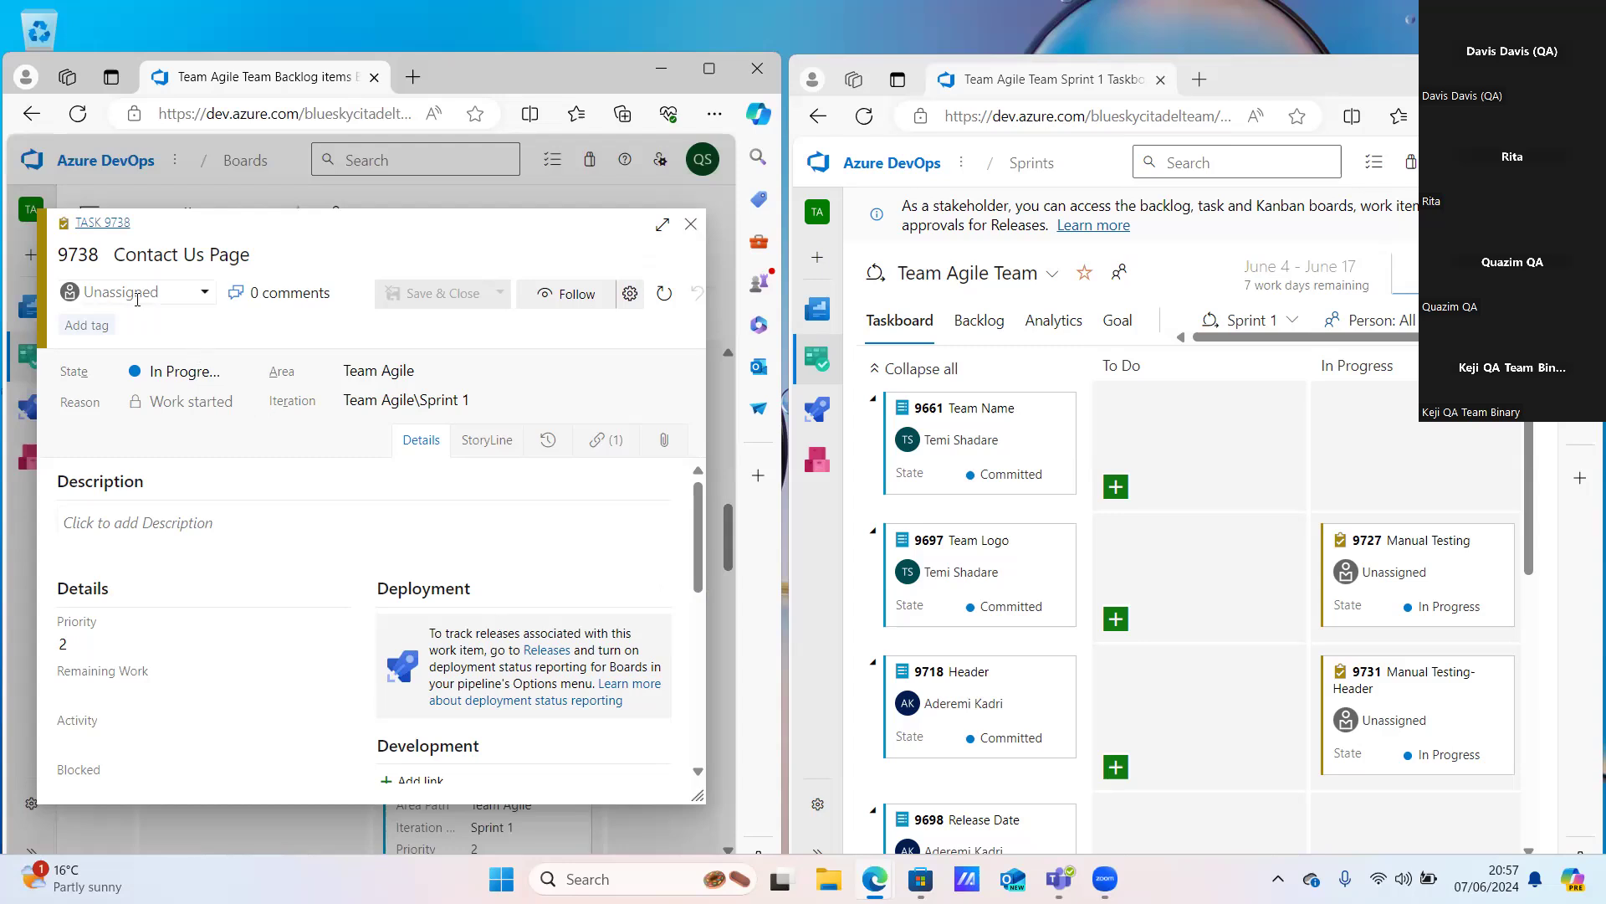
pyautogui.click(204, 293)
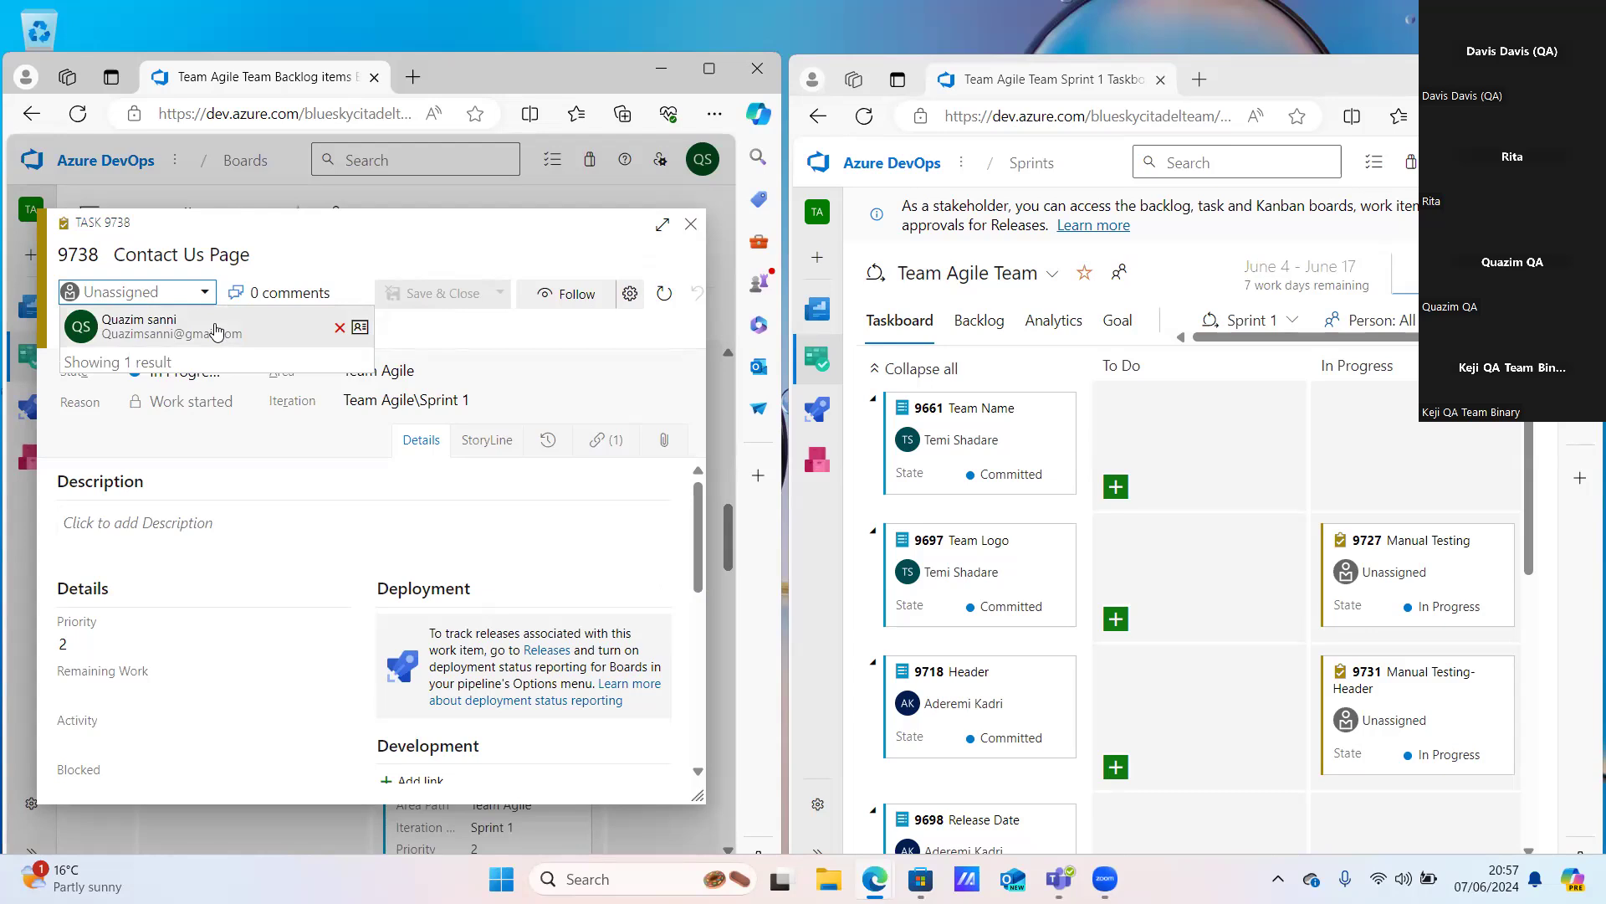
pyautogui.click(217, 331)
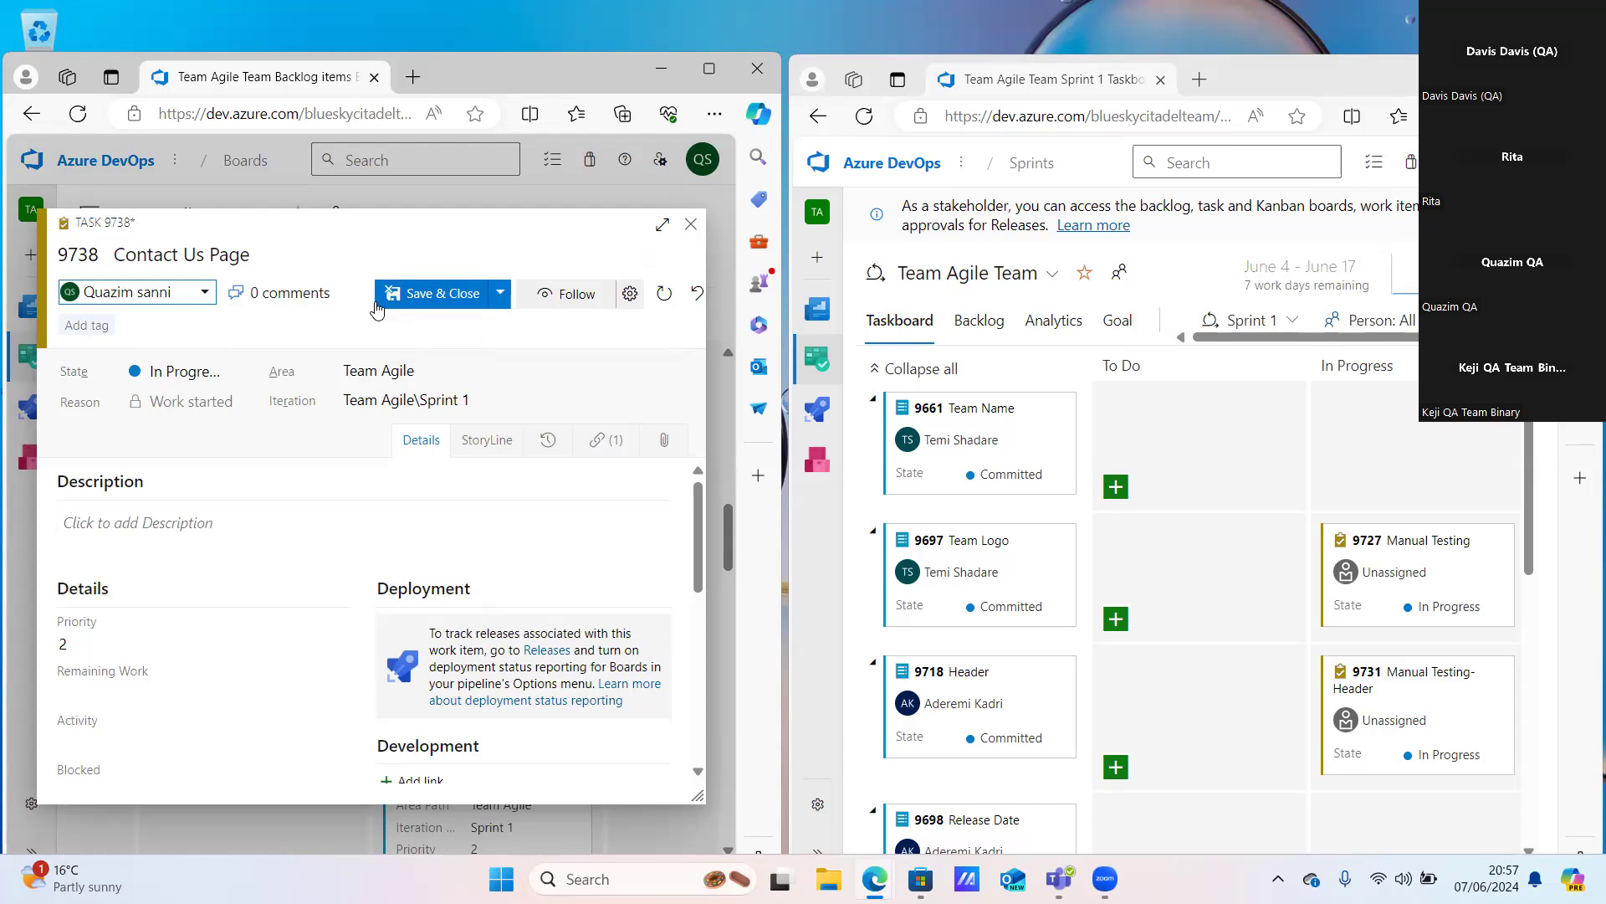
pyautogui.click(421, 300)
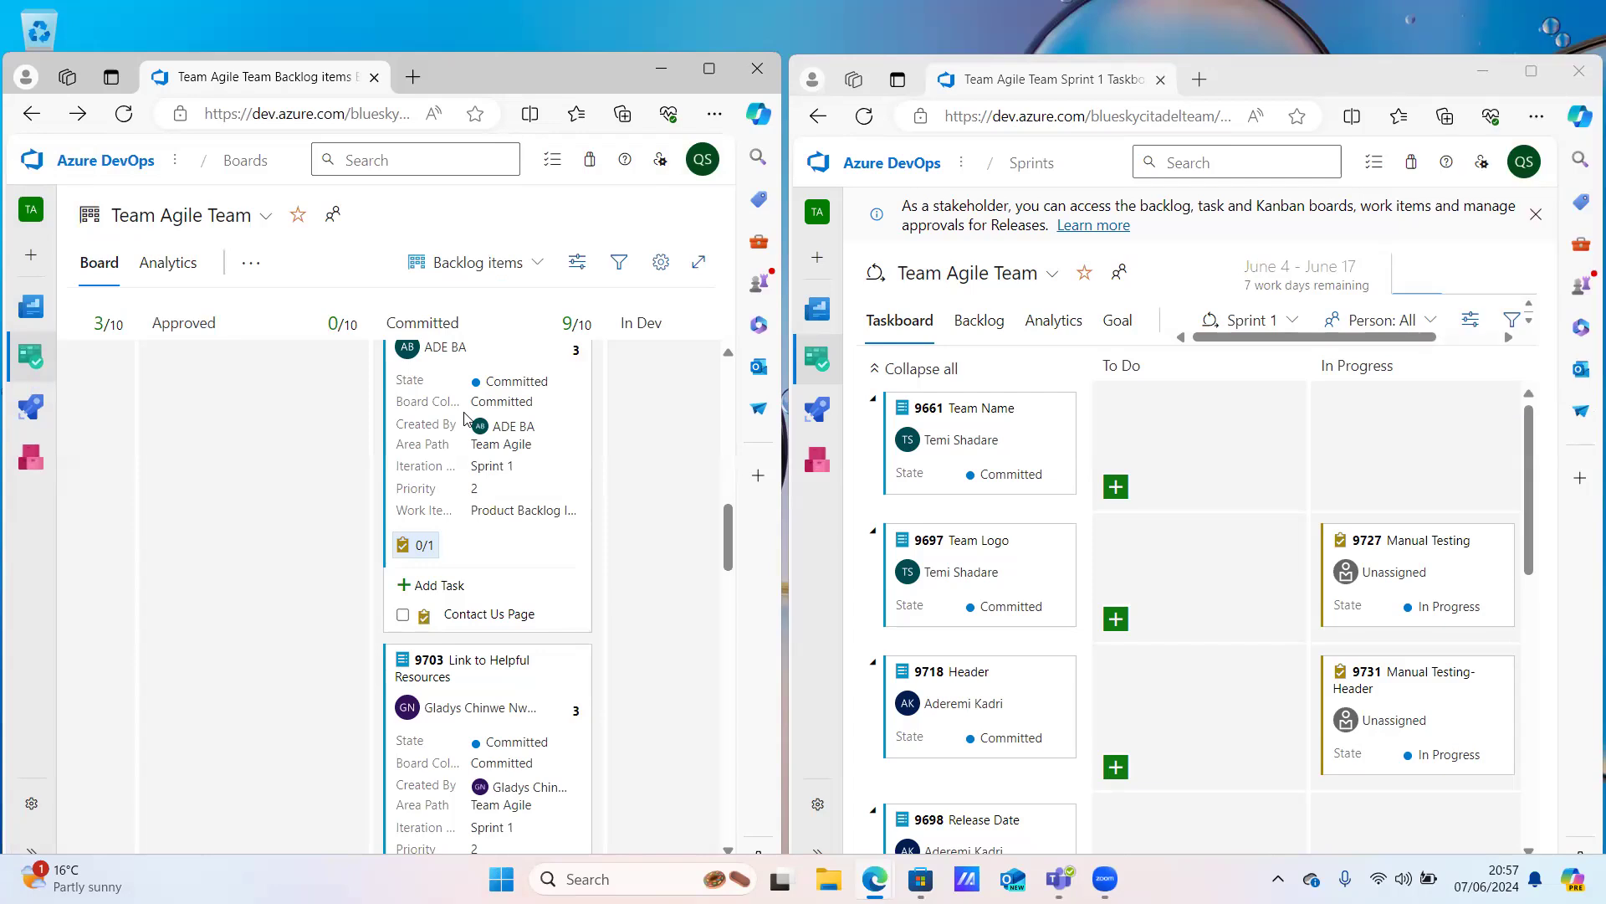
# Examine the Contact Us card in the Committed column and the actions available for its Contact Us Page task
pyautogui.hscroll(2, 466, 416)
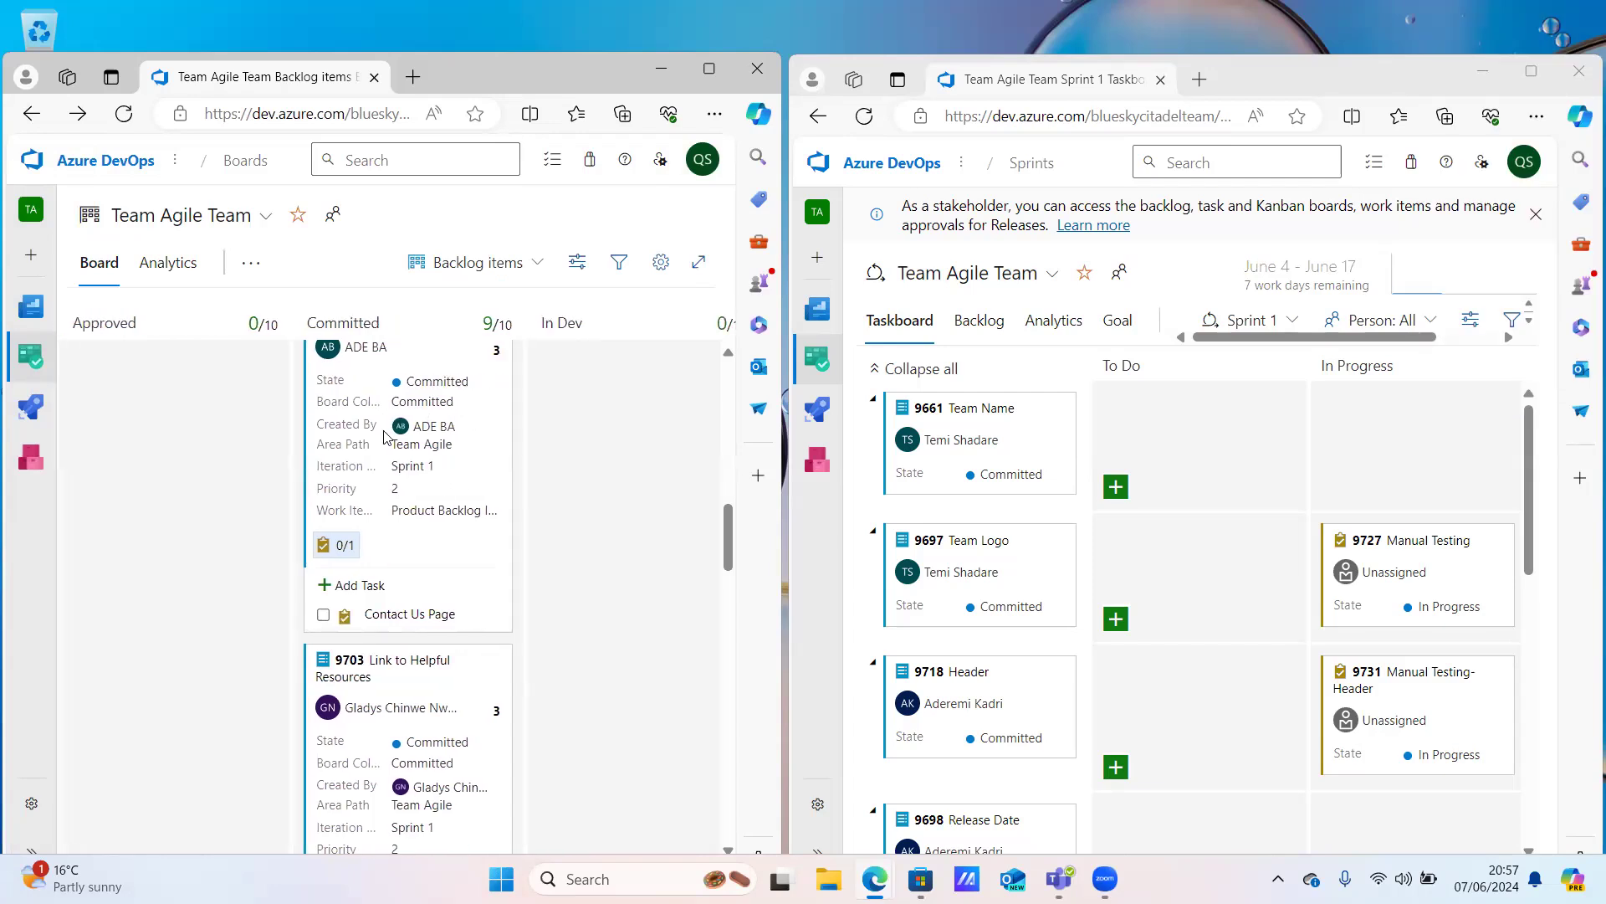
pyautogui.scroll(2, 385, 436)
pyautogui.scroll(2, 385, 437)
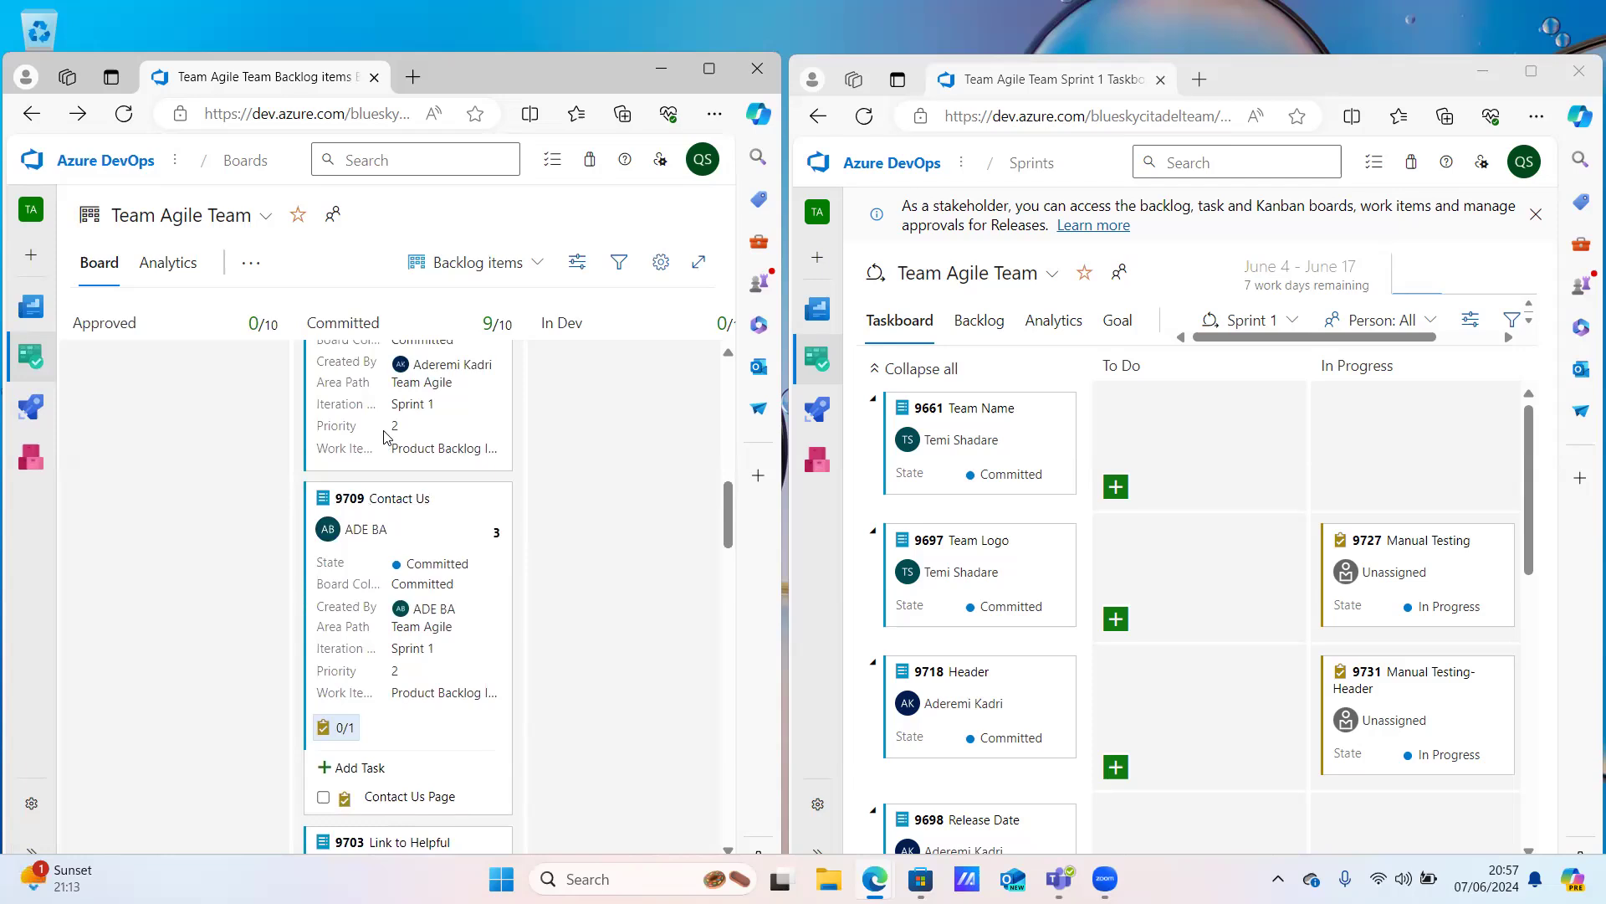
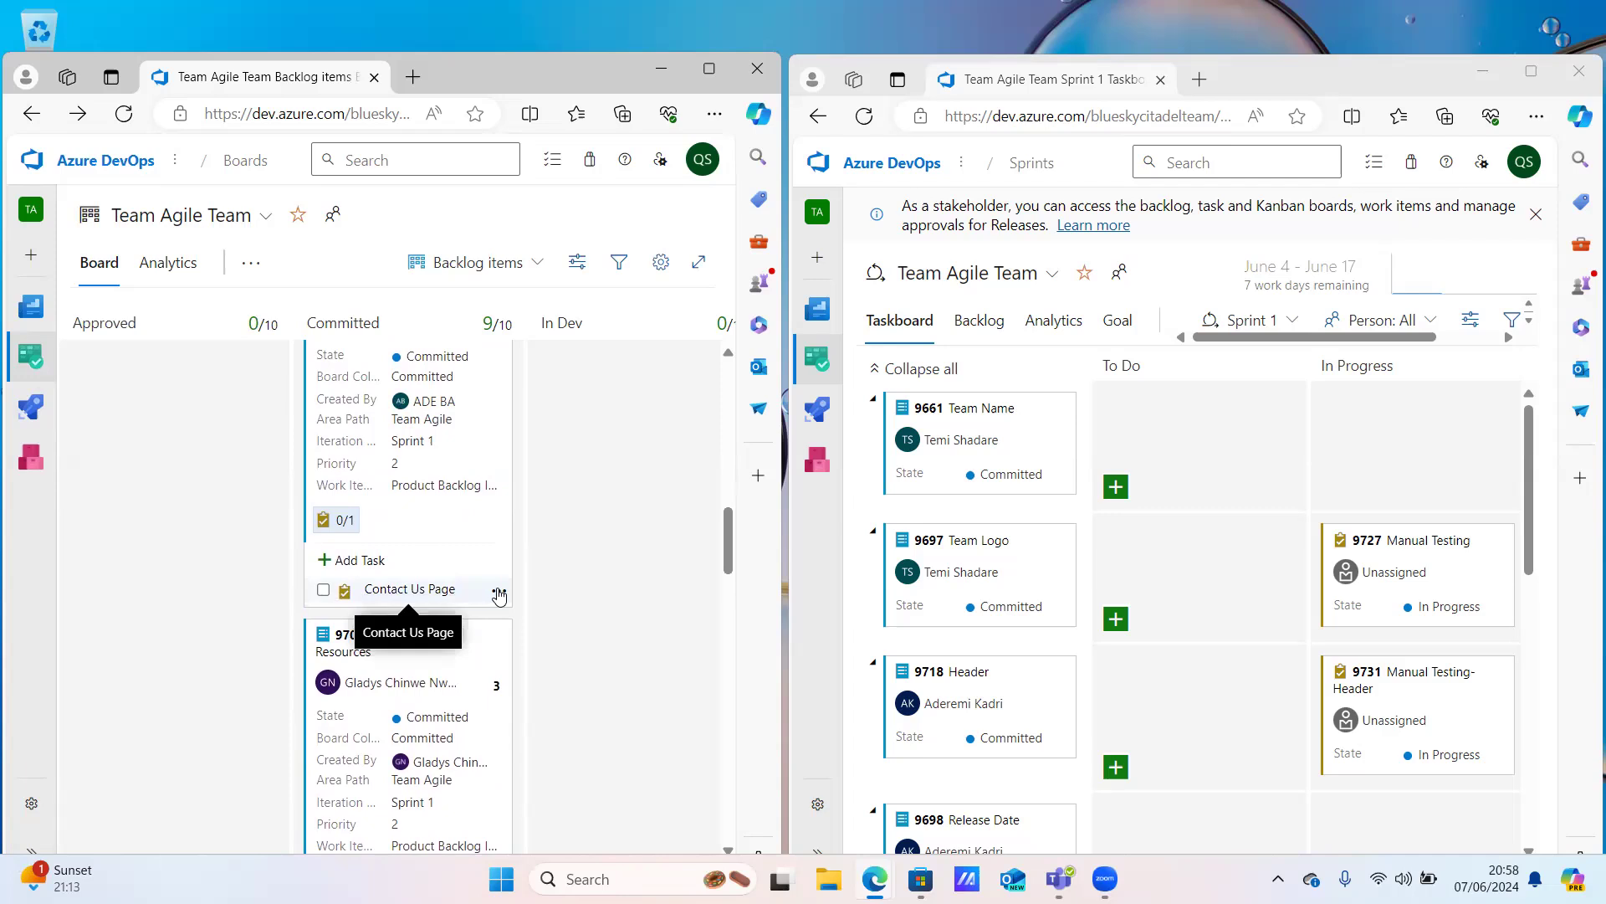
pyautogui.click(499, 593)
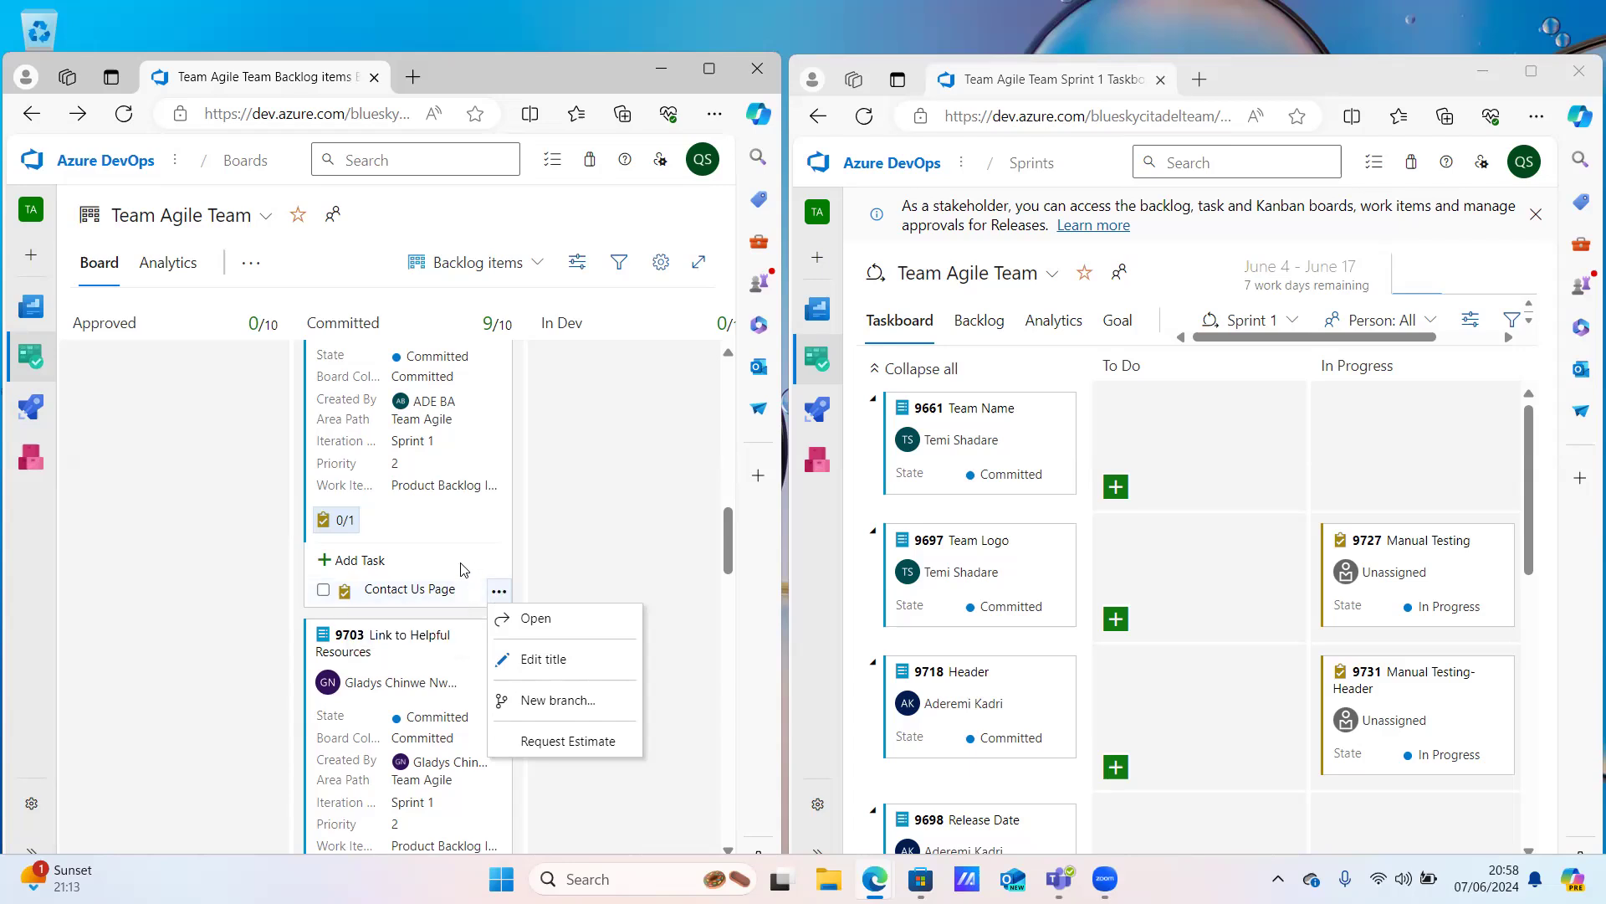
pyautogui.click(464, 570)
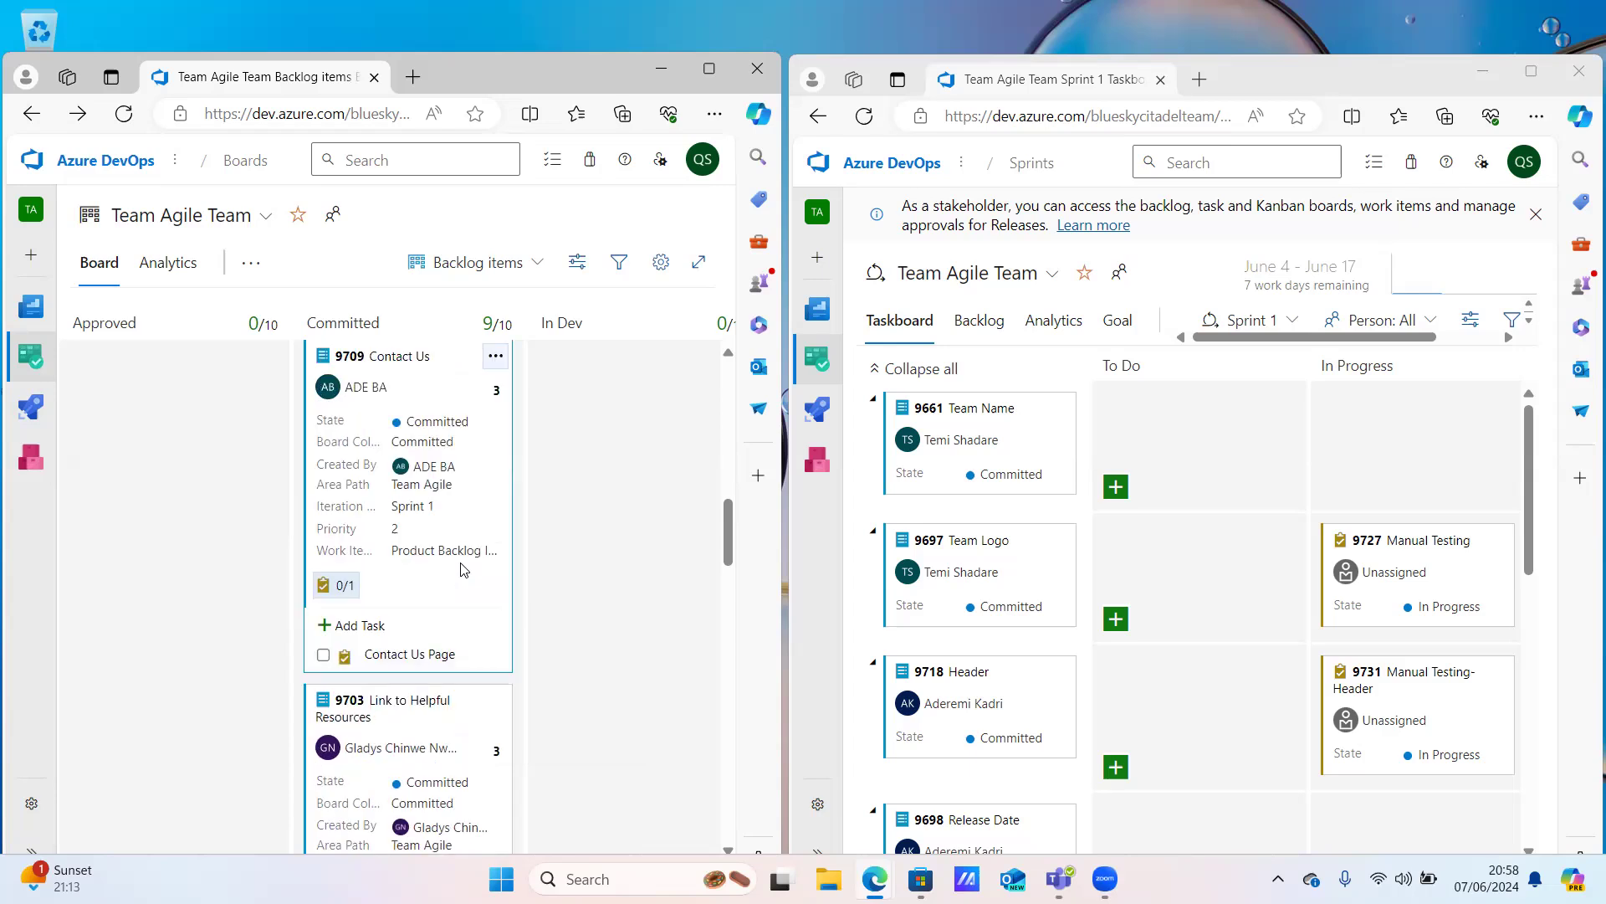
pyautogui.scroll(-1, 464, 570)
pyautogui.scroll(-1, 464, 570)
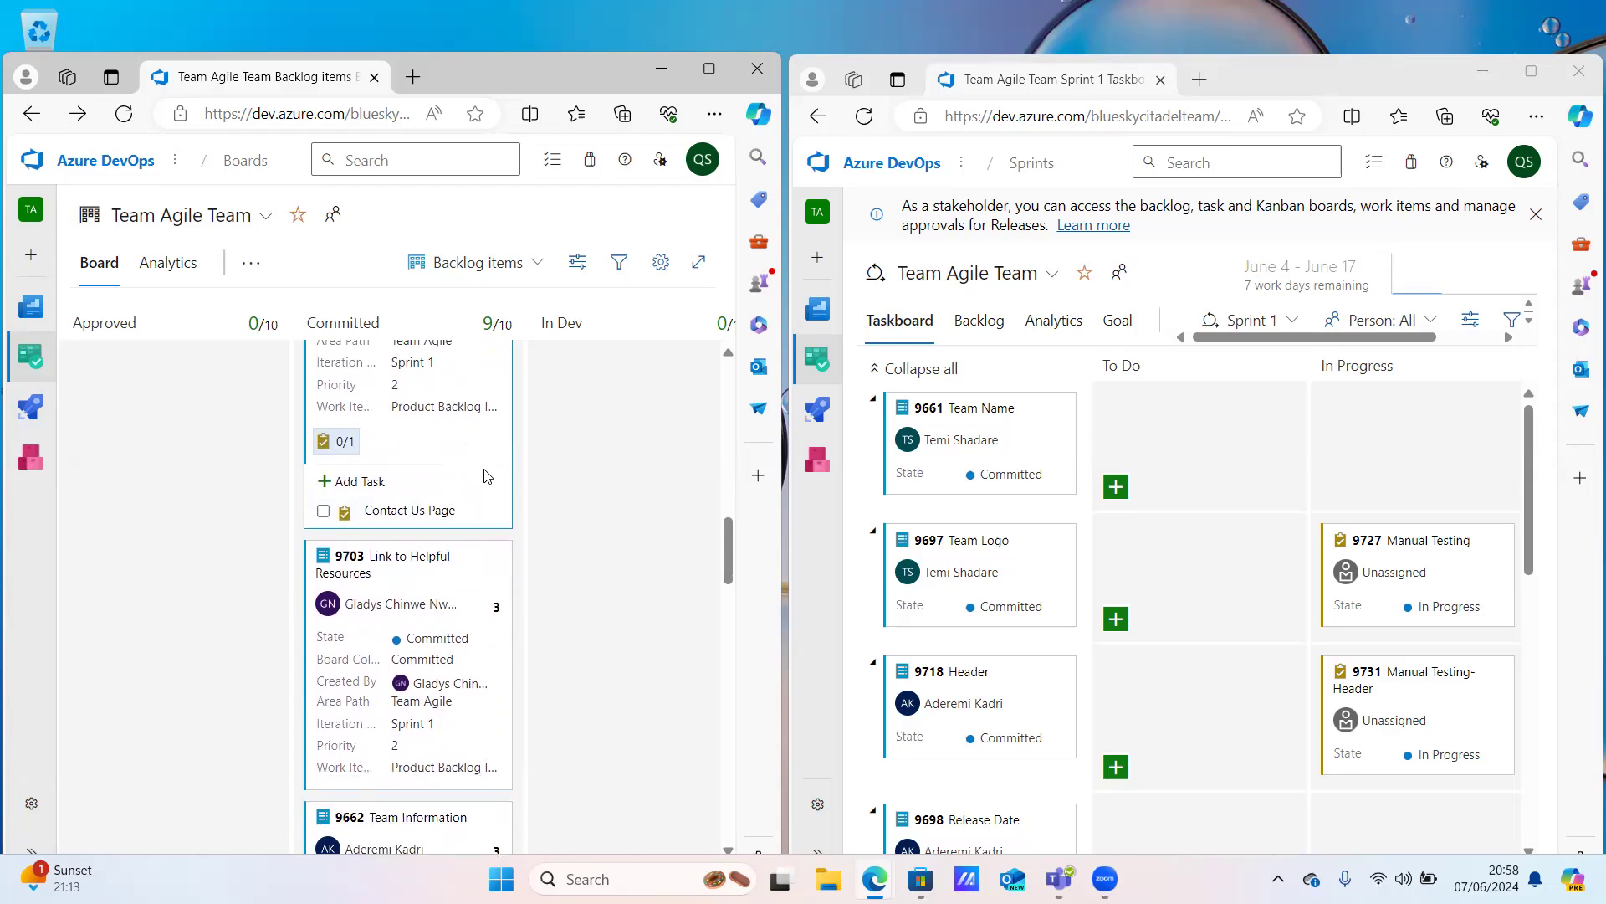
pyautogui.scroll(2, 488, 475)
pyautogui.scroll(1, 488, 475)
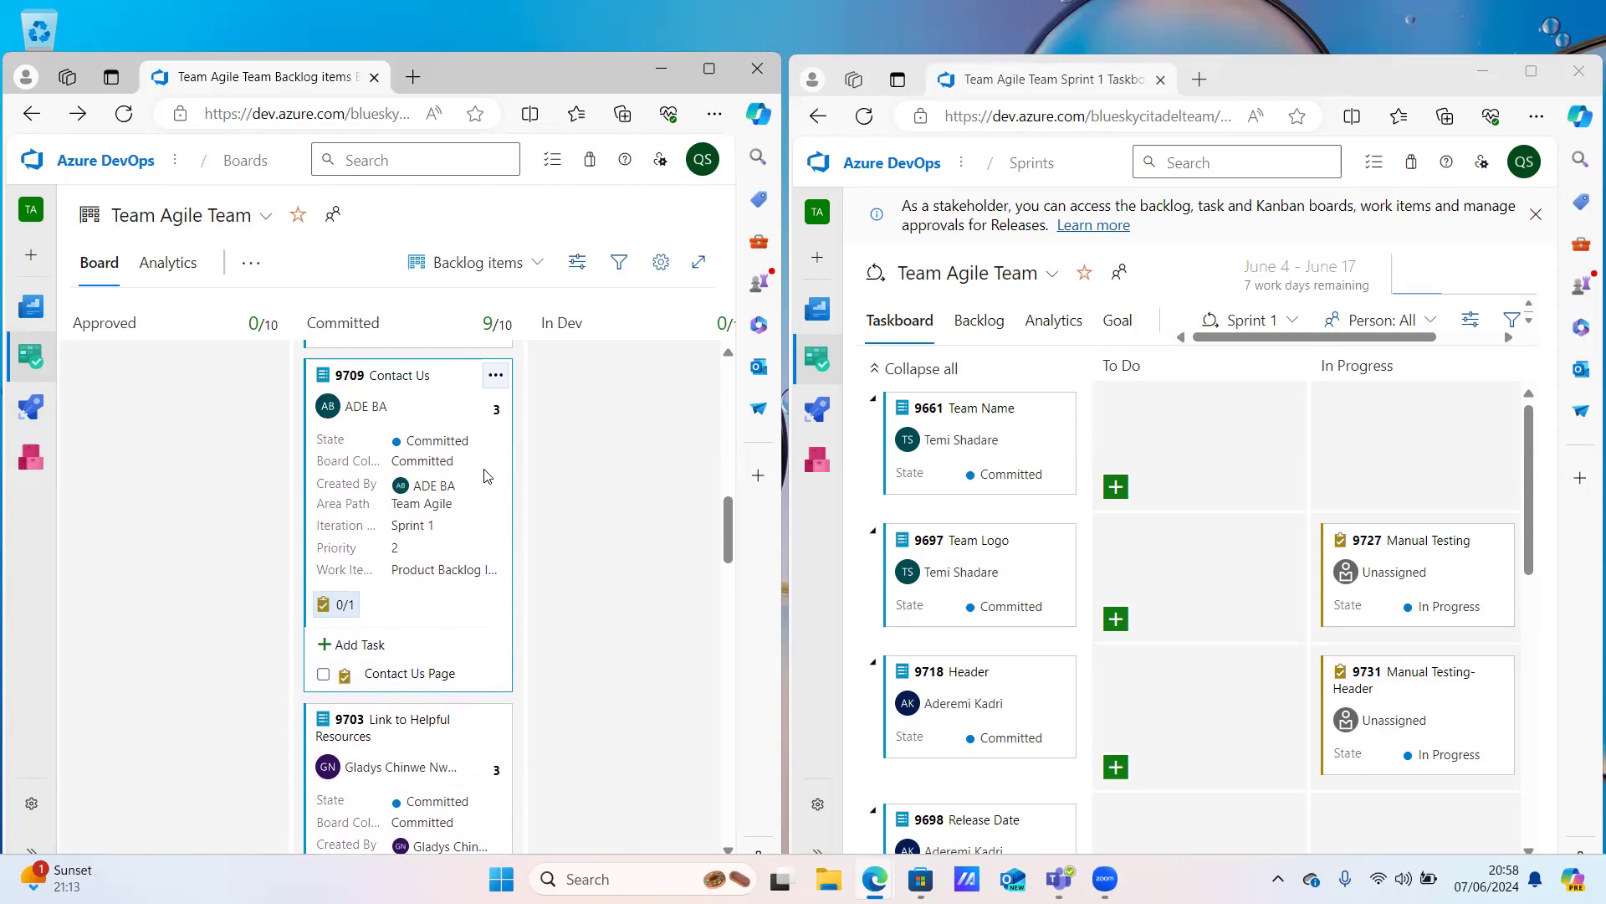
# Check the Contact Us card's available actions, then open the backlog item and read its description and acceptance criteria
pyautogui.click(496, 376)
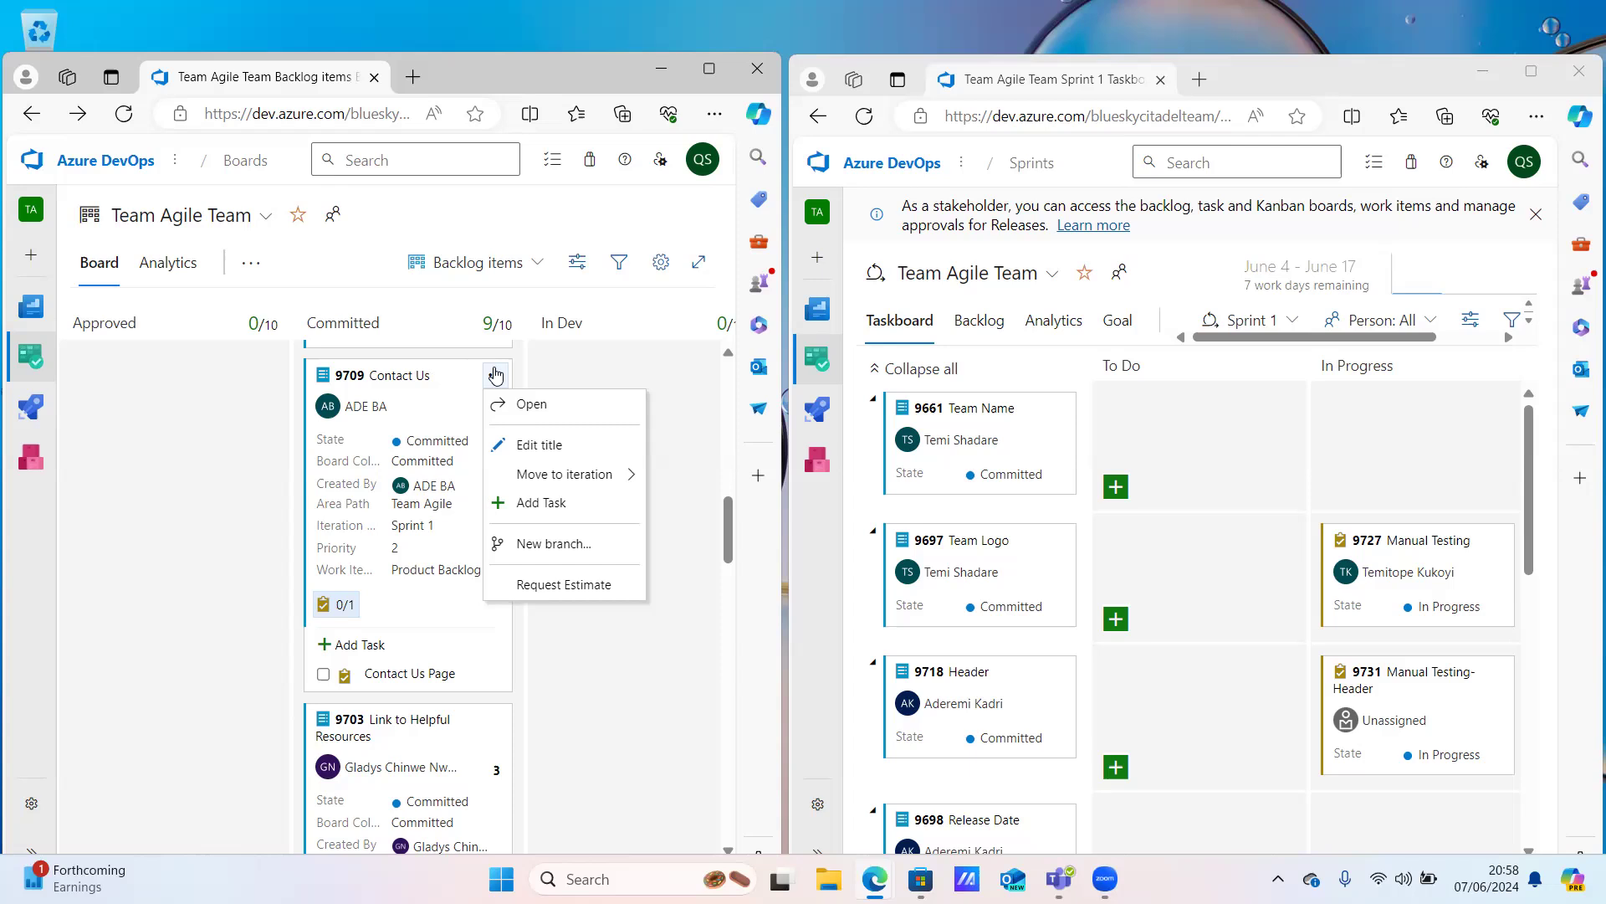
pyautogui.click(428, 412)
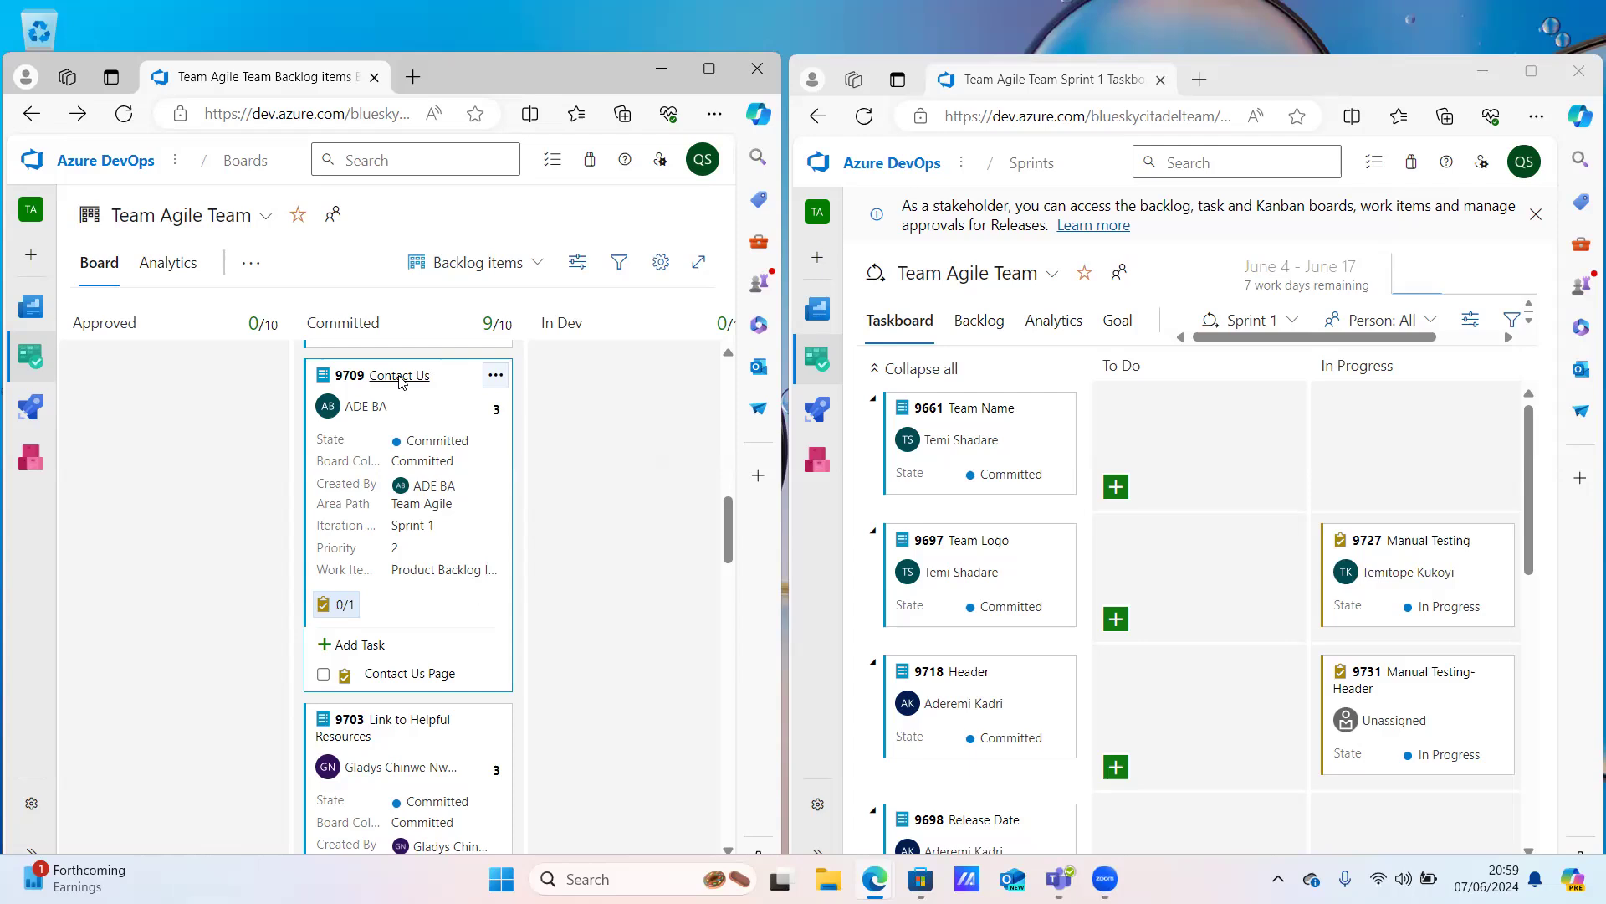
pyautogui.click(399, 376)
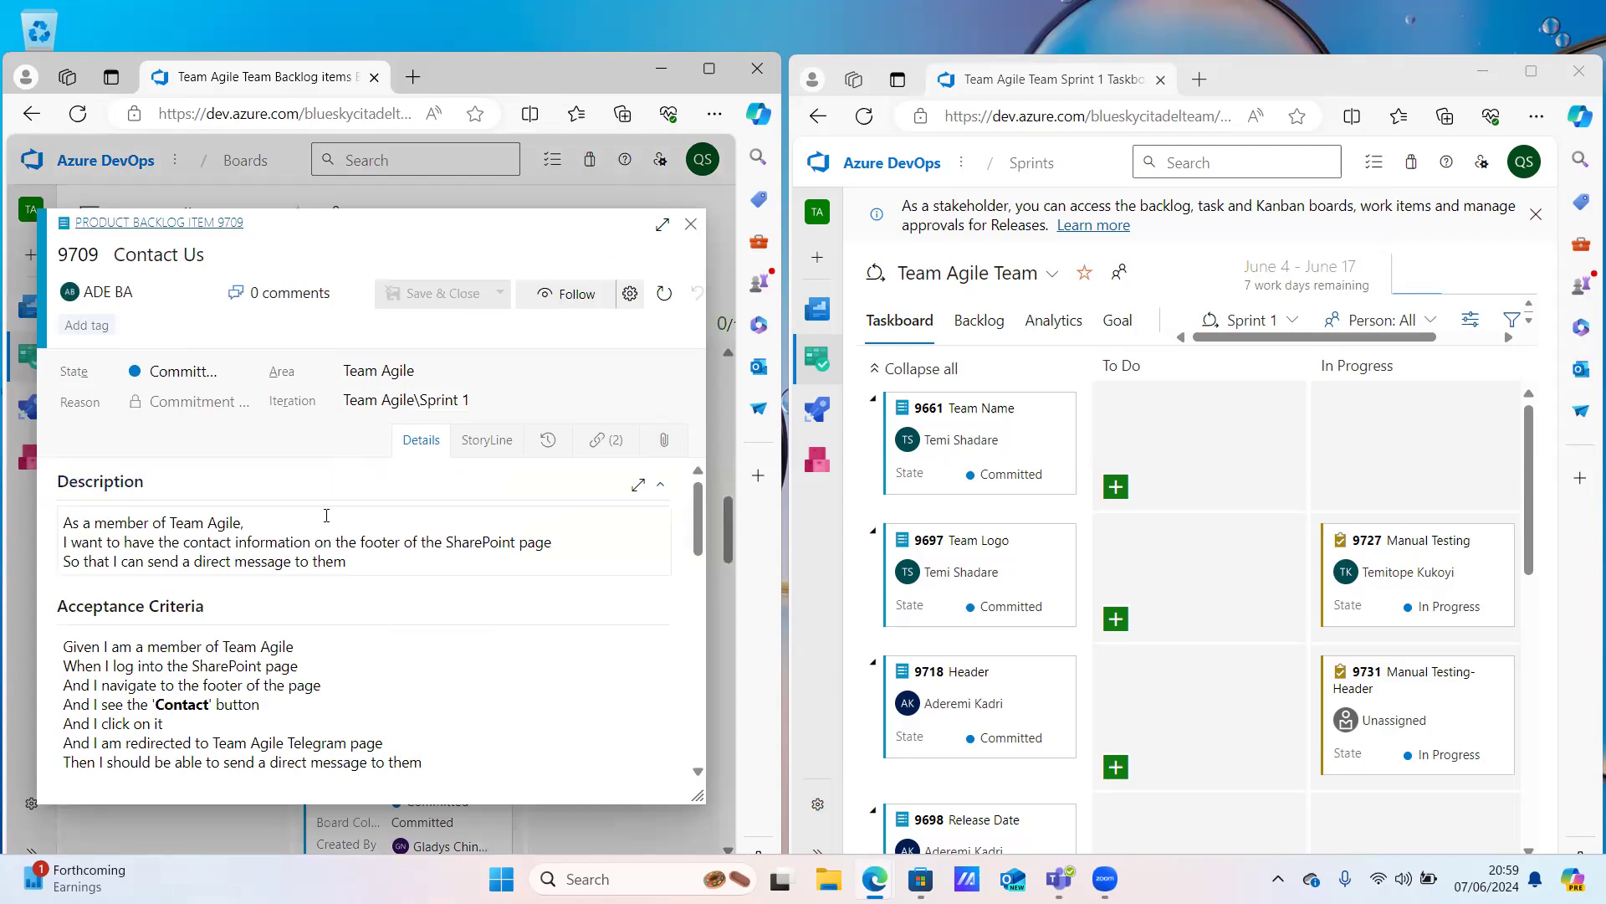
pyautogui.scroll(-1, 327, 548)
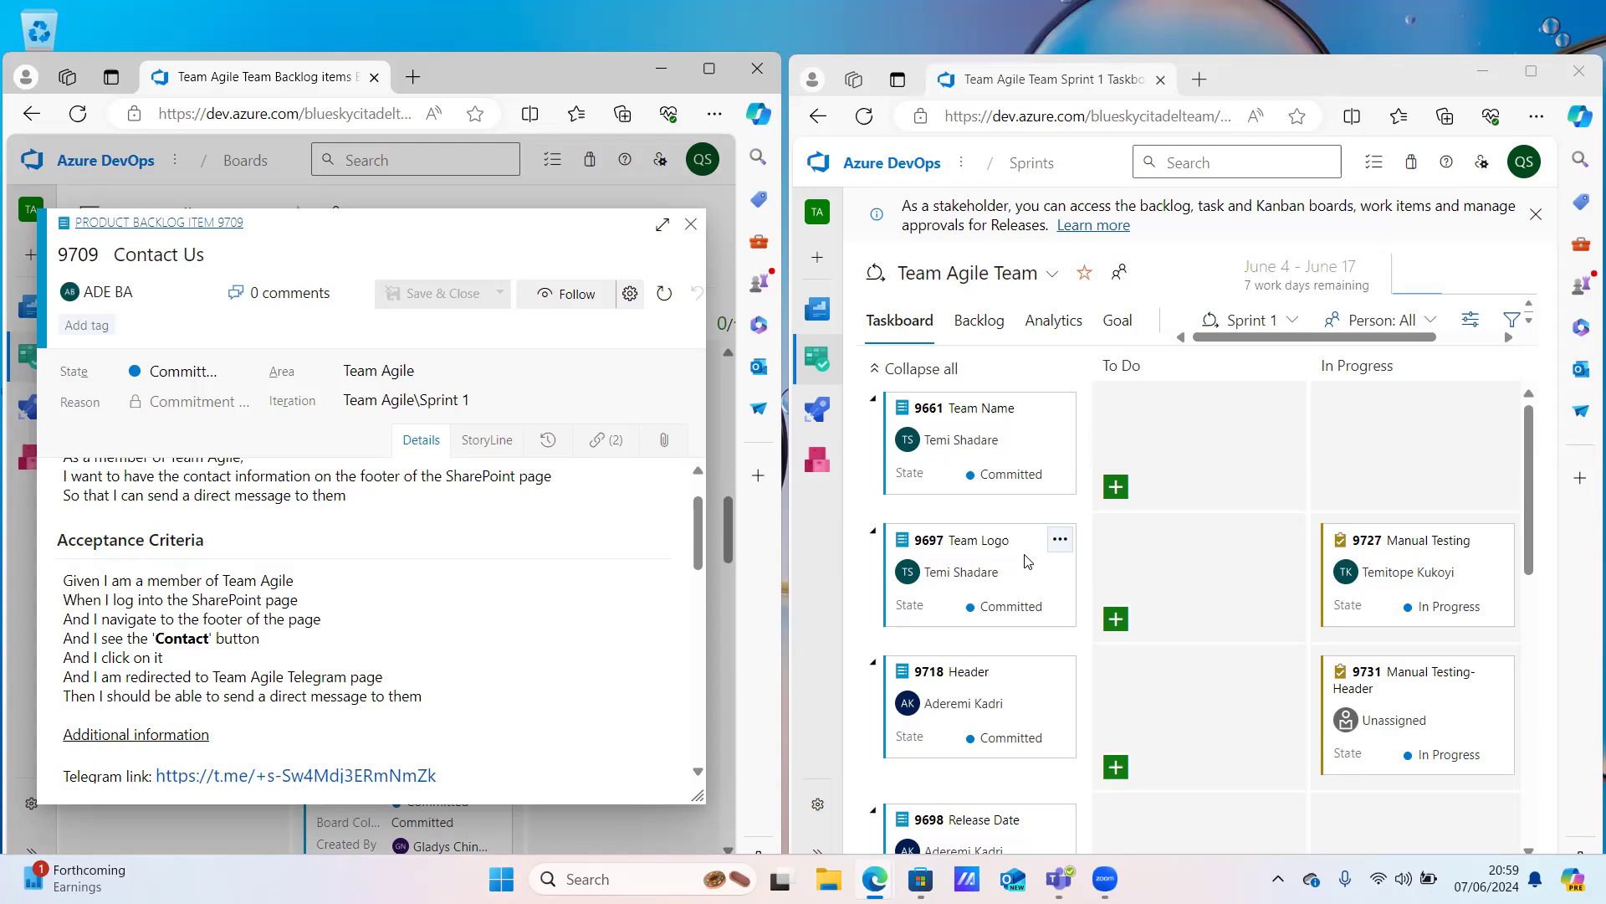
# Open the Team Agile Team board of backlog items in the second window in place of the Sprint 1 taskboard
pyautogui.moveTo(823, 322)
pyautogui.moveTo(817, 364)
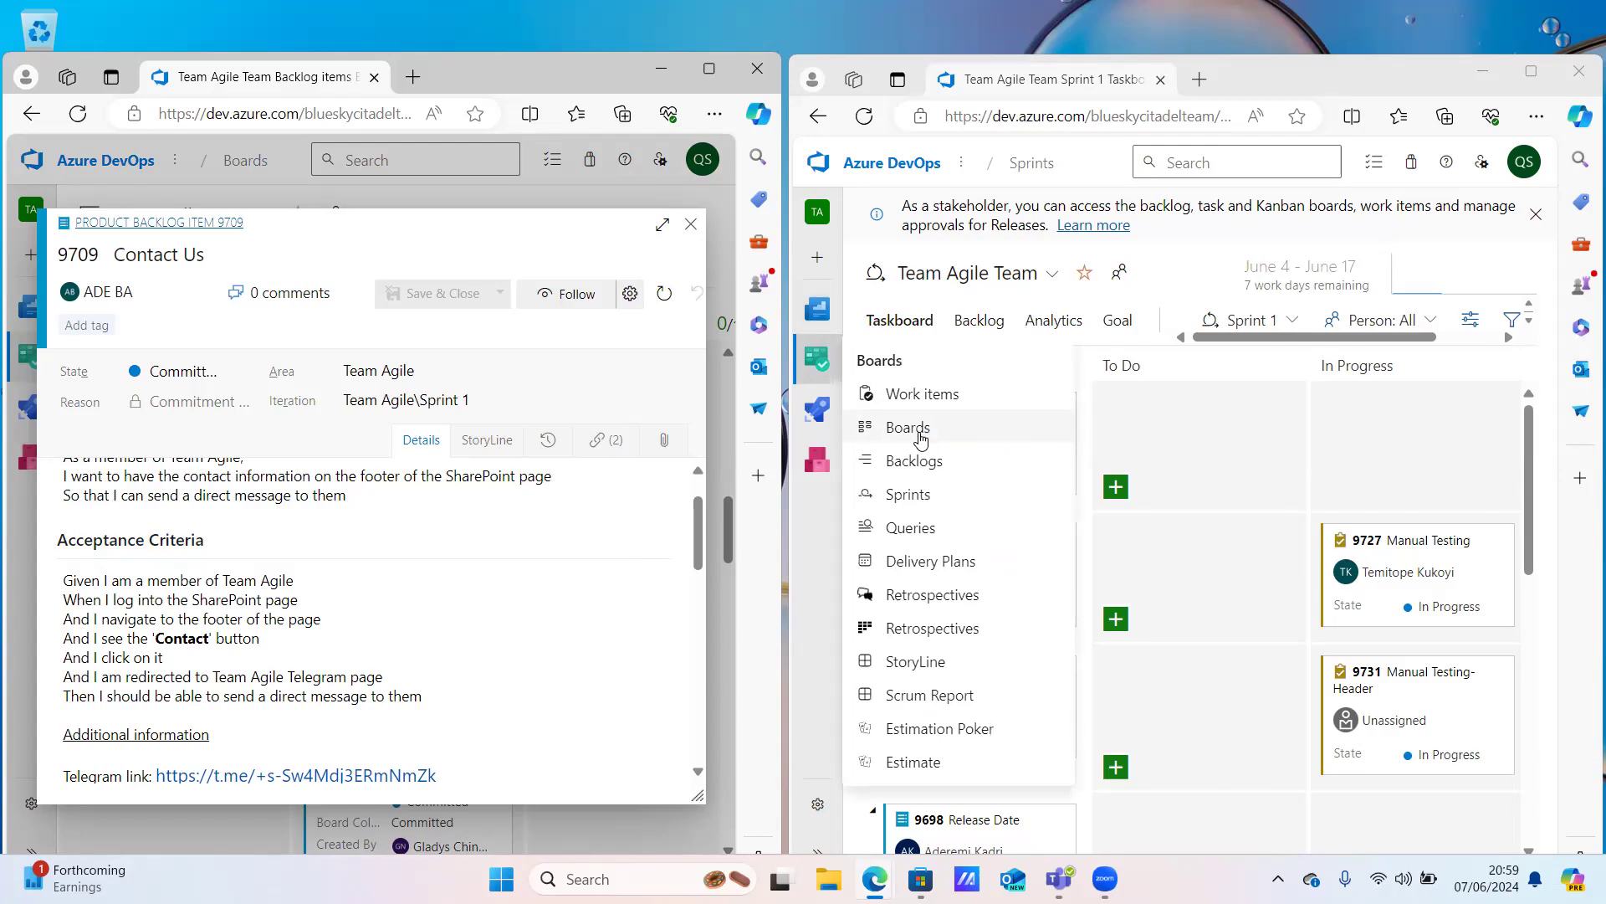
pyautogui.click(920, 431)
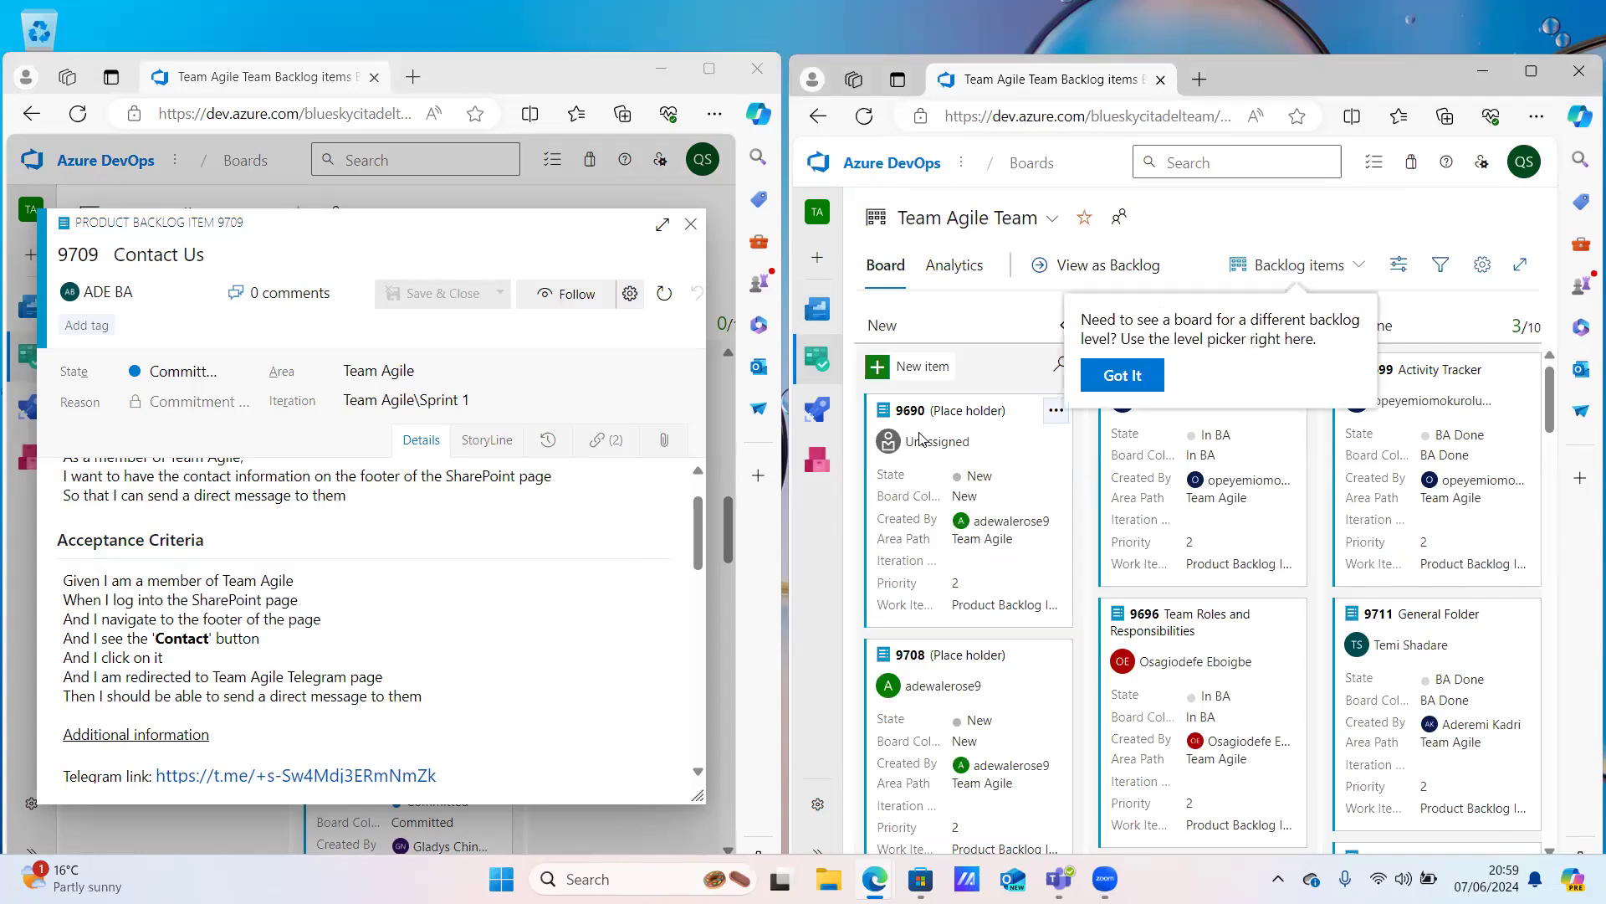
# Find the Contact Us backlog item in the Committed column of the second window's board and open its details
pyautogui.scroll(-1, 1017, 533)
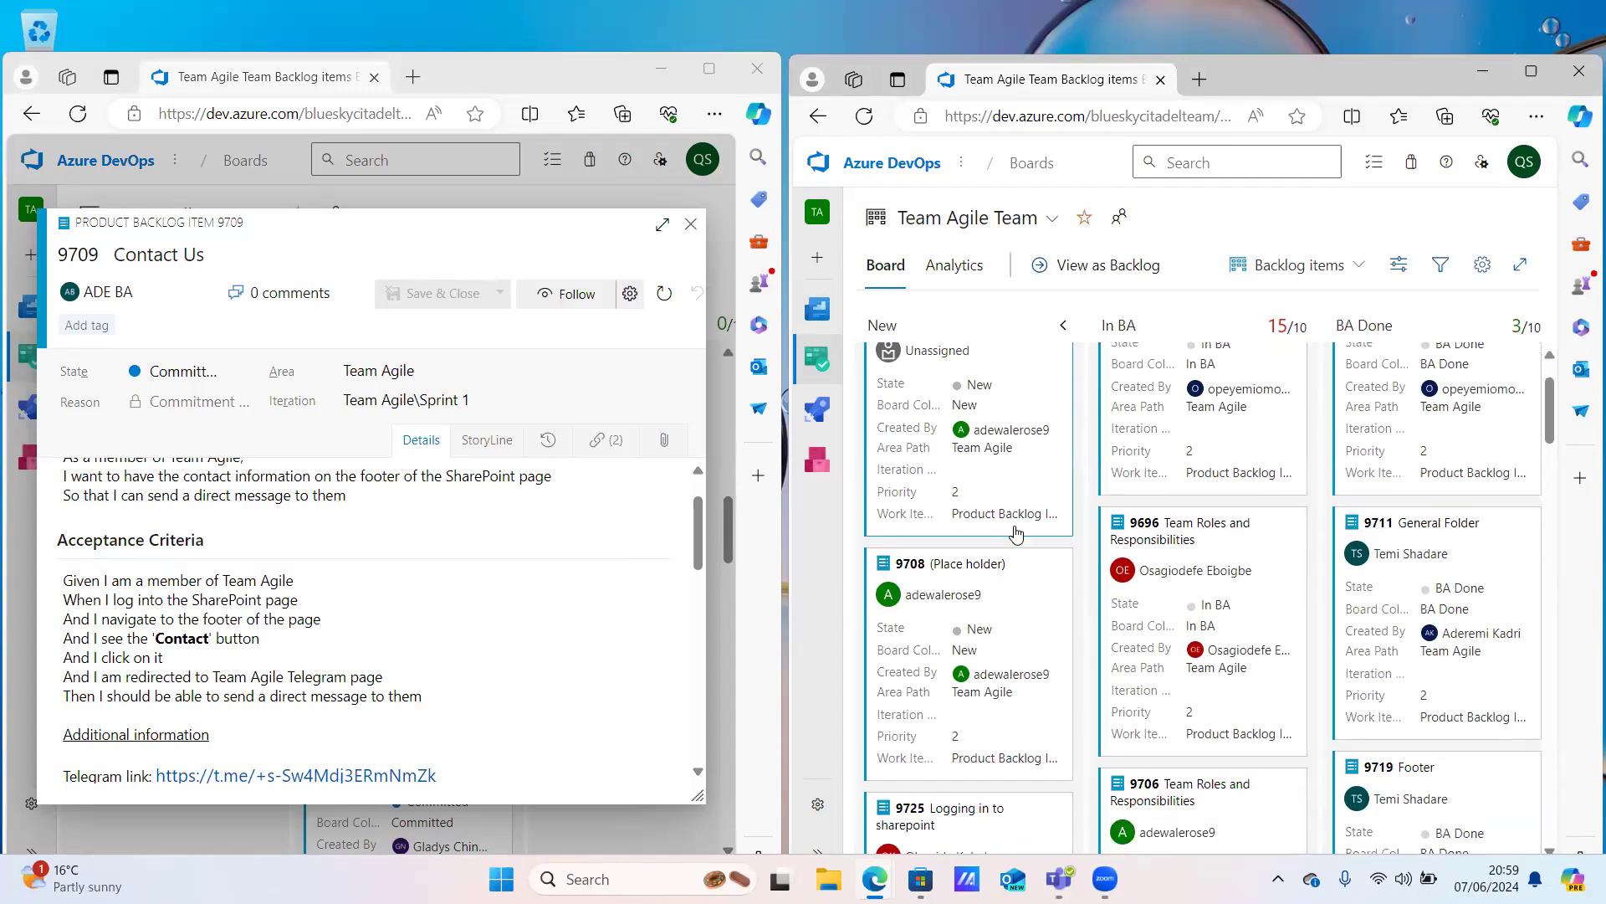
pyautogui.scroll(1, 1017, 533)
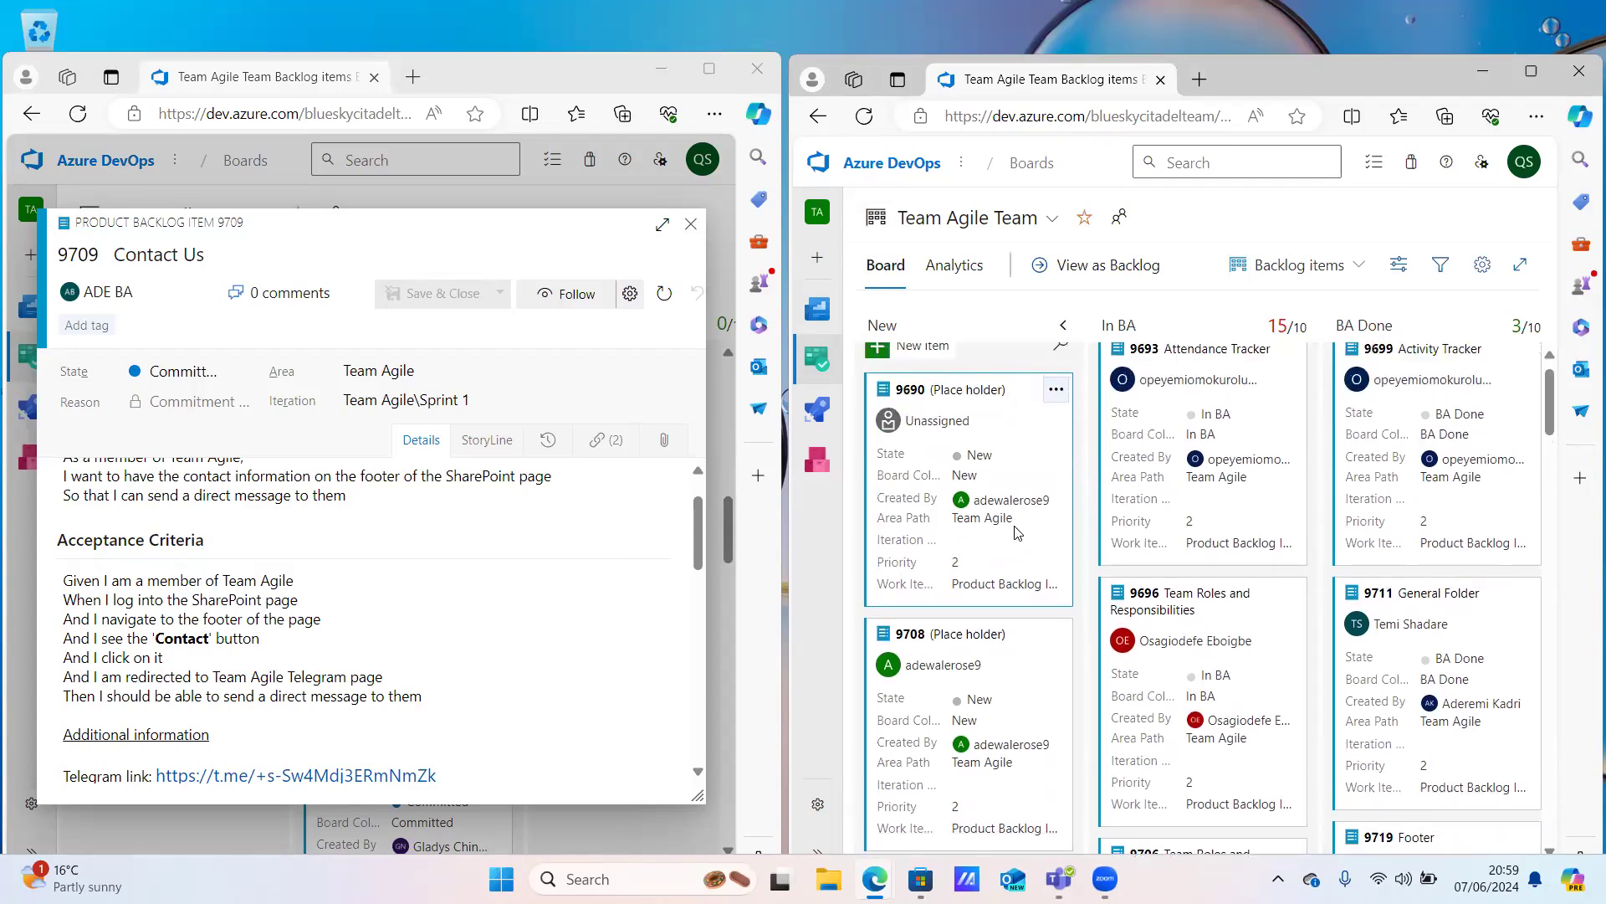
pyautogui.scroll(-1, 1098, 539)
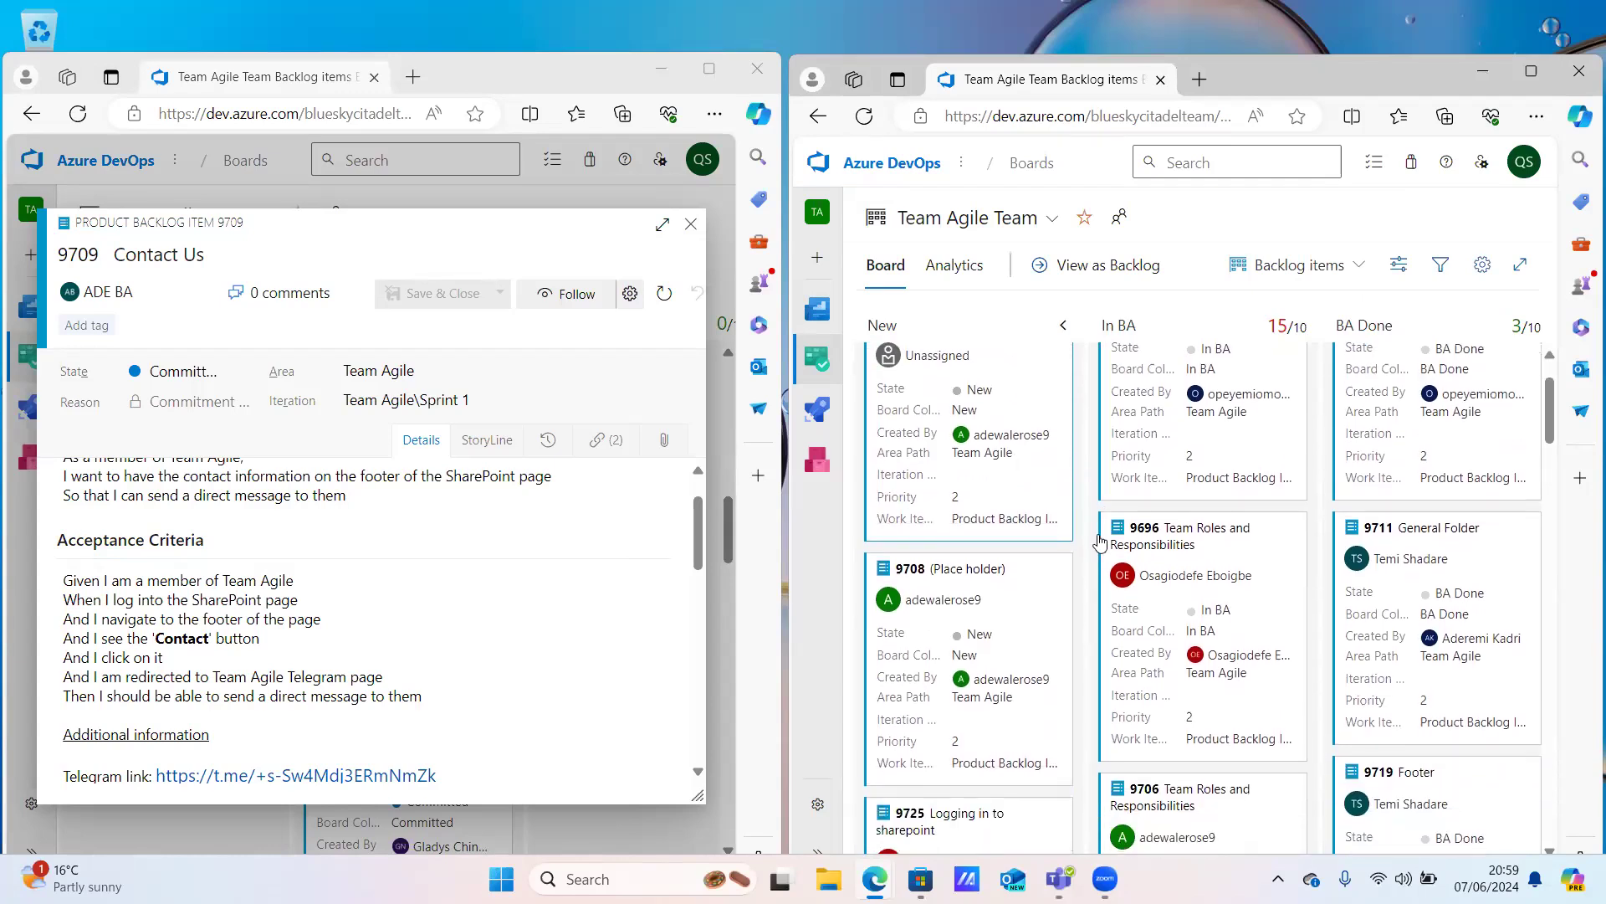
pyautogui.hscroll(2, 1099, 540)
pyautogui.hscroll(10, 1099, 540)
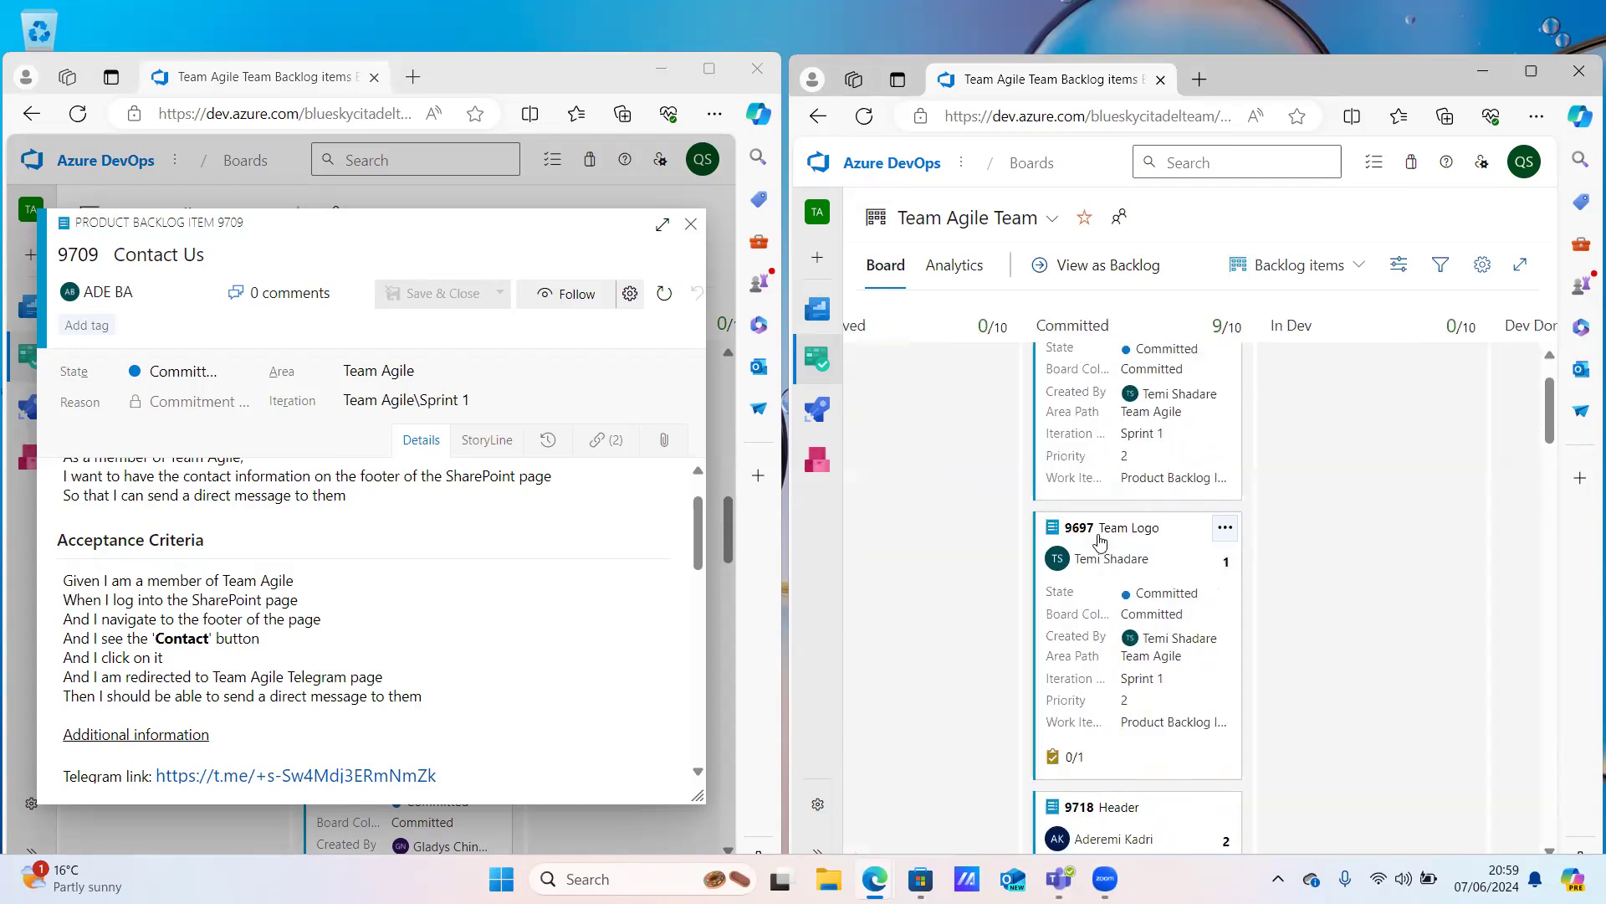
pyautogui.scroll(1, 1105, 549)
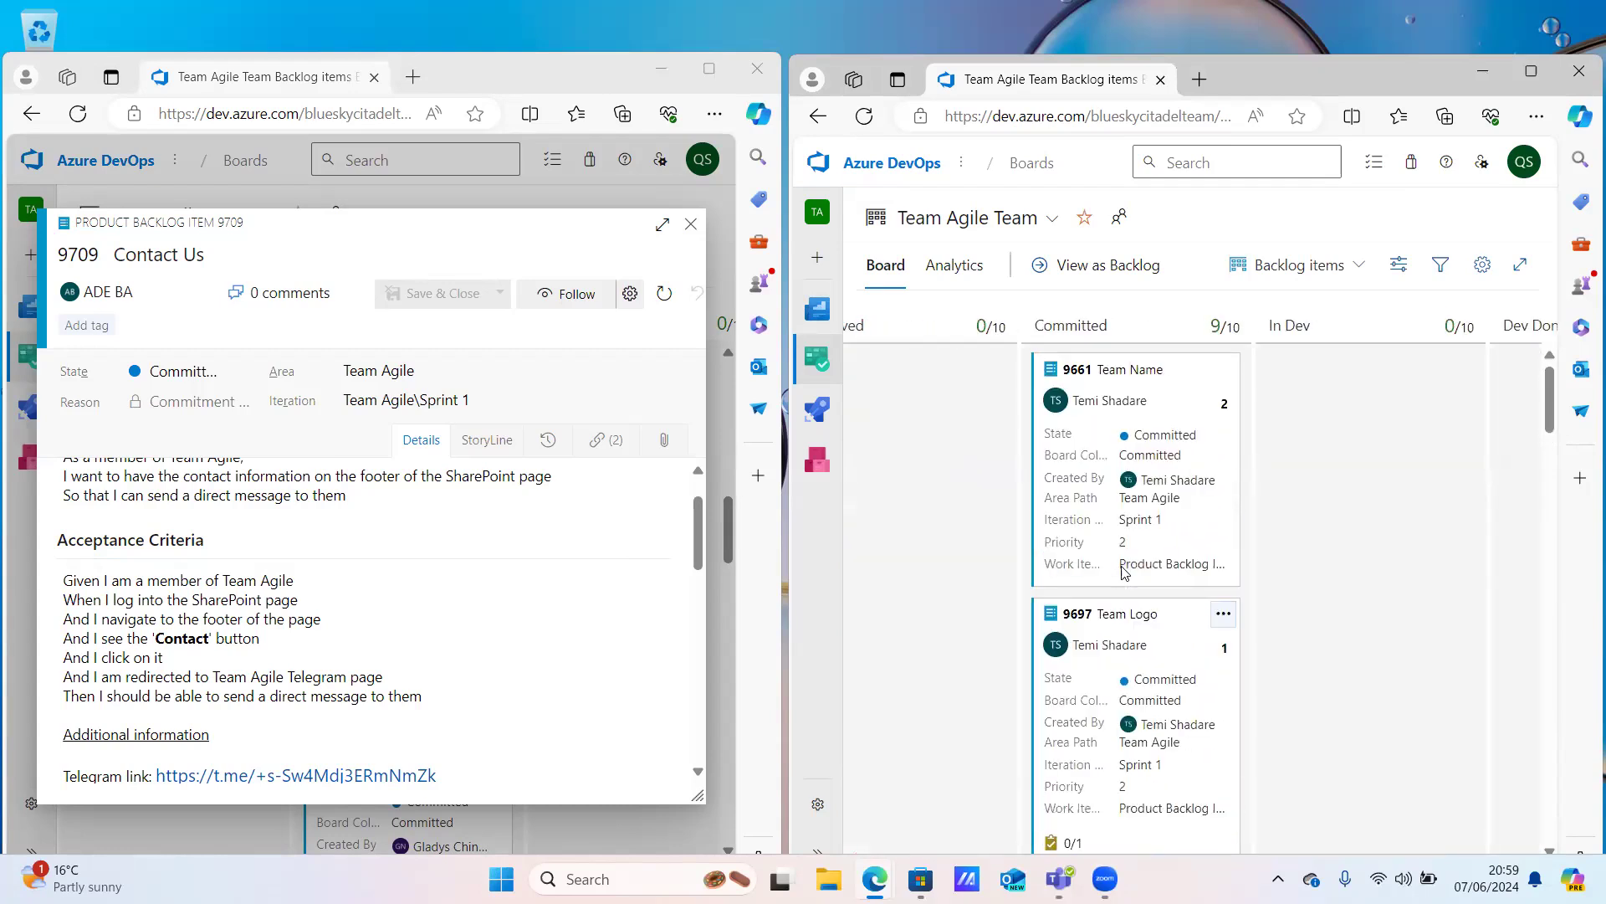
pyautogui.scroll(-1, 1121, 569)
pyautogui.scroll(-9, 1123, 571)
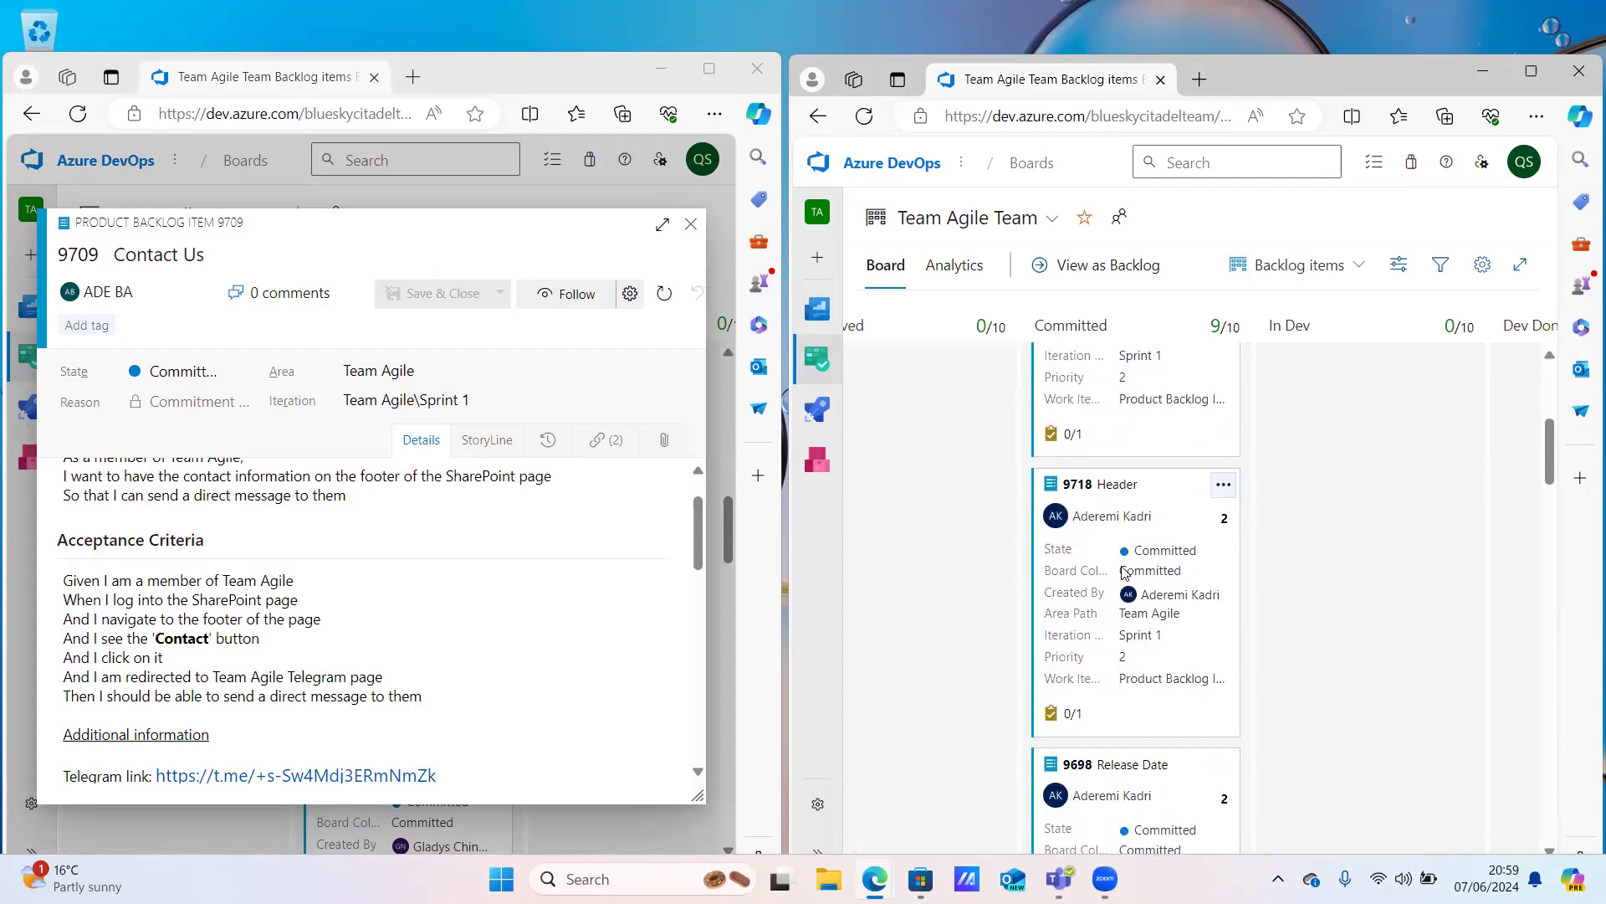
pyautogui.scroll(-1, 1124, 572)
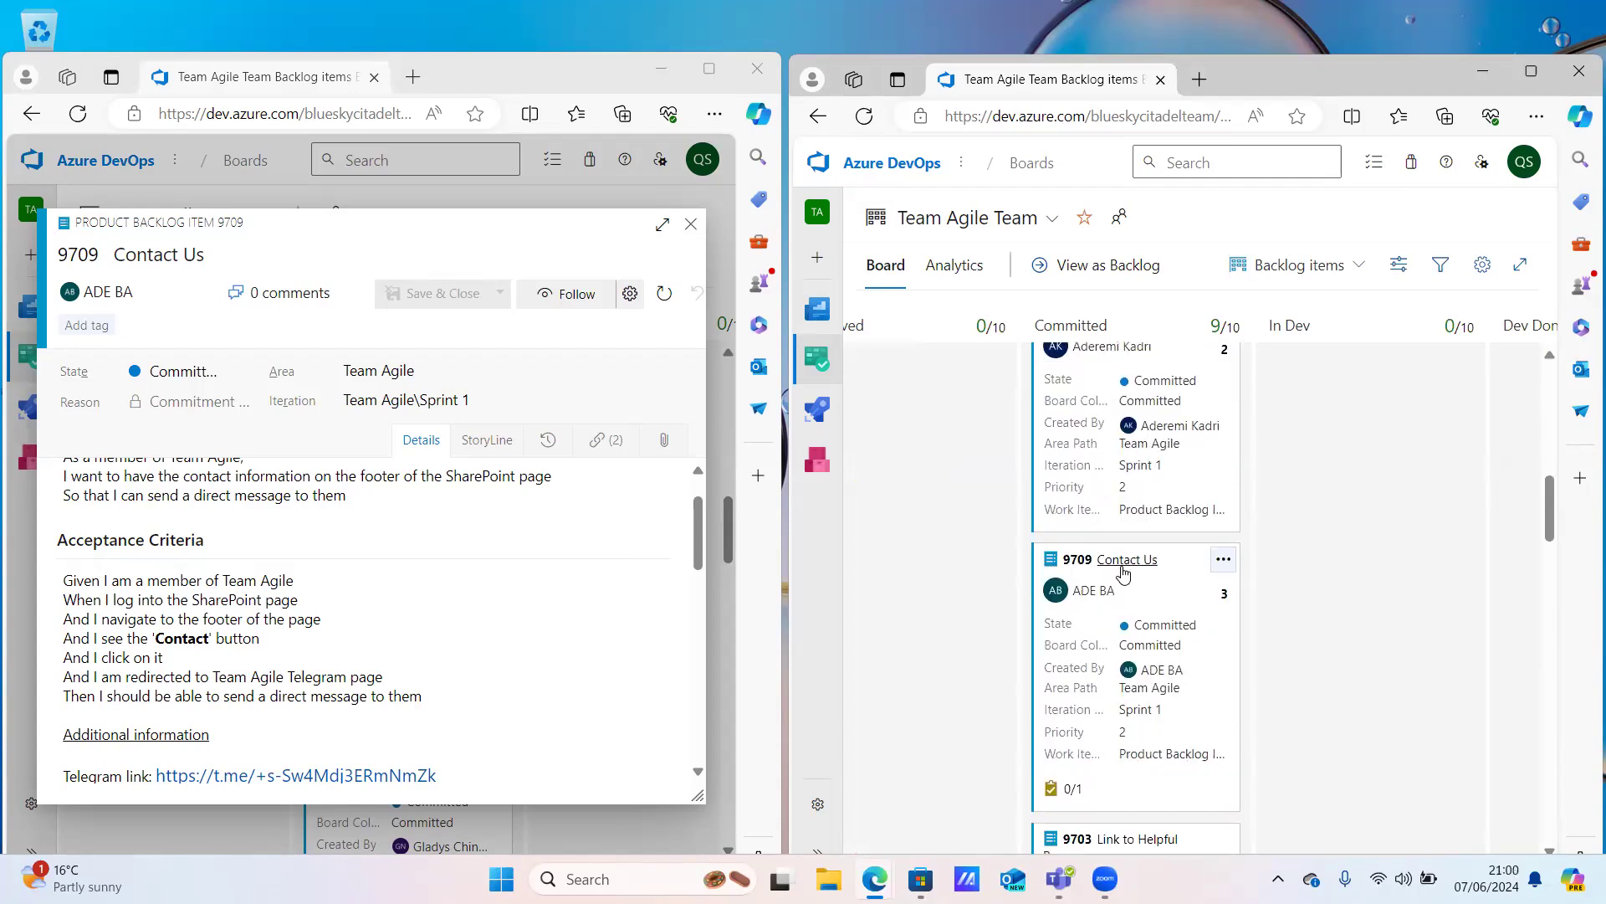
pyautogui.click(1123, 562)
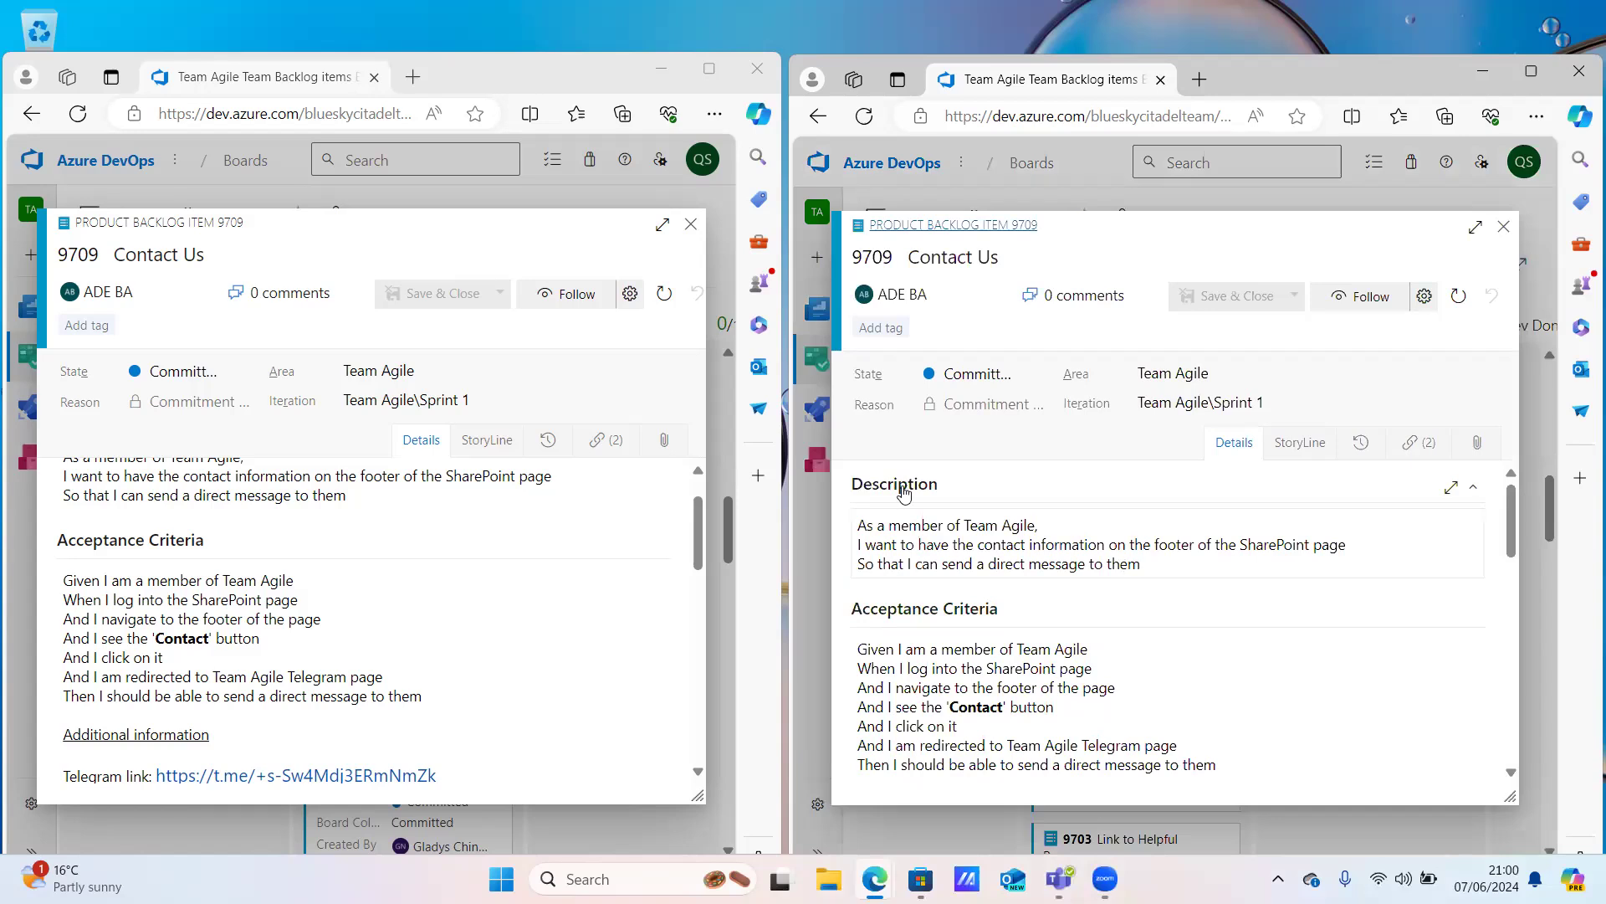
# Review the Contact Us item's remaining details in the first window through Related Work, including the options for adding a link
pyautogui.scroll(-3, 486, 577)
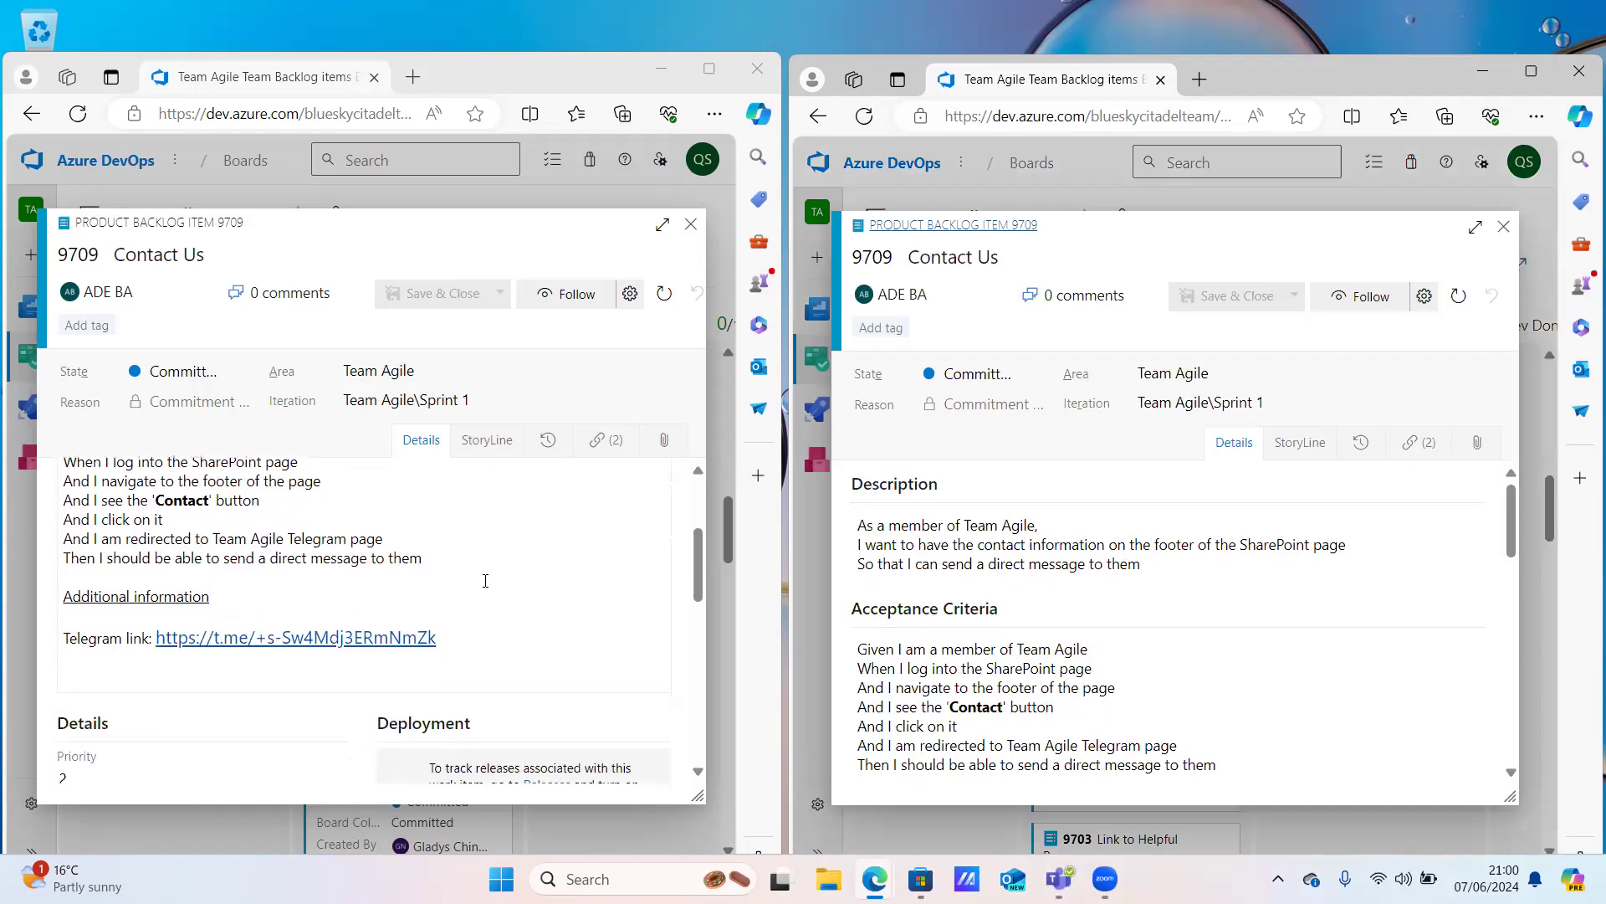
pyautogui.scroll(-3, 485, 581)
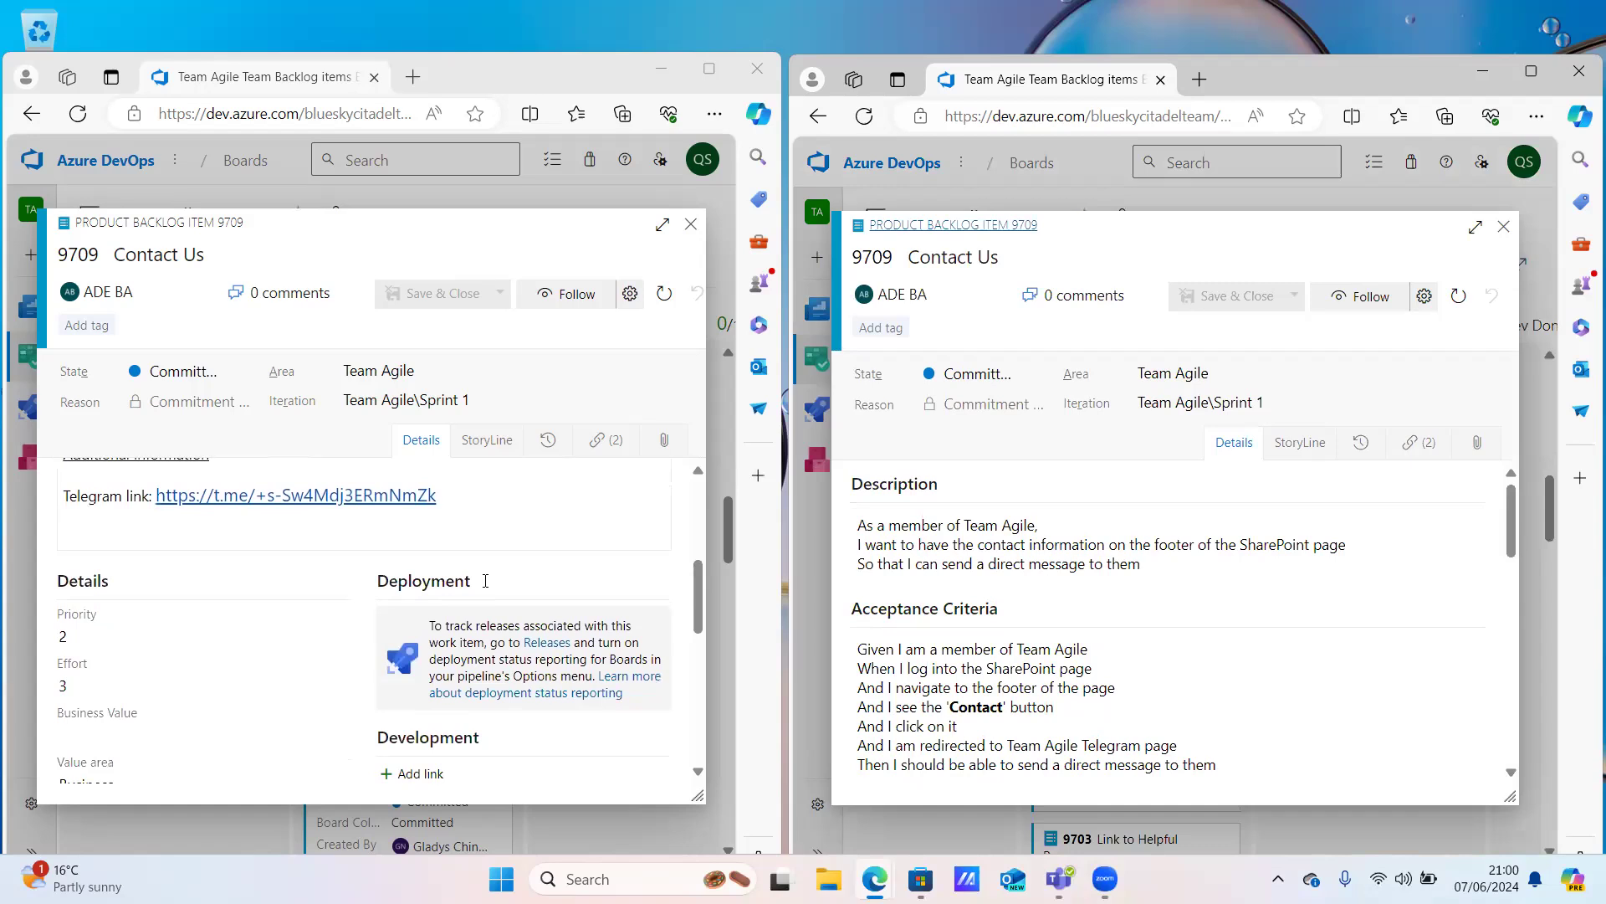
pyautogui.scroll(-6, 486, 580)
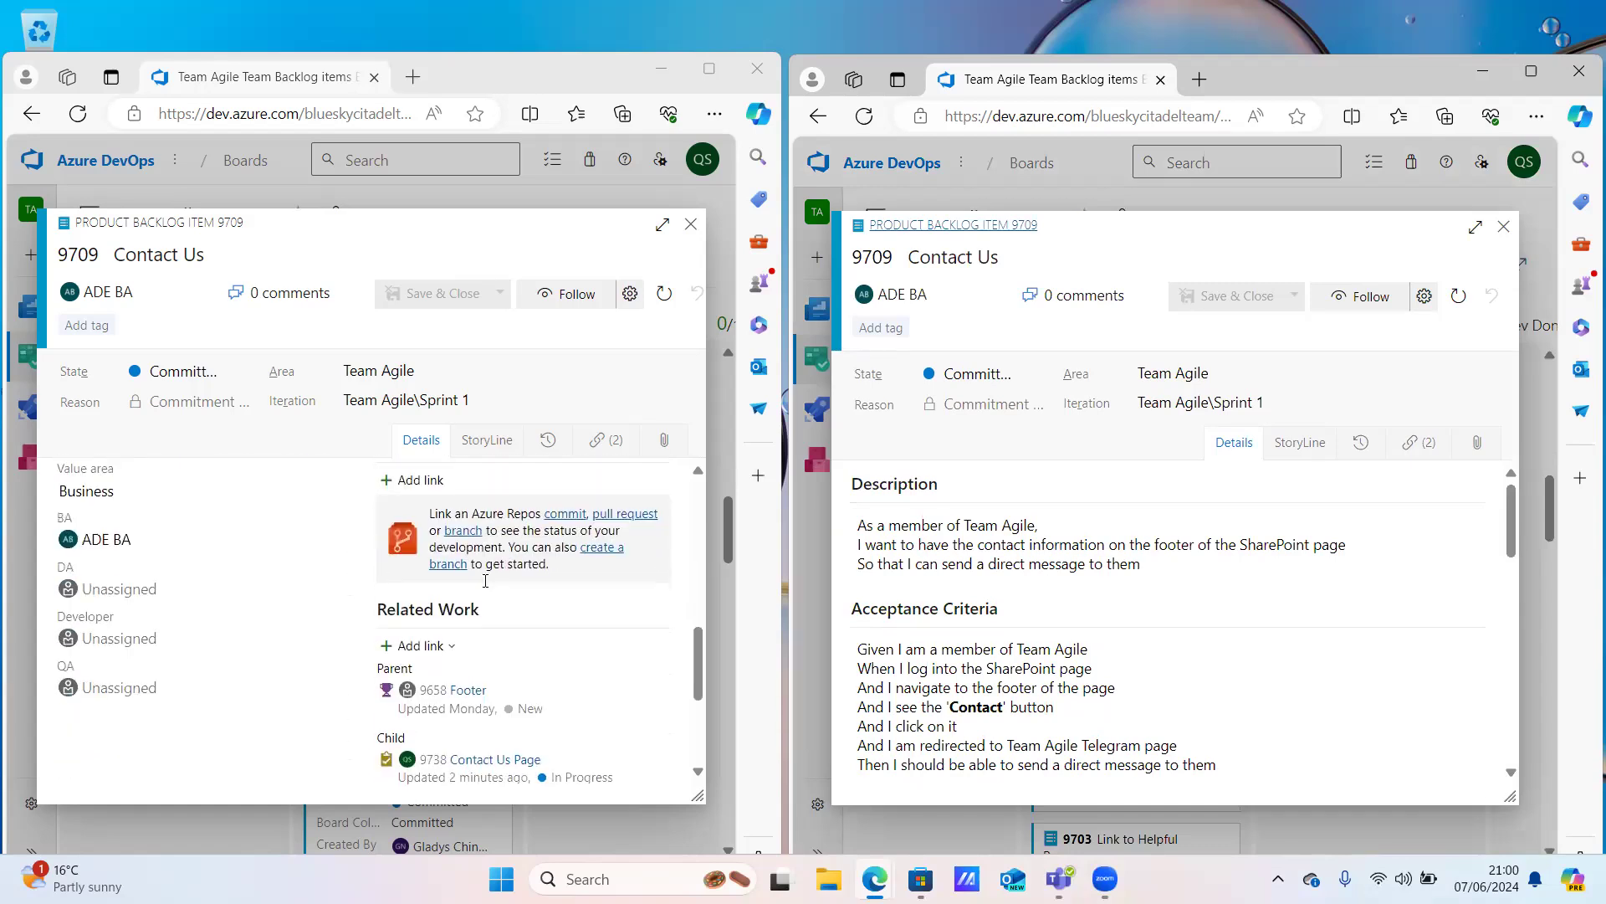
pyautogui.scroll(-2, 485, 581)
pyautogui.scroll(2, 488, 577)
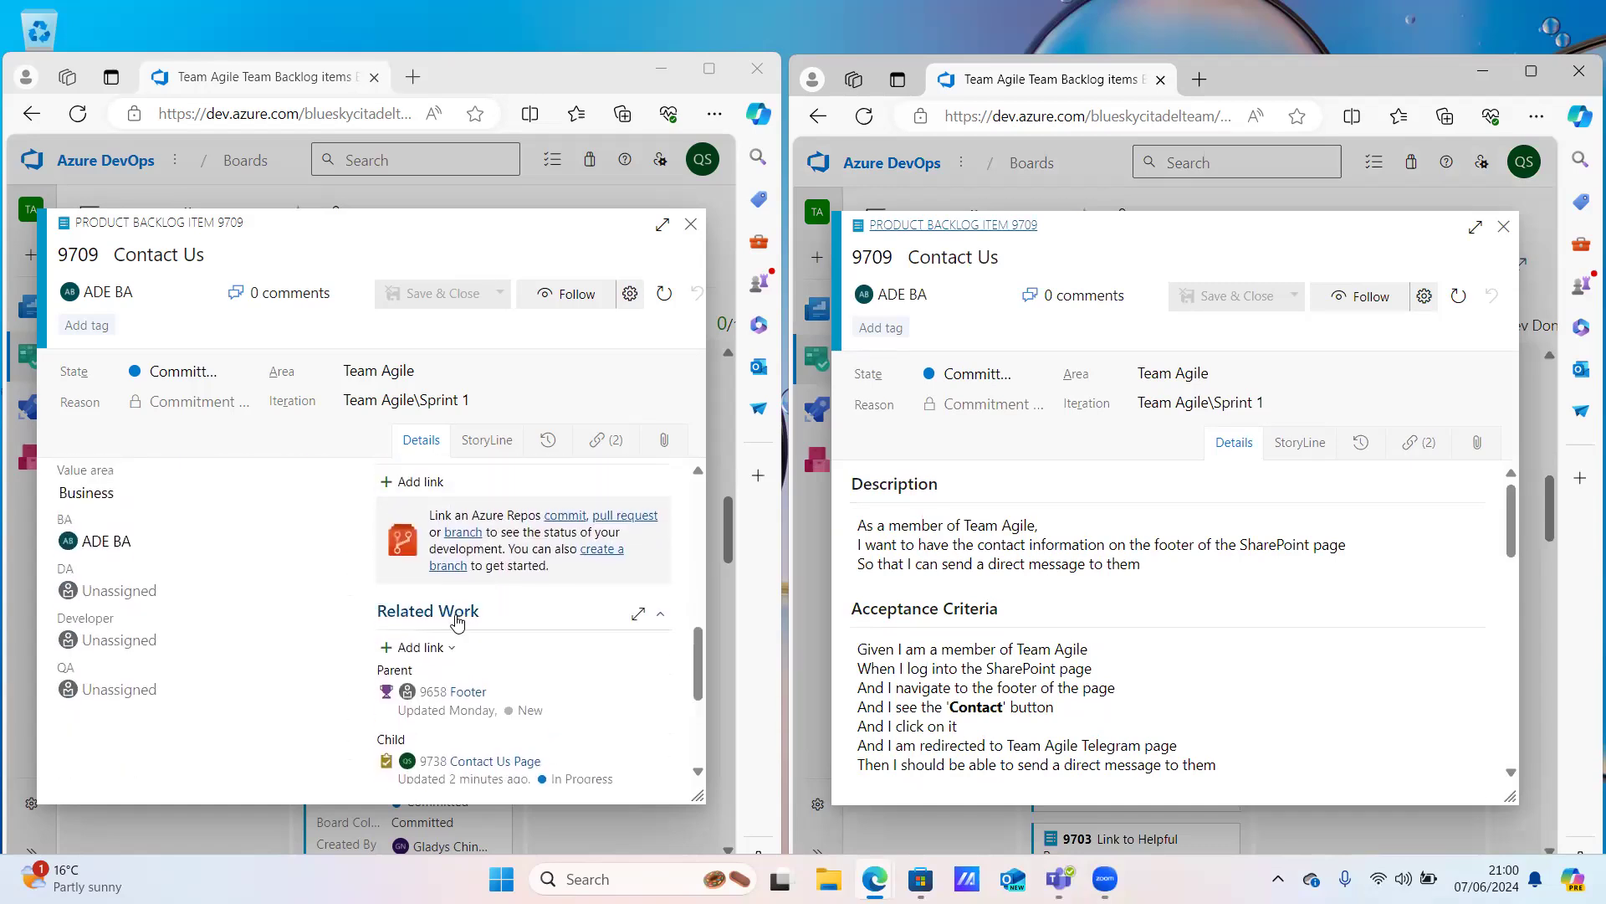
pyautogui.click(452, 661)
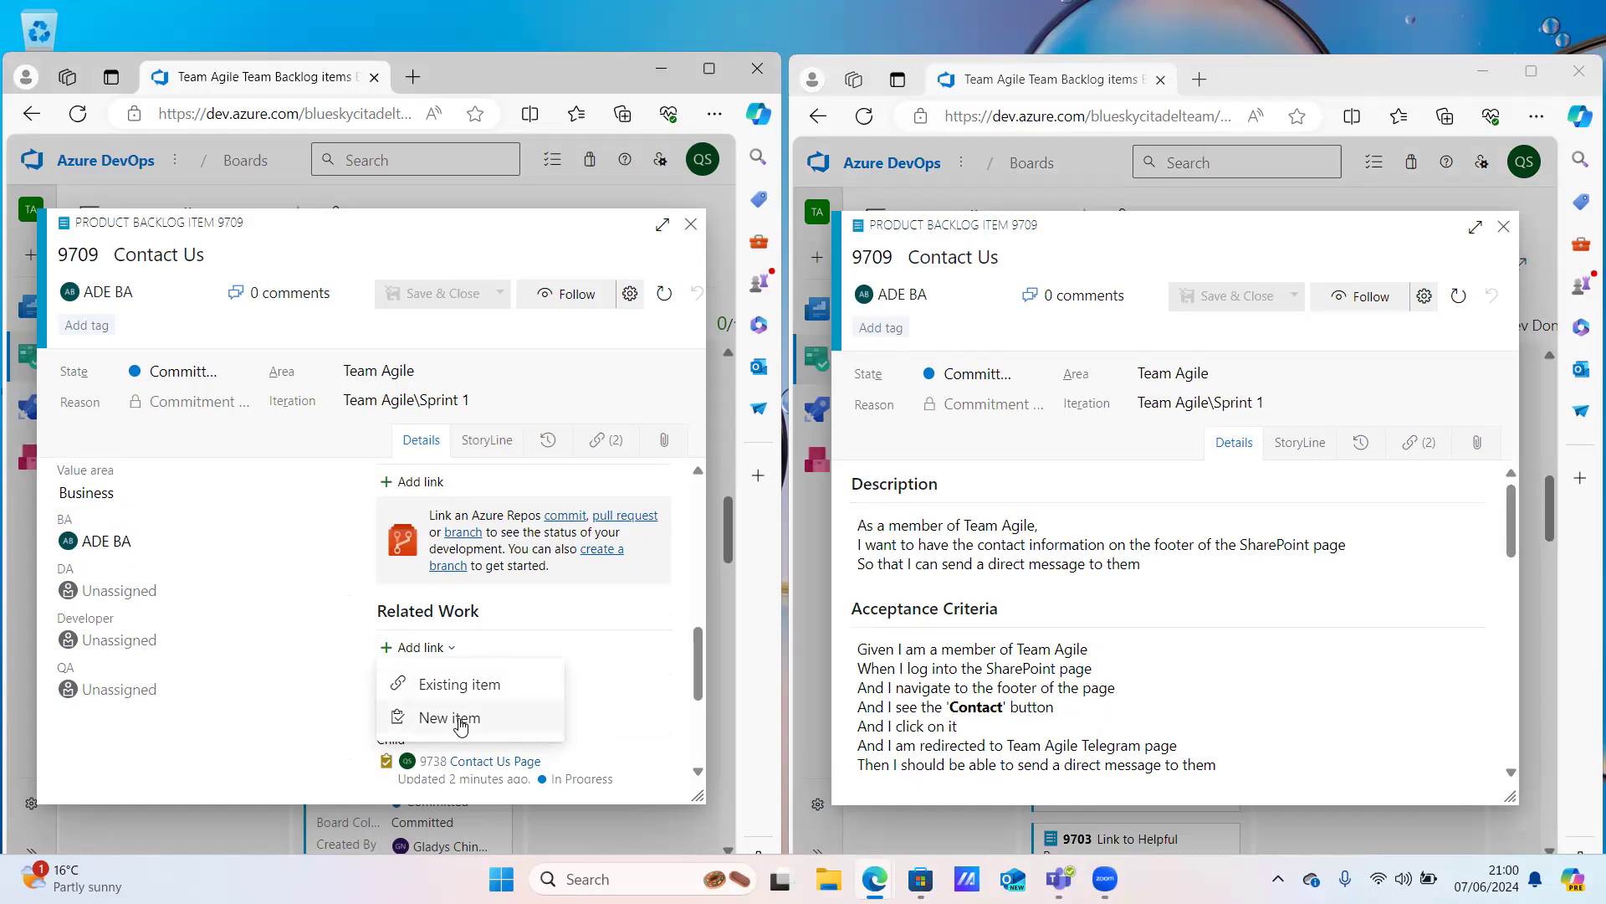
pyautogui.click(358, 686)
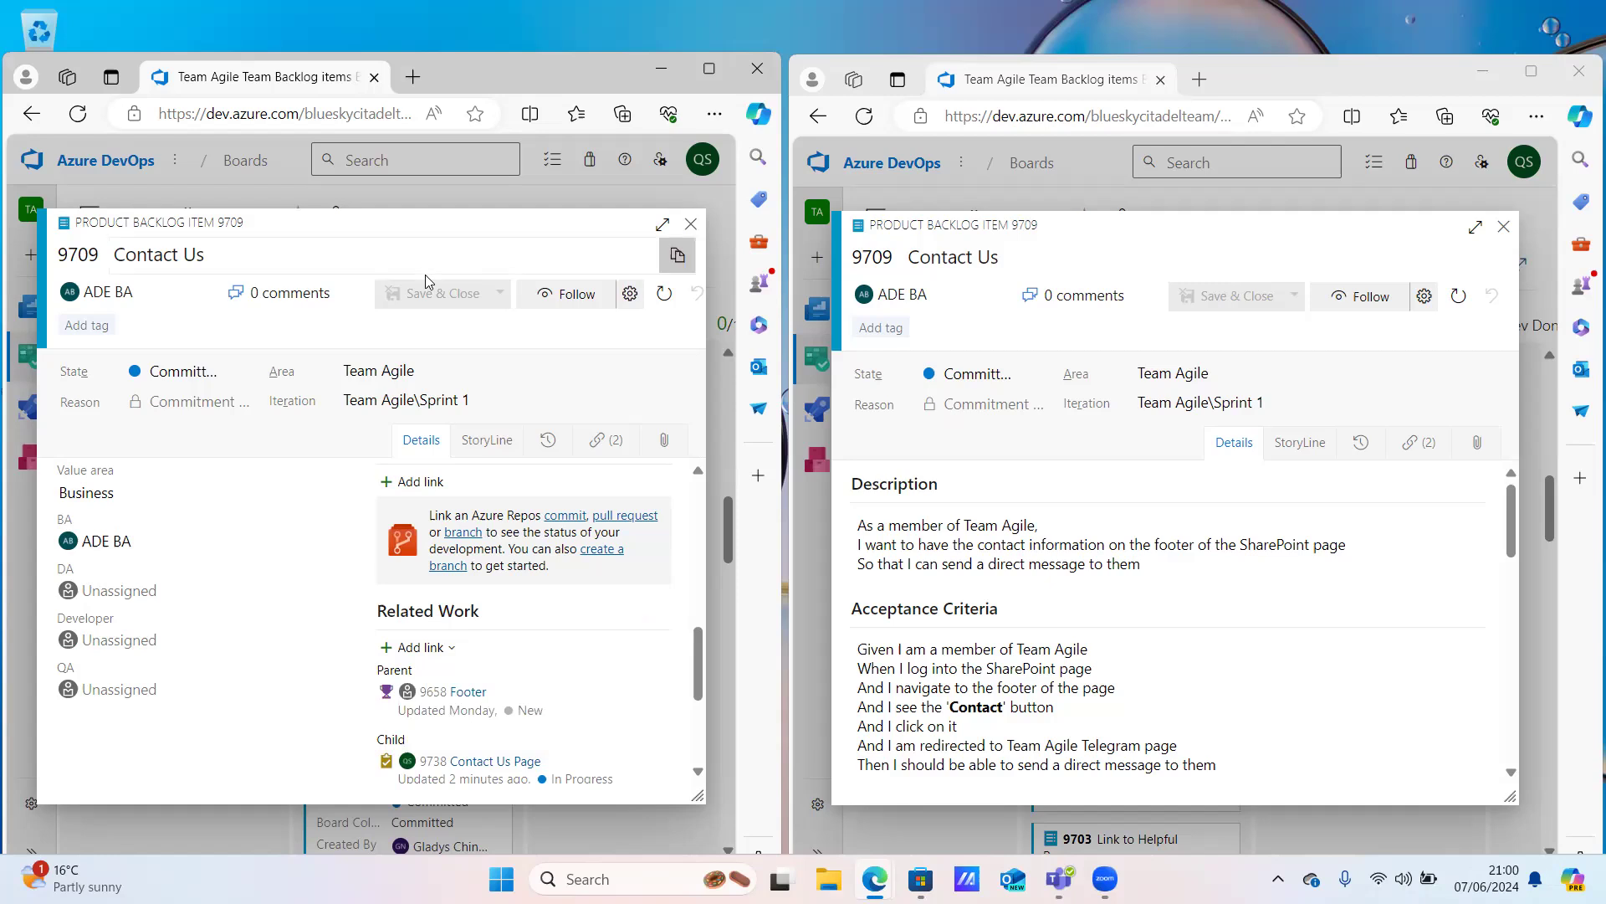
# Close the Contact Us backlog item in the first window and reopen it from its board card
pyautogui.click(691, 223)
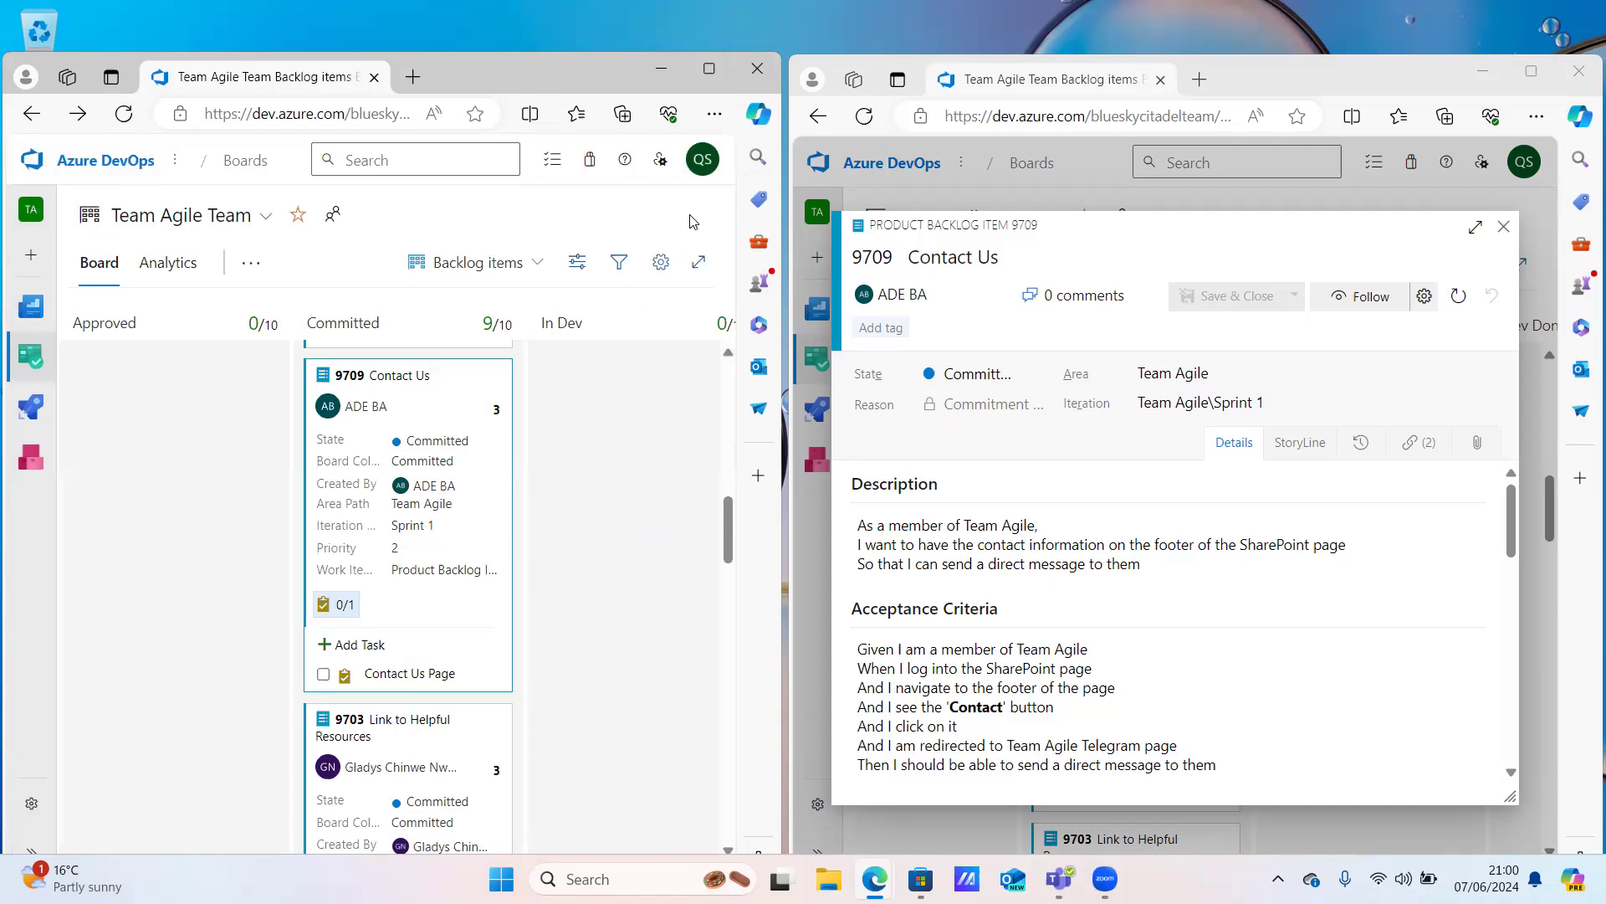
pyautogui.click(397, 376)
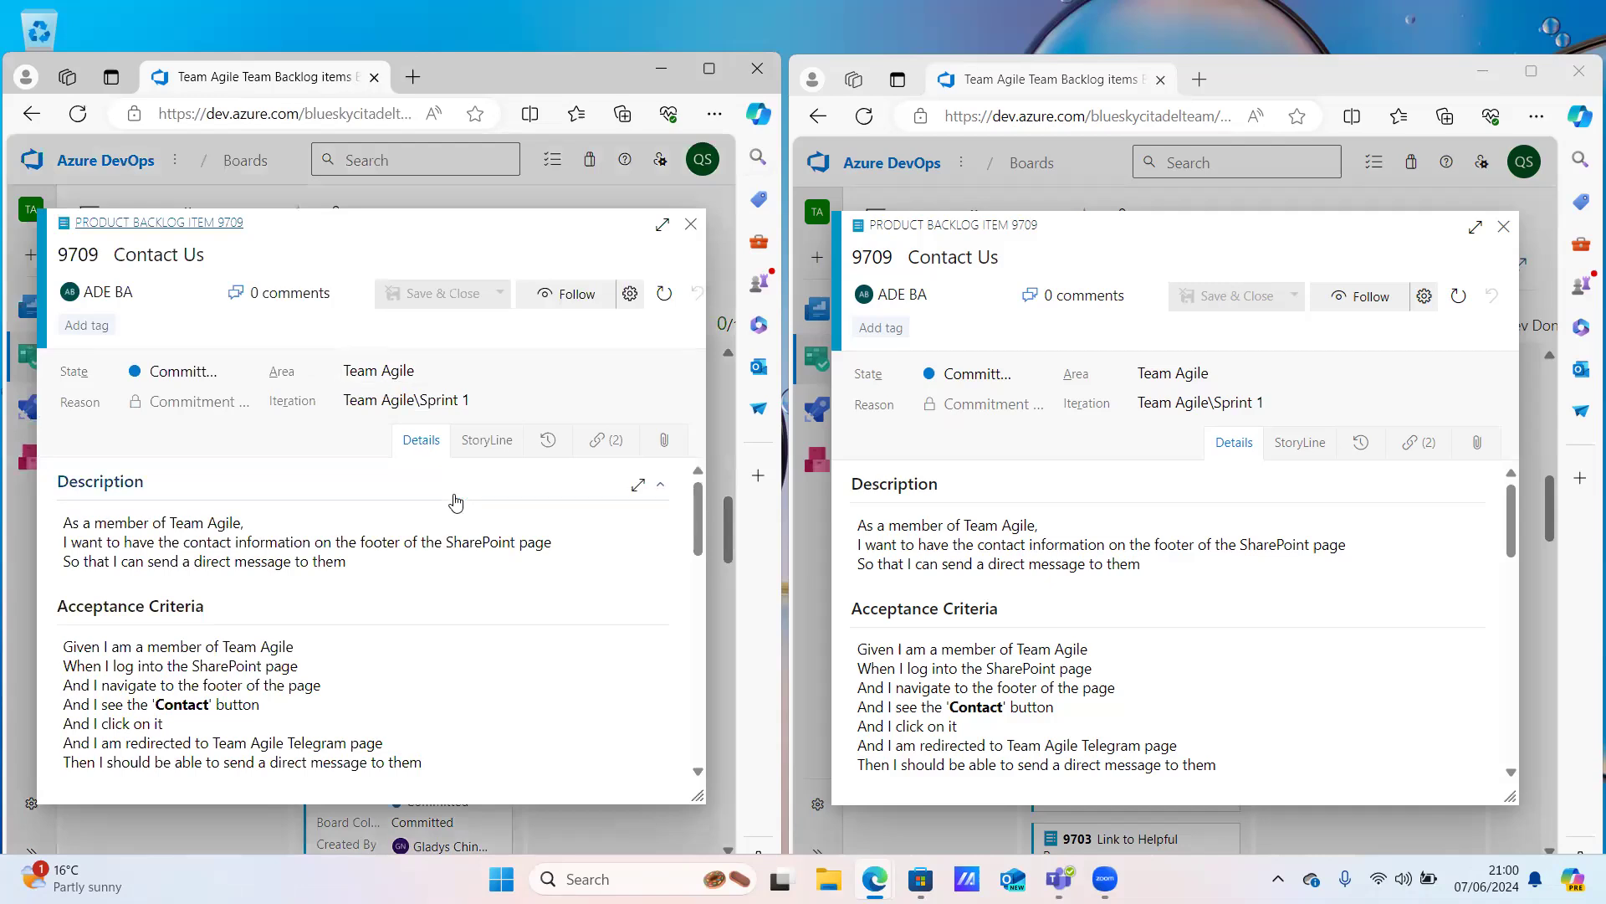
# Start a new linked item from Contact Us in the first window, with link type Child and work item type Test Case
pyautogui.scroll(-5, 455, 494)
pyautogui.scroll(-5, 455, 493)
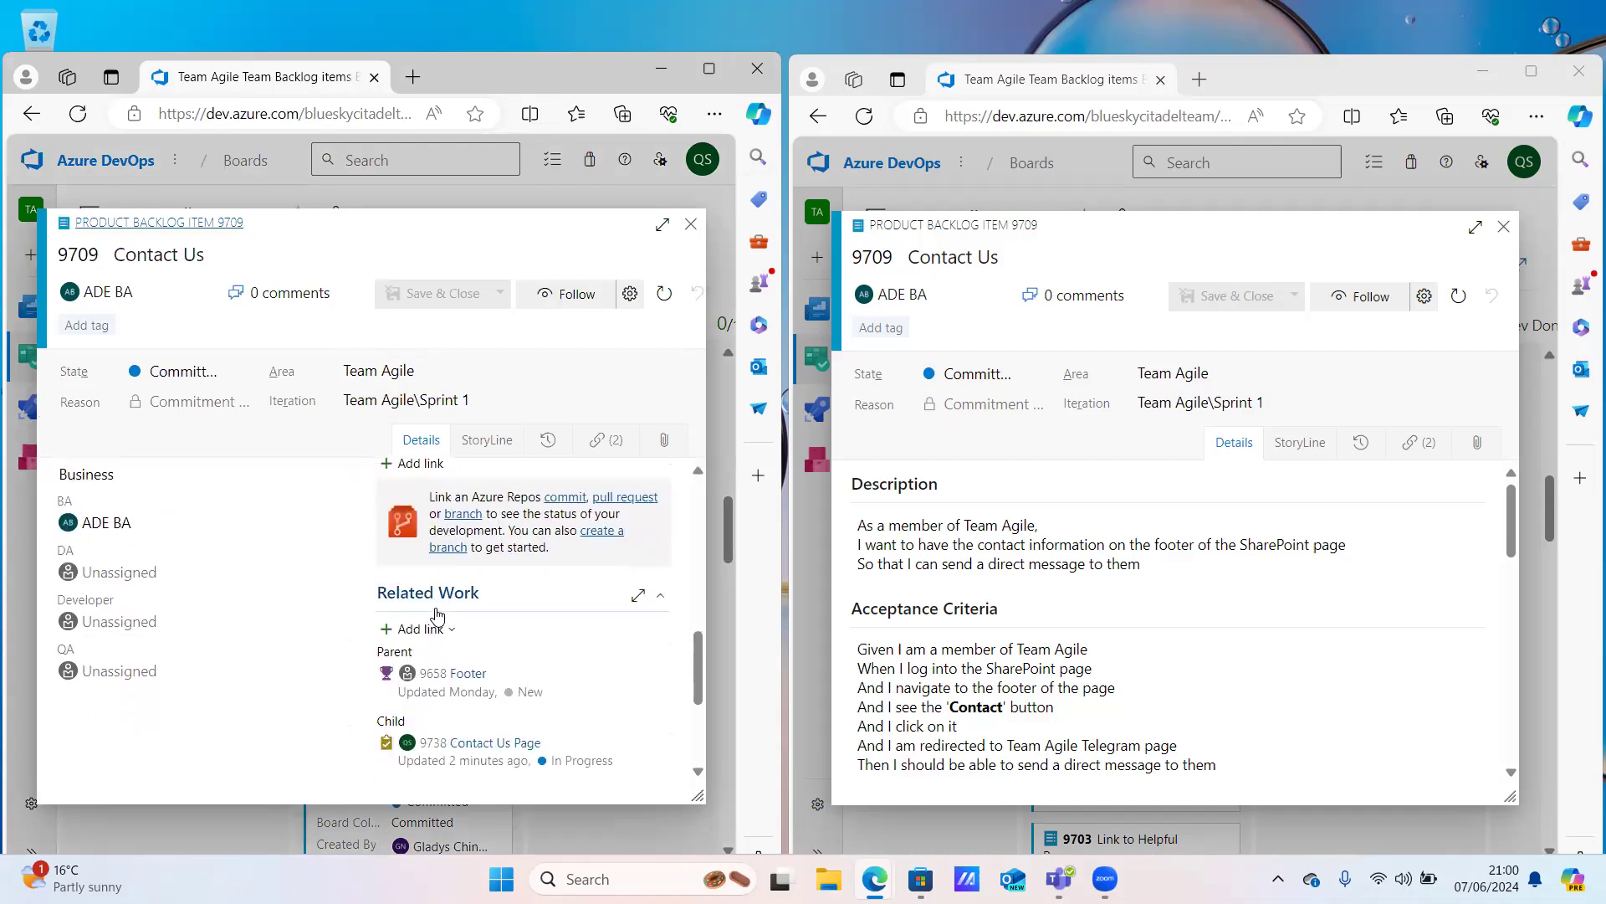
pyautogui.click(449, 640)
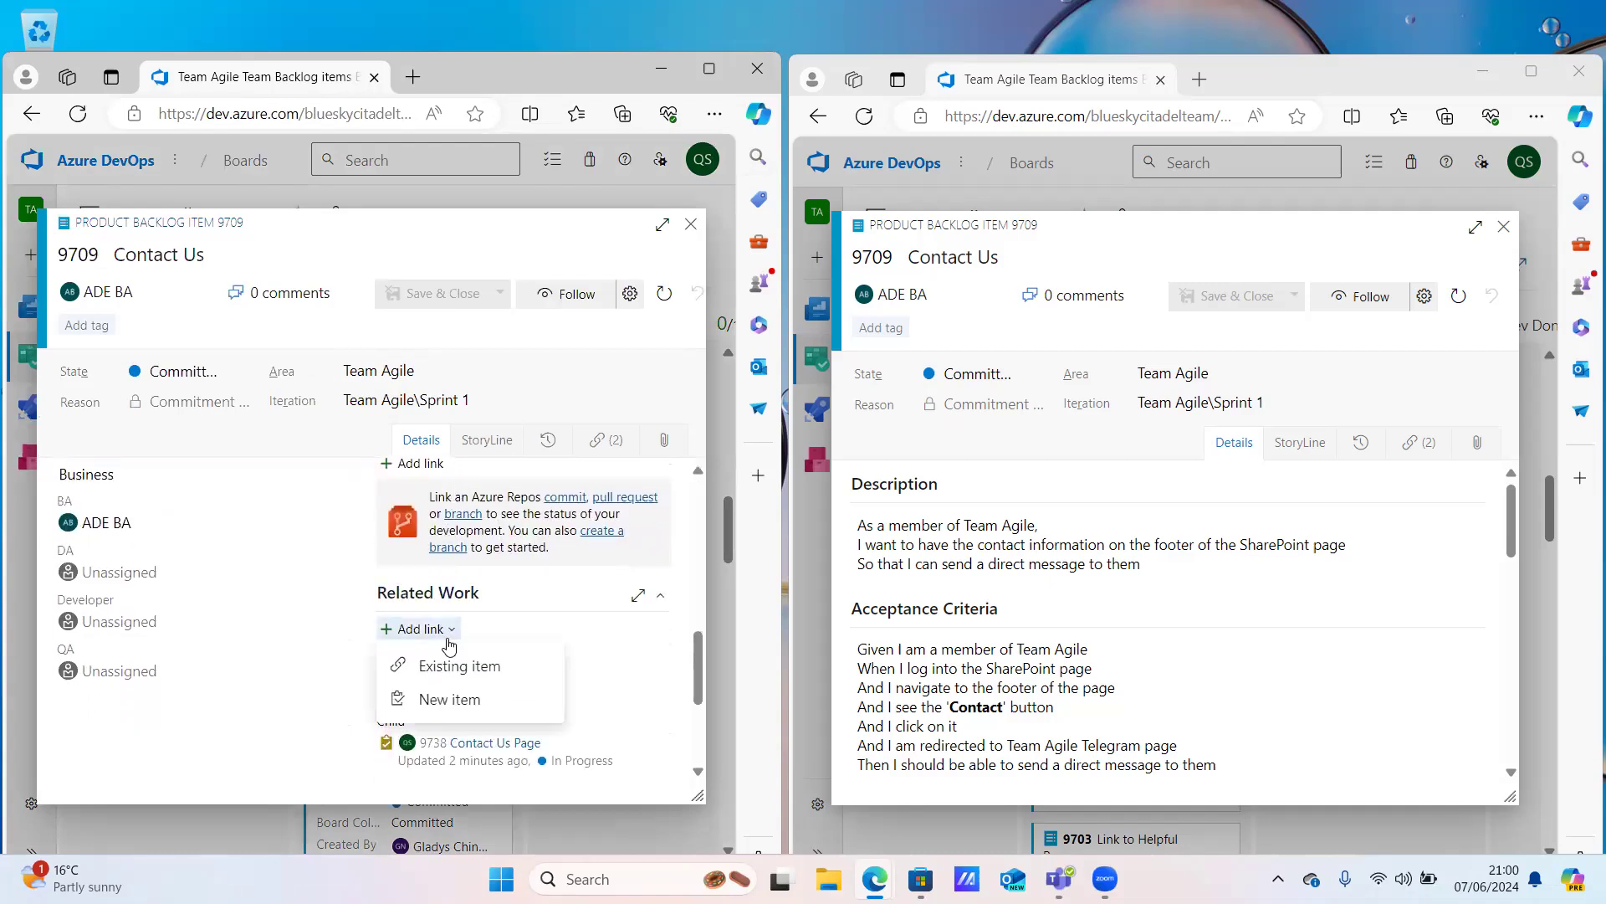
pyautogui.click(450, 700)
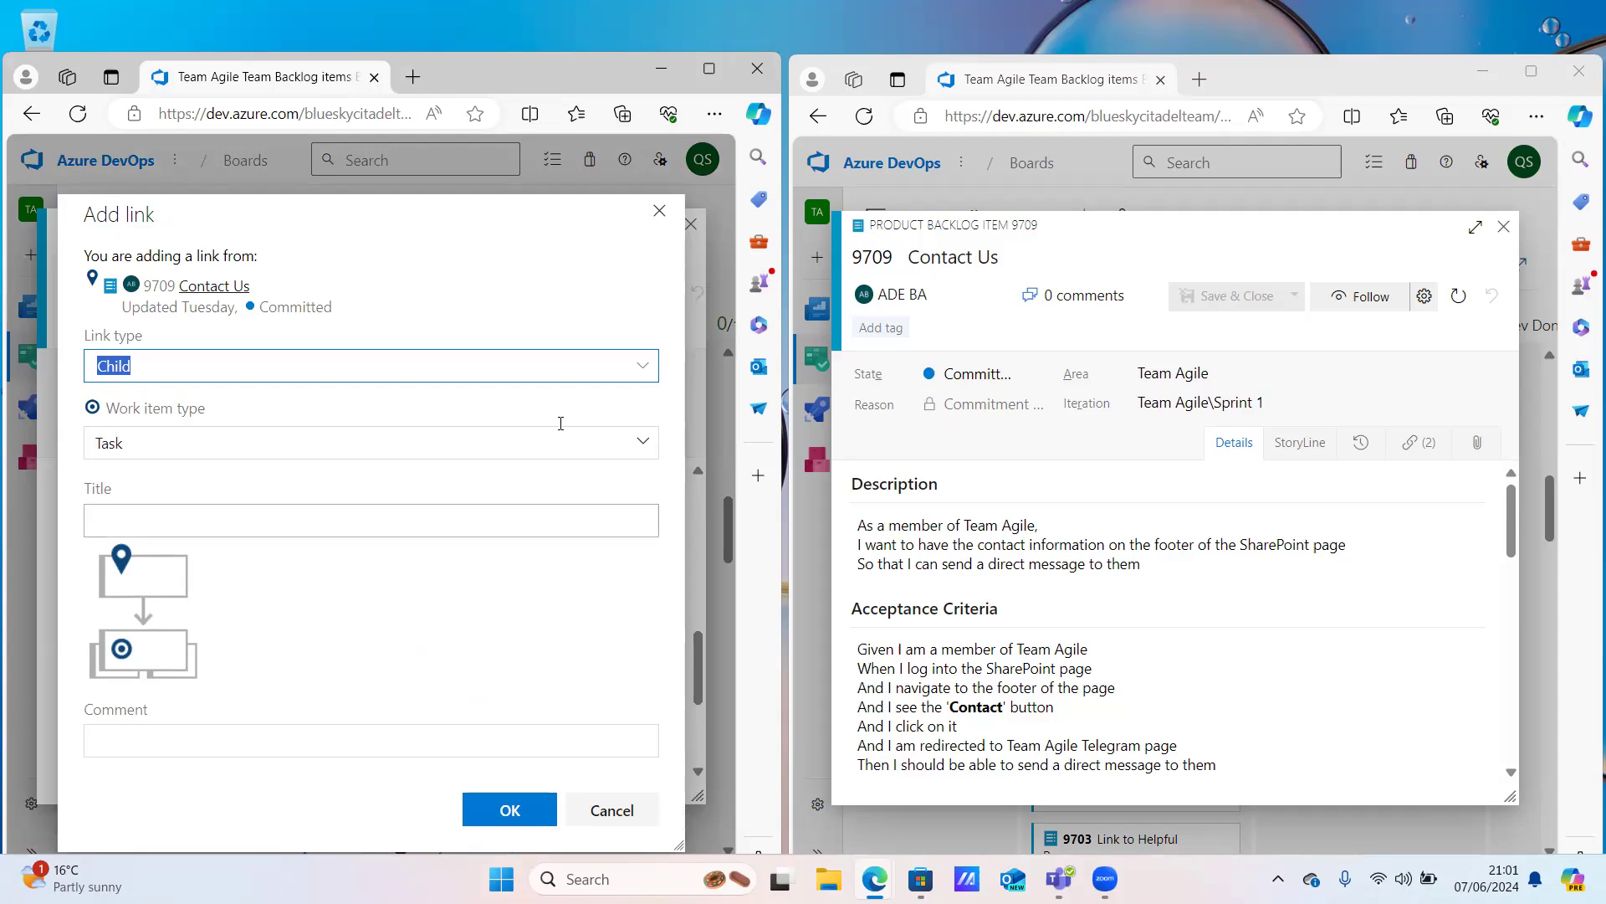
pyautogui.click(654, 369)
pyautogui.click(653, 369)
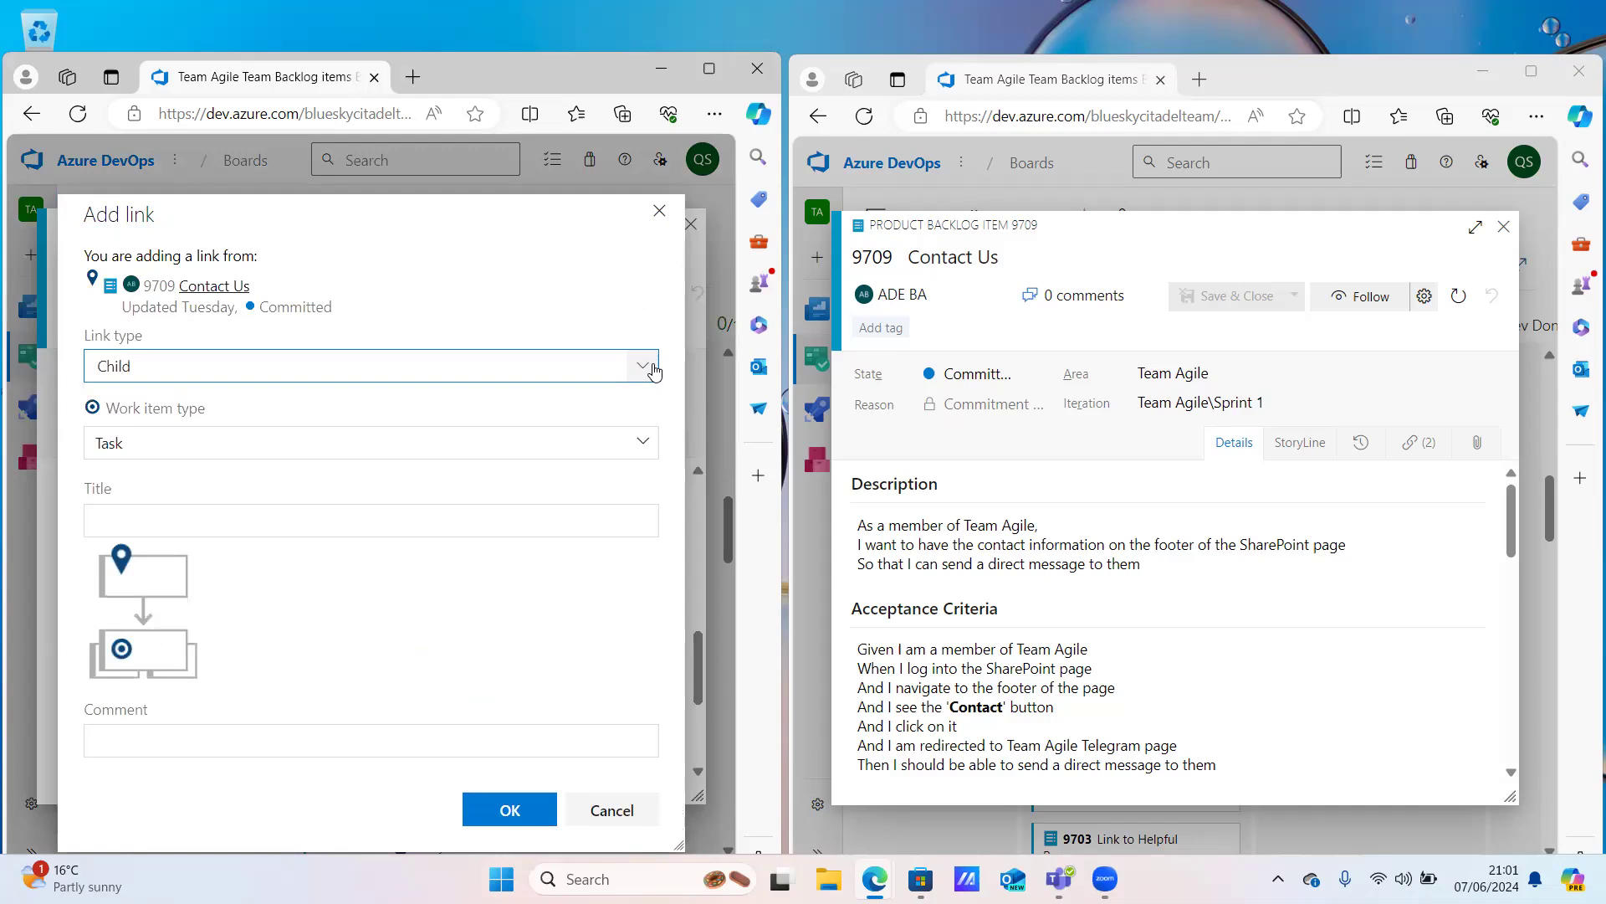
pyautogui.click(636, 445)
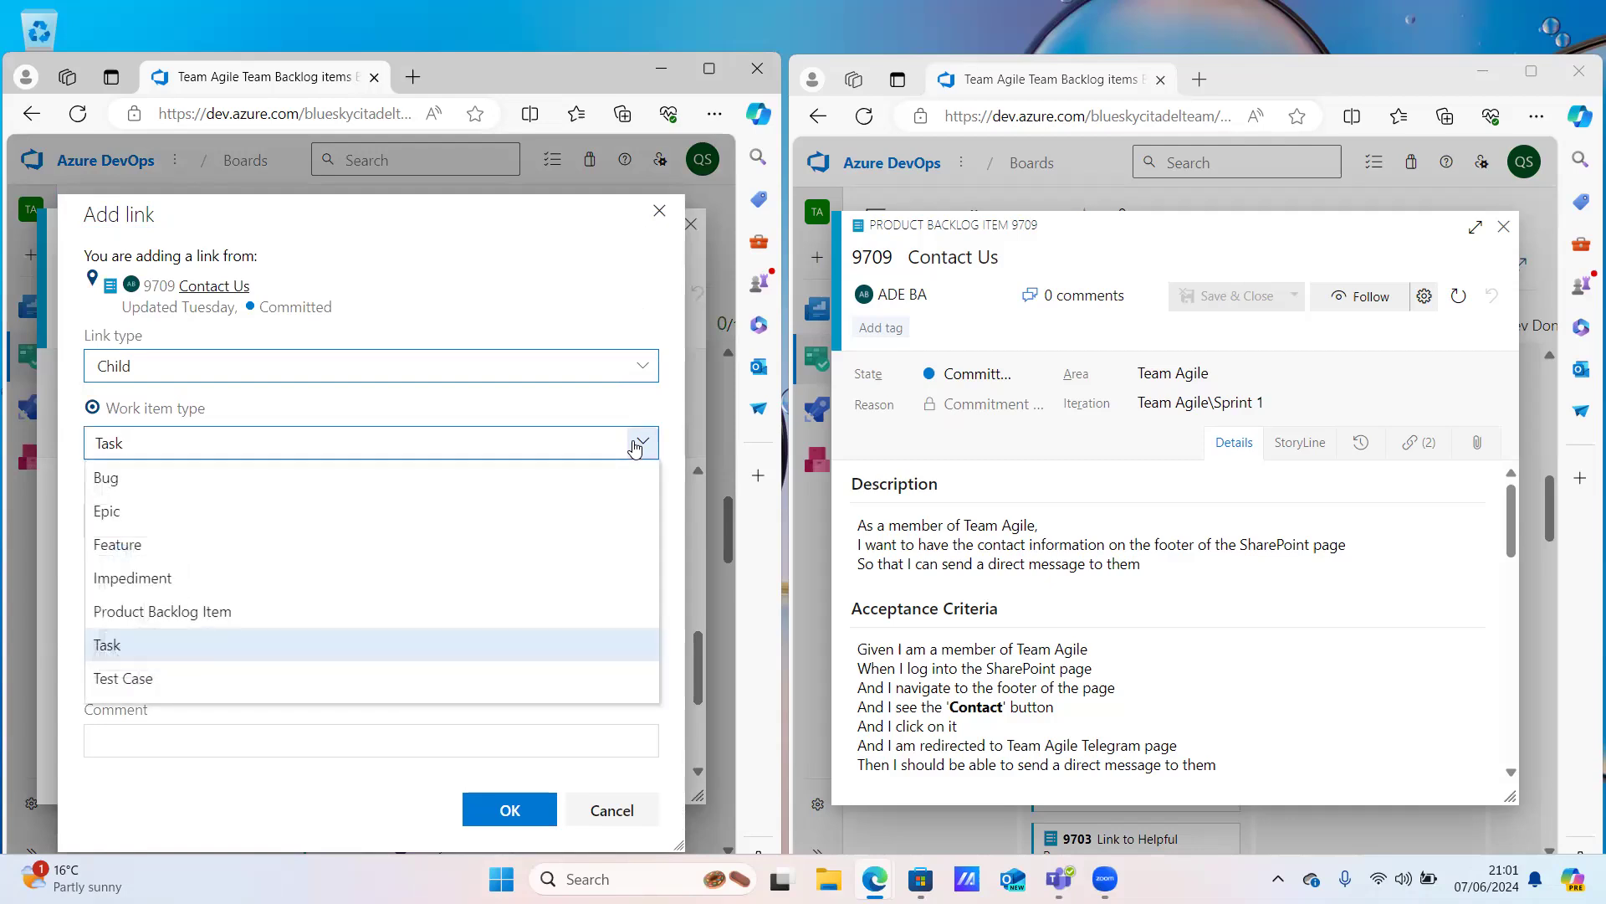
pyautogui.click(415, 692)
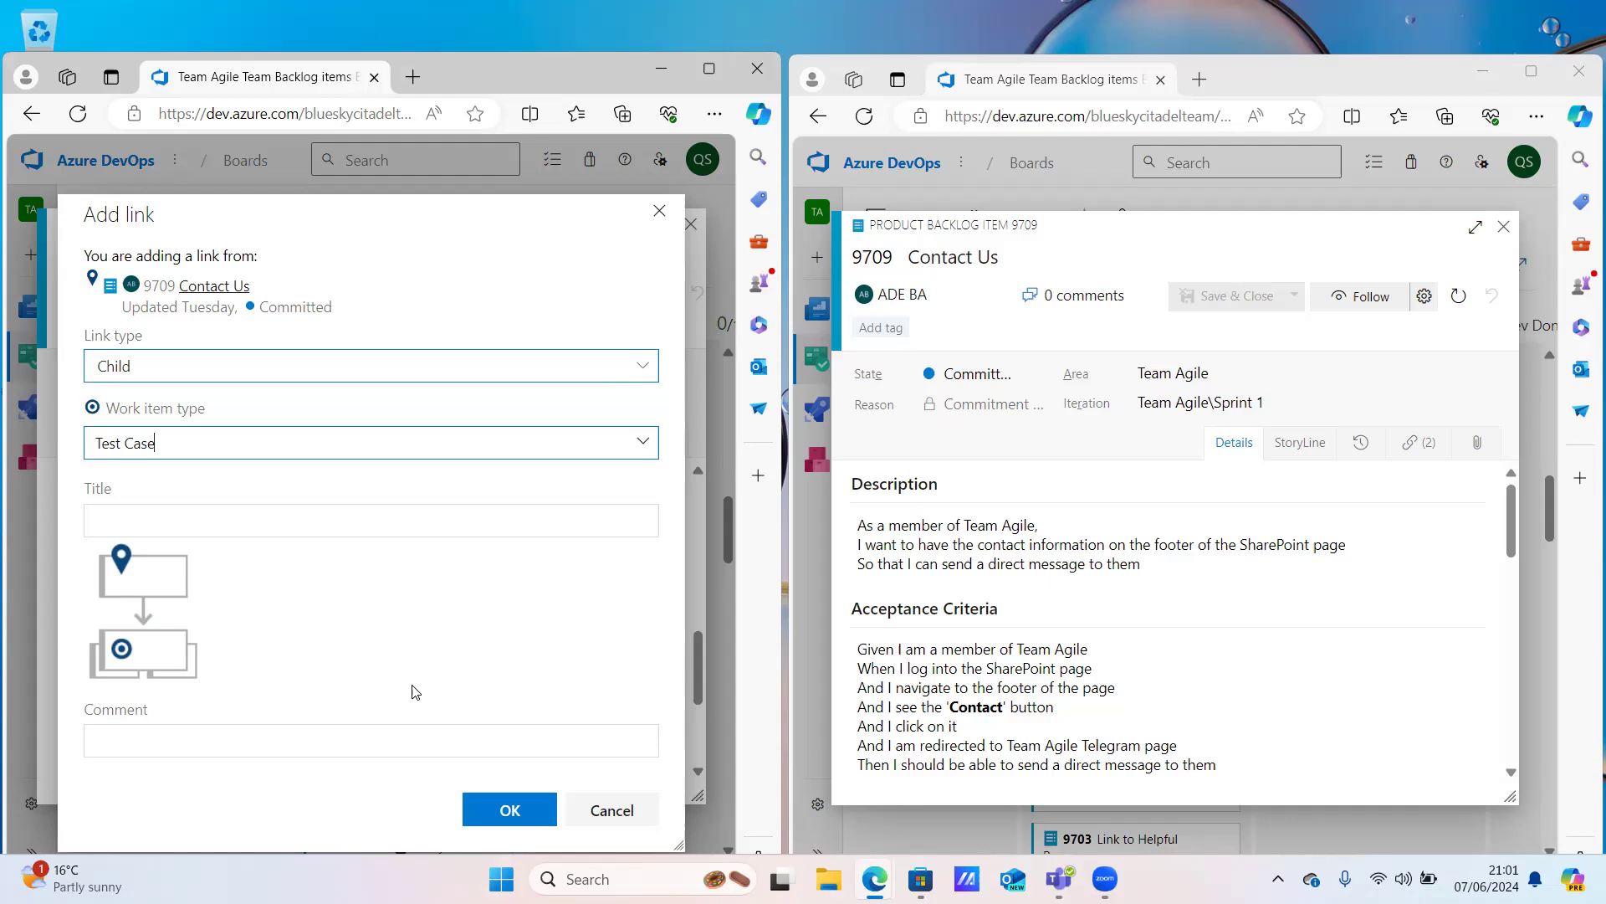
# Title the new test case "Viewing contact us button on the footer" and create it
pyautogui.click(246, 519)
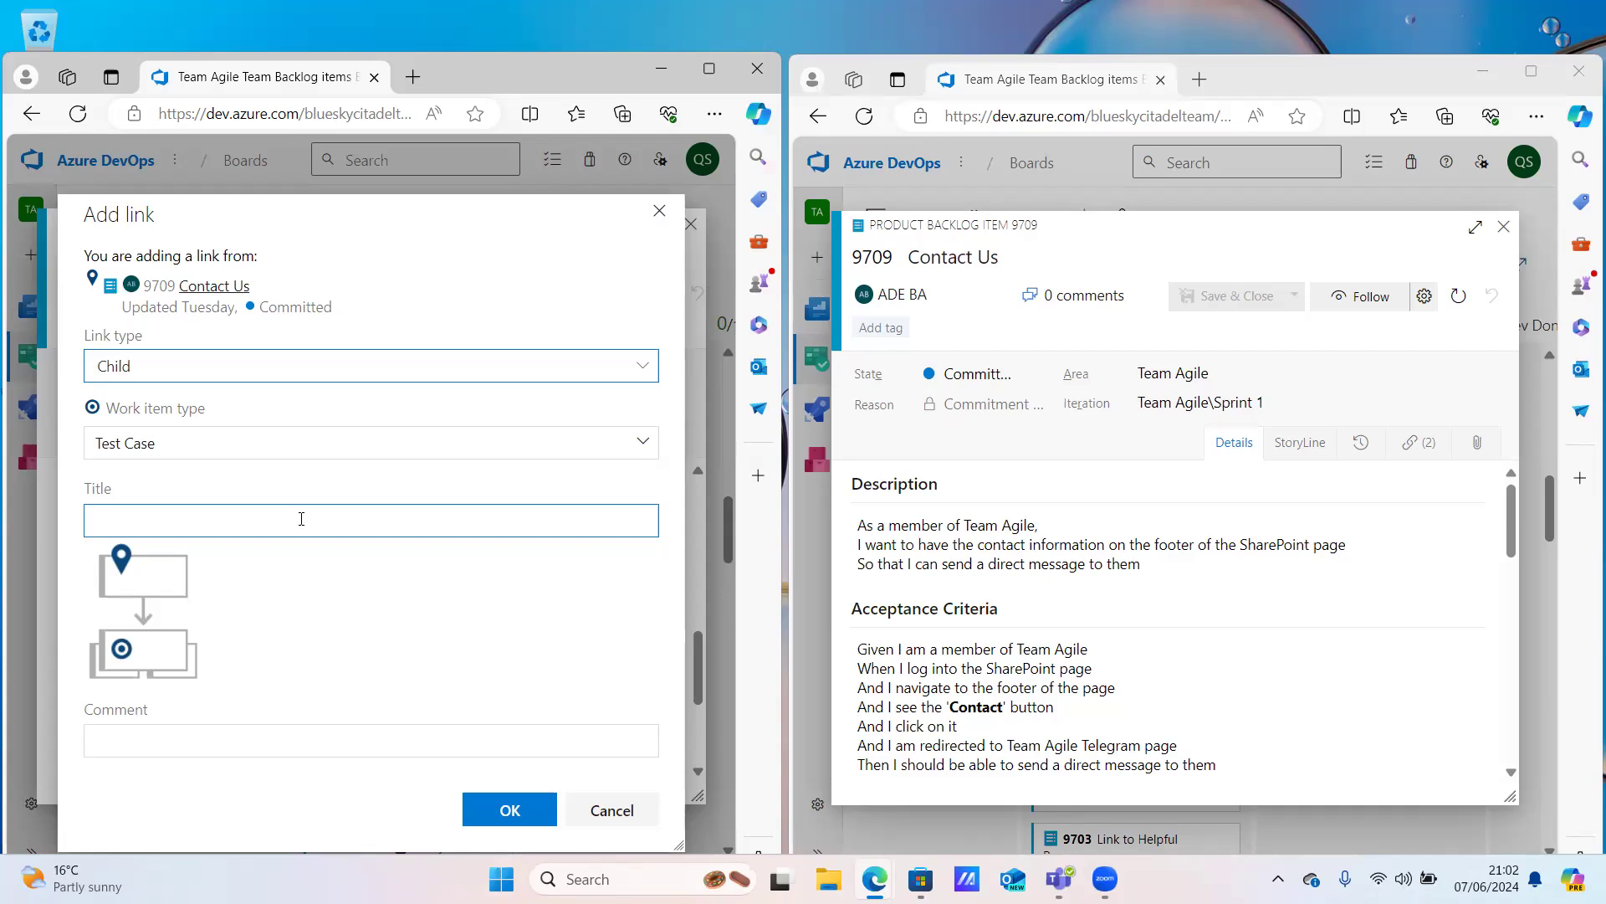
pyautogui.write('Contact')
pyautogui.press('BackSpace')
pyautogui.press('BackSpace')
pyautogui.press('BackSpace')
pyautogui.press('BackSpace')
pyautogui.press('BackSpace')
pyautogui.press('BackSpace')
pyautogui.press('BackSpace')
pyautogui.write('Viewing contact us')
pyautogui.write('button')
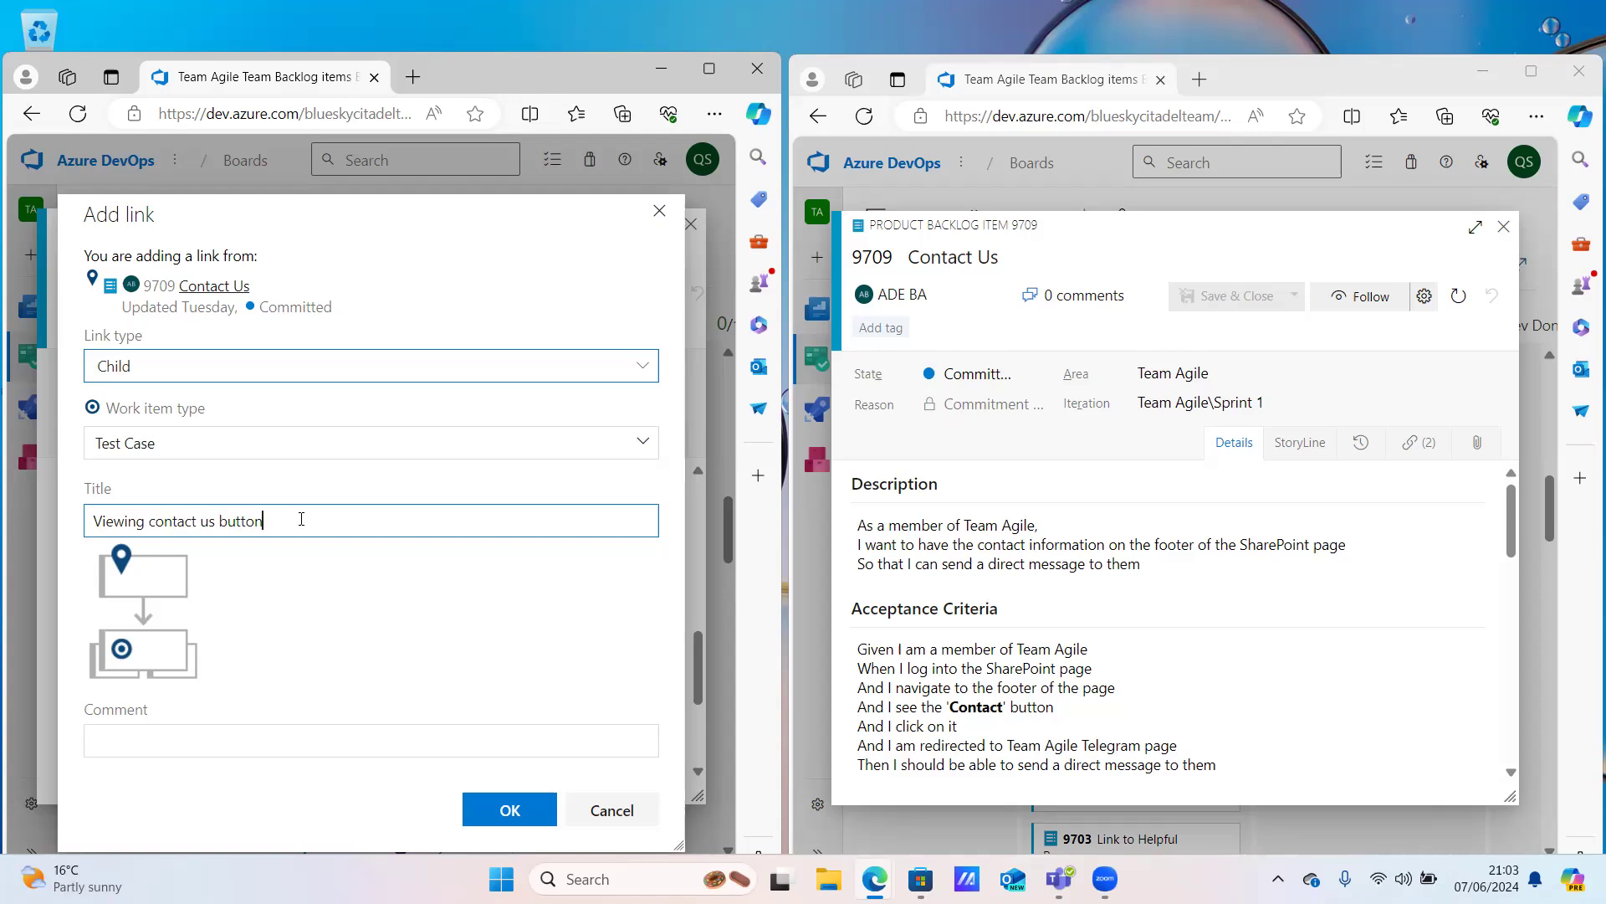
pyautogui.write('on the footer')
pyautogui.click(512, 810)
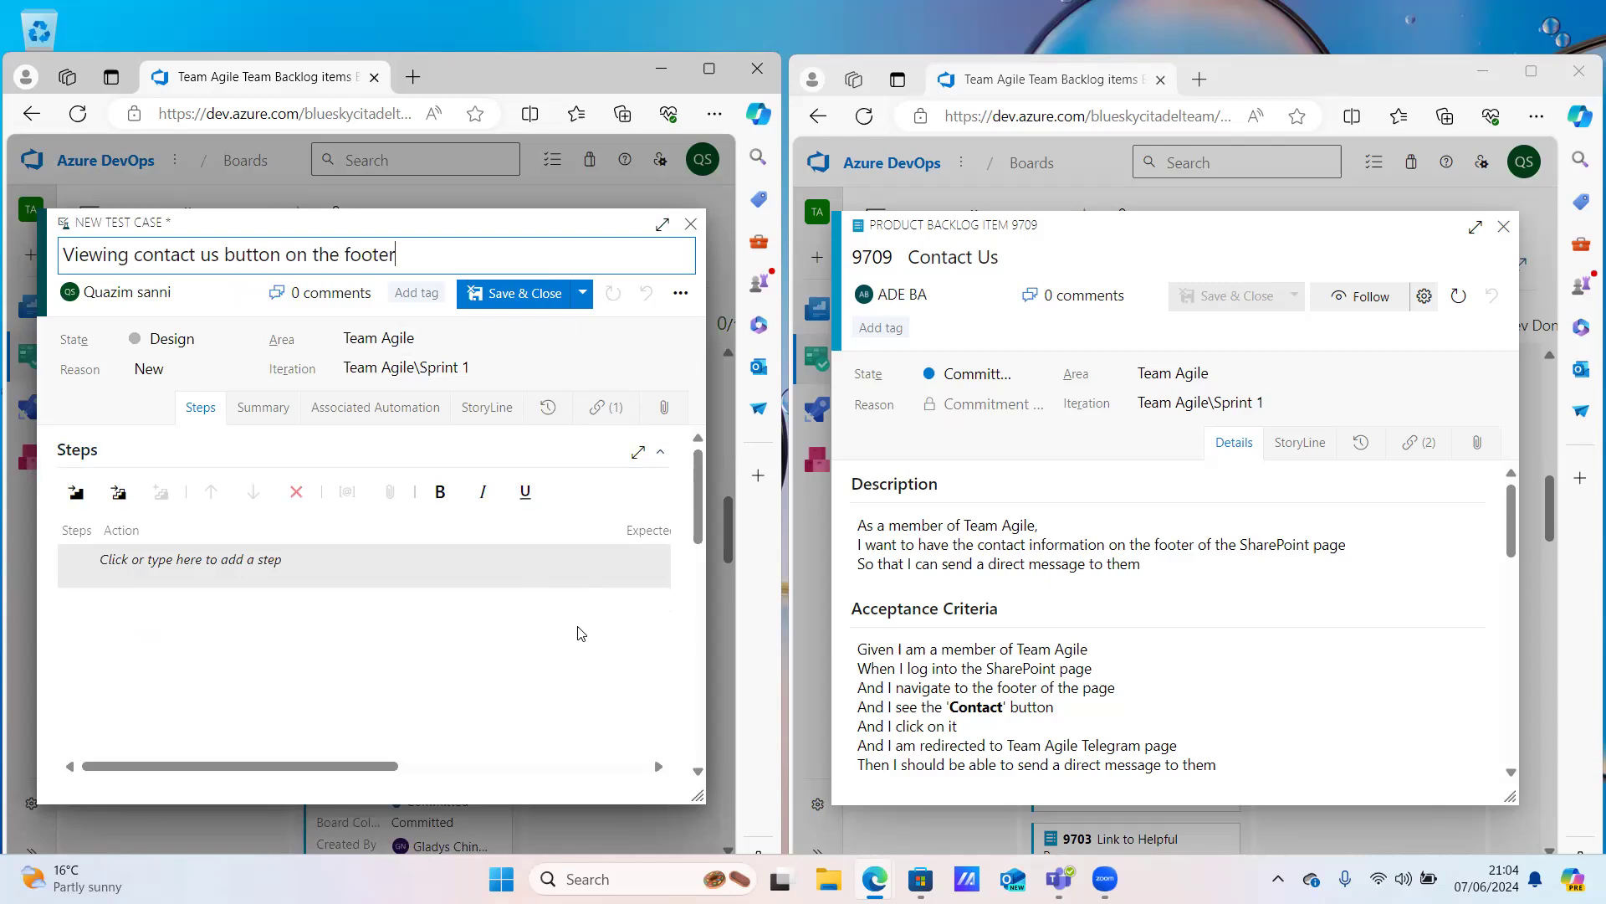
# Copy the full acceptance criteria from the second window's Contact Us item into the action of the test case's first step
pyautogui.click(295, 563)
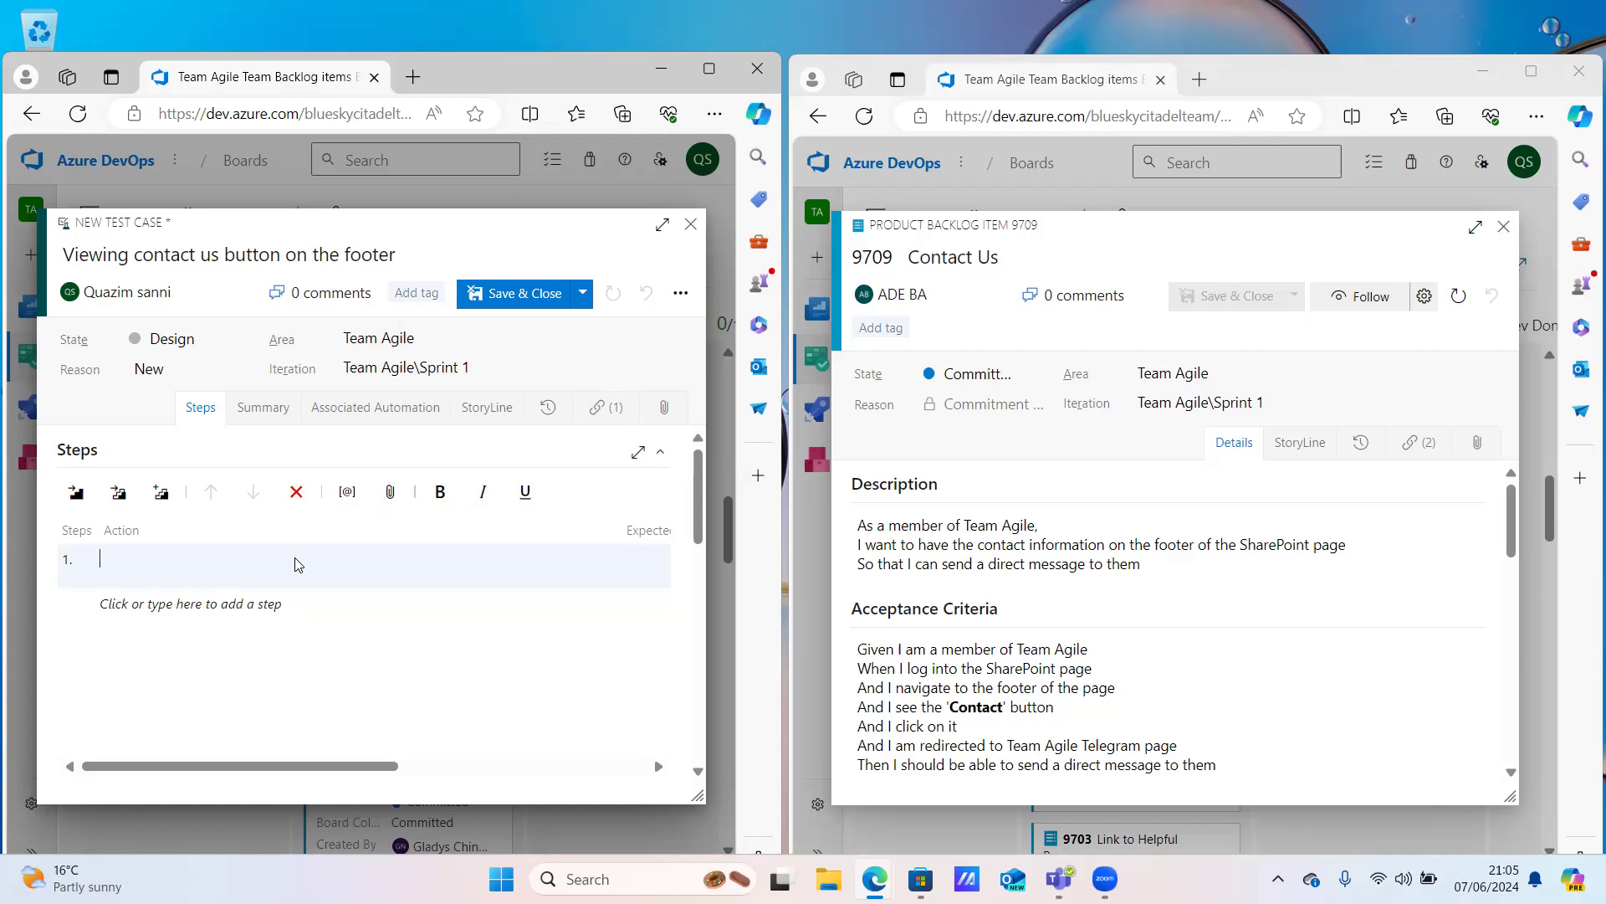
pyautogui.write('Given i am')
pyautogui.moveTo(860, 650); pyautogui.dragTo(1226, 765)
pyautogui.hotkey('ctrl', 'c')
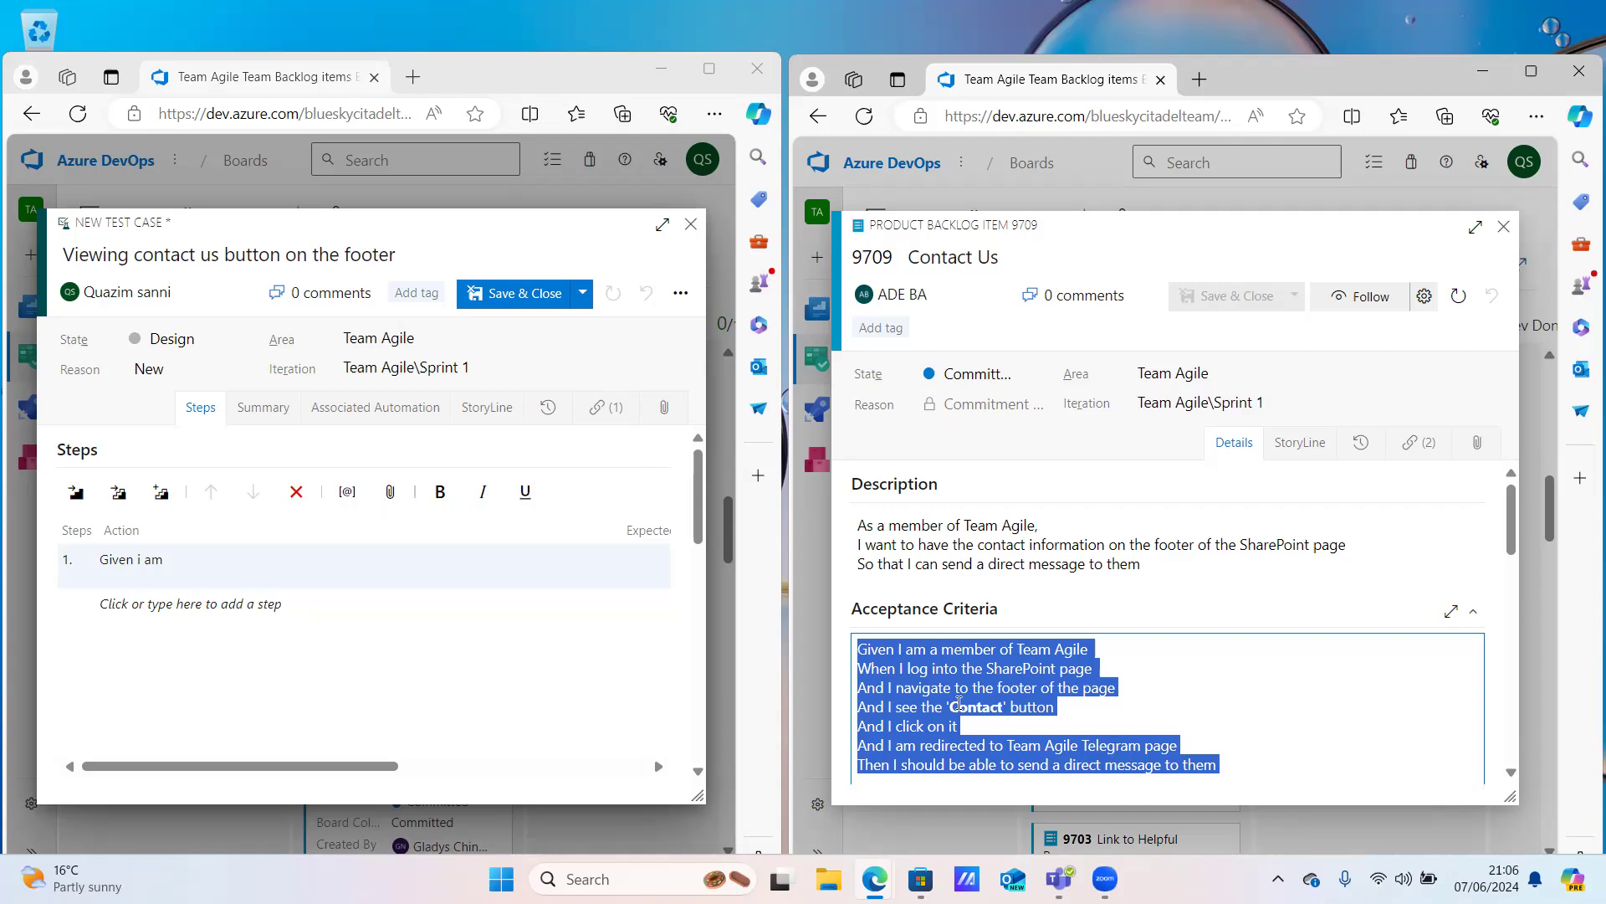
pyautogui.click(319, 584)
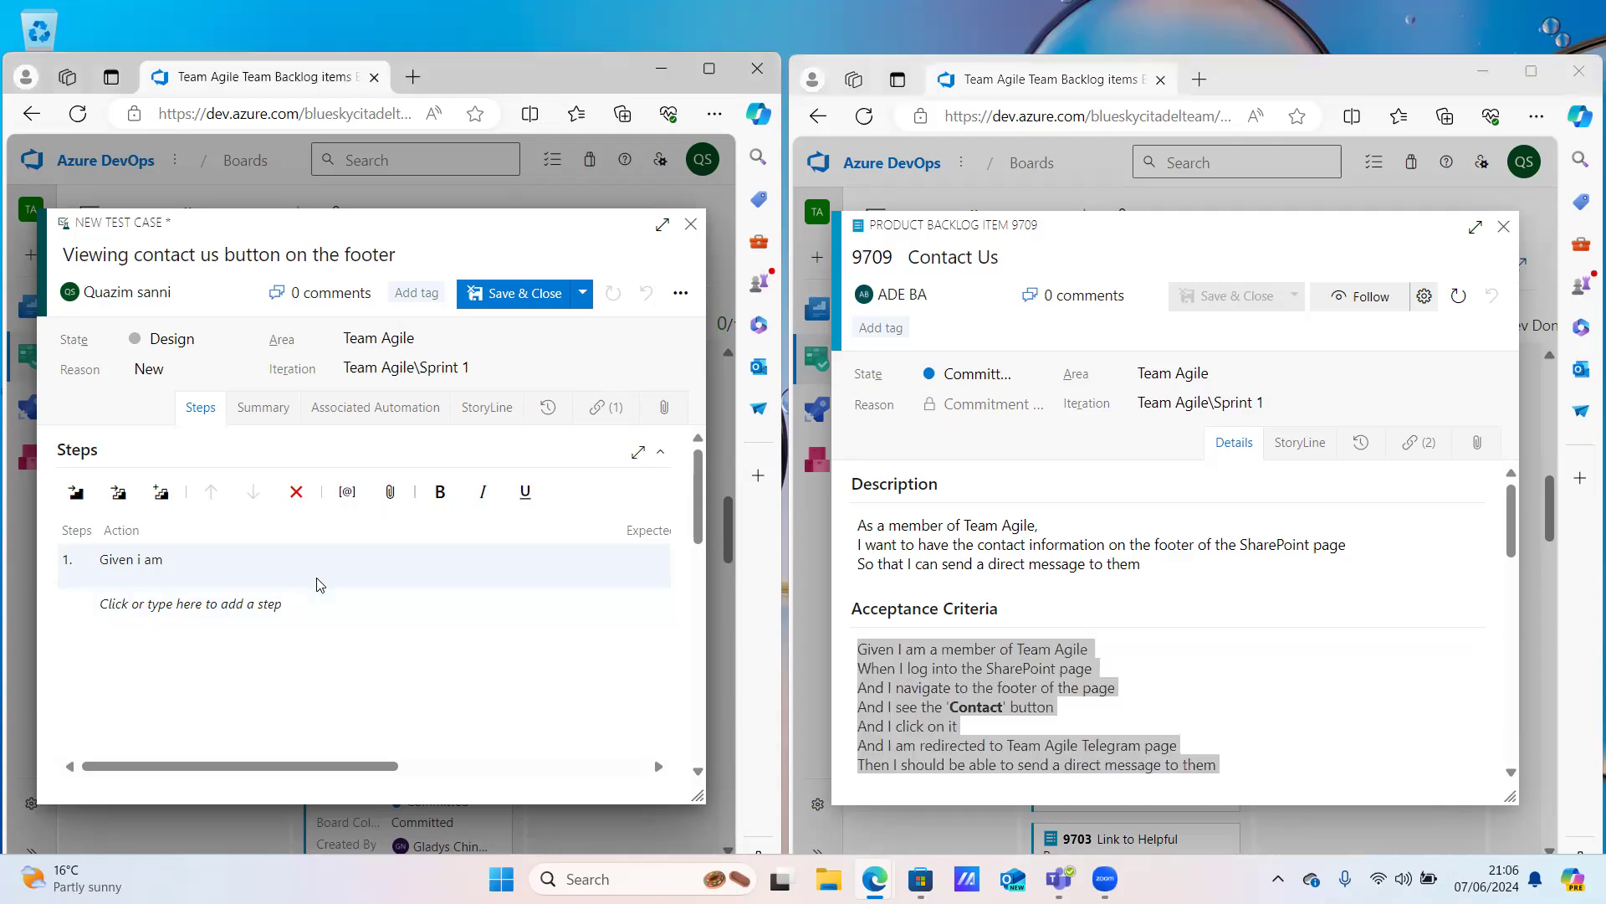
pyautogui.press('BackSpace')
pyautogui.press('BackSpace')
pyautogui.press('BackSpace')
pyautogui.press('BackSpace')
pyautogui.press('BackSpace')
pyautogui.press('BackSpace')
pyautogui.press('BackSpace')
pyautogui.press('BackSpace')
pyautogui.press('BackSpace')
pyautogui.press('BackSpace')
pyautogui.press('BackSpace')
pyautogui.hotkey('ctrl', 'v')
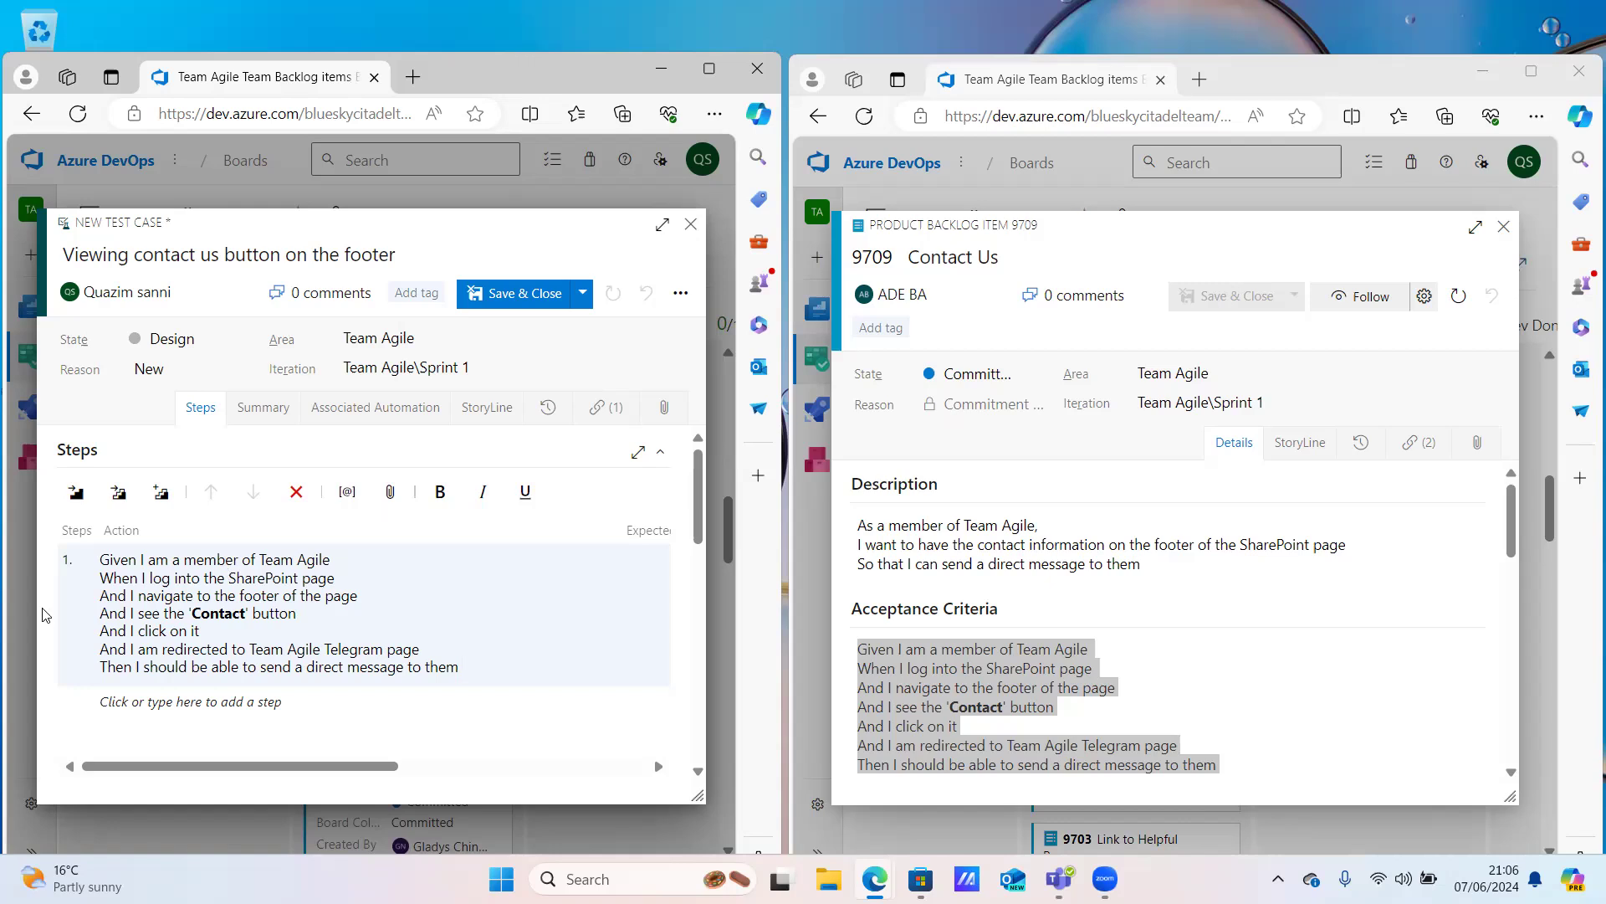
# Join the first two lines of step 1's action and add an empty second step
pyautogui.click(228, 583)
pyautogui.press('BackSpace')
pyautogui.press('Return')
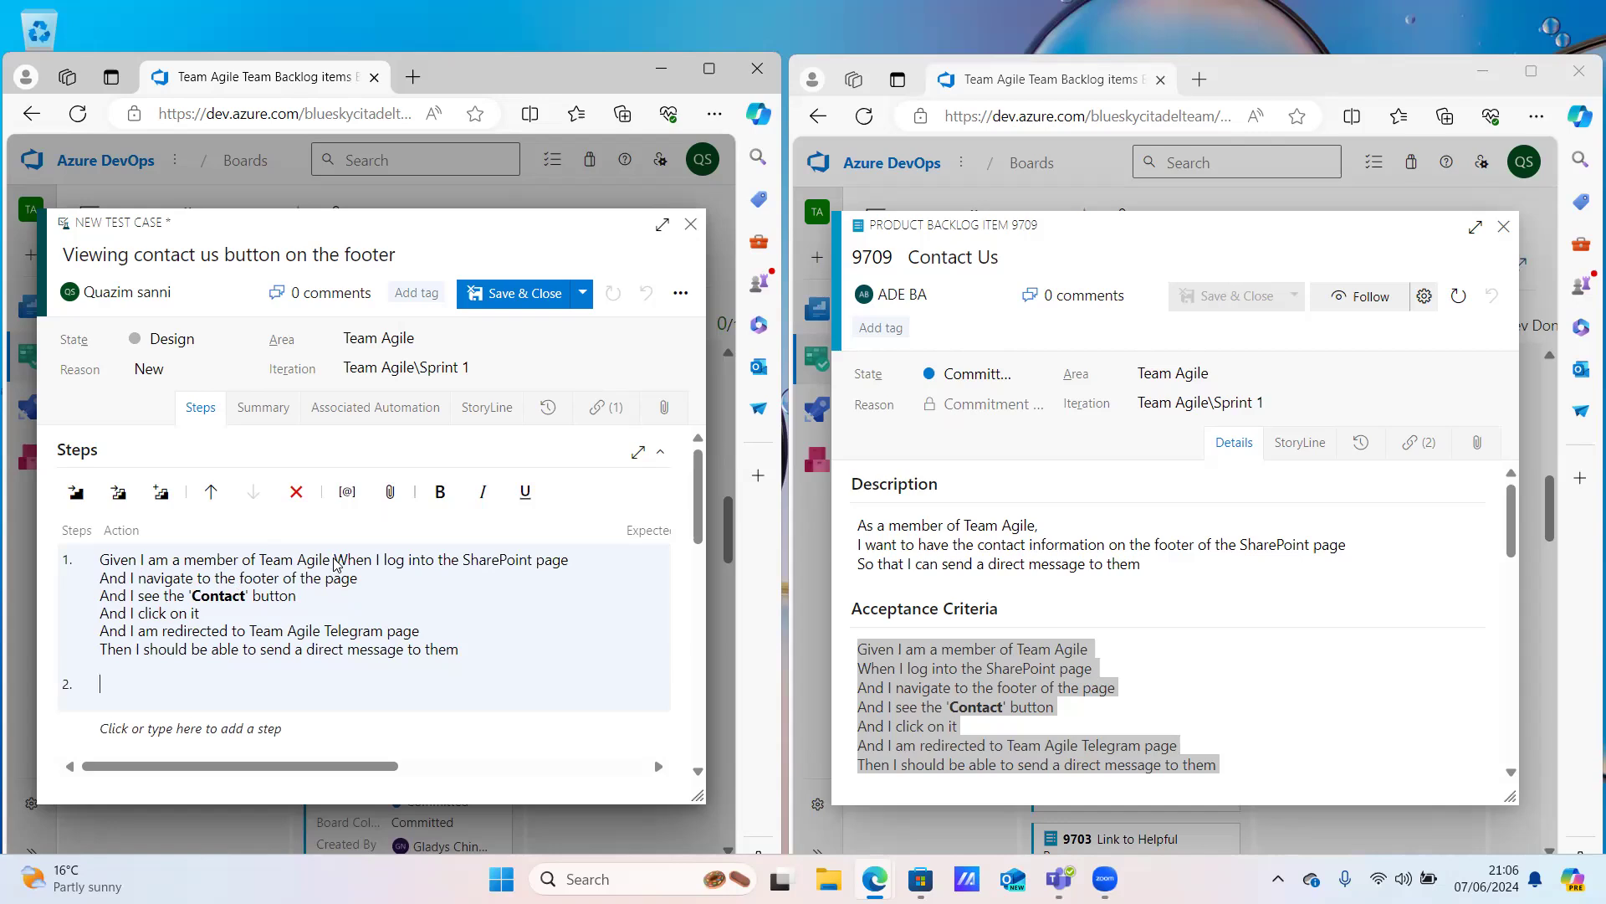
pyautogui.click(277, 615)
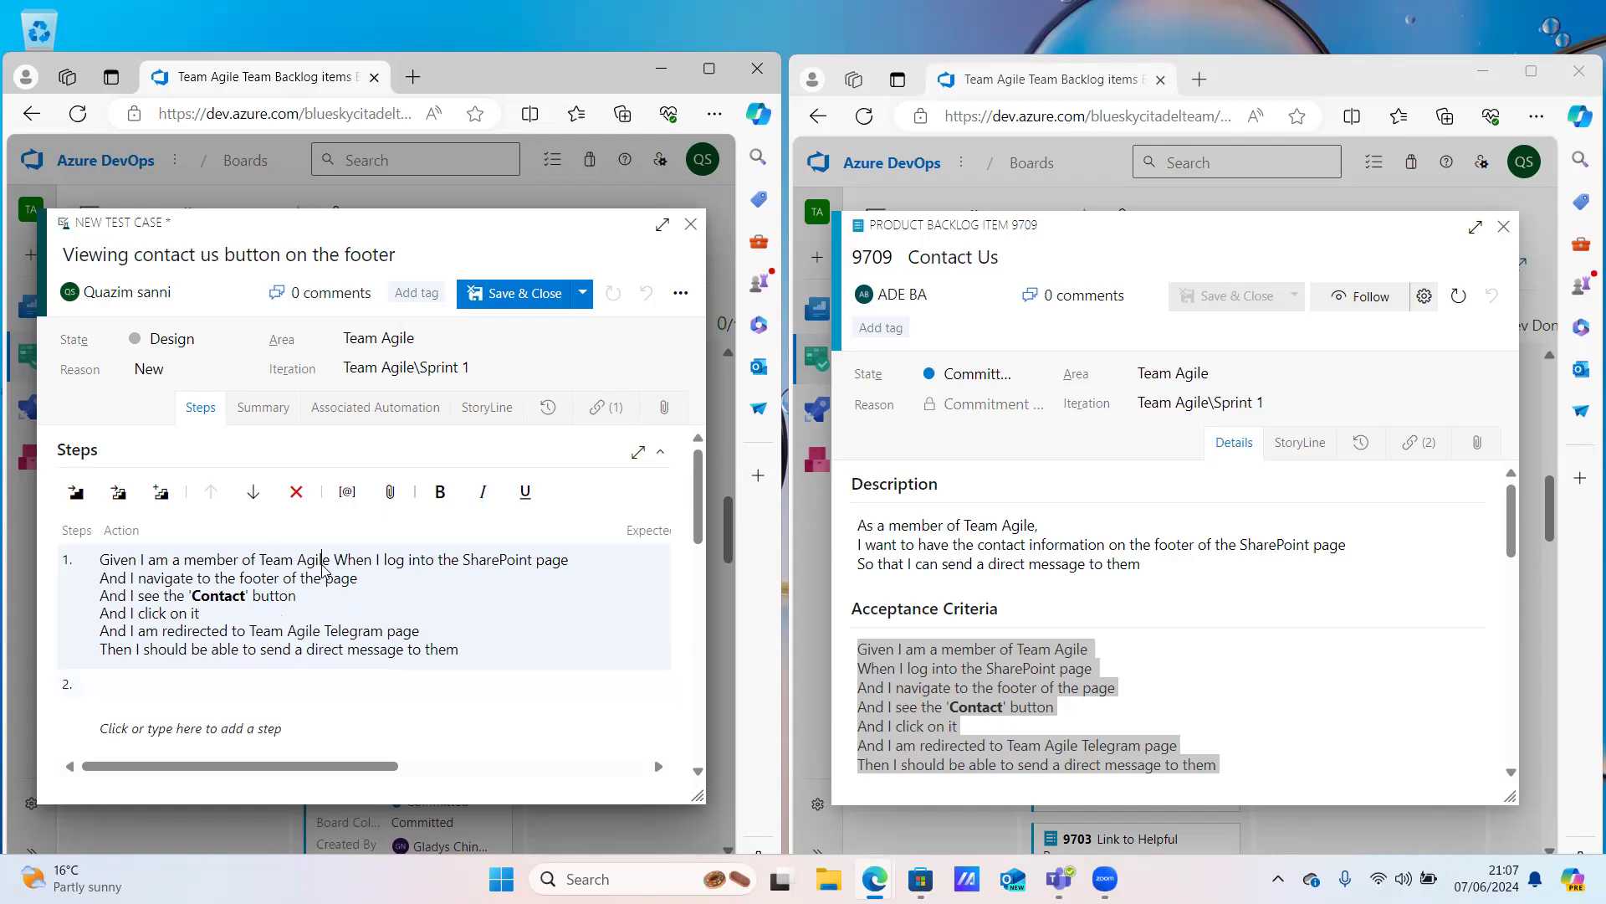
pyautogui.press('Left')
pyautogui.press('Left')
pyautogui.press('Right')
pyautogui.press('Right')
pyautogui.press('Tab')
pyautogui.press('Tab')
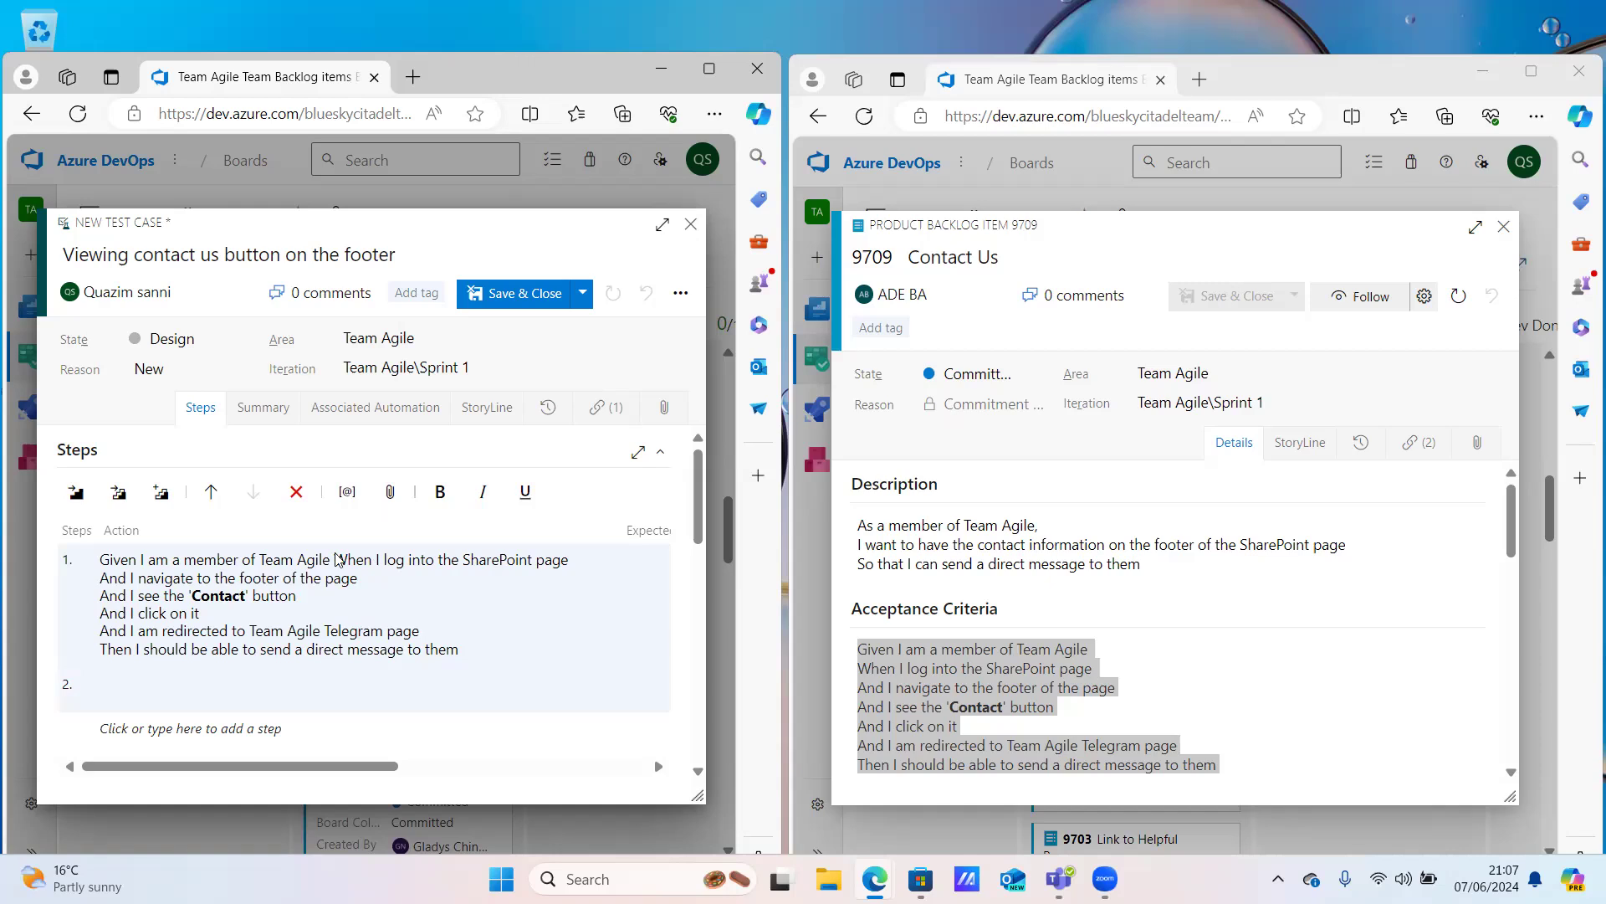
# Copy "When I log into the SharePoint page" from step 1 into step 2's action and add an empty third step
pyautogui.moveTo(335, 563); pyautogui.dragTo(569, 563)
pyautogui.hotkey('ctrl', 'c')
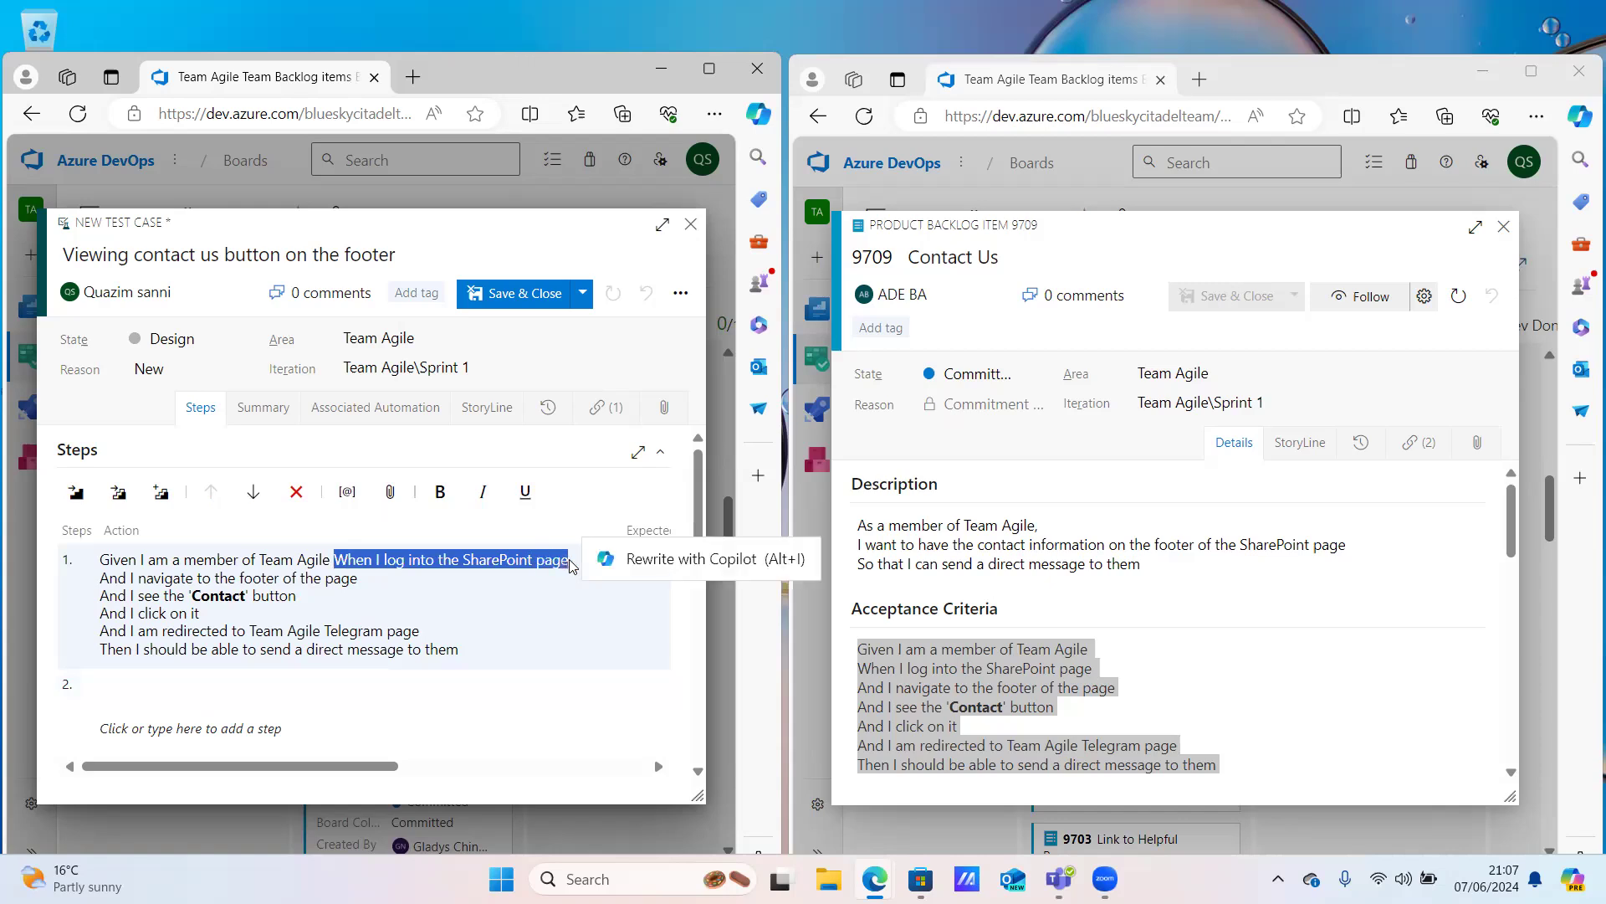
pyautogui.click(231, 683)
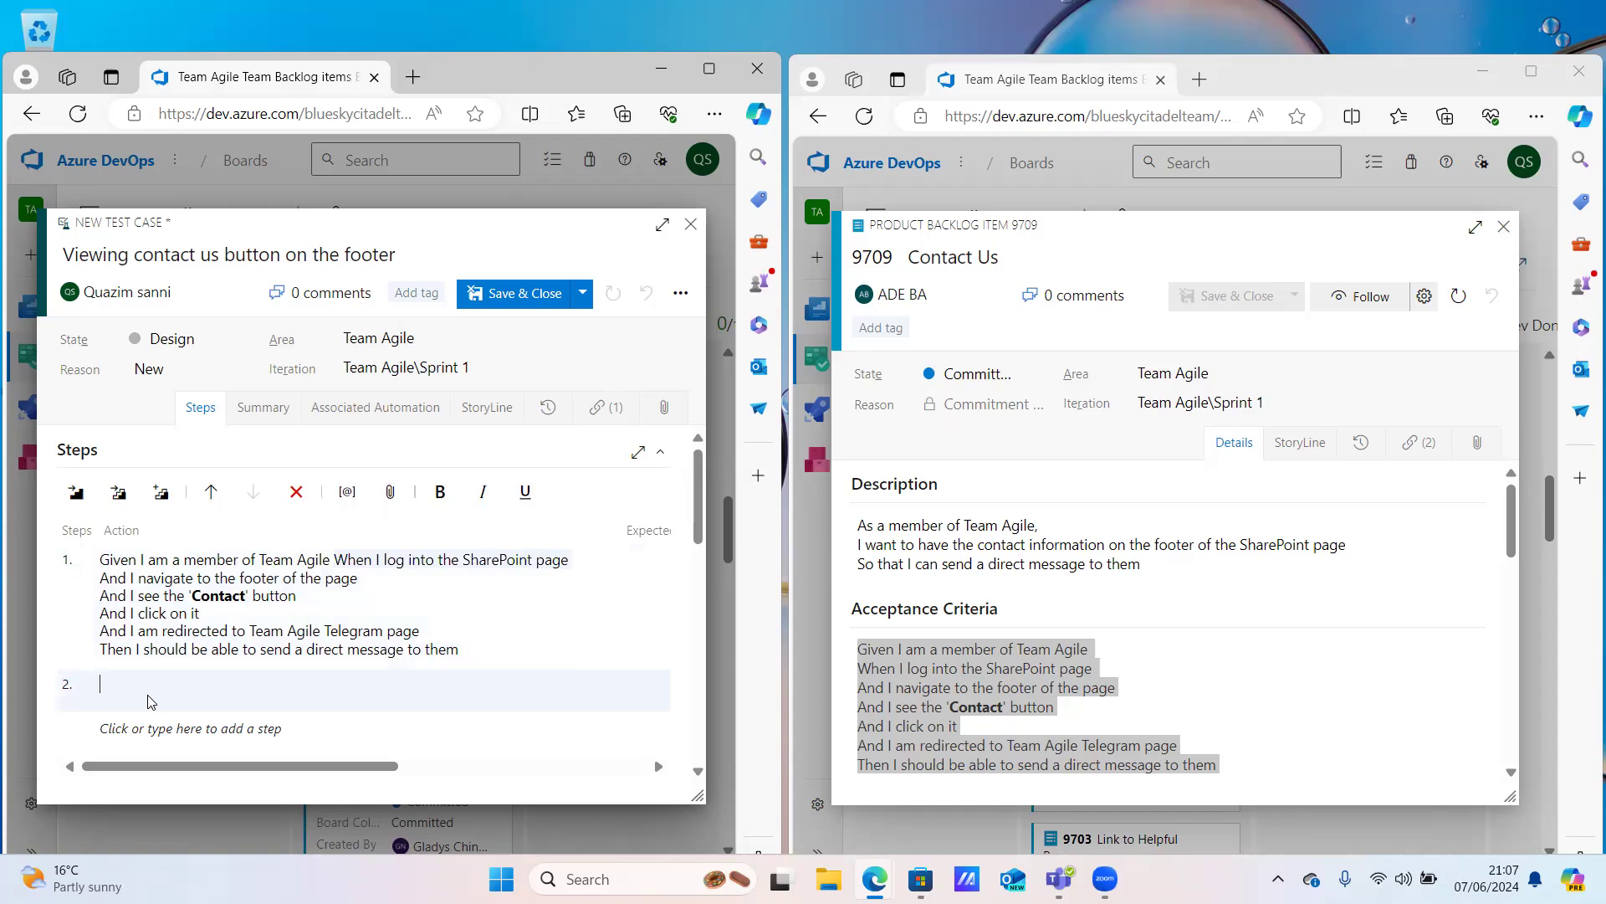
pyautogui.hotkey('ctrl', 'v')
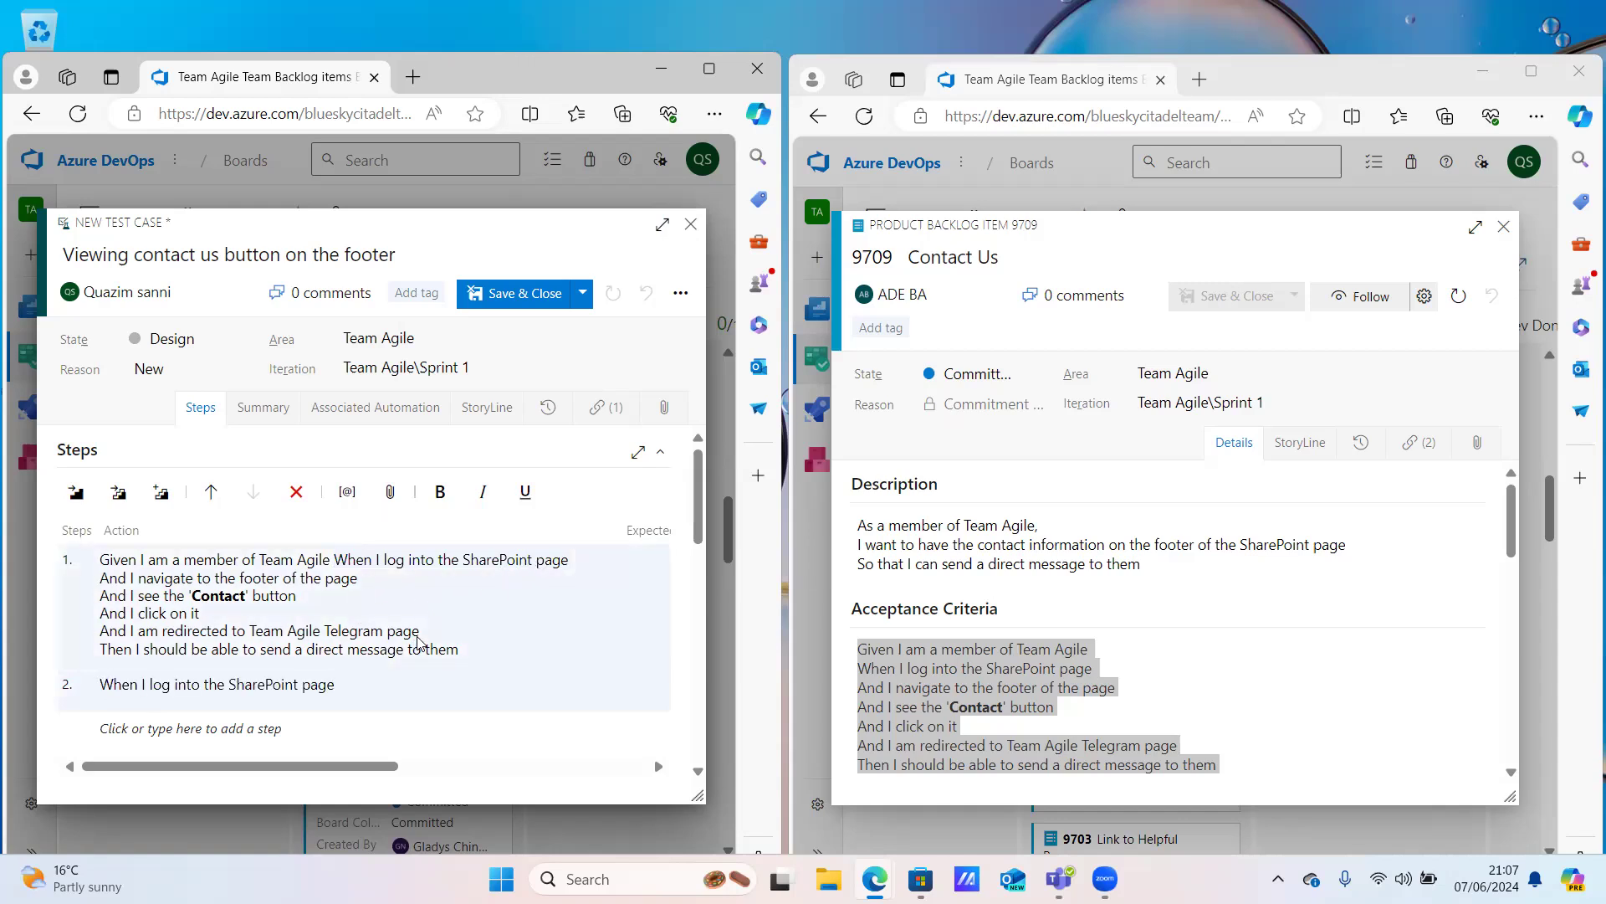
pyautogui.press('Tab')
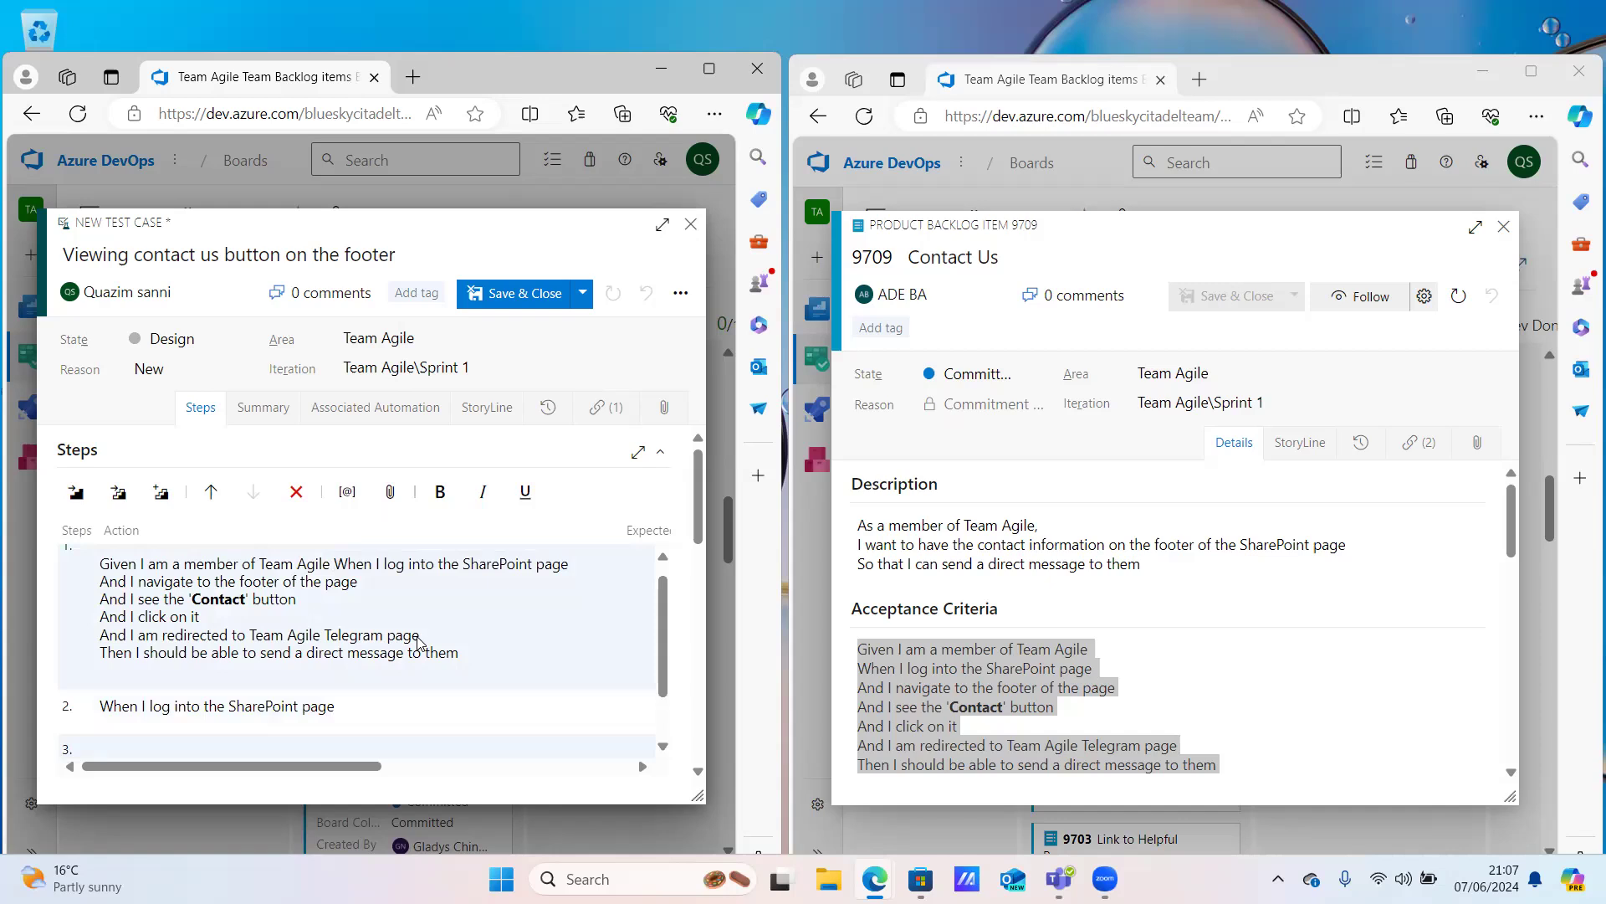
# Copy "And I navigate to the footer of the page" from step 1 into step 3's action and add an empty fourth step
pyautogui.click(101, 588)
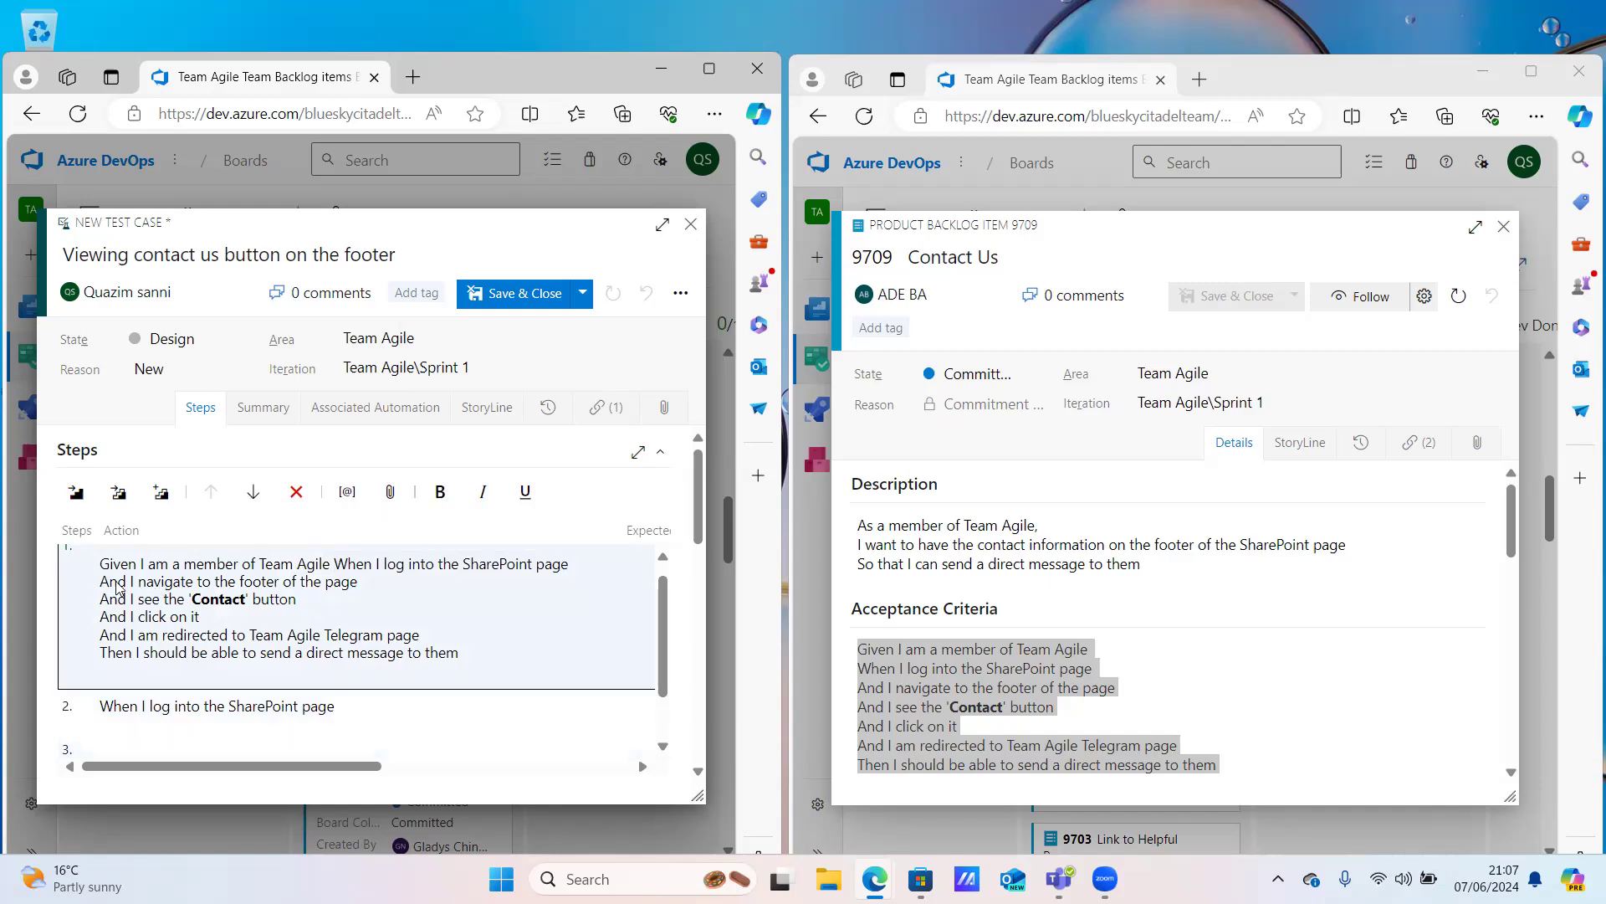
pyautogui.doubleClick(159, 583)
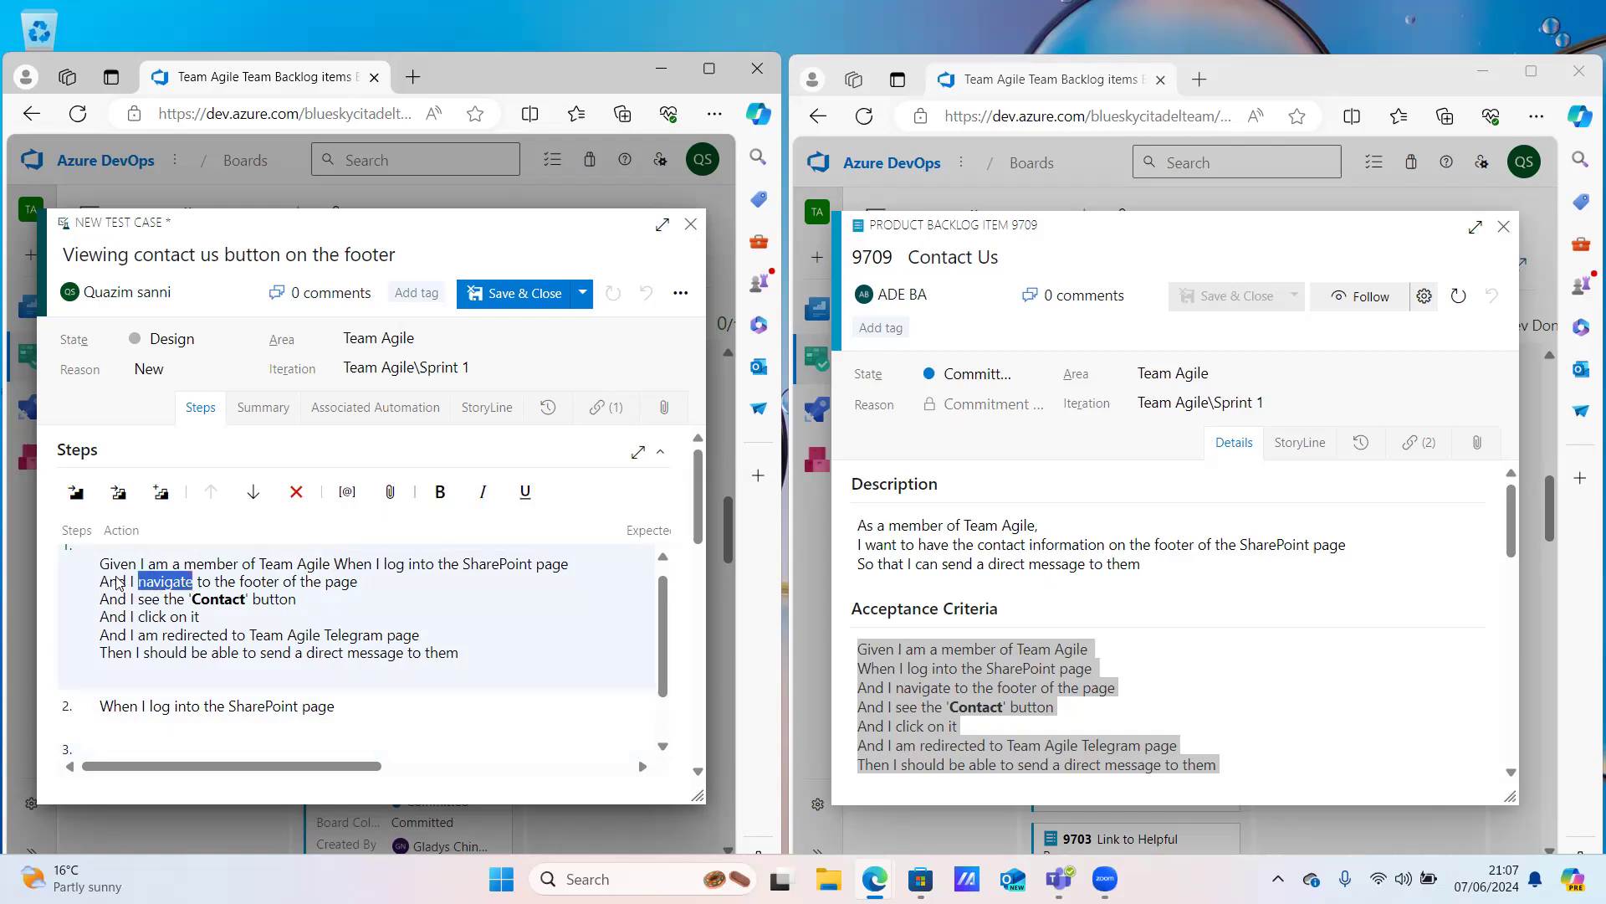
pyautogui.click(122, 584)
pyautogui.click(98, 582)
pyautogui.moveTo(99, 584); pyautogui.dragTo(359, 586)
pyautogui.hotkey('ctrl', 'c')
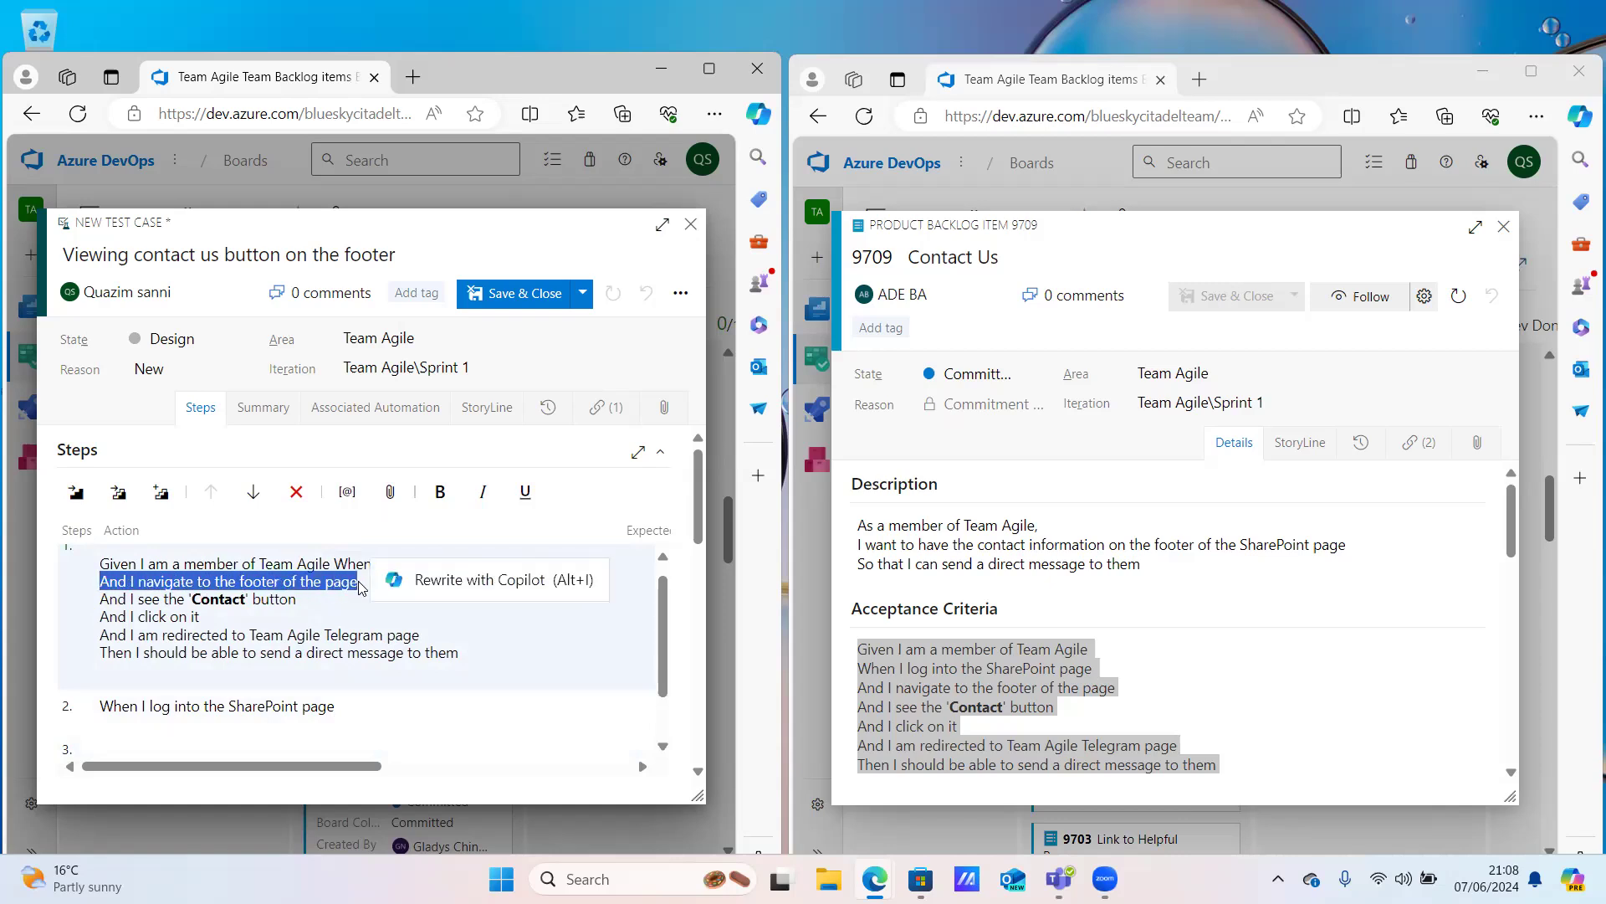
pyautogui.click(343, 742)
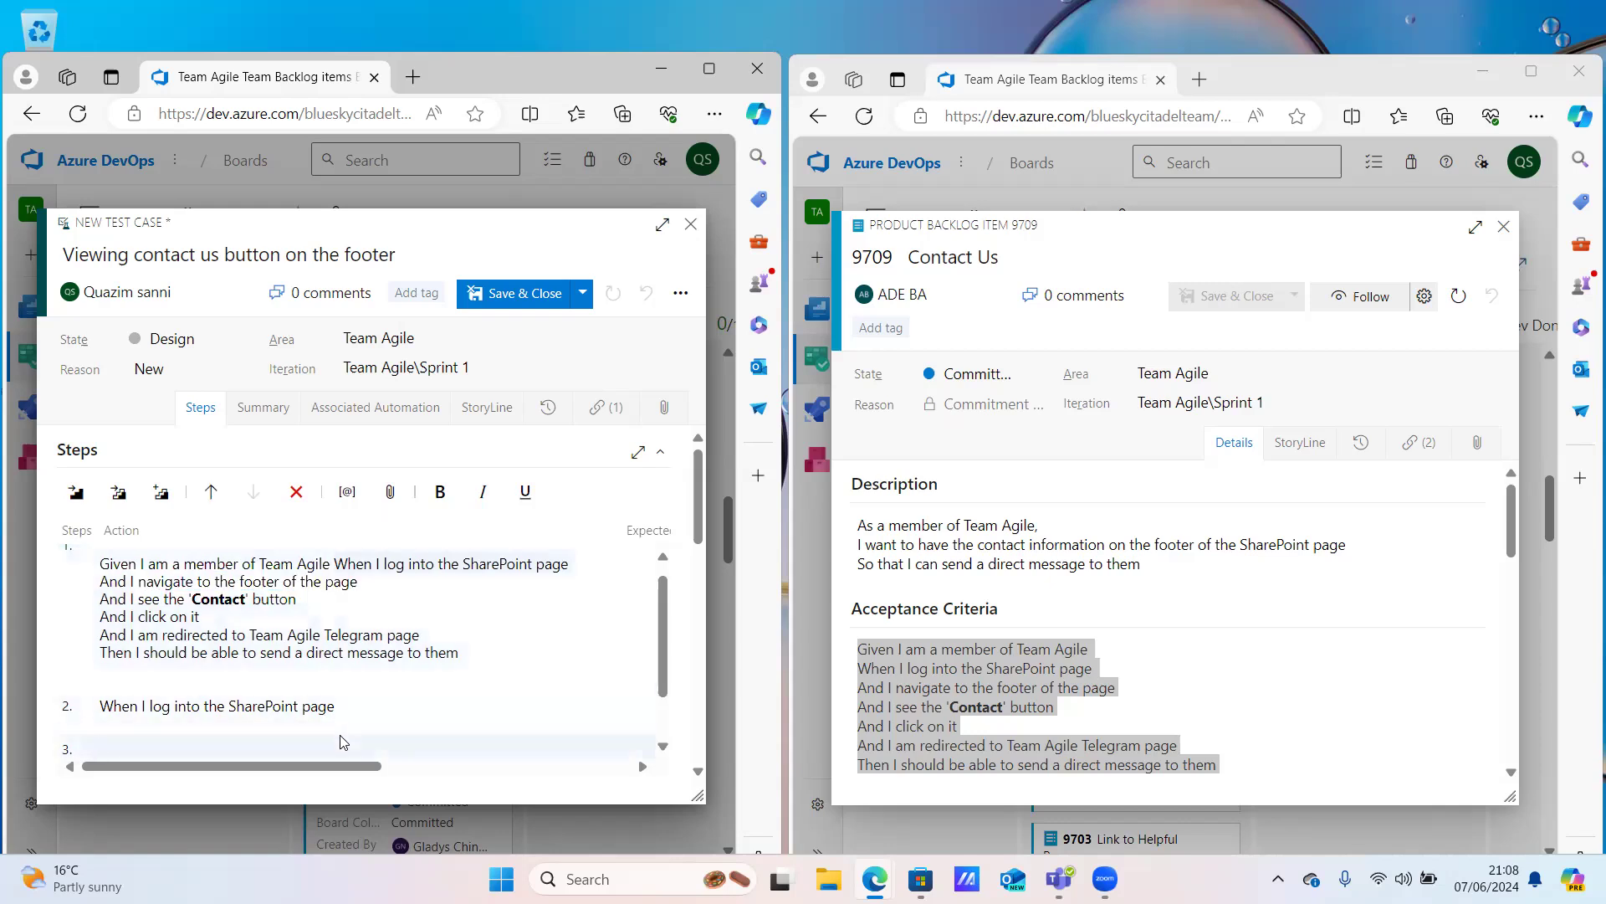
pyautogui.hotkey('ctrl', 'v')
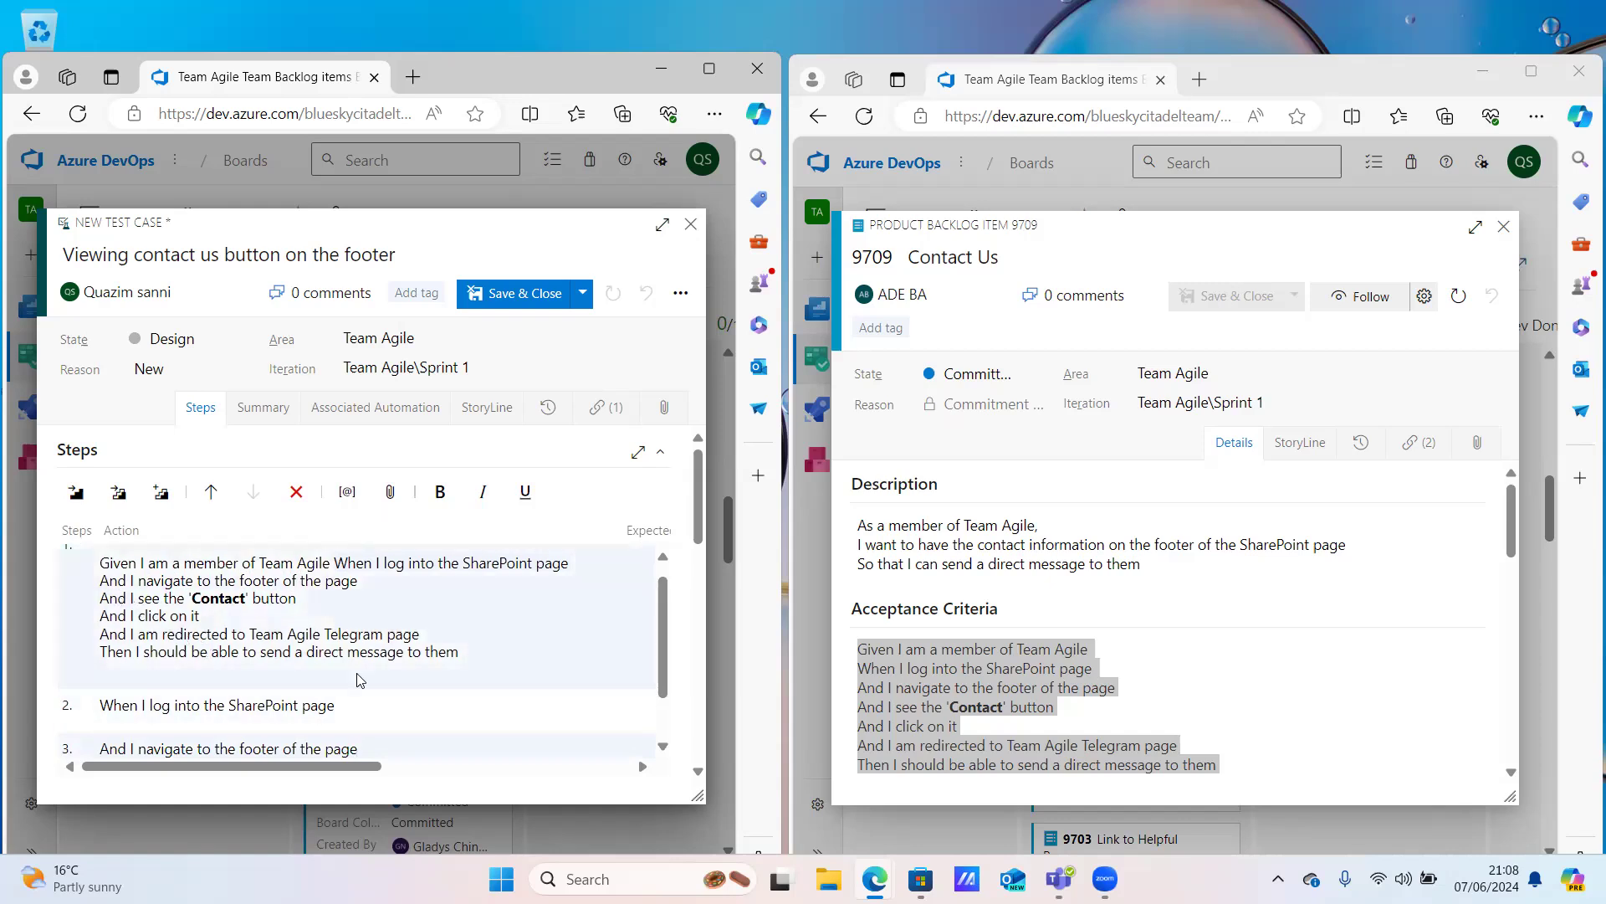
pyautogui.press('Return')
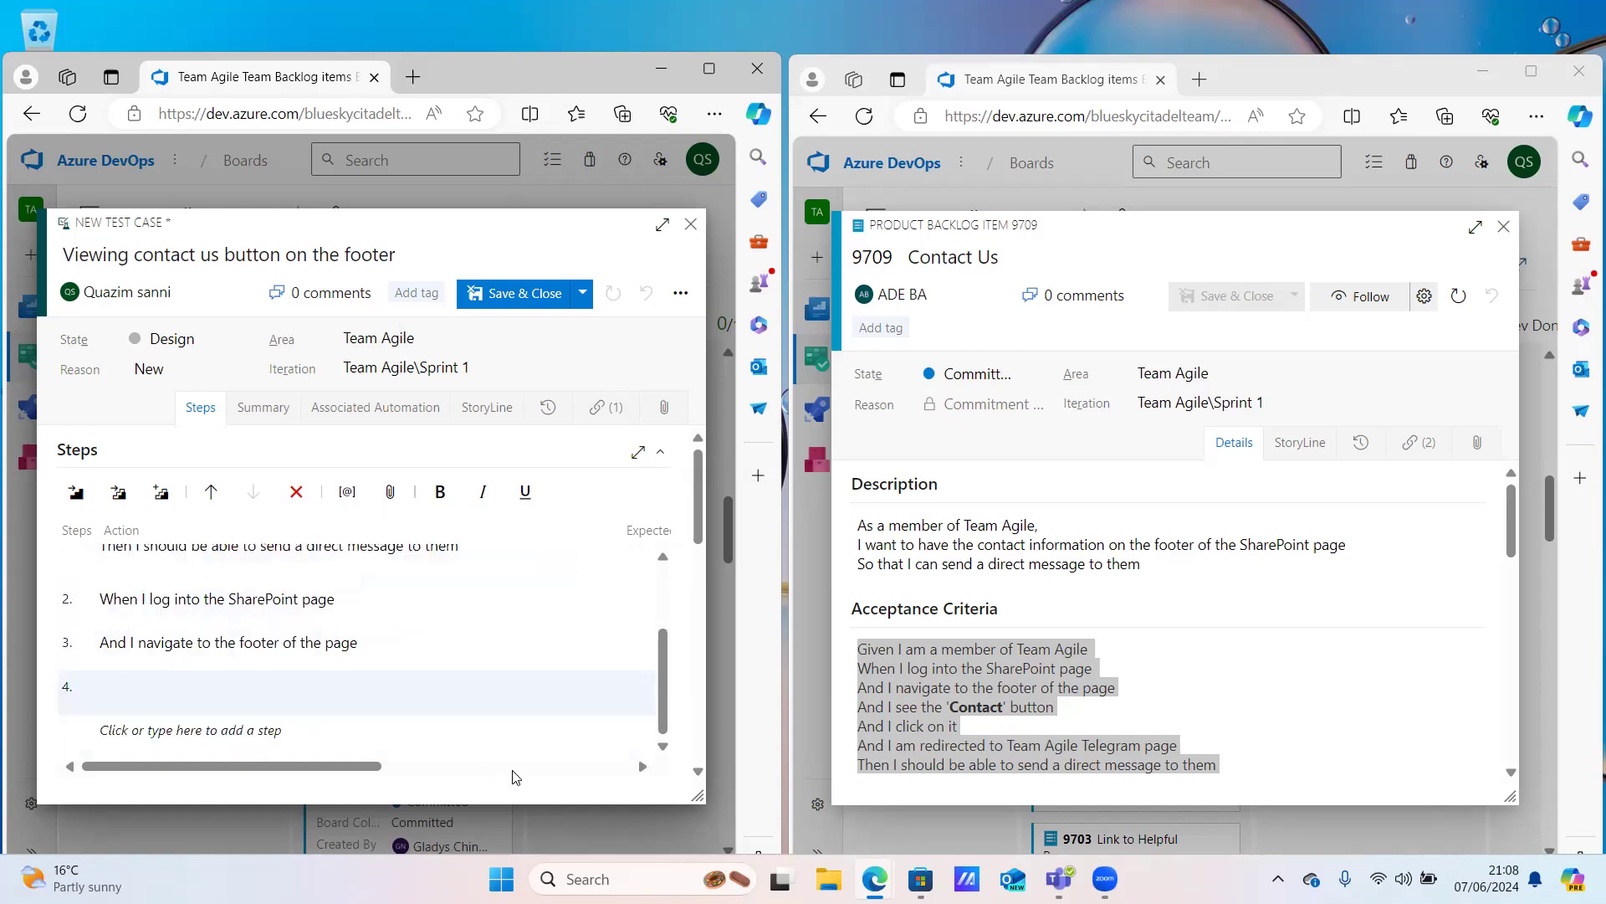
# Copy "And I see the 'Contact' button" from step 1 into step 4's action
pyautogui.scroll(2, 364, 623)
pyautogui.scroll(1, 363, 624)
pyautogui.scroll(-1, 363, 624)
pyautogui.scroll(2, 365, 624)
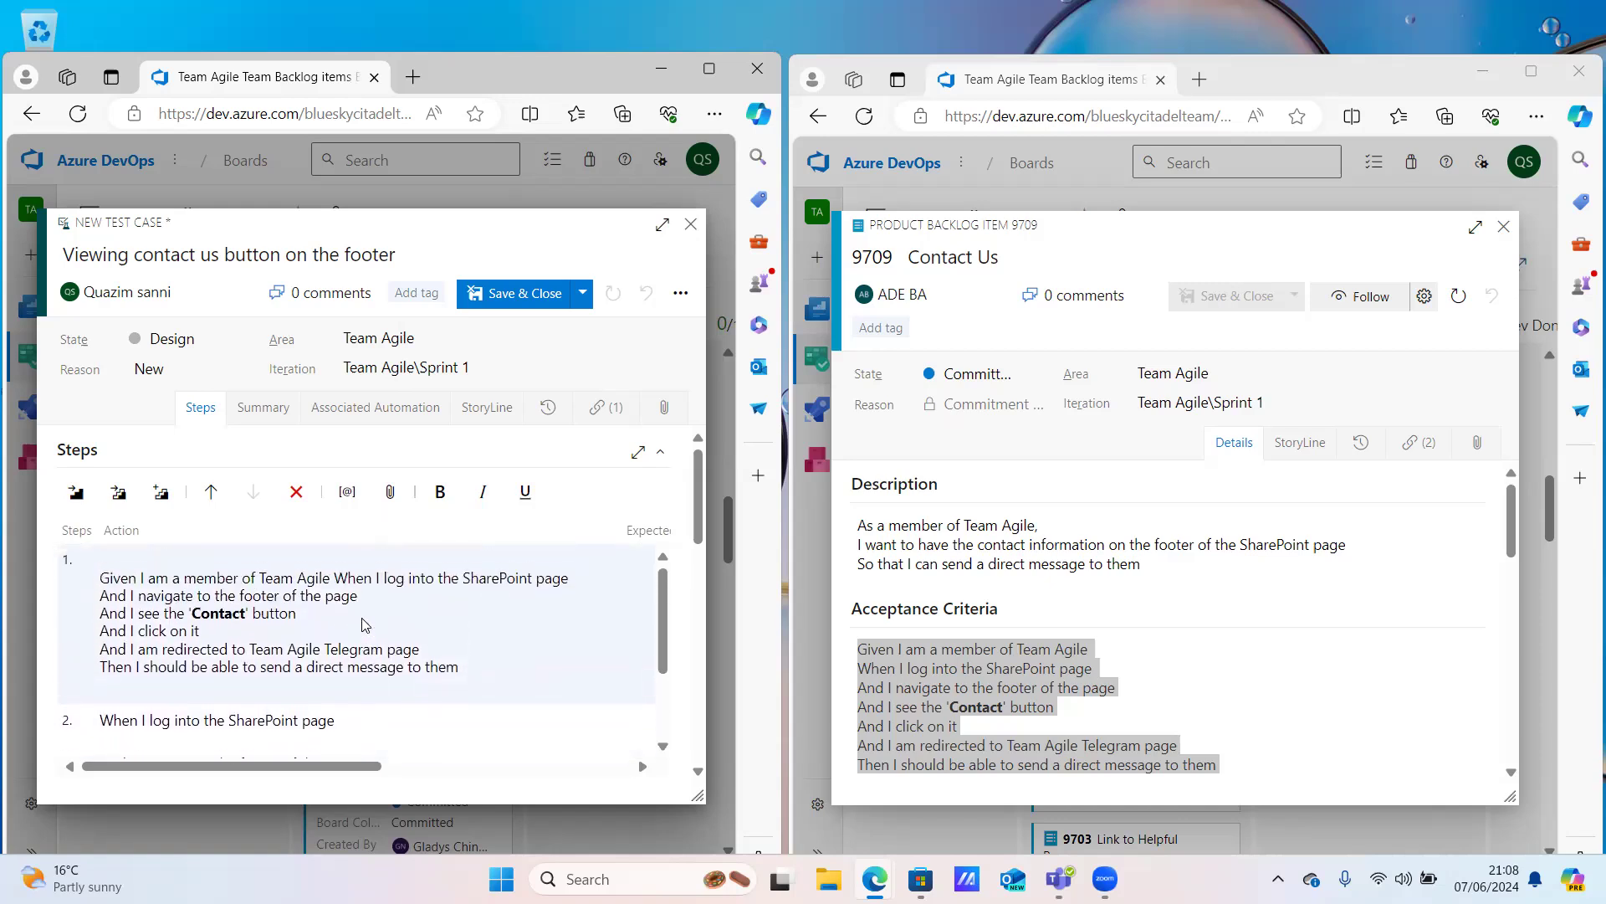
pyautogui.moveTo(100, 617); pyautogui.dragTo(307, 626)
pyautogui.hotkey('ctrl', 'c')
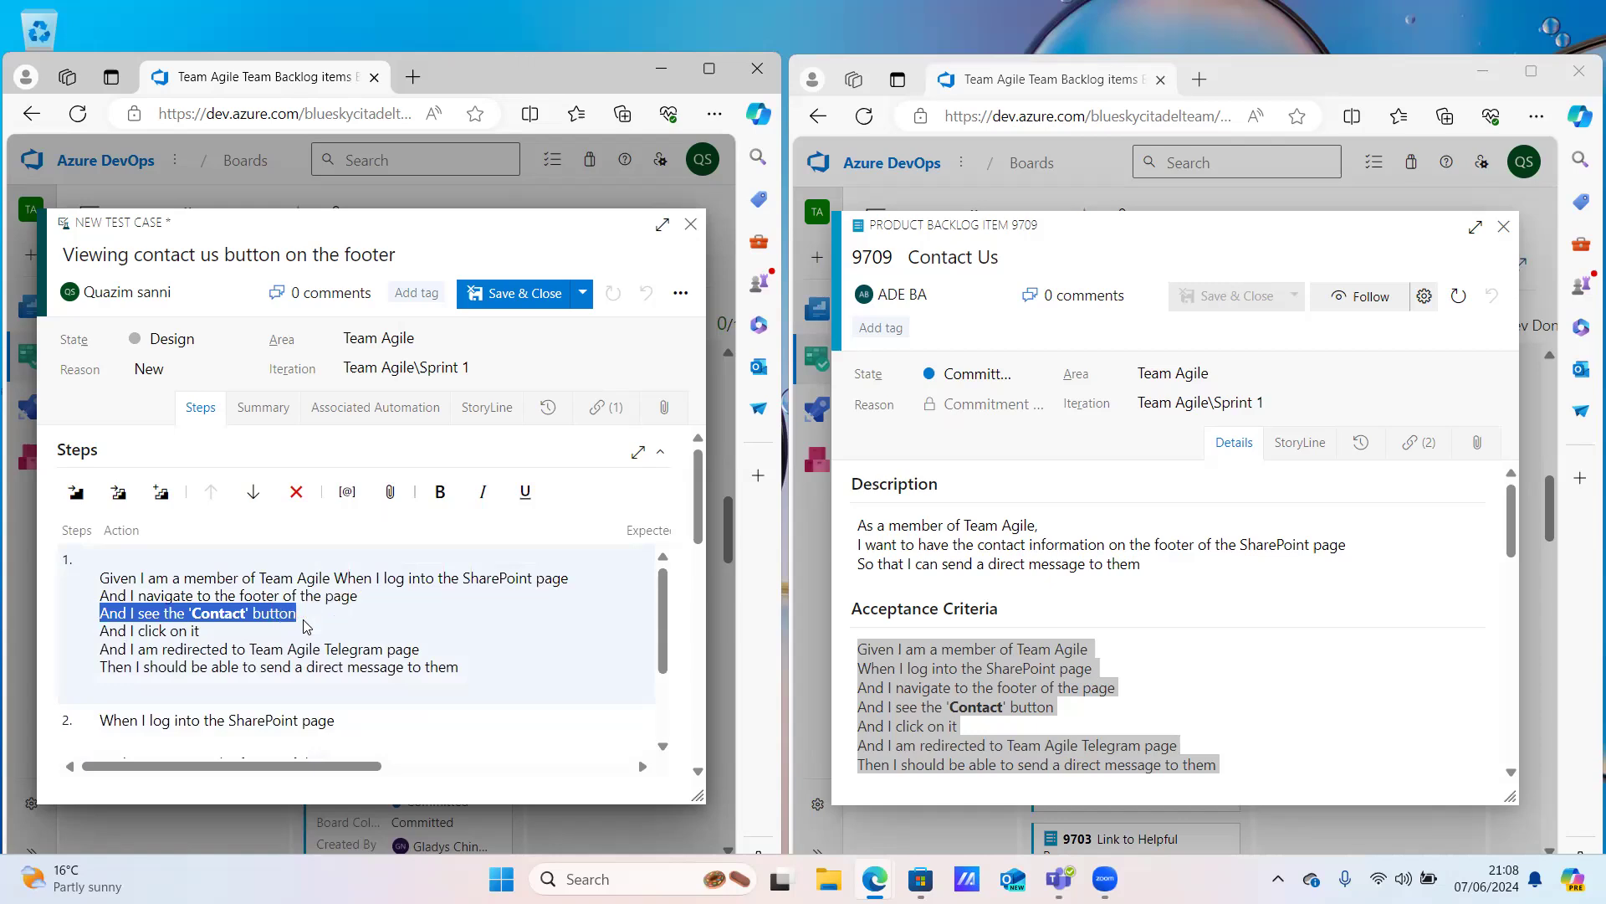
pyautogui.scroll(-3, 311, 660)
pyautogui.click(222, 678)
pyautogui.hotkey('ctrl', 'v')
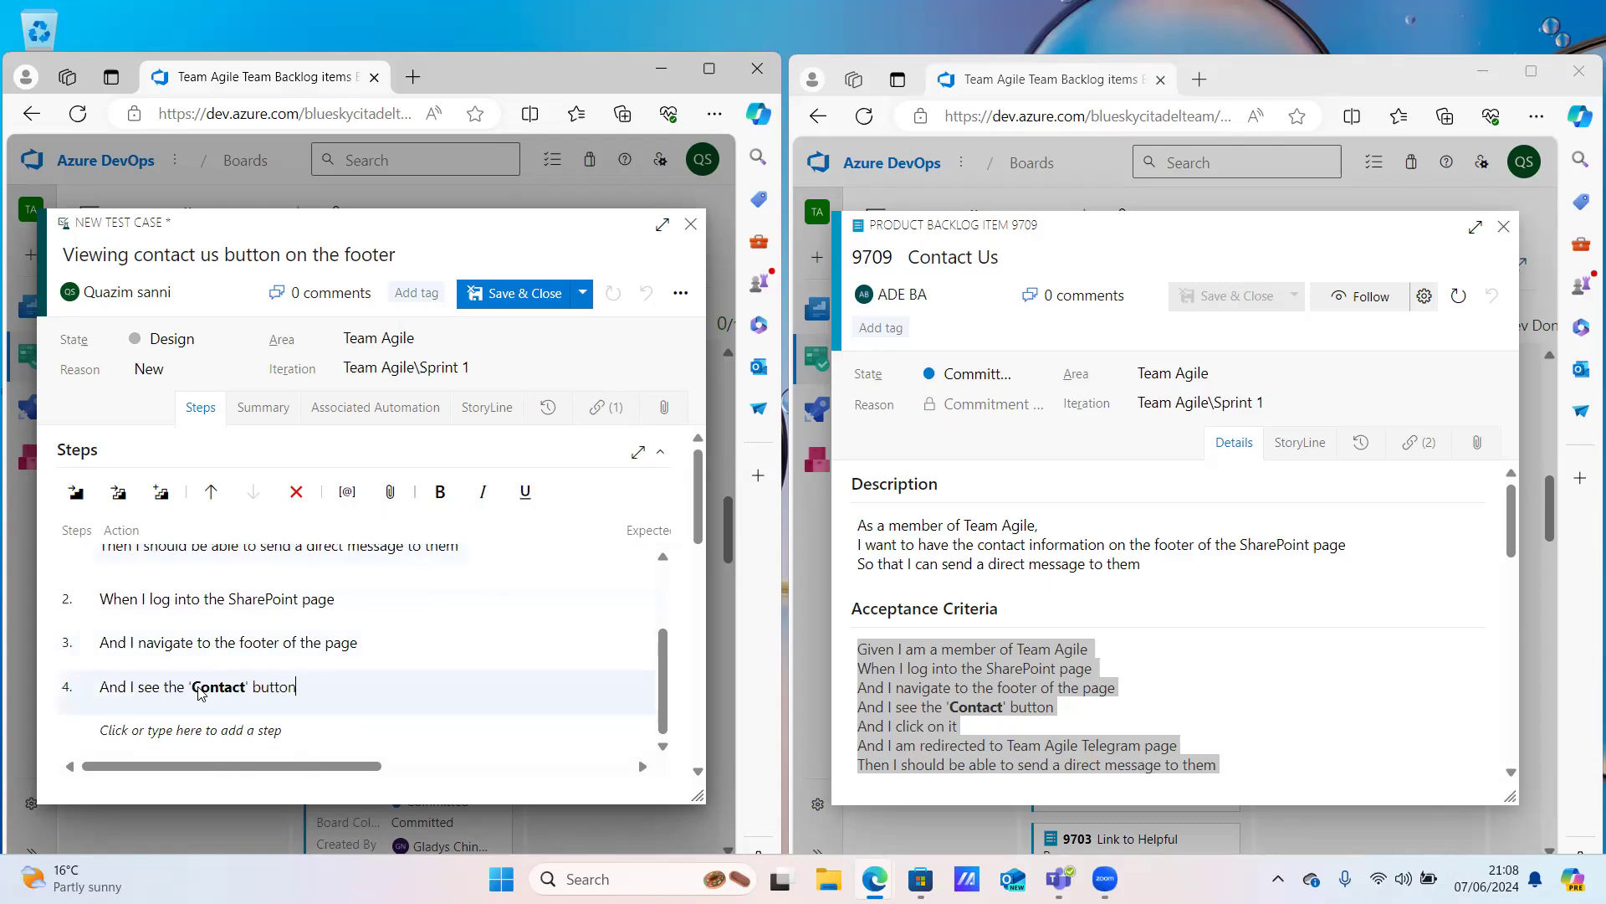
# Add an empty fifth step below the 'Contact' button step of the test case
pyautogui.scroll(3, 352, 606)
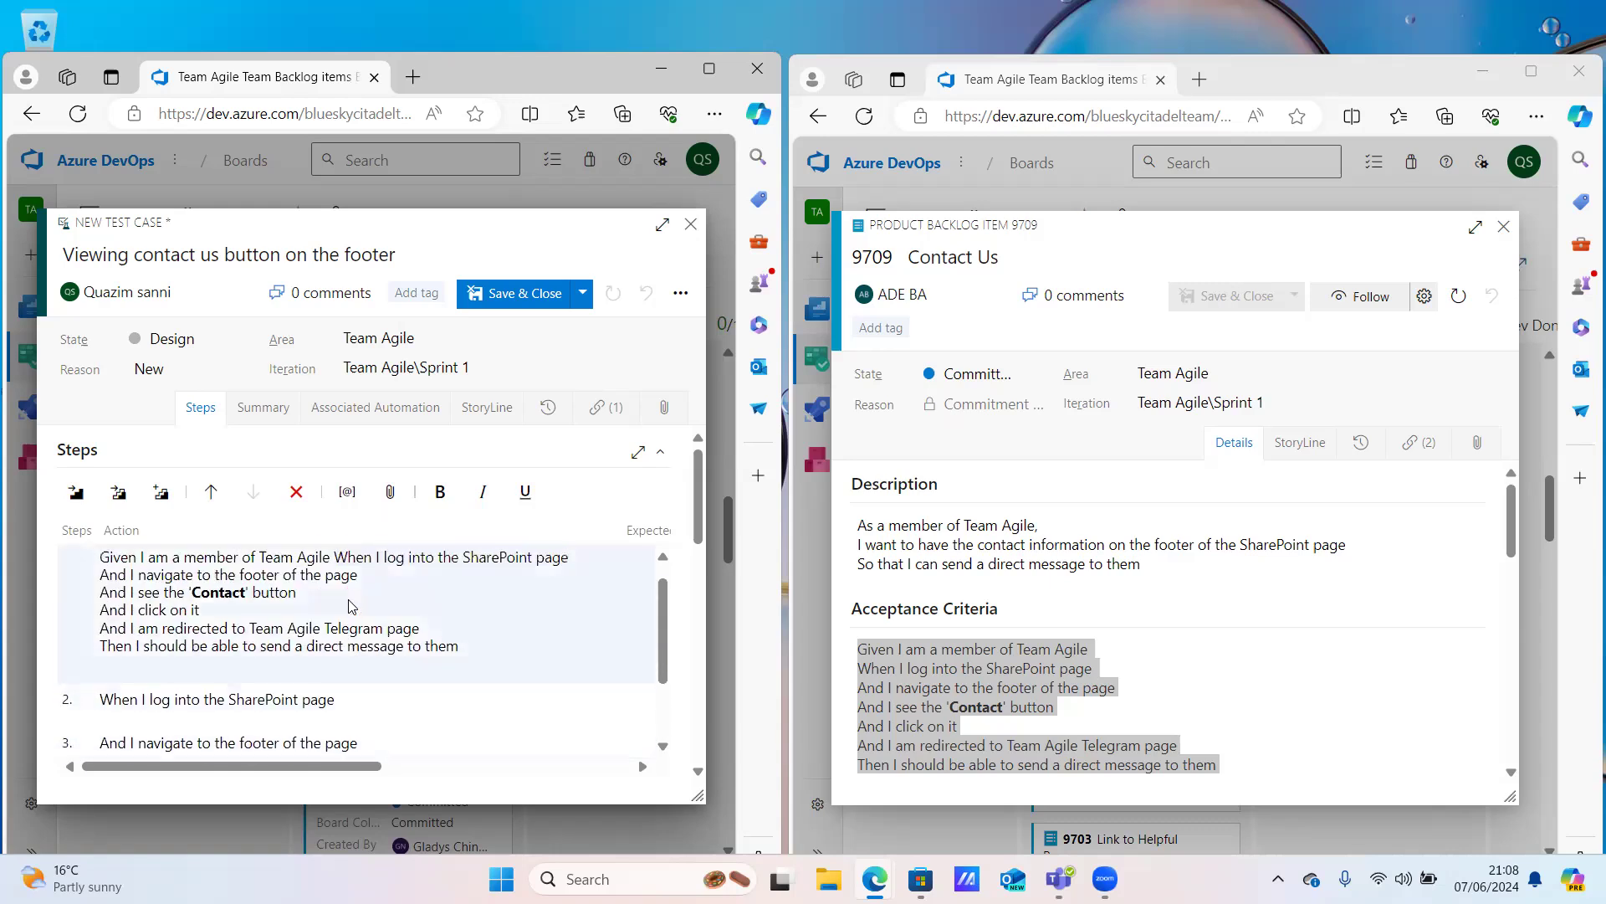
pyautogui.click(352, 606)
pyautogui.scroll(-3, 348, 606)
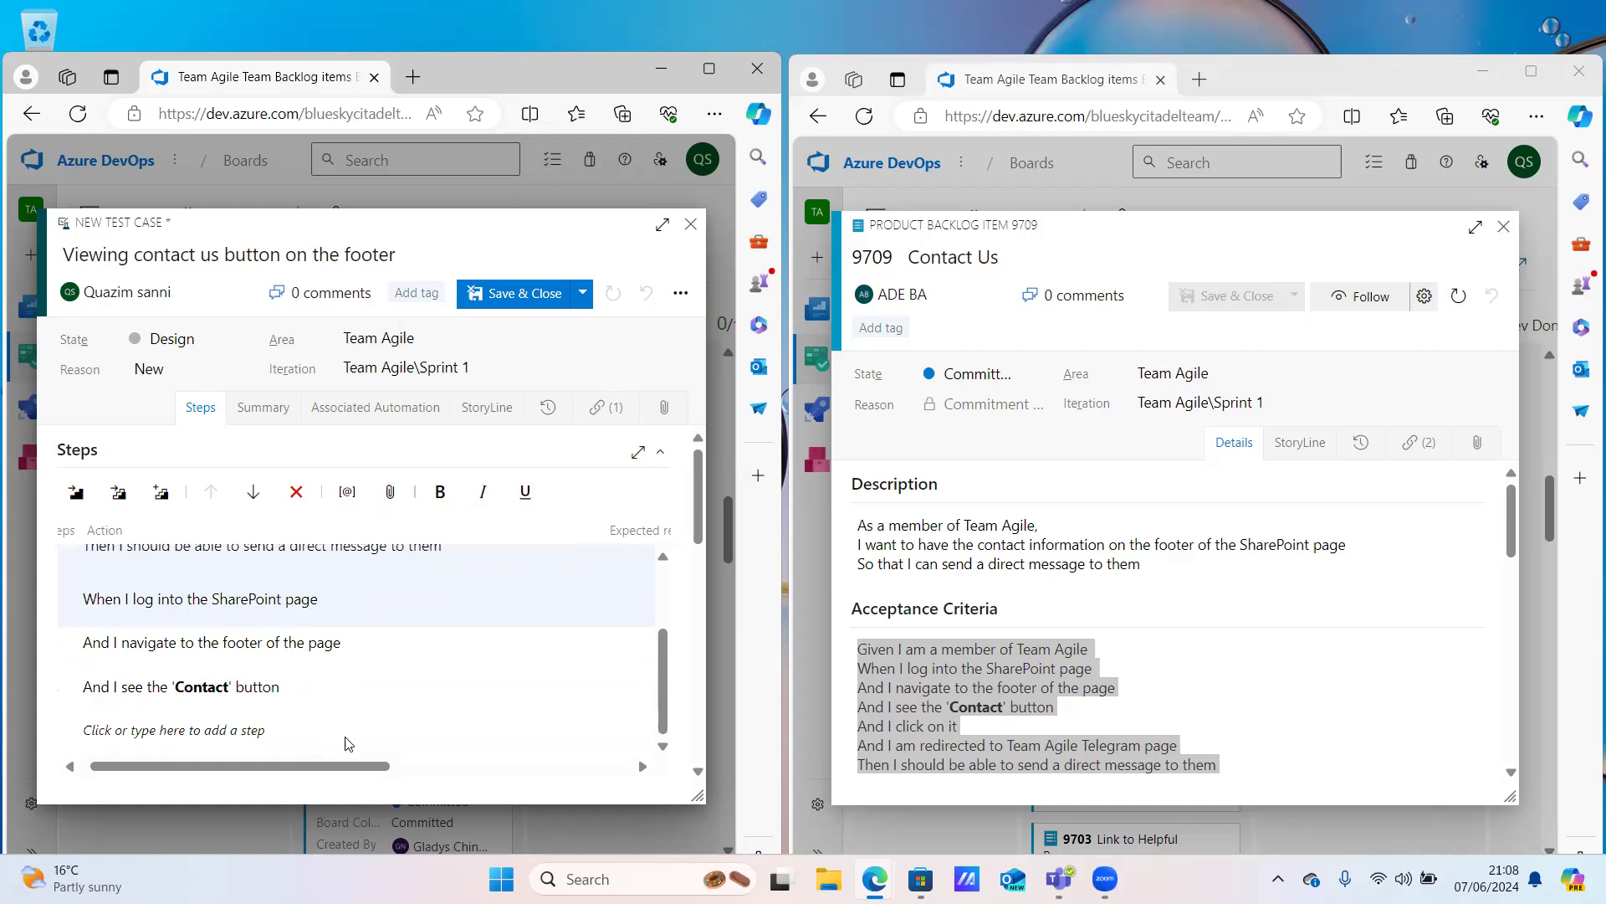
pyautogui.scroll(-1, 356, 682)
pyautogui.click(328, 628)
pyautogui.press('Return')
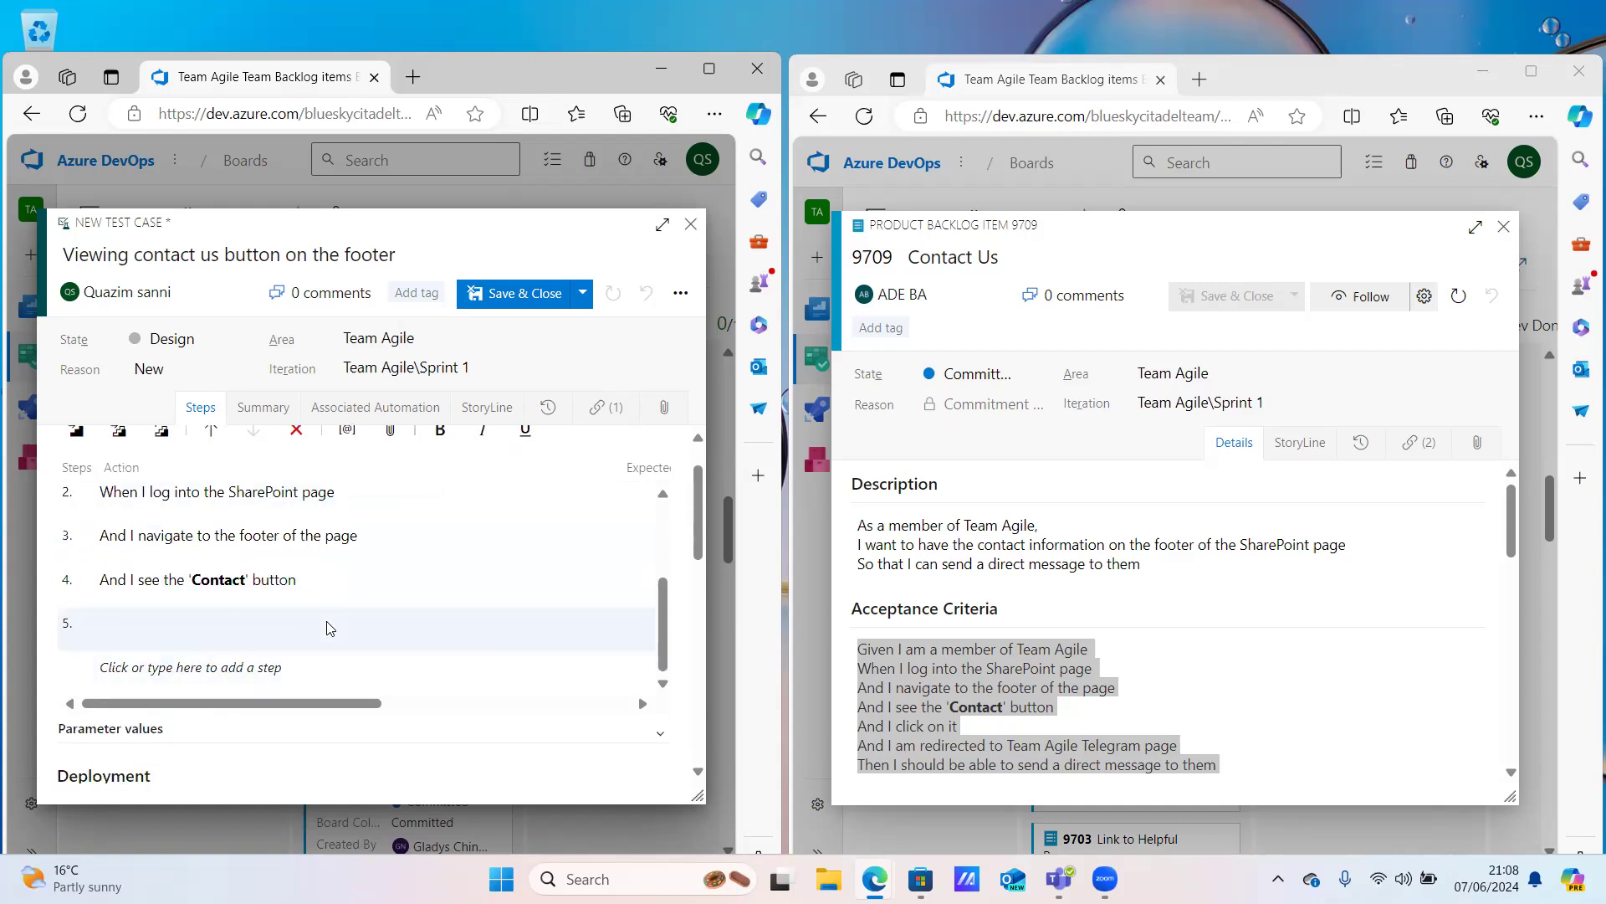
# Copy "And I click on it" from step 1 into step 5's action and add an empty sixth step
pyautogui.scroll(3, 333, 521)
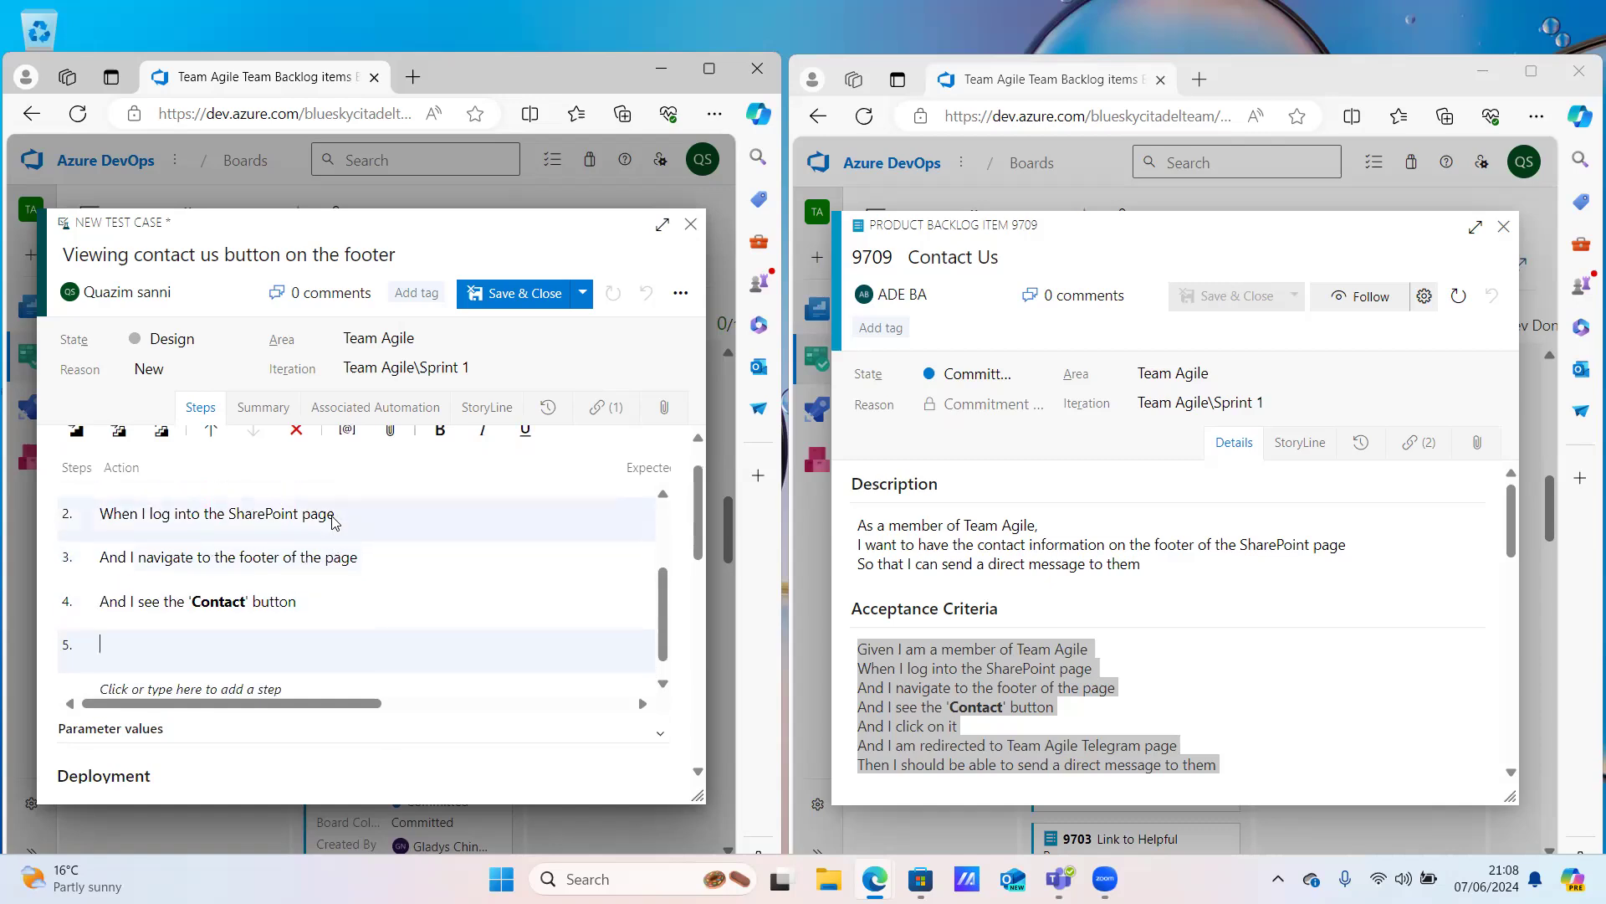
pyautogui.scroll(1, 333, 520)
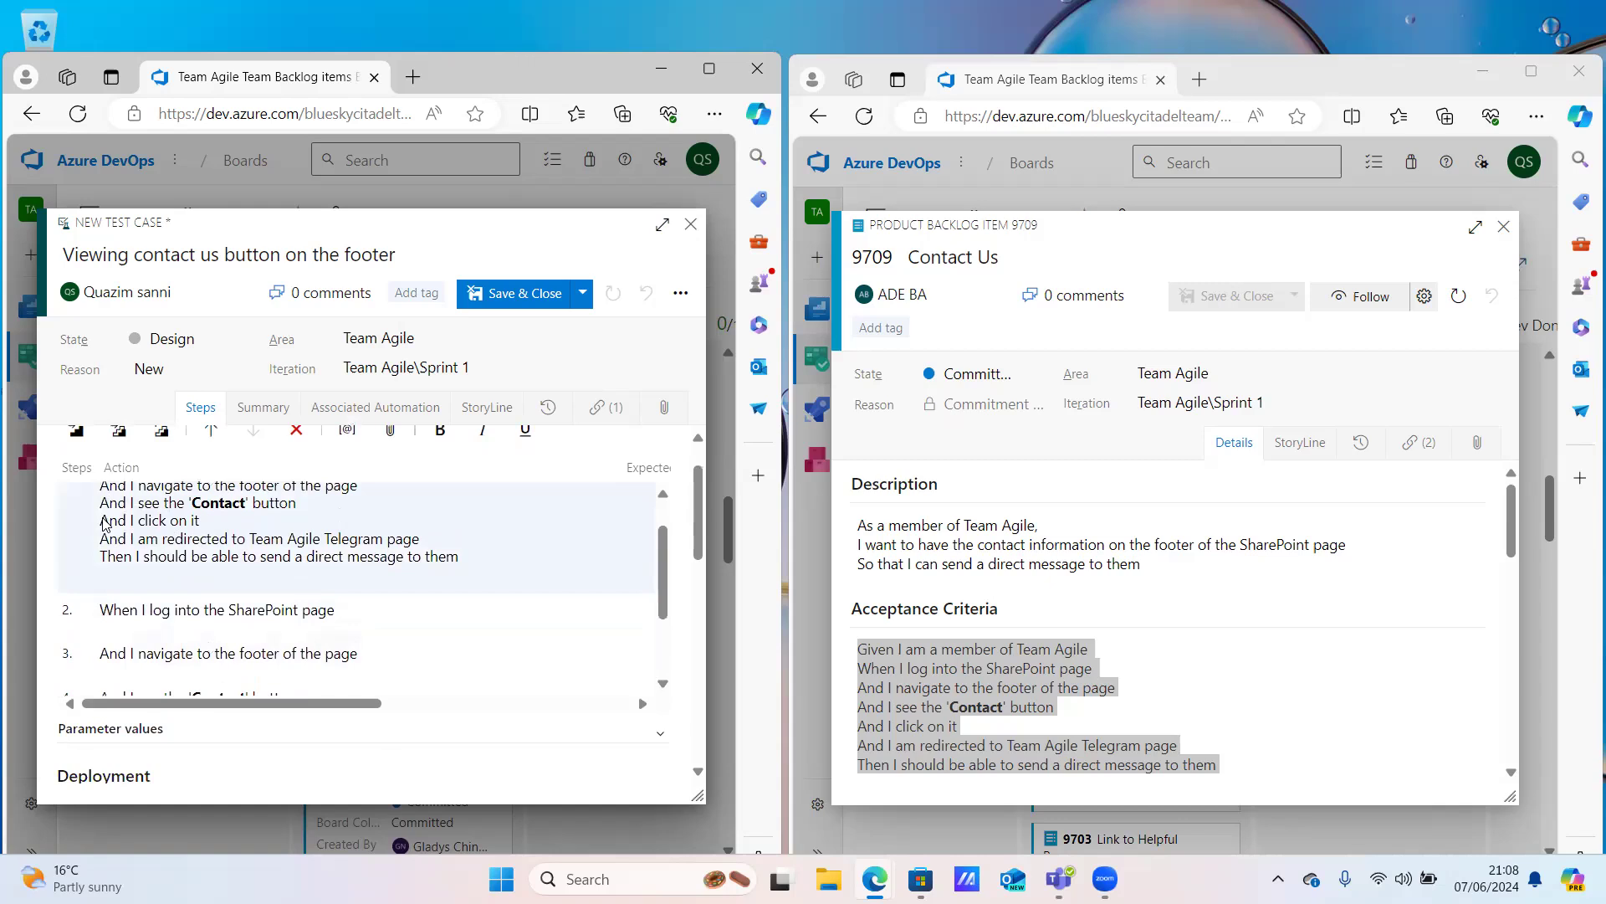
pyautogui.moveTo(101, 521); pyautogui.dragTo(204, 524)
pyautogui.hotkey('ctrl', 'c')
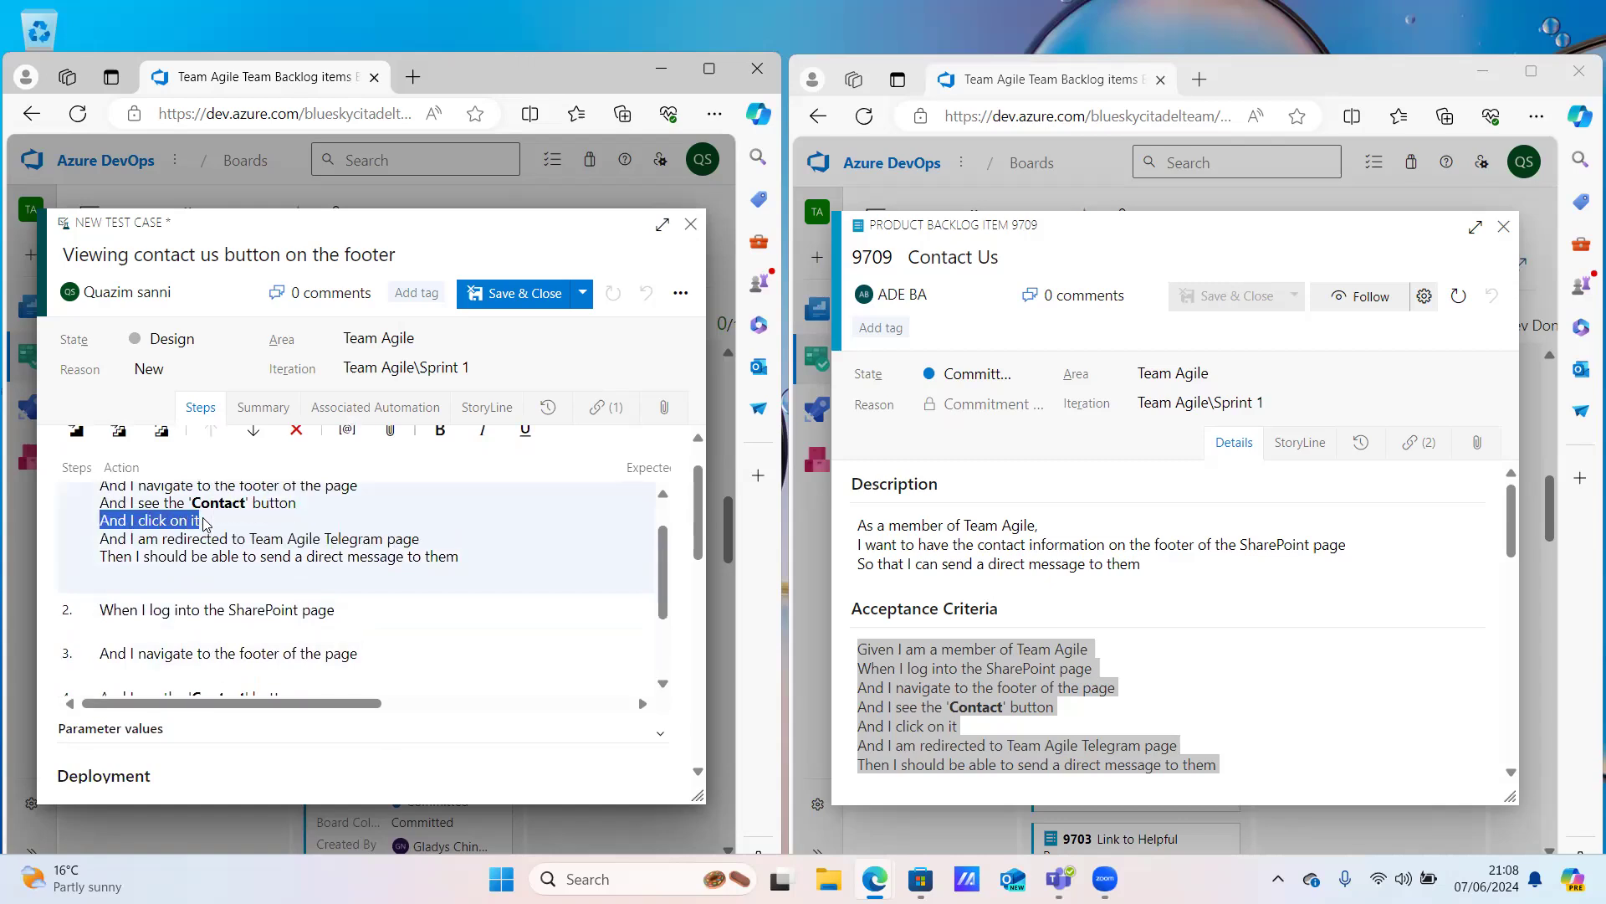
pyautogui.click(271, 594)
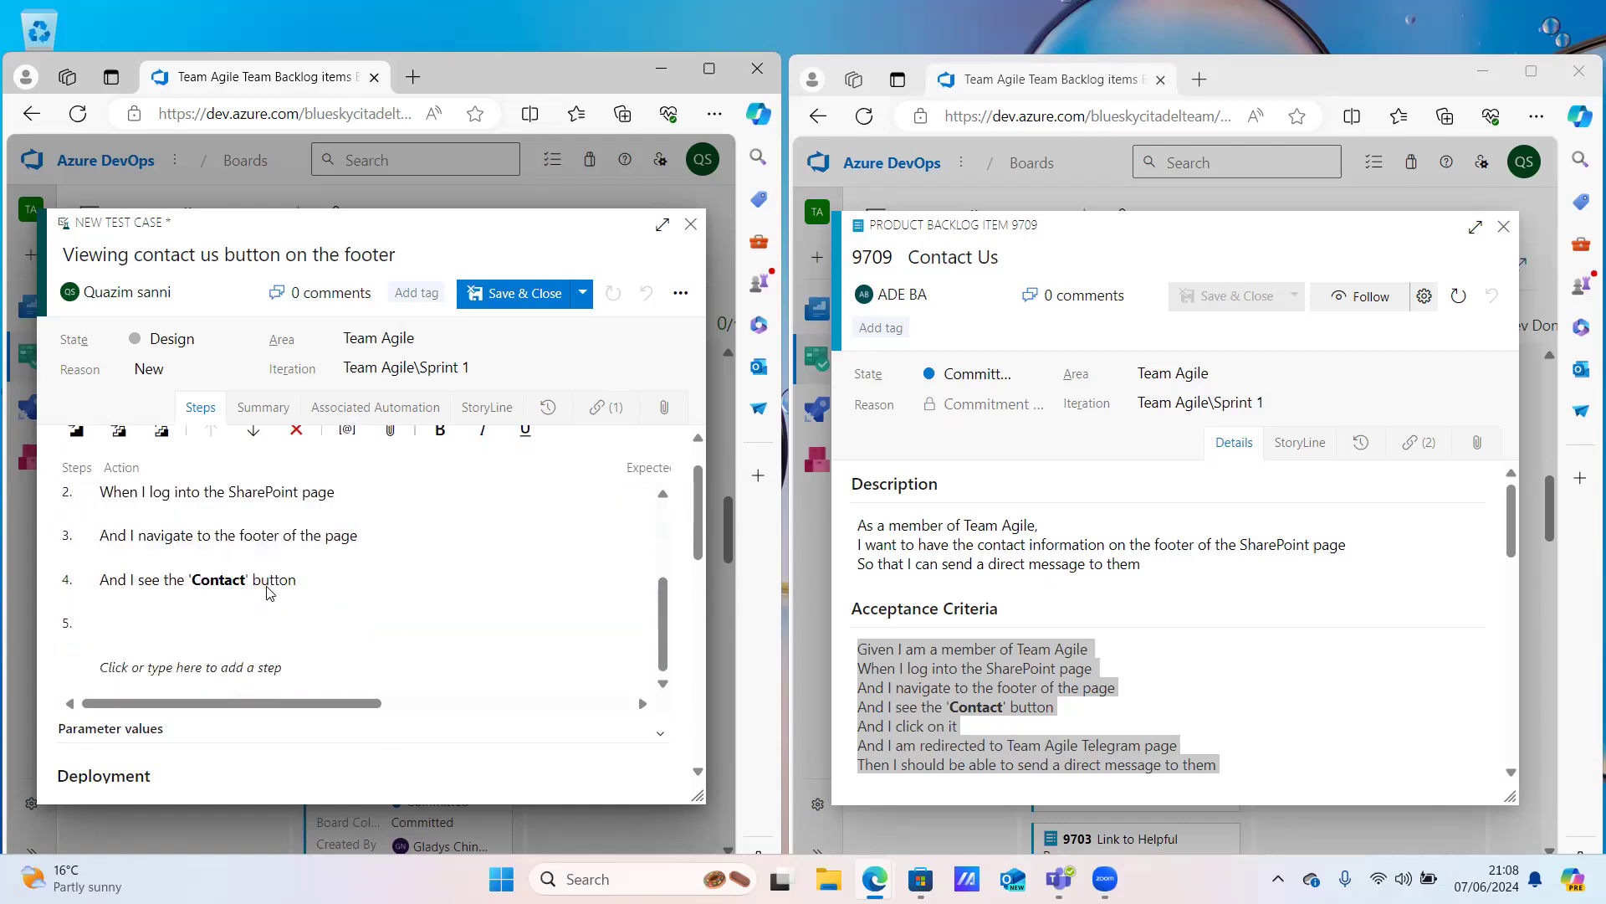
pyautogui.click(241, 626)
pyautogui.hotkey('ctrl', 'v')
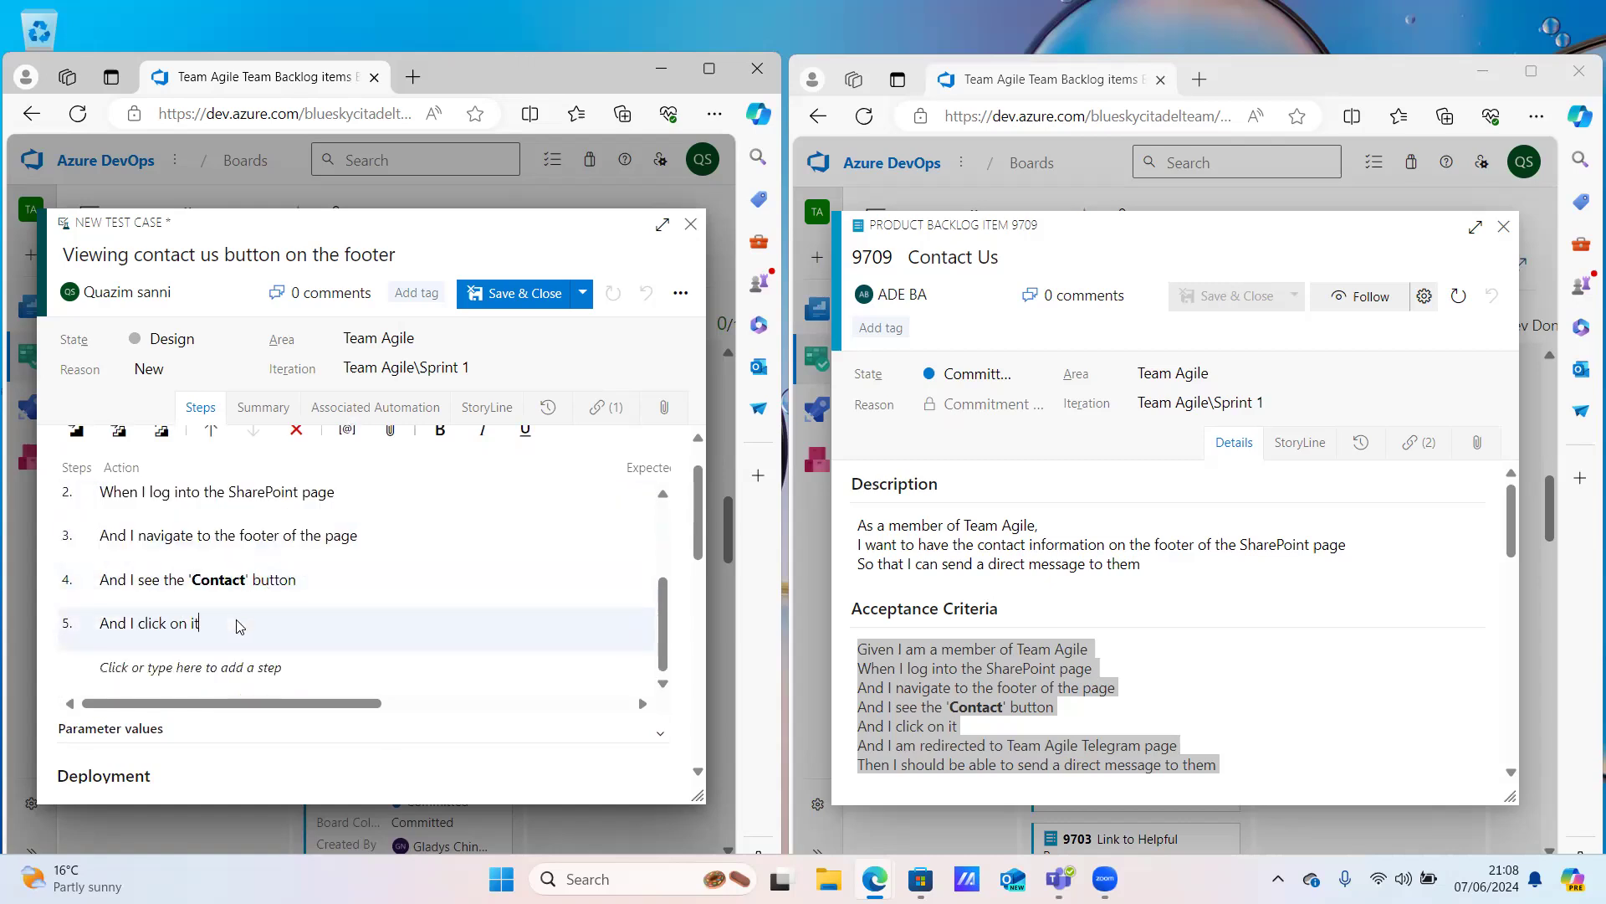
pyautogui.press('Return')
# Copy "And I am redirected to Team Agile Telegram page" from step 1 into step 6's action and add an empty seventh step
pyautogui.scroll(3, 240, 625)
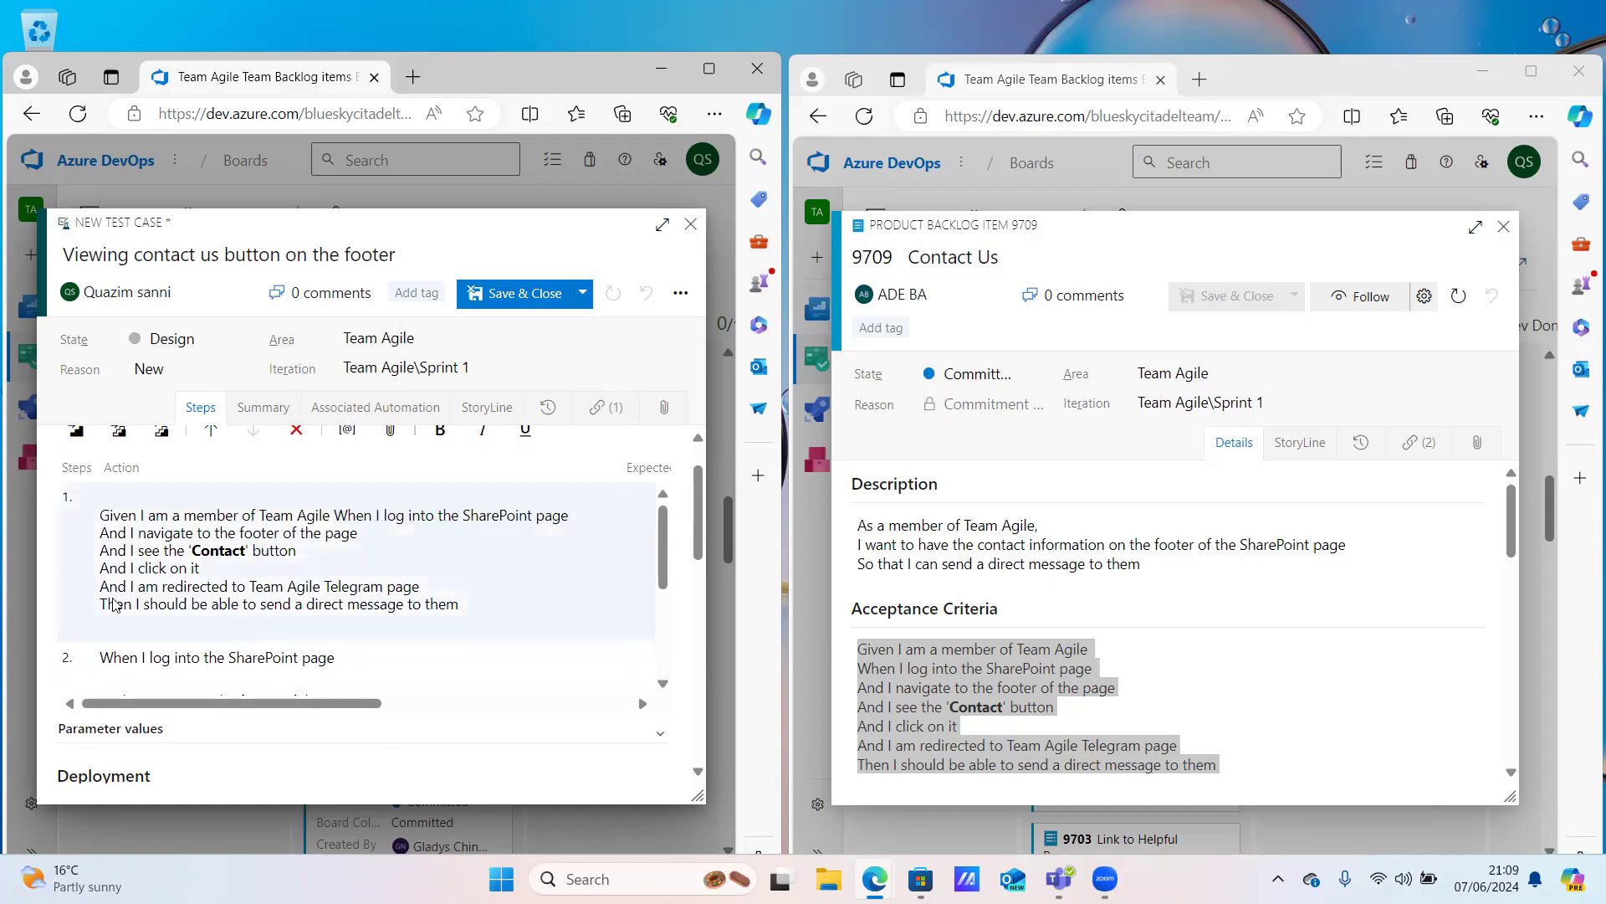
pyautogui.moveTo(100, 589); pyautogui.dragTo(418, 595)
pyautogui.click(277, 578)
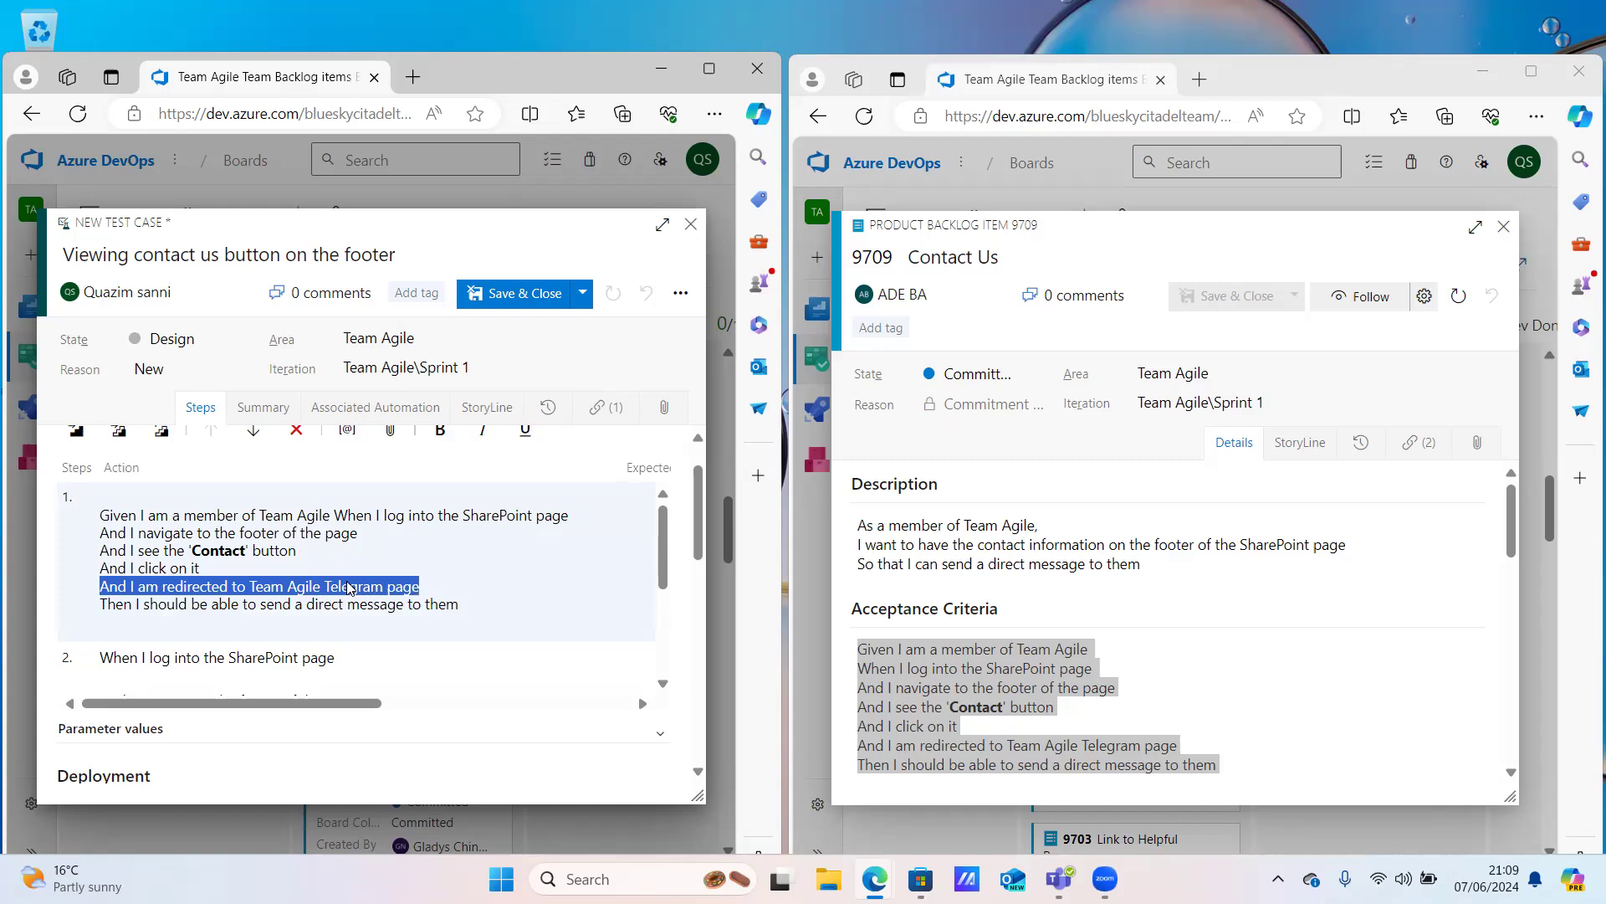
pyautogui.hotkey('ctrl', 'x')
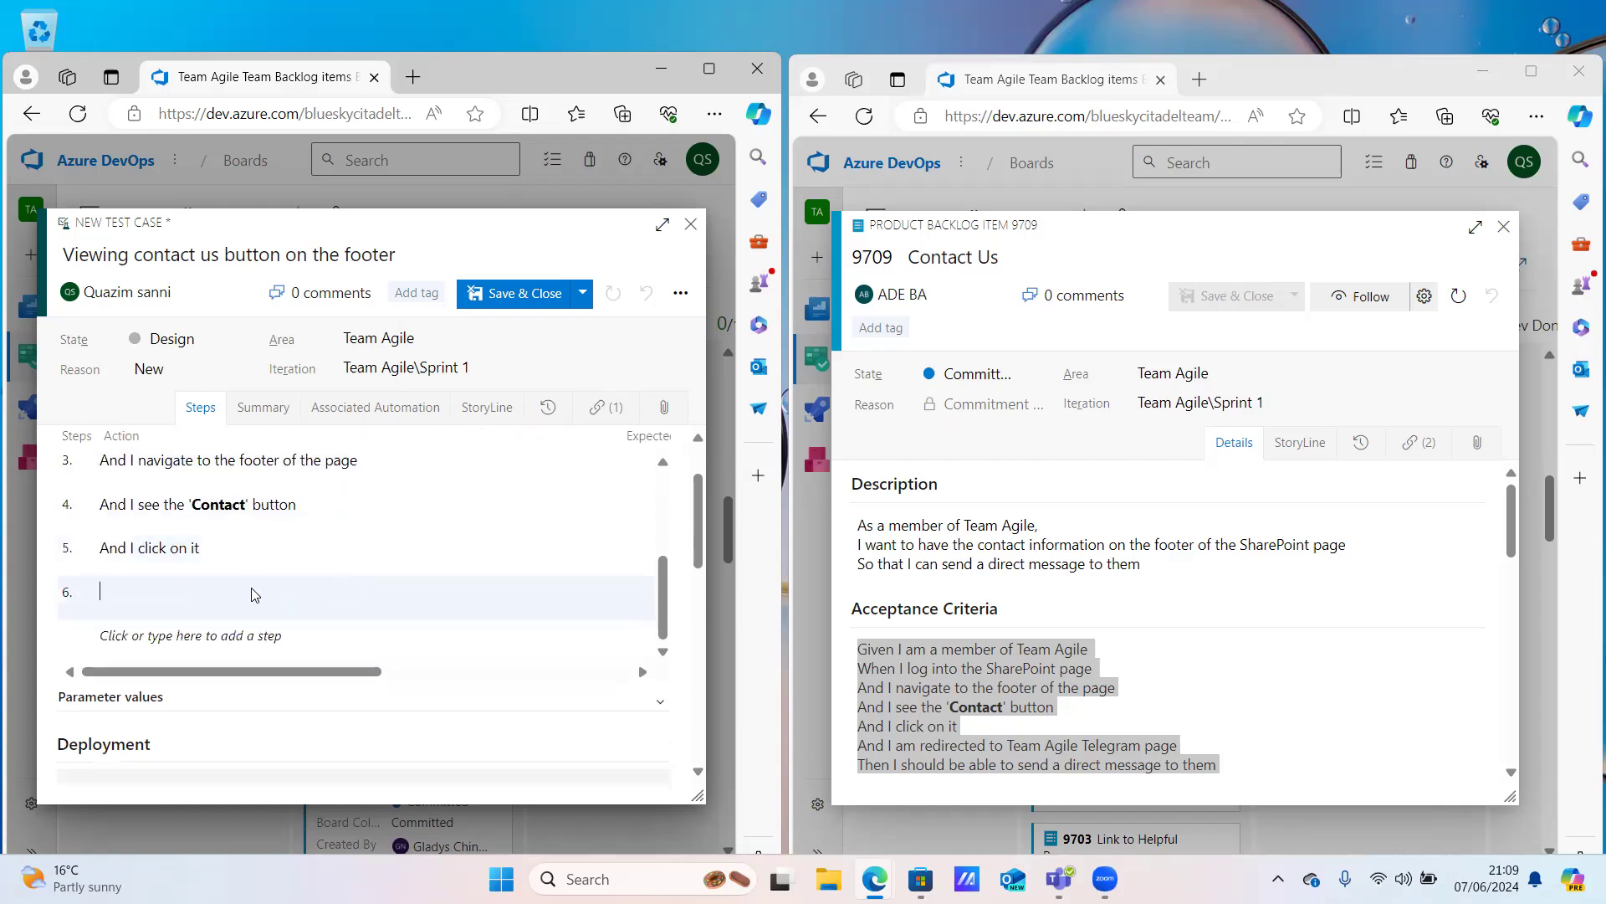
pyautogui.hotkey('ctrl', 'v')
pyautogui.scroll(3, 316, 552)
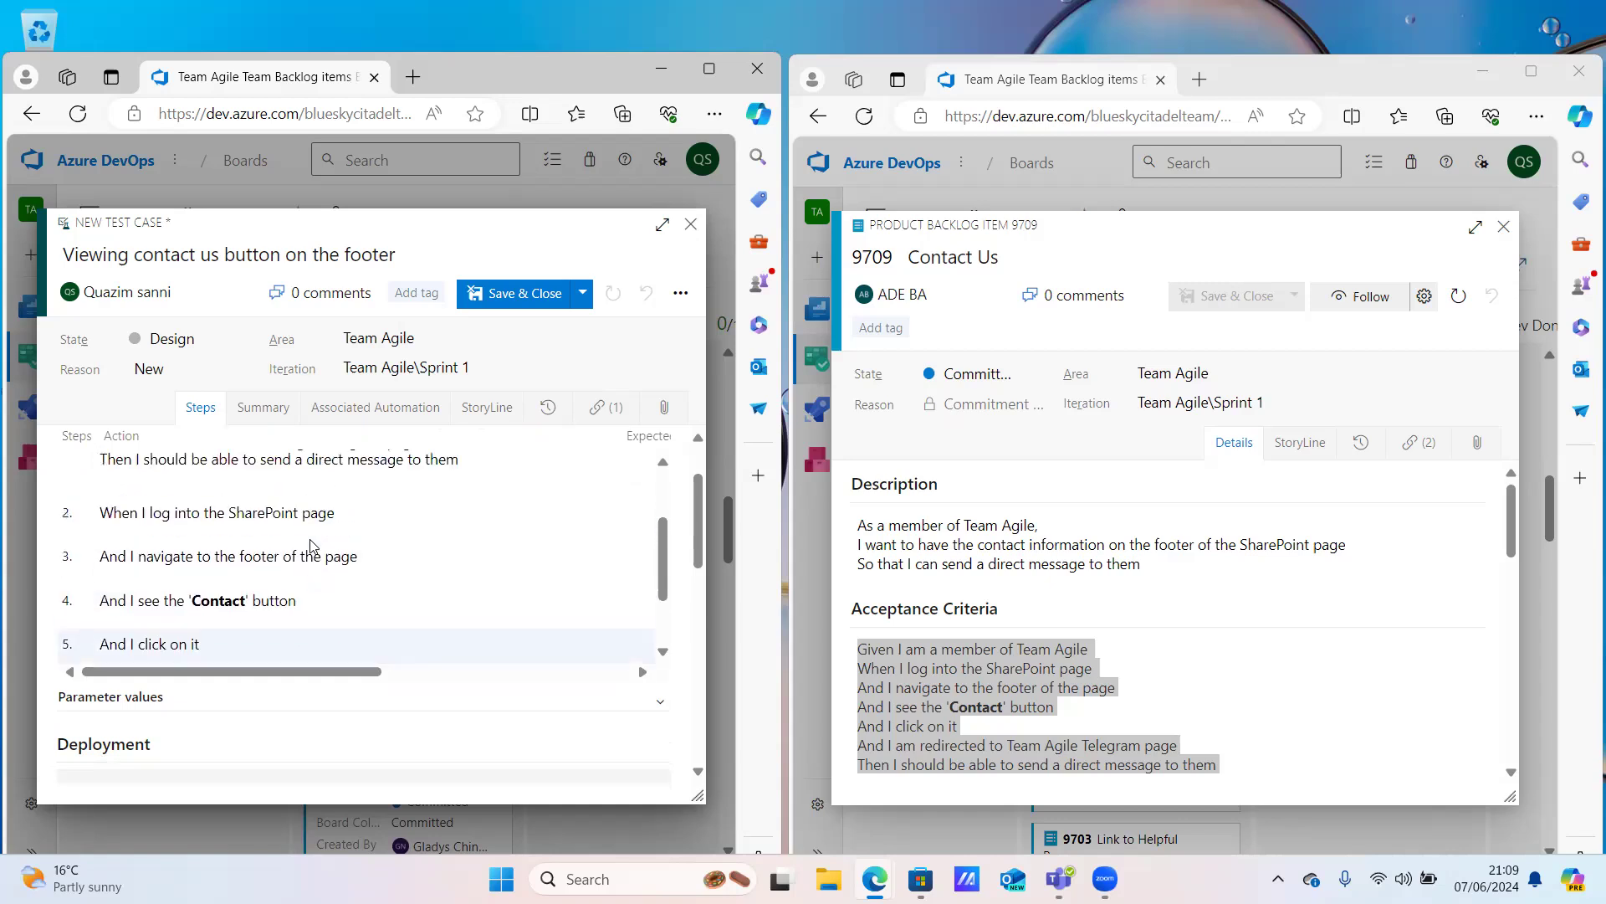
pyautogui.scroll(-3, 293, 560)
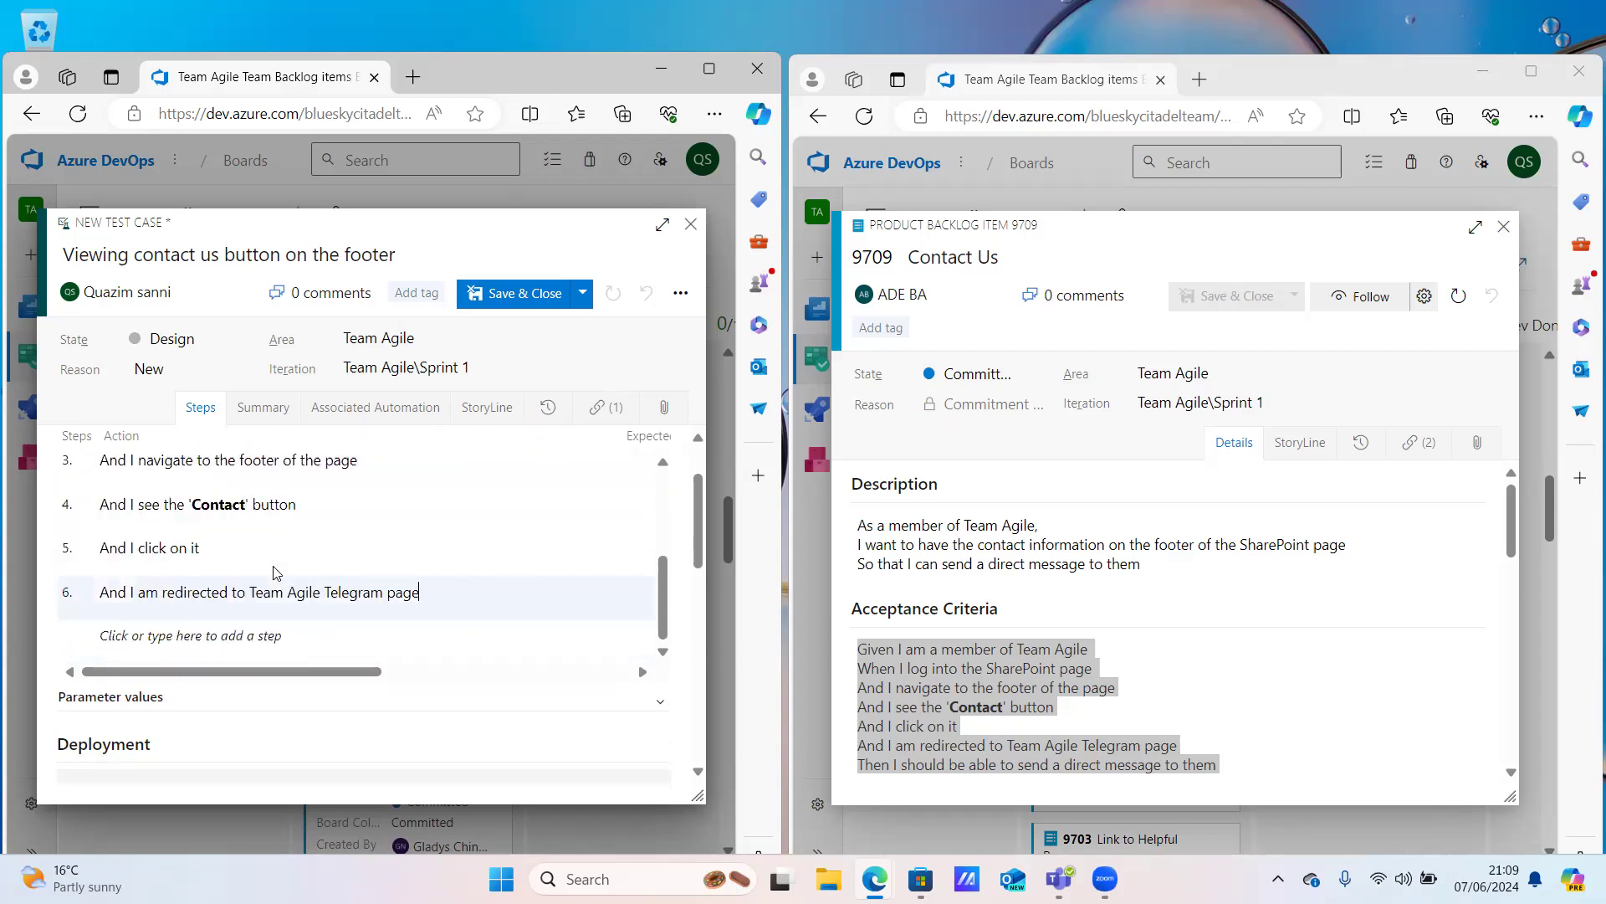
pyautogui.click(450, 598)
pyautogui.press('Return')
# Copy "Then I should be able to send a direct message to them" from step 1 into step 7's action
pyautogui.scroll(3, 419, 490)
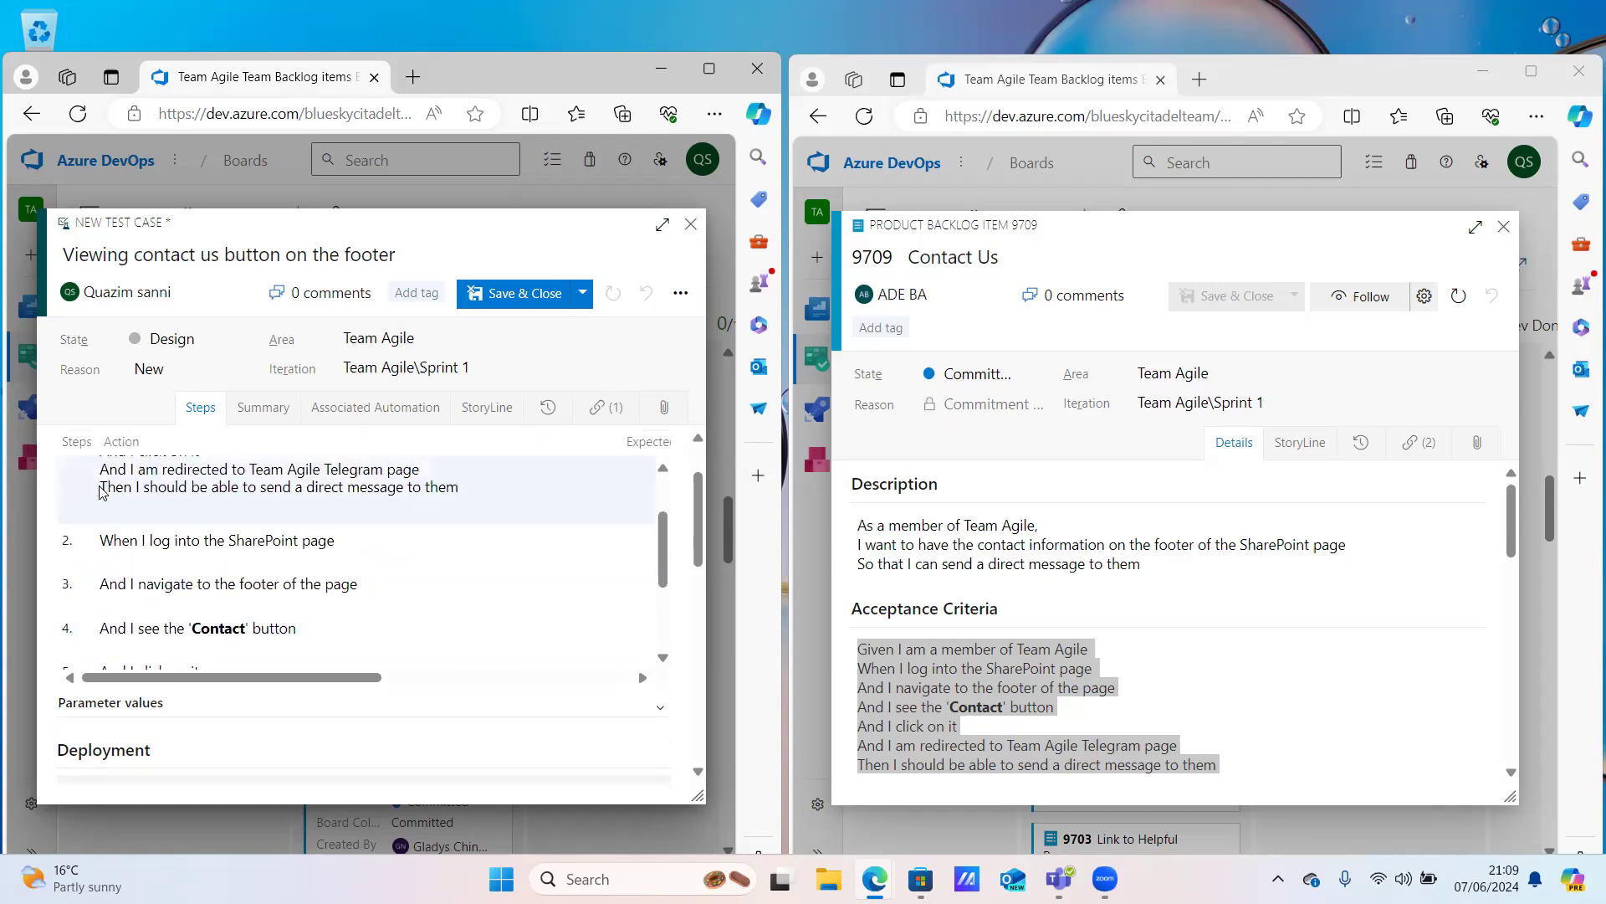
pyautogui.click(187, 489)
pyautogui.click(113, 489)
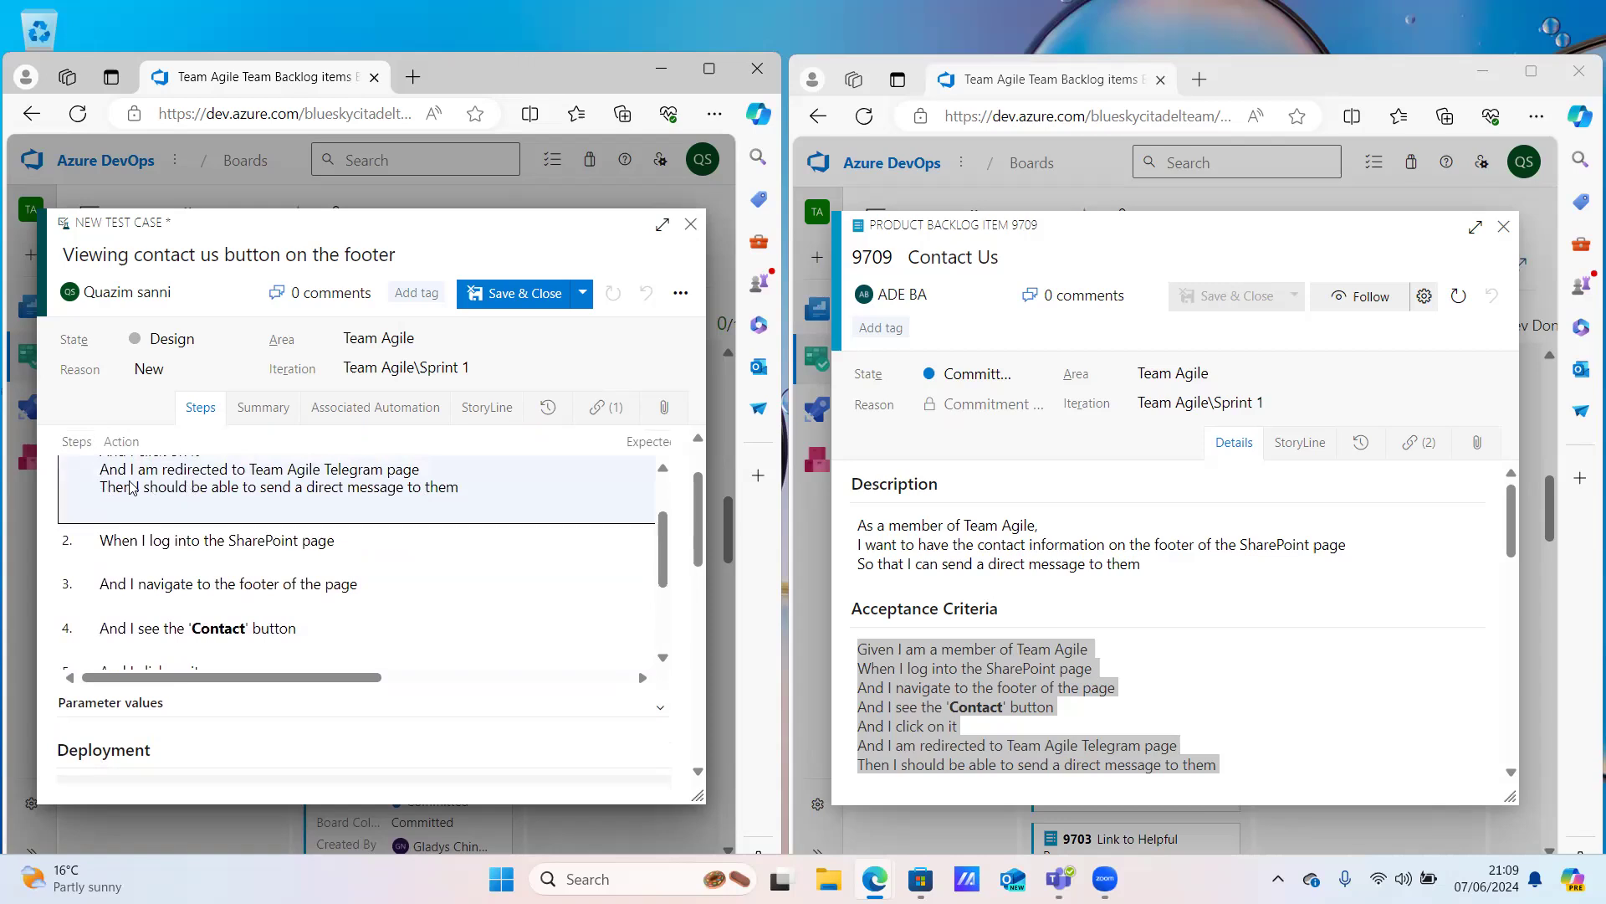
pyautogui.click(127, 487)
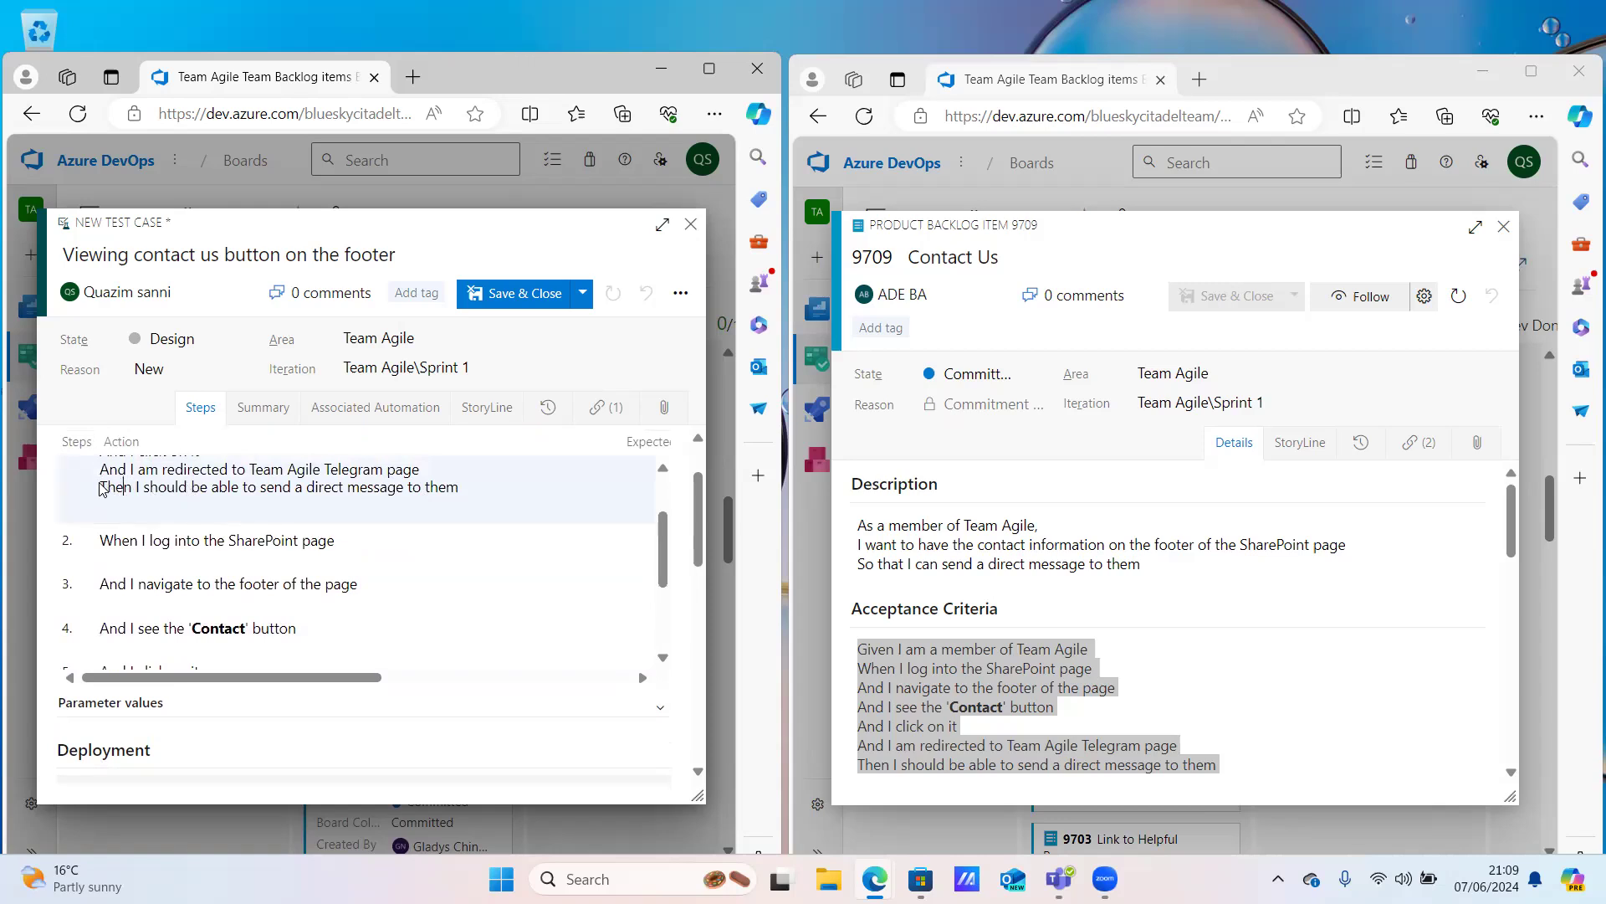
pyautogui.moveTo(101, 488); pyautogui.dragTo(452, 493)
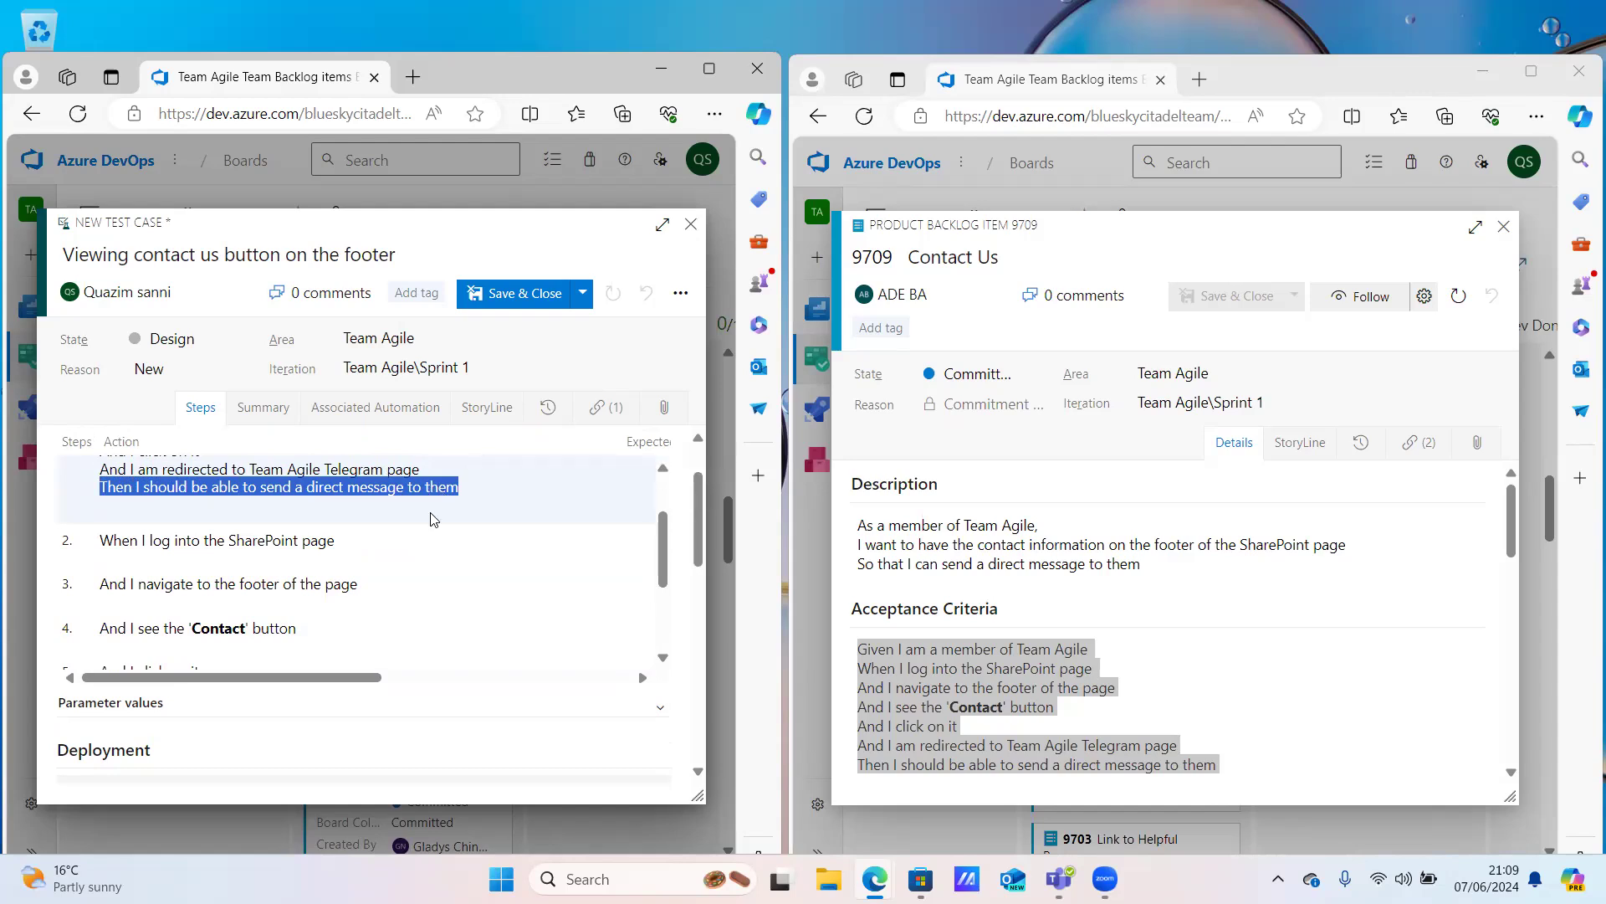
pyautogui.hotkey('ctrl', 'x')
pyautogui.scroll(-3, 433, 538)
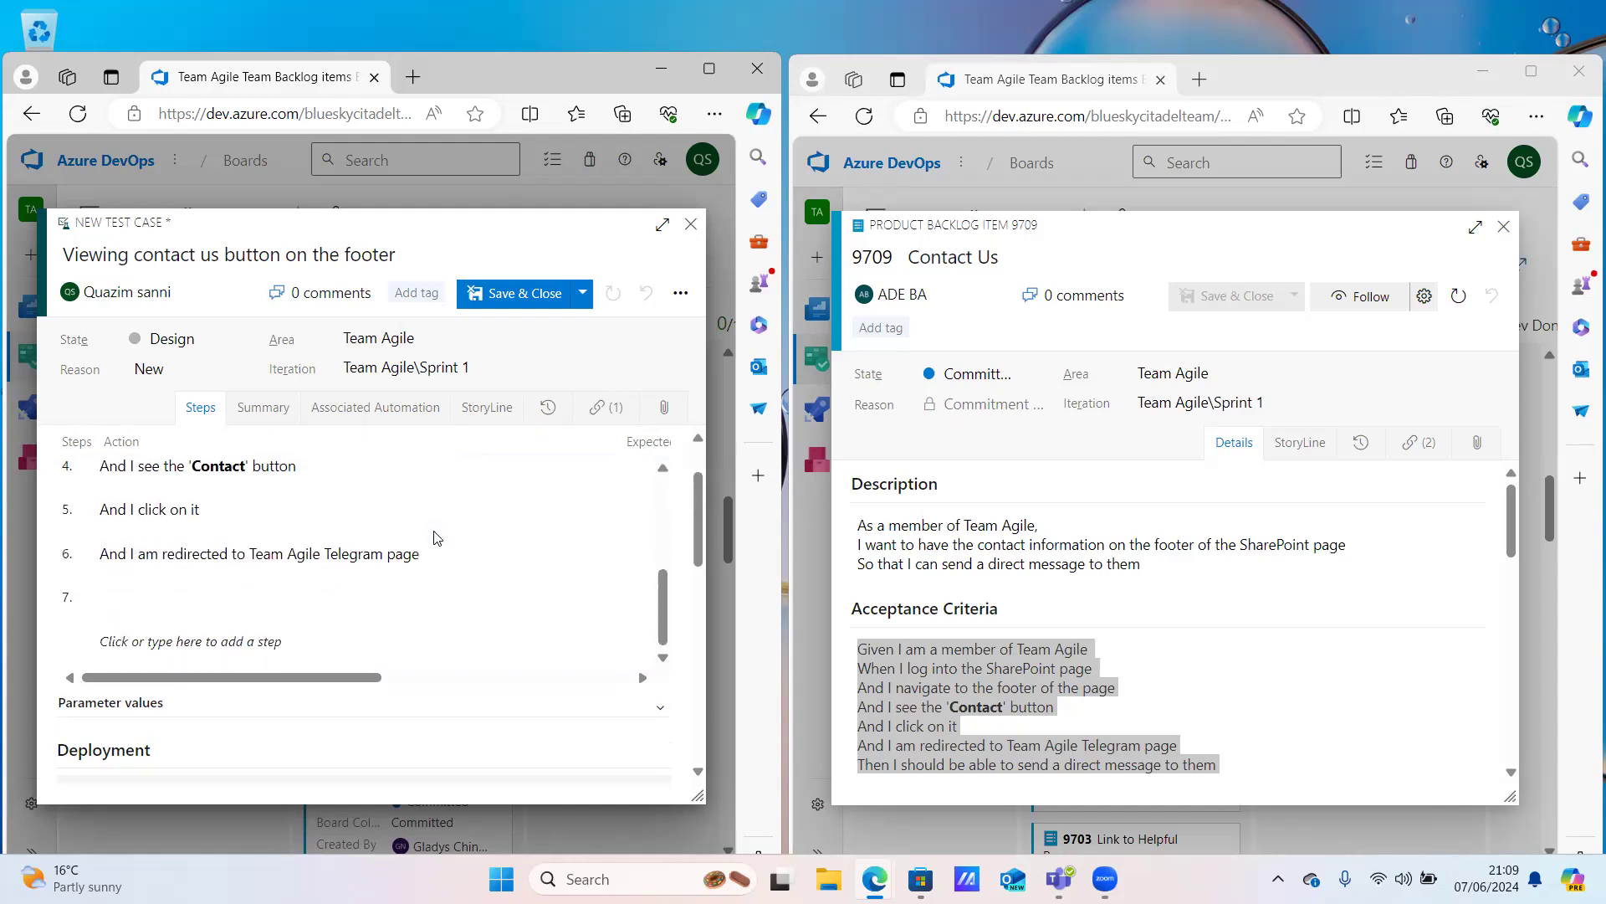
pyautogui.click(233, 604)
pyautogui.hotkey('ctrl', 'v')
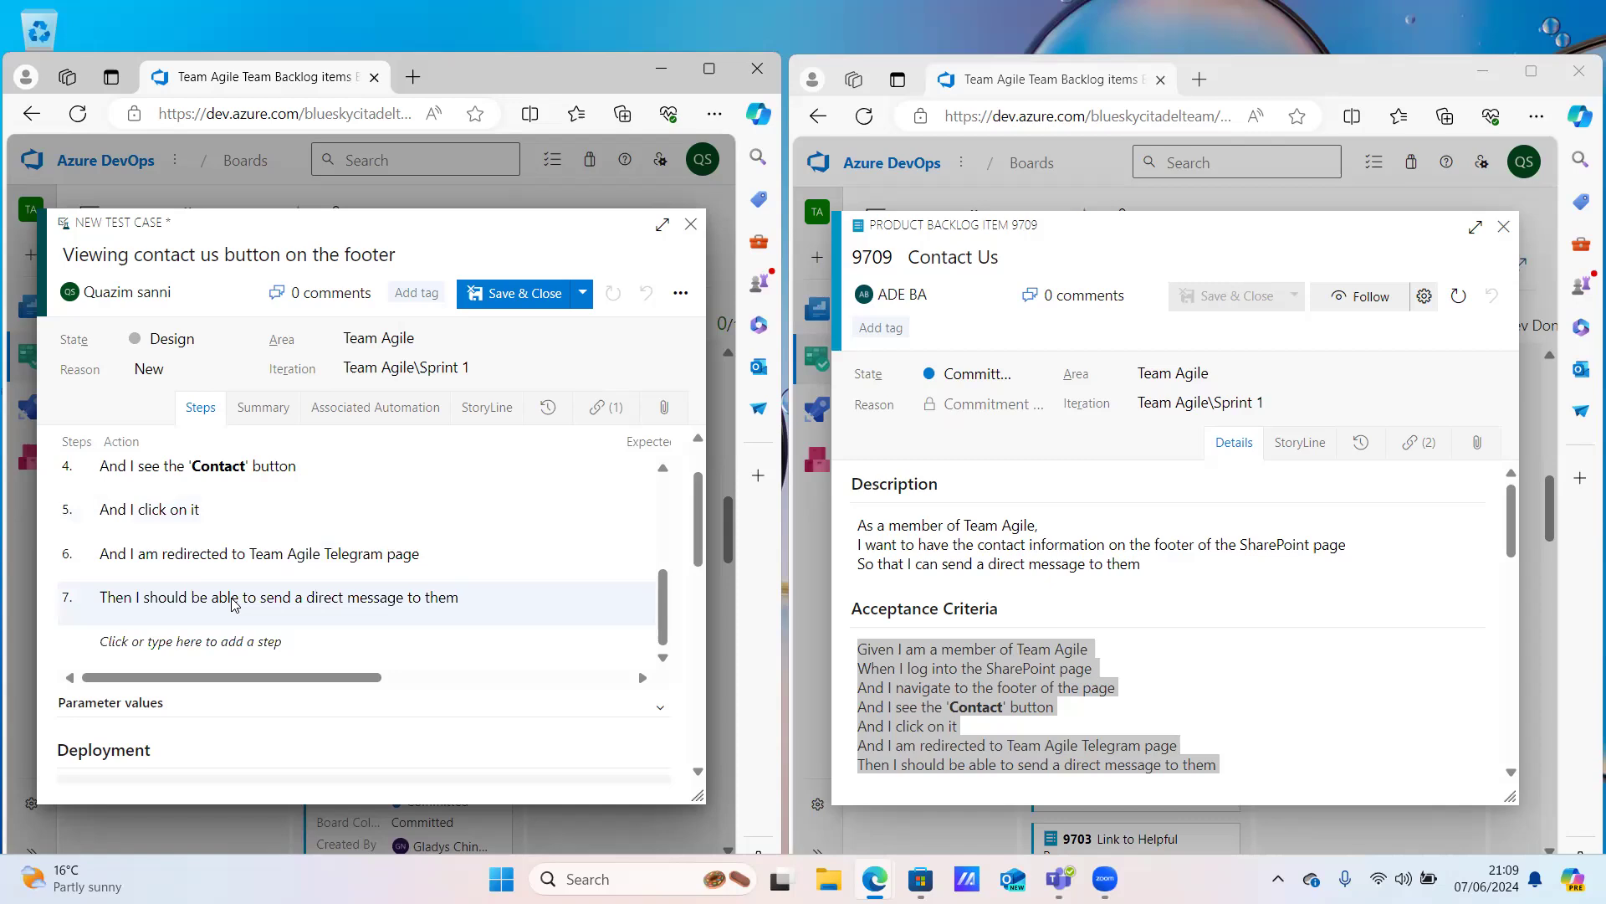
# Delete everything after the first line of step 1's action, from "And I navigate to the footer of the page" through the final line
pyautogui.scroll(5, 233, 604)
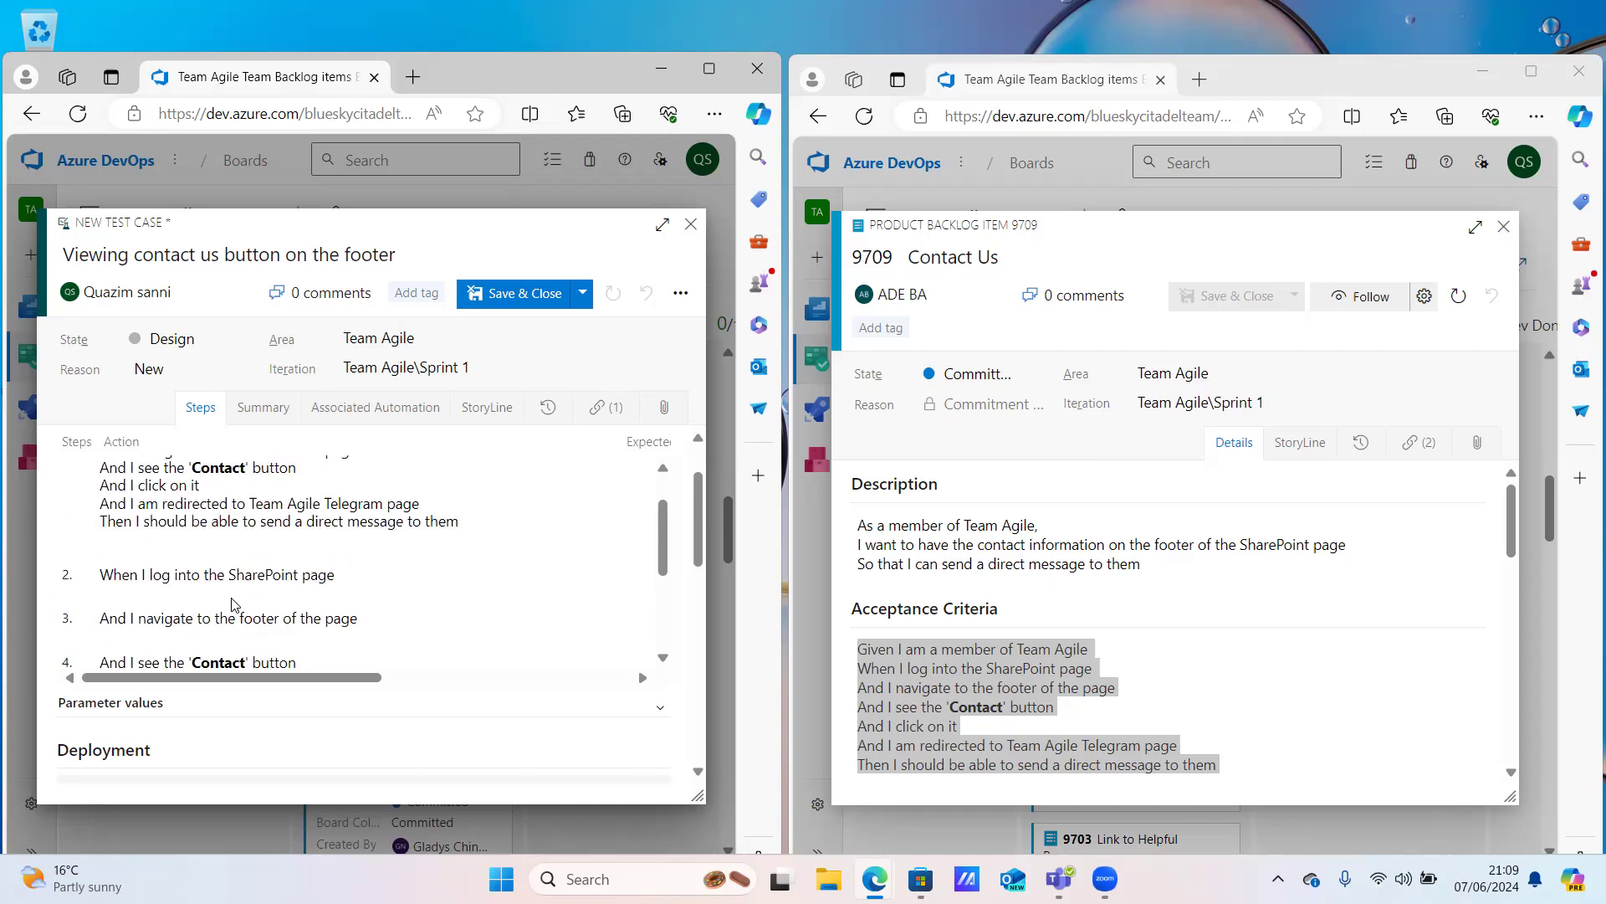
pyautogui.scroll(1, 470, 531)
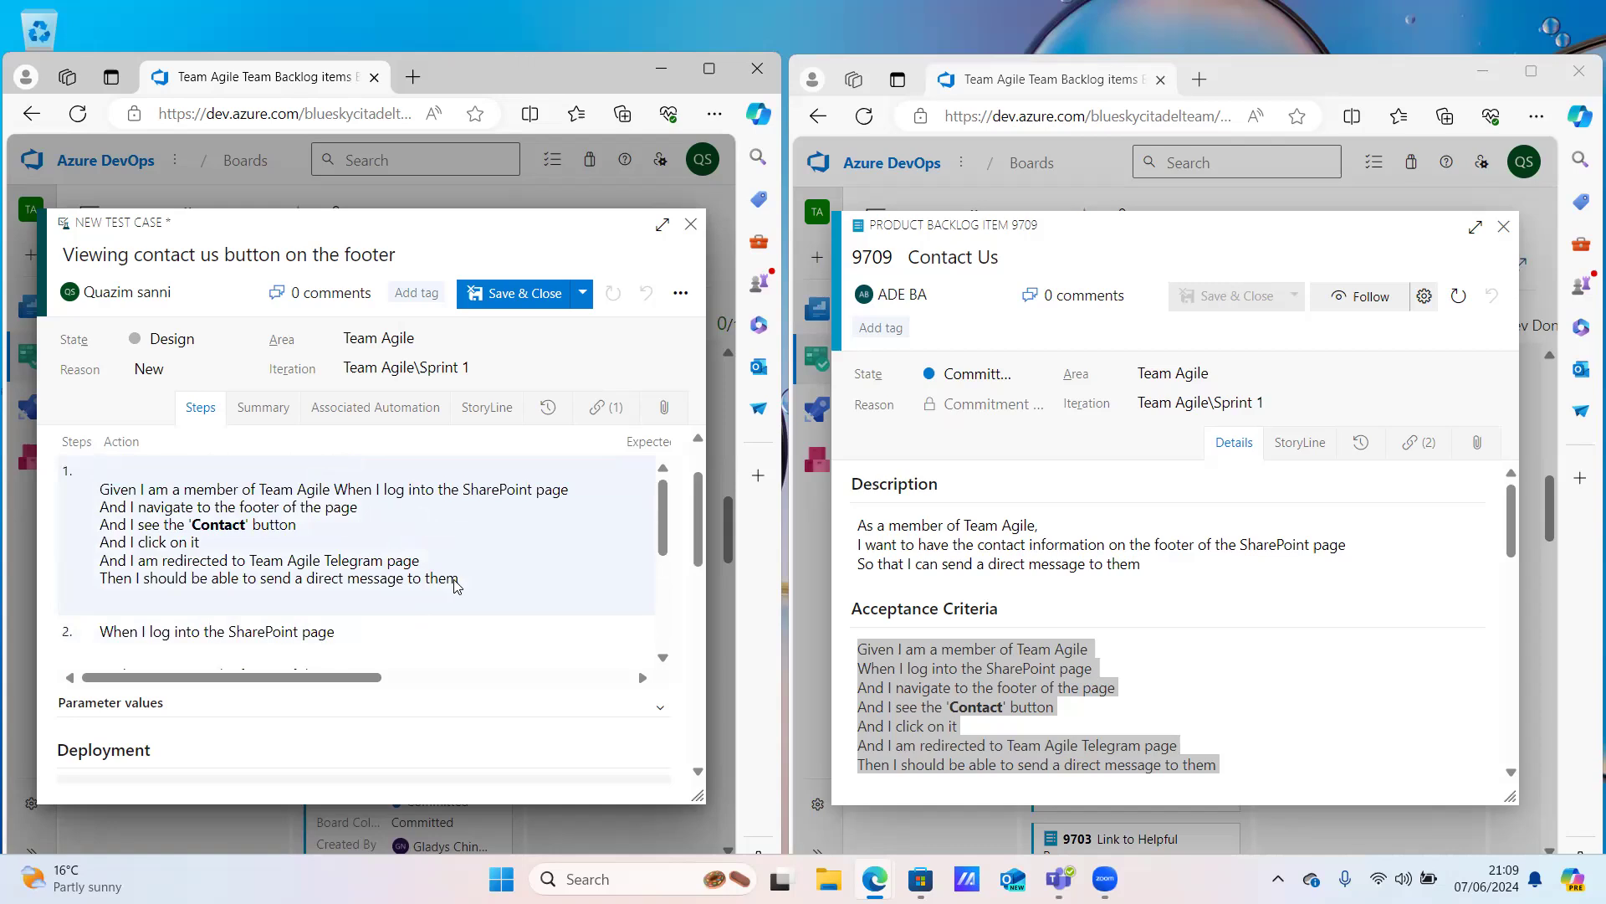
pyautogui.press('BackSpace')
pyautogui.press('BackSpace')
pyautogui.press('BackSpace')
pyautogui.press('BackSpace')
pyautogui.press('BackSpace')
pyautogui.press('BackSpace')
pyautogui.press('BackSpace')
pyautogui.press('BackSpace')
pyautogui.press('BackSpace')
pyautogui.press('BackSpace')
pyautogui.press('BackSpace')
pyautogui.press('BackSpace')
pyautogui.press('BackSpace')
pyautogui.press('BackSpace')
pyautogui.press('BackSpace')
pyautogui.press('BackSpace')
pyautogui.press('BackSpace')
pyautogui.press('BackSpace')
pyautogui.press('BackSpace')
pyautogui.press('BackSpace')
pyautogui.press('BackSpace')
pyautogui.press('BackSpace')
pyautogui.press('BackSpace')
pyautogui.press('BackSpace')
pyautogui.press('BackSpace')
pyautogui.press('BackSpace')
pyautogui.press('BackSpace')
pyautogui.press('BackSpace')
pyautogui.press('BackSpace')
pyautogui.press('BackSpace')
pyautogui.press('BackSpace')
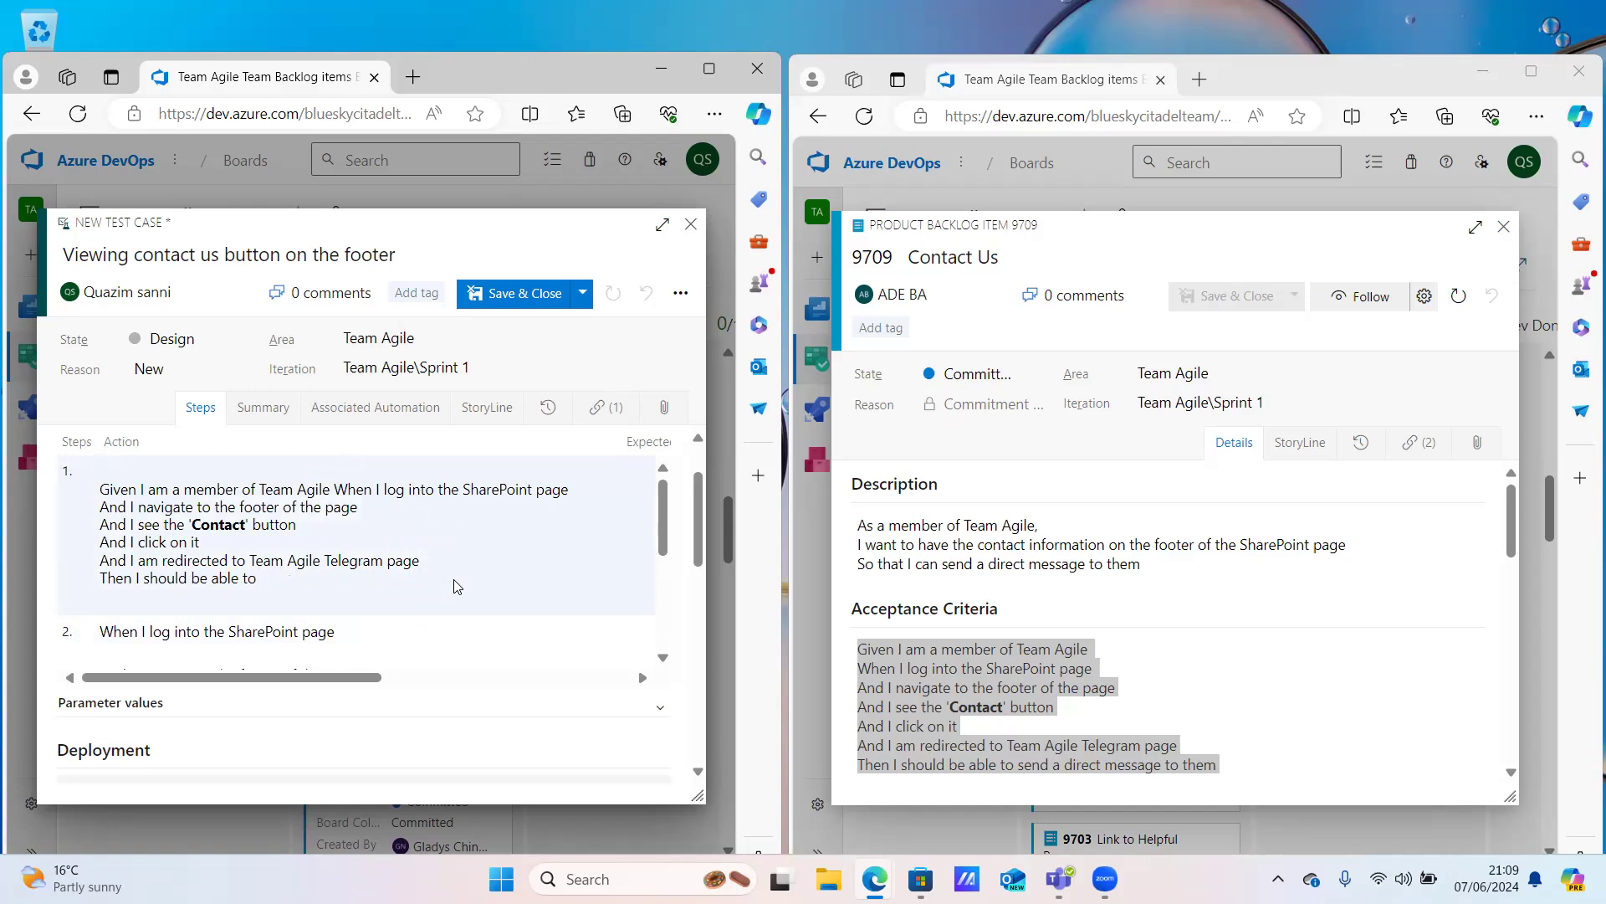
pyautogui.press('BackSpace')
pyautogui.press('BackSpace')
pyautogui.press('BackSpace')
pyautogui.press('BackSpace')
pyautogui.press('BackSpace')
pyautogui.press('BackSpace')
pyautogui.press('BackSpace')
pyautogui.press('BackSpace')
pyautogui.press('BackSpace')
pyautogui.press('BackSpace')
pyautogui.press('BackSpace')
pyautogui.press('BackSpace')
pyautogui.press('BackSpace')
pyautogui.press('BackSpace')
pyautogui.press('BackSpace')
pyautogui.press('BackSpace')
pyautogui.press('BackSpace')
pyautogui.press('BackSpace')
pyautogui.press('BackSpace')
pyautogui.press('BackSpace')
pyautogui.press('BackSpace')
pyautogui.press('BackSpace')
pyautogui.press('BackSpace')
pyautogui.press('BackSpace')
pyautogui.press('BackSpace')
pyautogui.press('BackSpace')
pyautogui.press('BackSpace')
pyautogui.press('BackSpace')
pyautogui.press('BackSpace')
pyautogui.press('BackSpace')
pyautogui.press('BackSpace')
pyautogui.press('BackSpace')
pyautogui.press('BackSpace')
pyautogui.press('BackSpace')
pyautogui.press('BackSpace')
pyautogui.press('BackSpace')
pyautogui.press('BackSpace')
pyautogui.press('BackSpace')
pyautogui.press('BackSpace')
pyautogui.press('BackSpace')
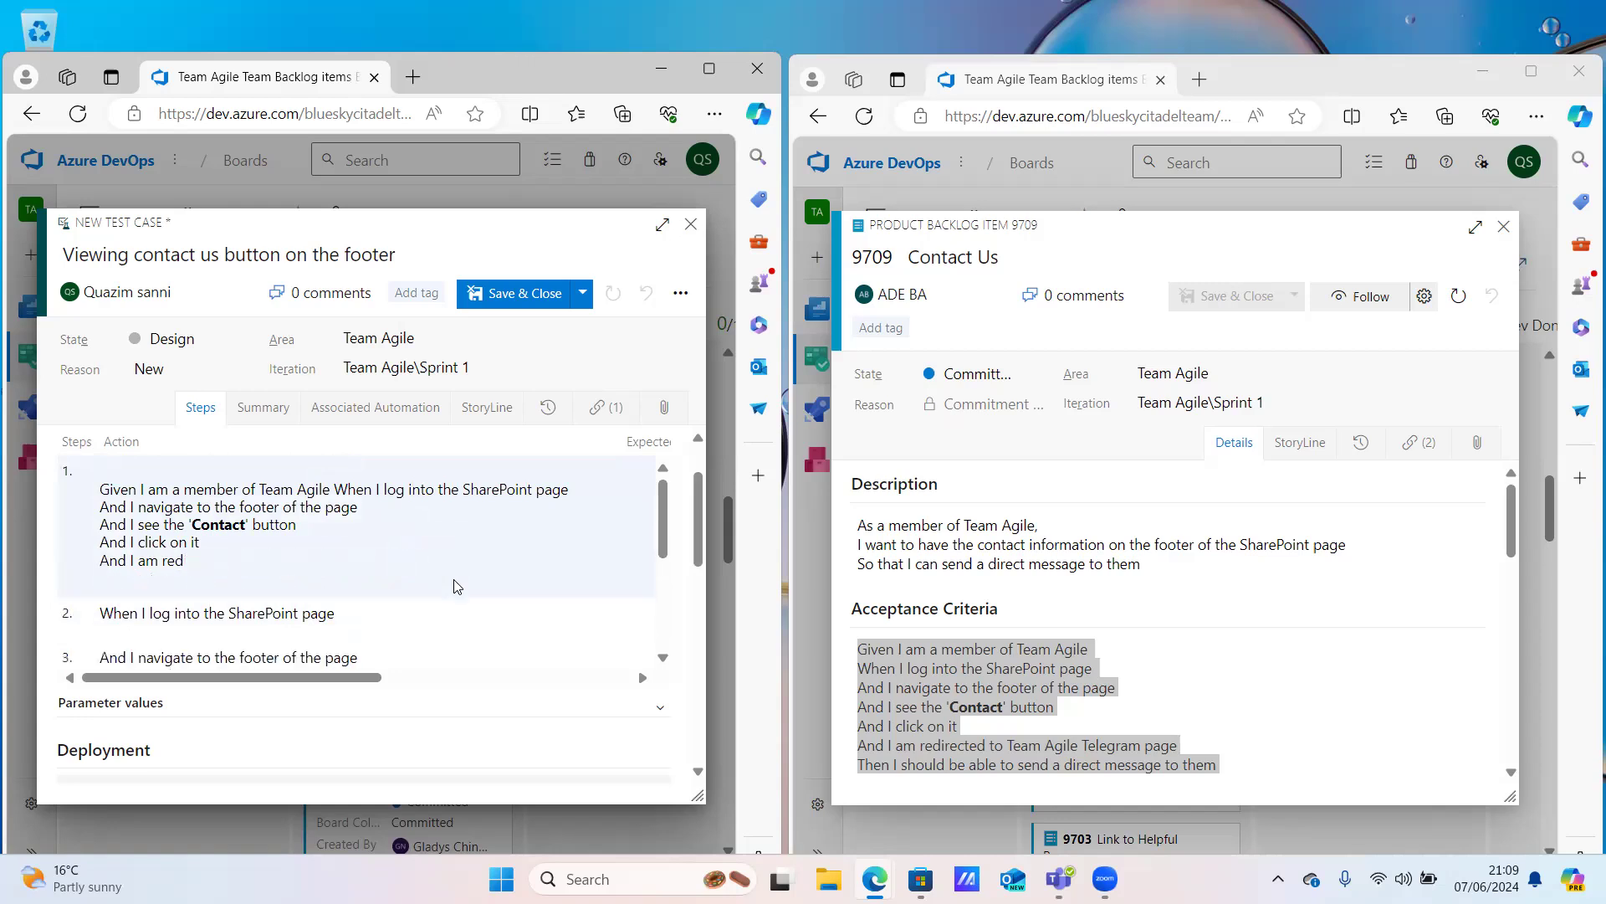
pyautogui.press('BackSpace')
pyautogui.press('BackSpace')
pyautogui.press('BackSpace')
pyautogui.press('BackSpace')
pyautogui.press('BackSpace')
pyautogui.press('BackSpace')
pyautogui.press('BackSpace')
pyautogui.press('BackSpace')
pyautogui.press('BackSpace')
pyautogui.press('BackSpace')
pyautogui.press('BackSpace')
pyautogui.press('BackSpace')
pyautogui.press('BackSpace')
pyautogui.press('BackSpace')
pyautogui.press('BackSpace')
pyautogui.press('BackSpace')
pyautogui.press('BackSpace')
pyautogui.press('BackSpace')
pyautogui.press('BackSpace')
pyautogui.press('BackSpace')
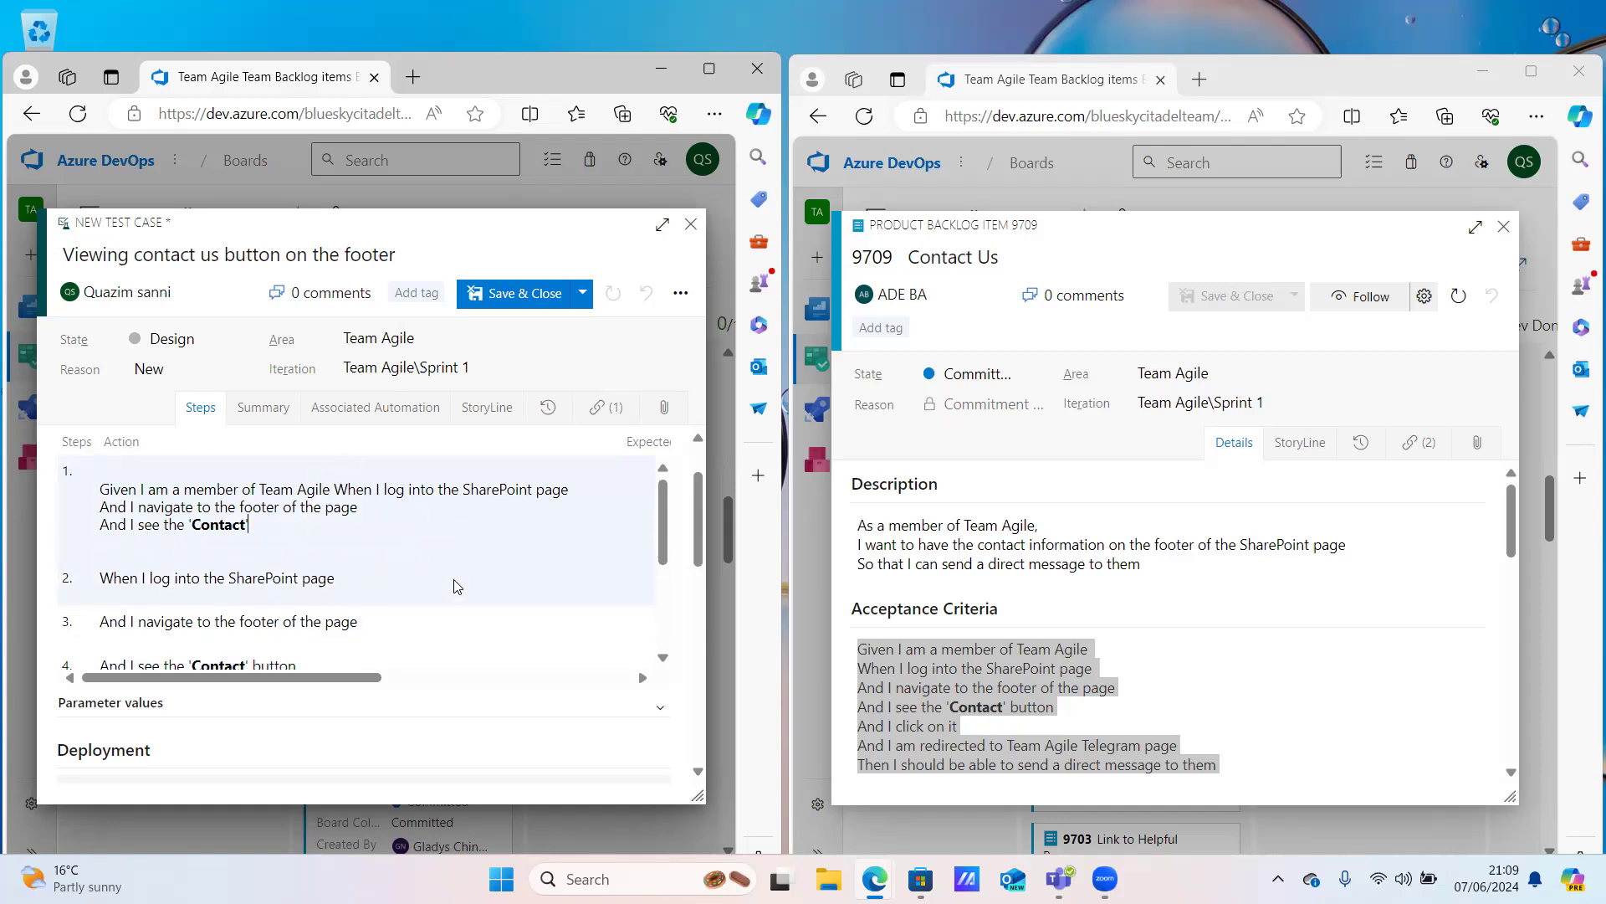
pyautogui.press('BackSpace')
pyautogui.press('BackSpace')
pyautogui.press('BackSpace')
pyautogui.press('BackSpace')
pyautogui.press('BackSpace')
pyautogui.press('BackSpace')
pyautogui.press('BackSpace')
pyautogui.press('BackSpace')
pyautogui.press('BackSpace')
pyautogui.press('BackSpace')
pyautogui.press('BackSpace')
pyautogui.press('BackSpace')
pyautogui.press('BackSpace')
pyautogui.press('BackSpace')
pyautogui.press('BackSpace')
pyautogui.press('BackSpace')
pyautogui.press('BackSpace')
pyautogui.press('BackSpace')
pyautogui.press('BackSpace')
pyautogui.press('BackSpace')
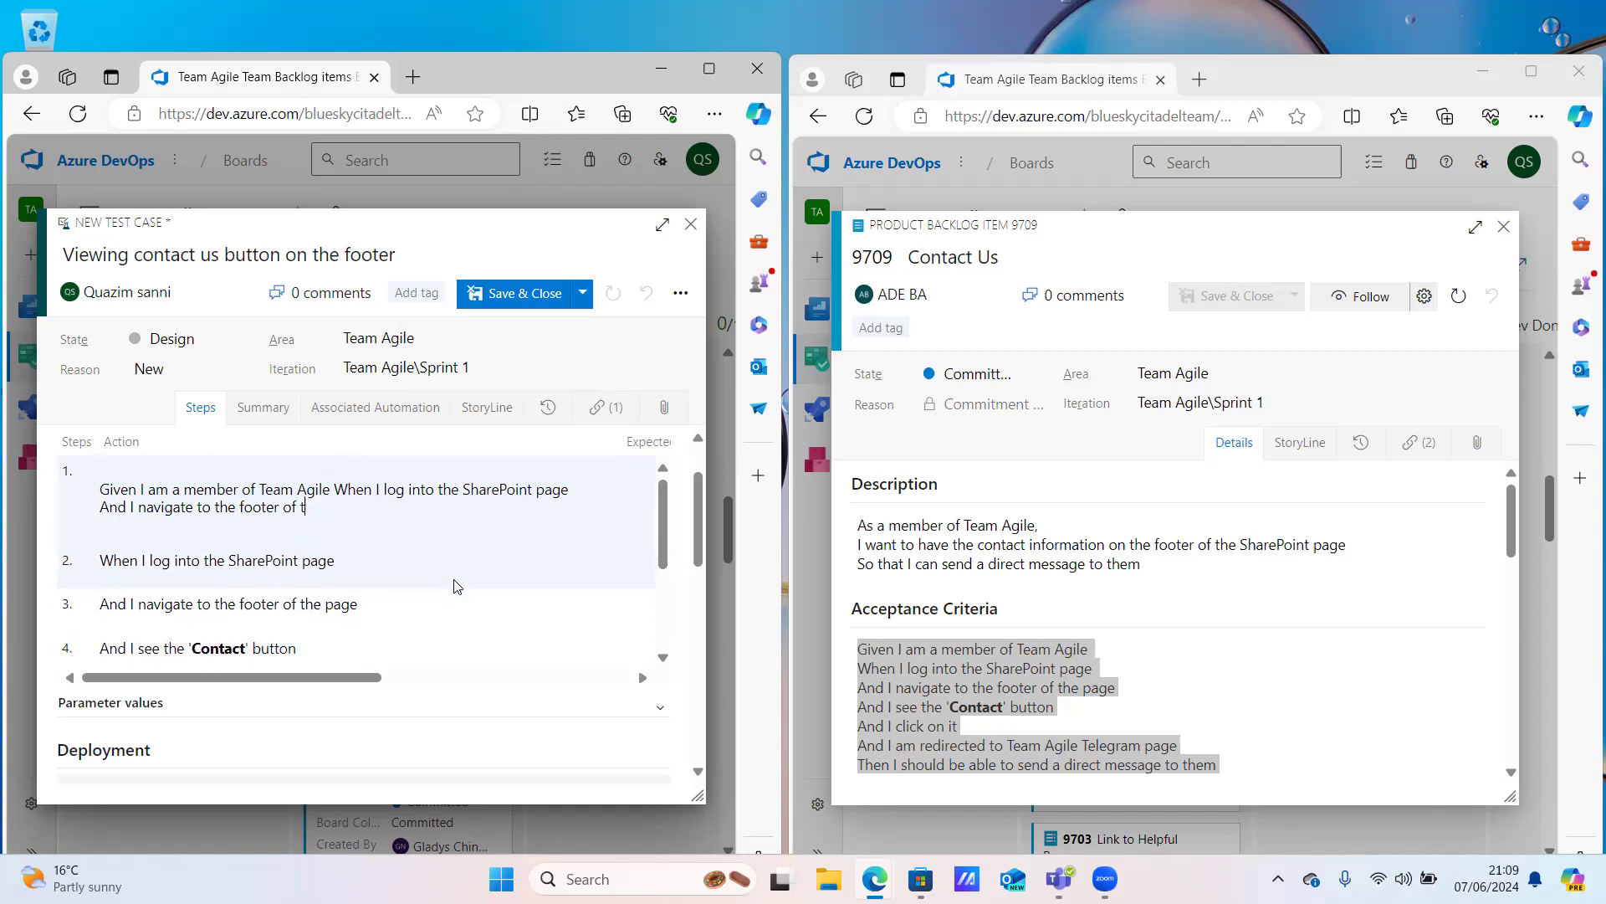
pyautogui.press('BackSpace')
pyautogui.press('BackSpace')
pyautogui.press('BackSpace')
pyautogui.press('BackSpace')
pyautogui.press('BackSpace')
pyautogui.press('BackSpace')
pyautogui.press('BackSpace')
pyautogui.press('BackSpace')
pyautogui.press('BackSpace')
pyautogui.press('BackSpace')
pyautogui.press('BackSpace')
pyautogui.press('BackSpace')
pyautogui.press('BackSpace')
pyautogui.press('BackSpace')
pyautogui.press('BackSpace')
pyautogui.press('BackSpace')
pyautogui.press('BackSpace')
pyautogui.press('BackSpace')
pyautogui.press('BackSpace')
pyautogui.press('BackSpace')
pyautogui.press('BackSpace')
pyautogui.press('BackSpace')
pyautogui.press('BackSpace')
pyautogui.press('BackSpace')
pyautogui.press('BackSpace')
pyautogui.press('BackSpace')
pyautogui.press('BackSpace')
pyautogui.press('BackSpace')
pyautogui.press('BackSpace')
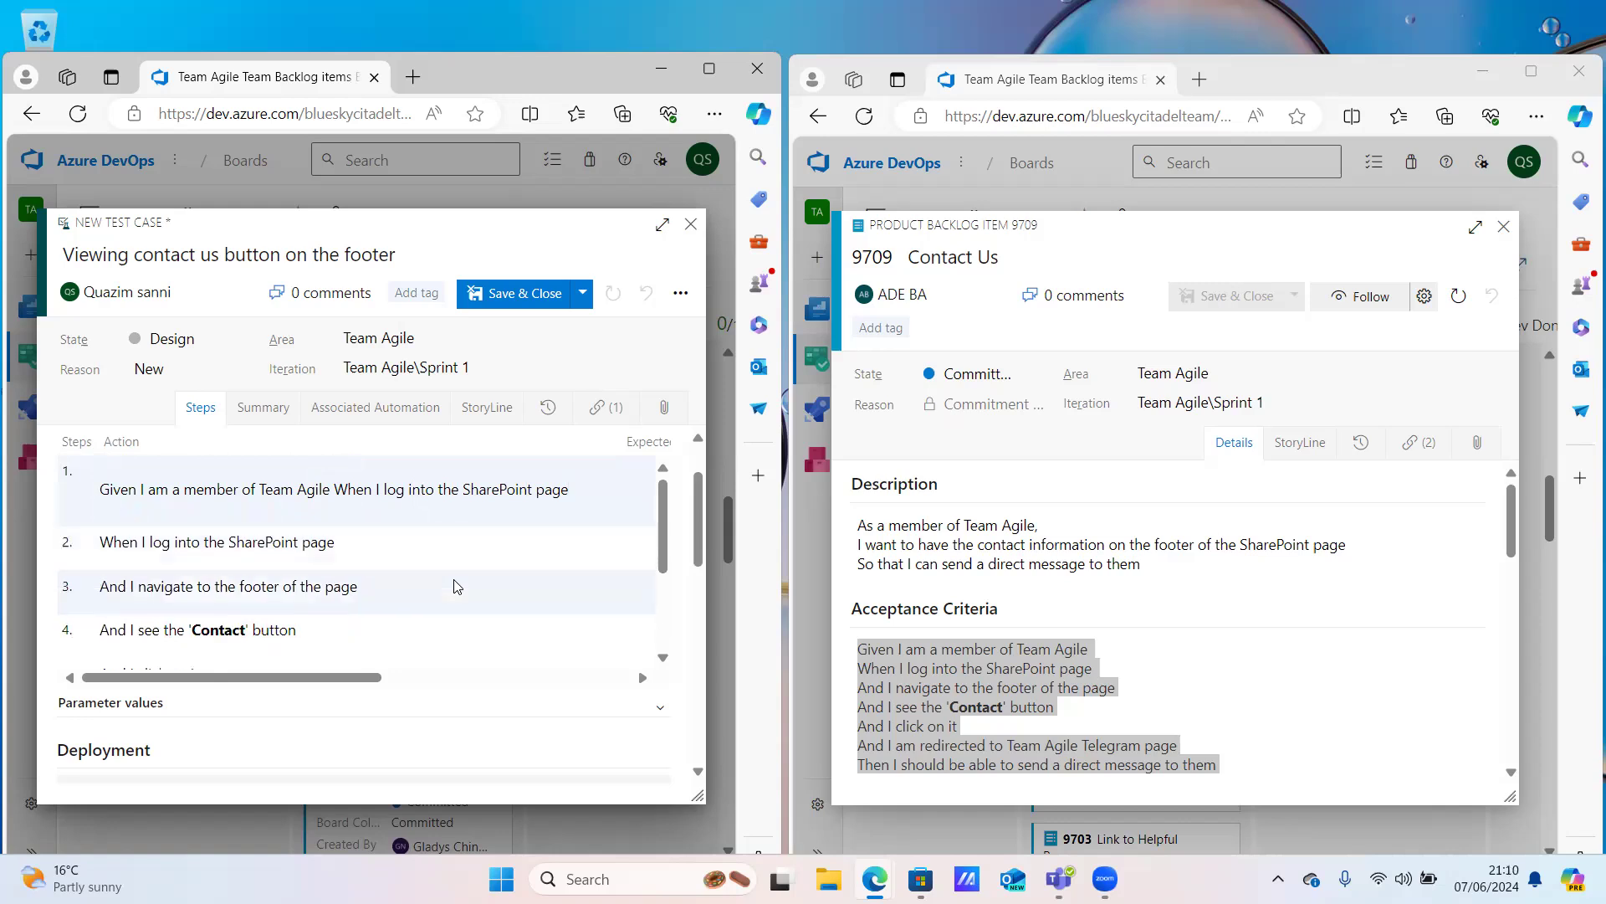
# Delete "When I log into the SharePoint page" from step 1's action, leaving only "Given I am a member of Team Agile"
pyautogui.press('BackSpace')
pyautogui.press('BackSpace')
pyautogui.press('BackSpace')
pyautogui.press('BackSpace')
pyautogui.press('BackSpace')
pyautogui.press('BackSpace')
pyautogui.press('BackSpace')
pyautogui.press('BackSpace')
pyautogui.press('BackSpace')
pyautogui.press('BackSpace')
pyautogui.press('BackSpace')
pyautogui.press('BackSpace')
pyautogui.press('BackSpace')
pyautogui.press('BackSpace')
pyautogui.press('BackSpace')
pyautogui.press('BackSpace')
pyautogui.press('BackSpace')
pyautogui.press('BackSpace')
pyautogui.press('BackSpace')
pyautogui.press('BackSpace')
pyautogui.press('BackSpace')
pyautogui.press('BackSpace')
pyautogui.press('BackSpace')
pyautogui.press('BackSpace')
pyautogui.press('BackSpace')
pyautogui.press('BackSpace')
pyautogui.press('BackSpace')
pyautogui.press('BackSpace')
pyautogui.press('BackSpace')
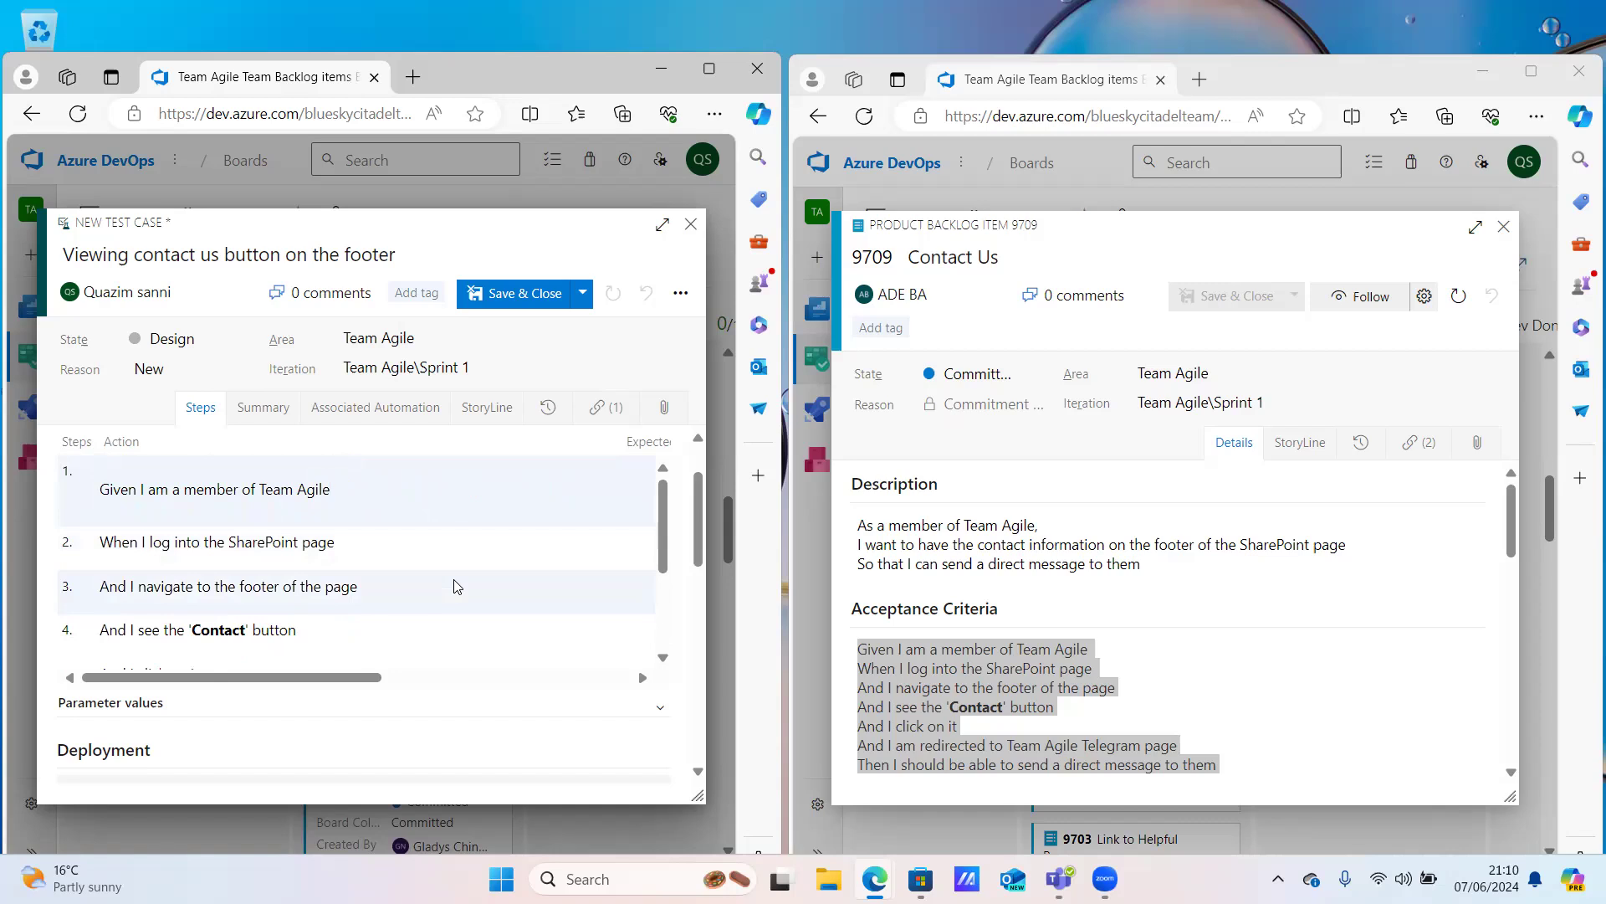
pyautogui.scroll(-3, 456, 585)
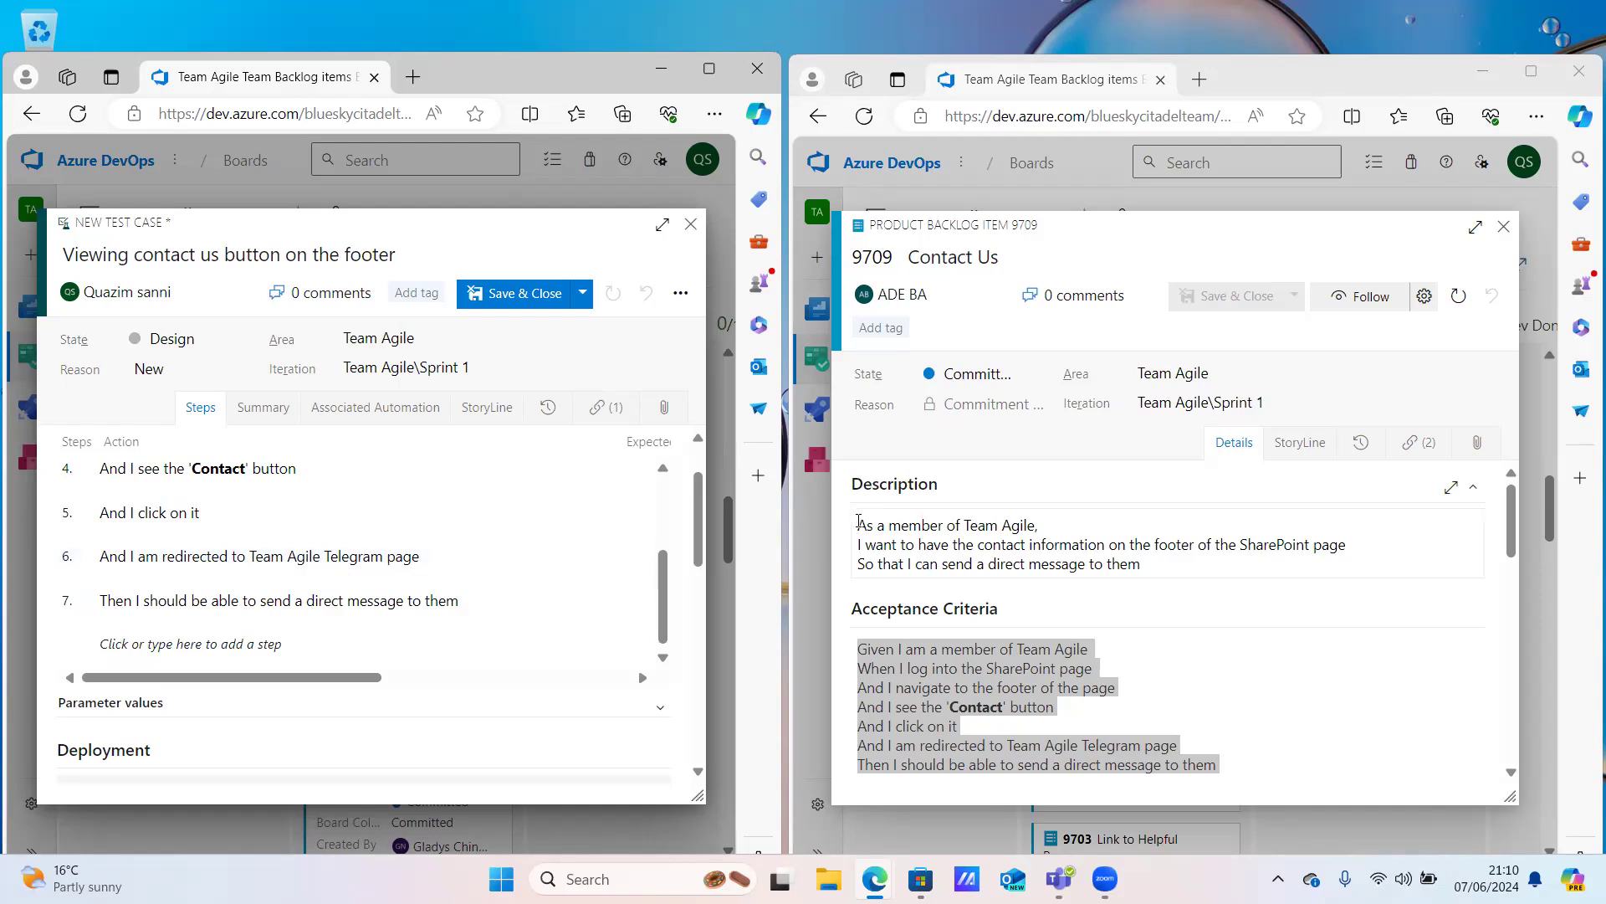
# Copy the backlog item's three-line description into a blank Notepad document, then narrow and minimise the Notepad window
pyautogui.moveTo(858, 524); pyautogui.dragTo(1145, 570)
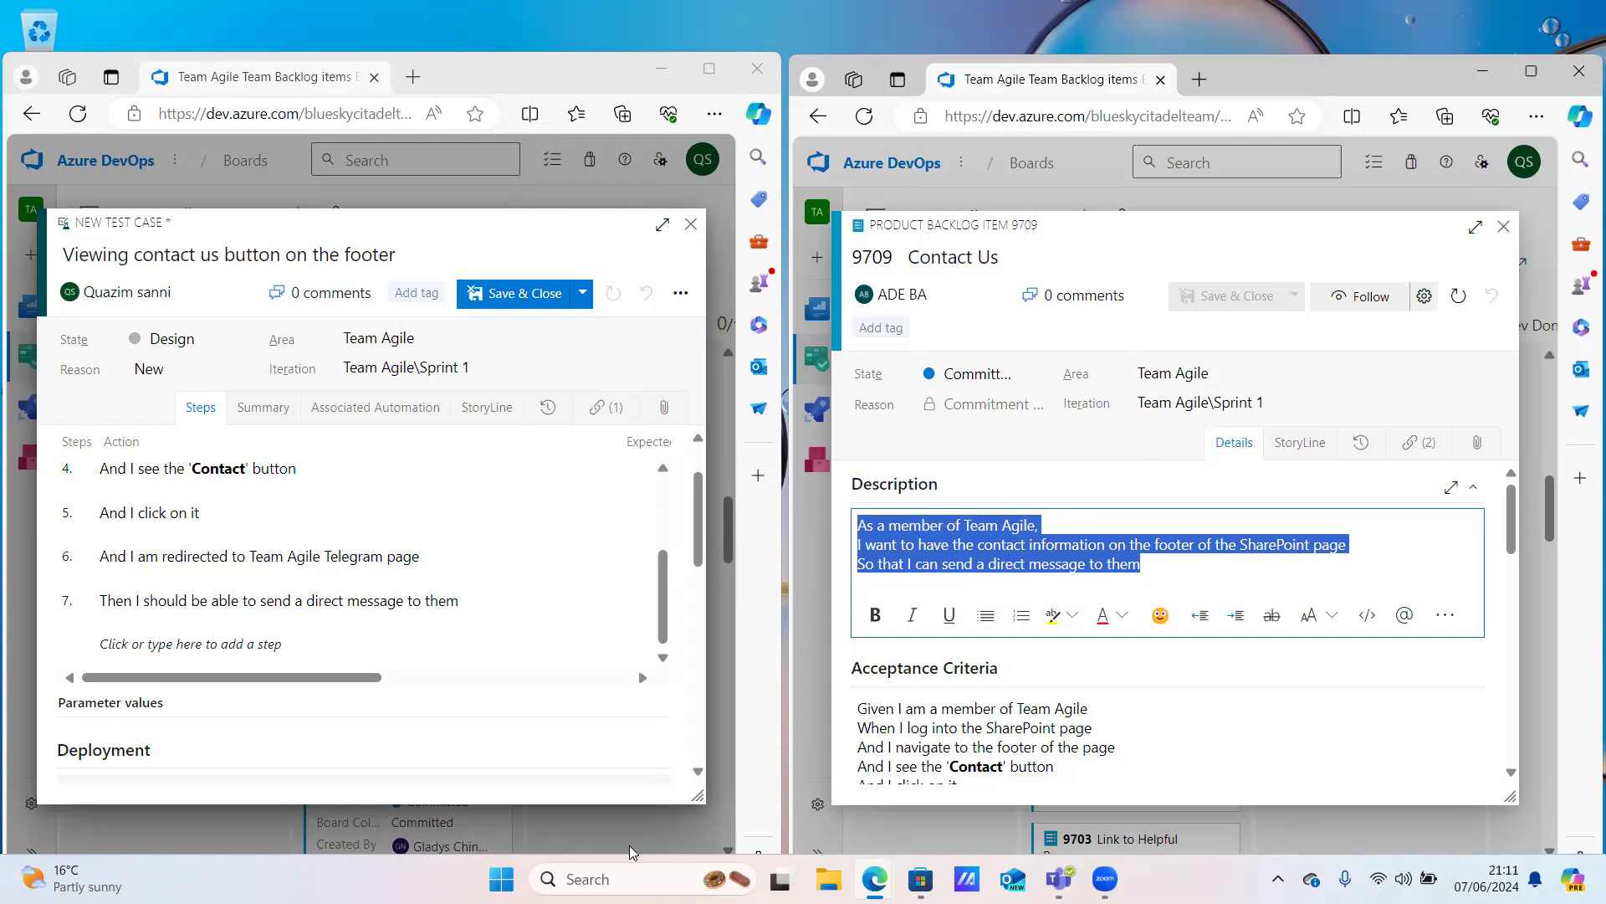
pyautogui.click(624, 873)
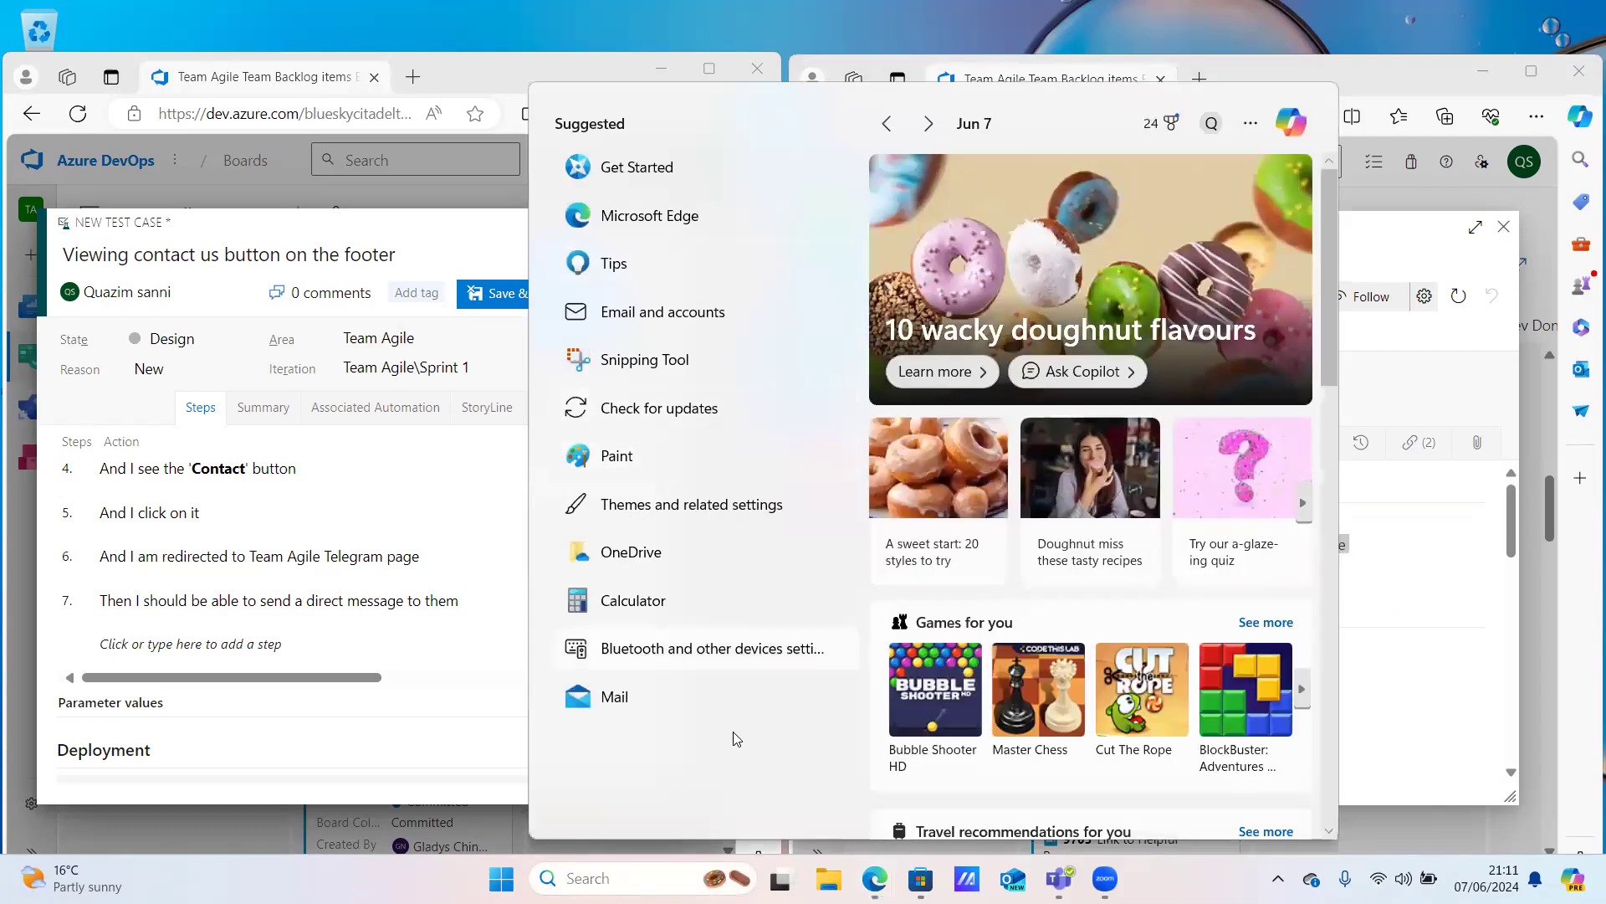
pyautogui.write('notepad')
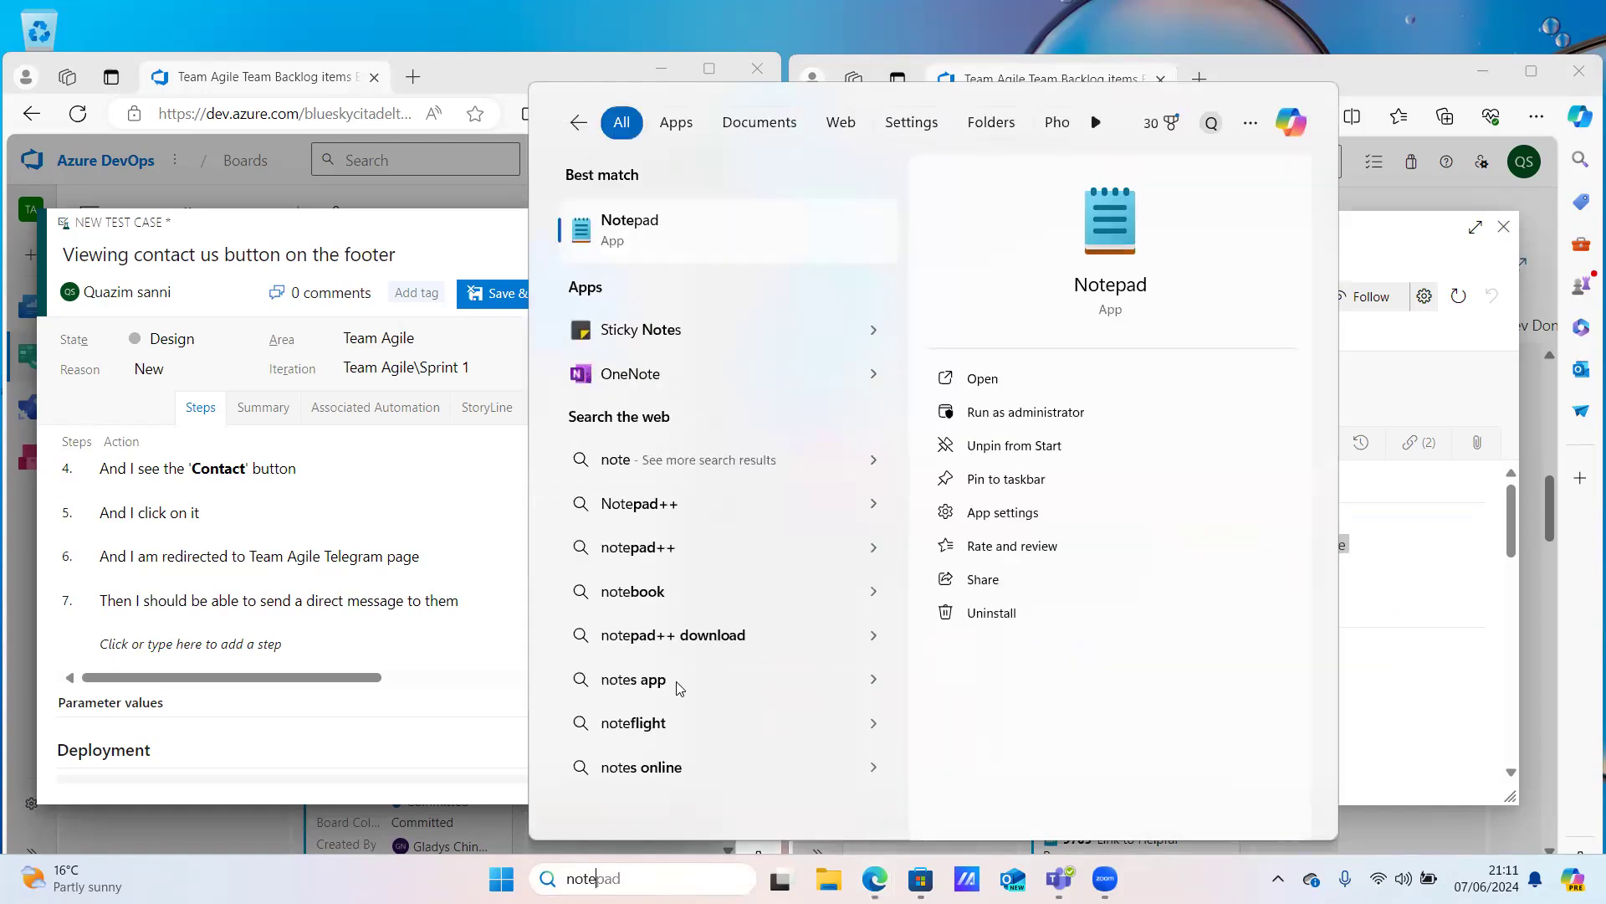
pyautogui.click(733, 216)
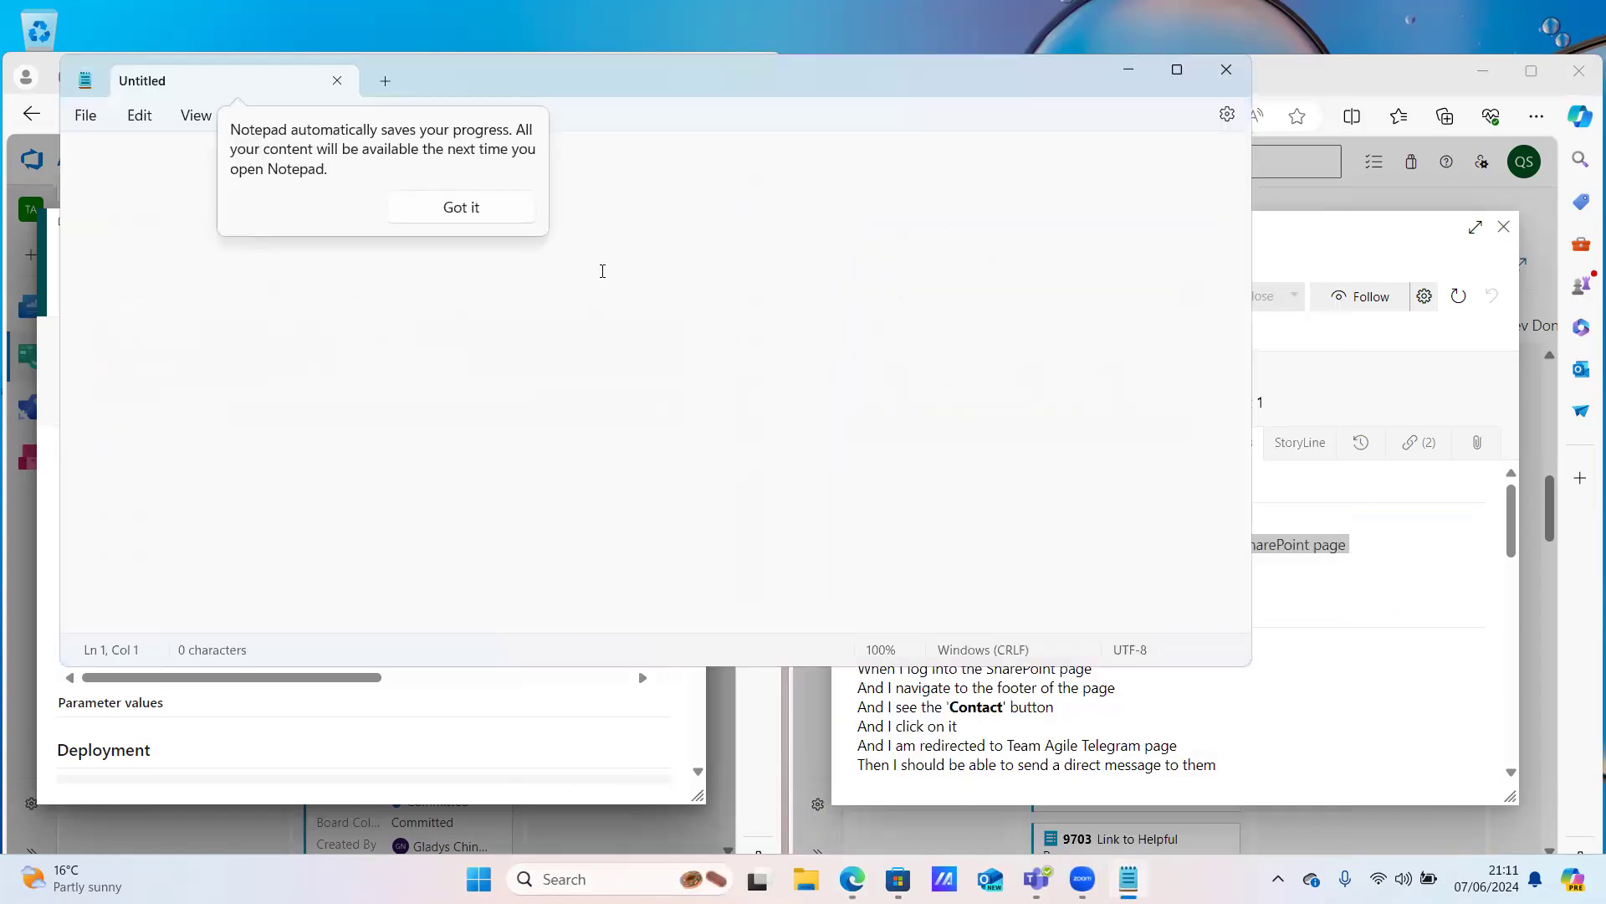
pyautogui.click(499, 215)
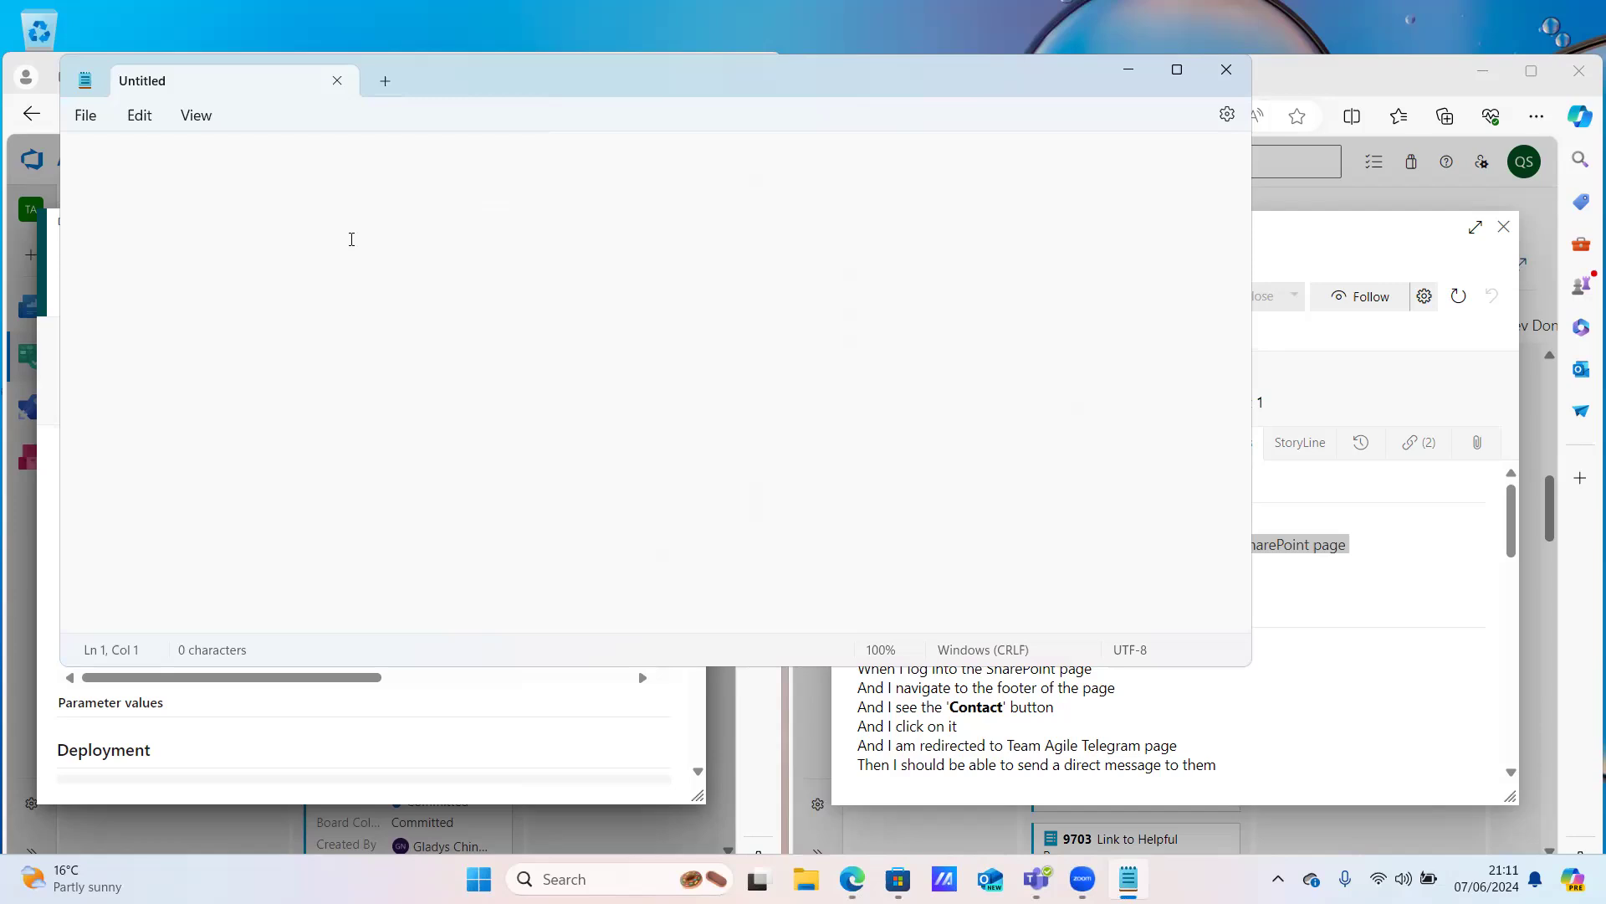
pyautogui.hotkey('ctrl', 'v')
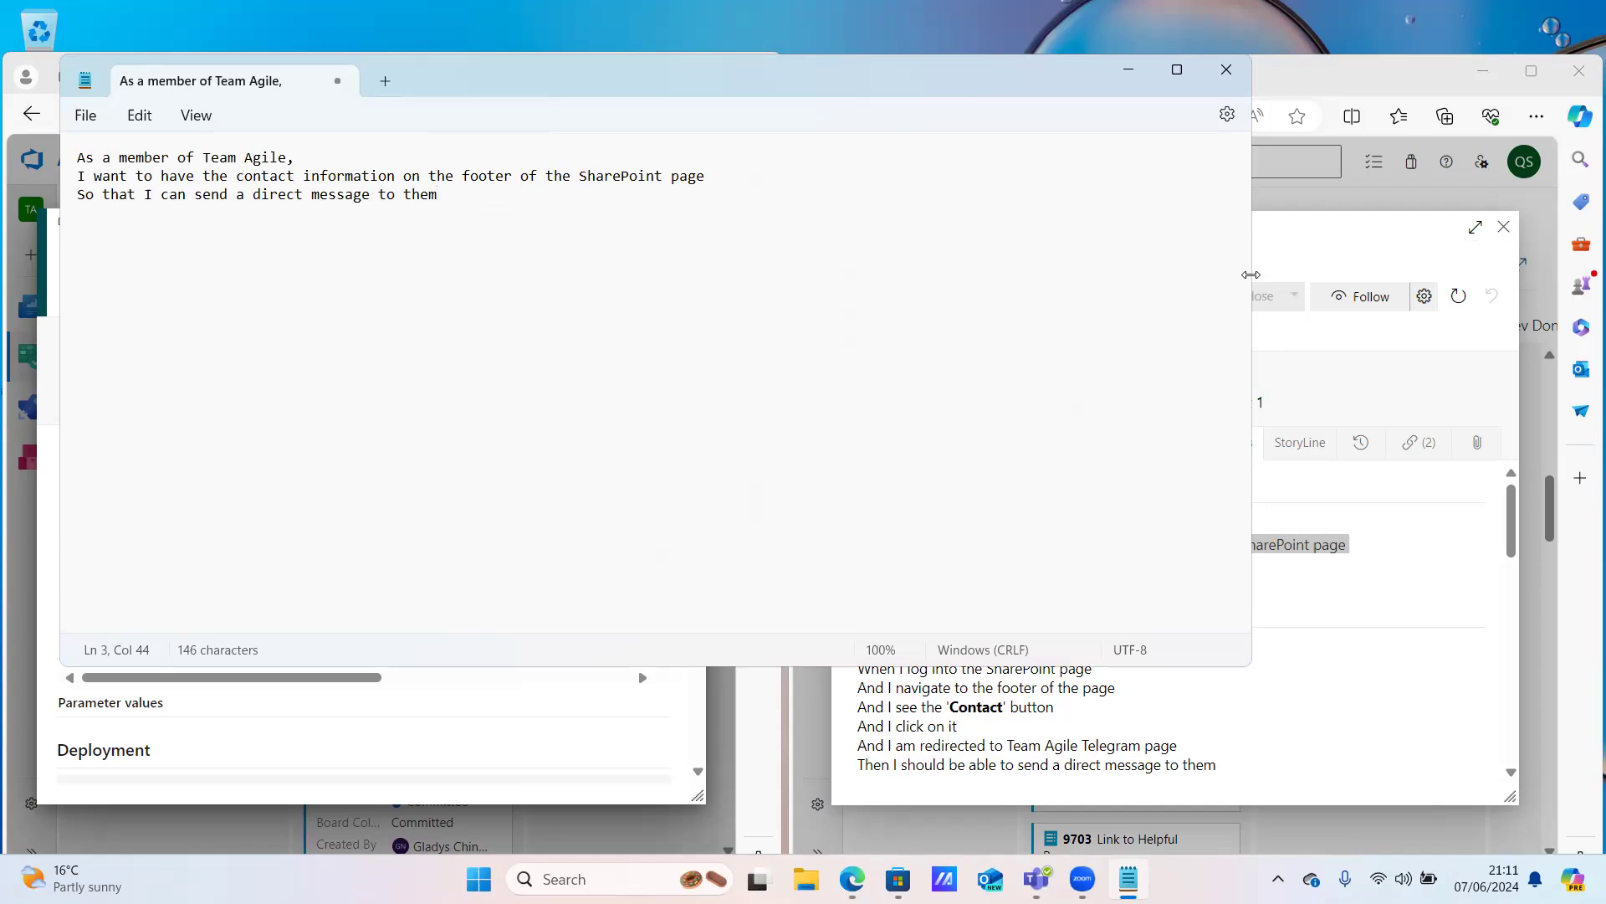
pyautogui.moveTo(1251, 274); pyautogui.dragTo(368, 456)
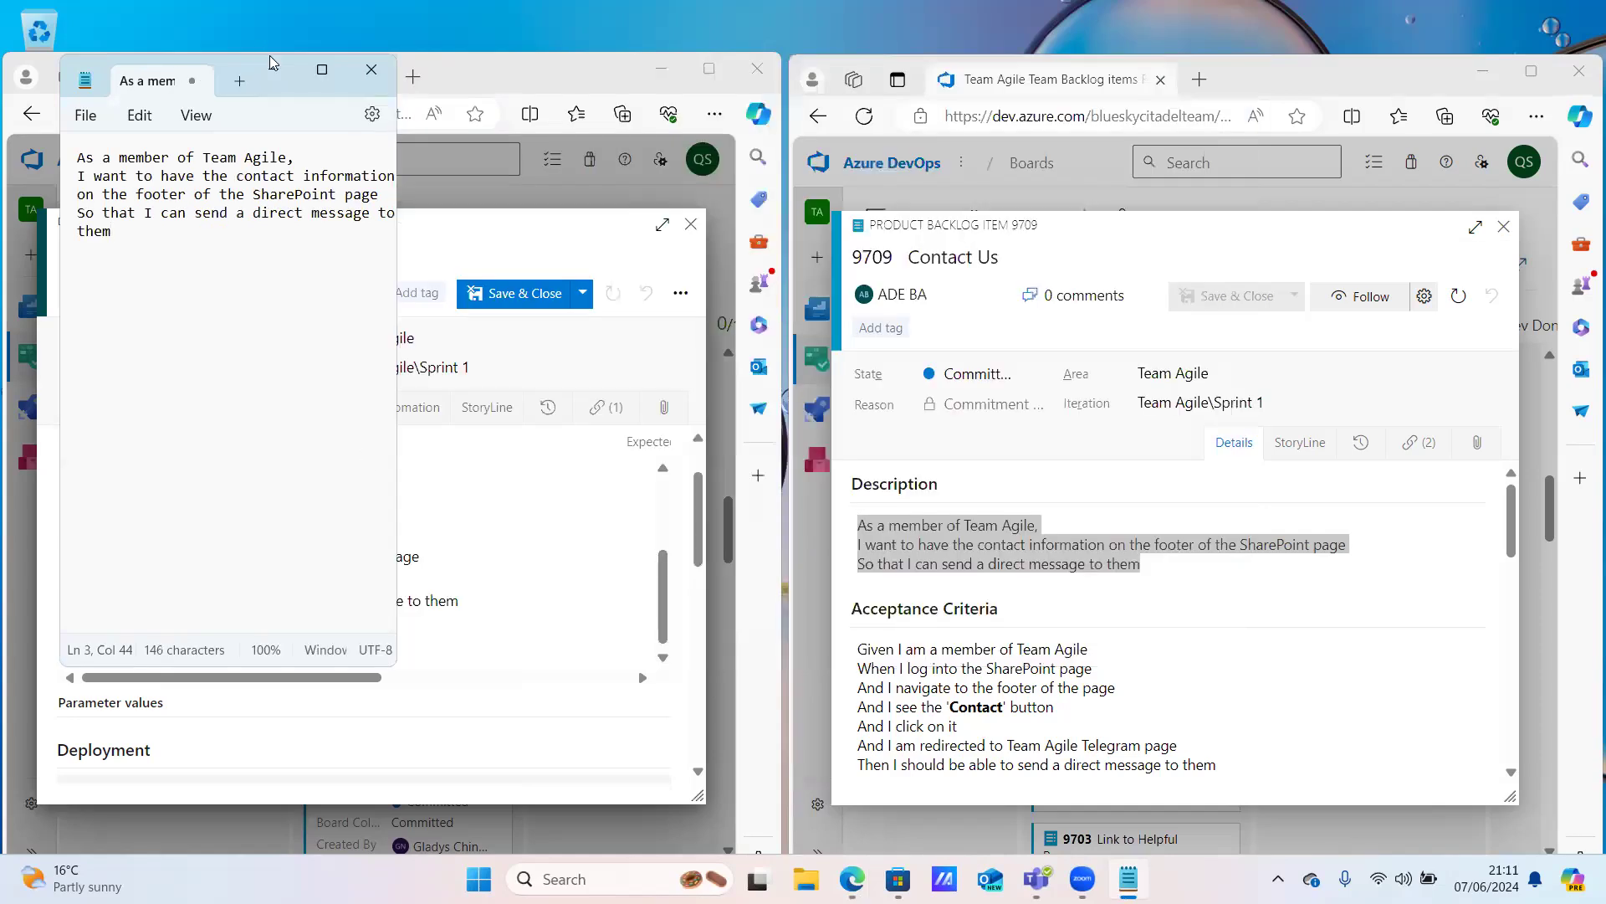
pyautogui.click(275, 71)
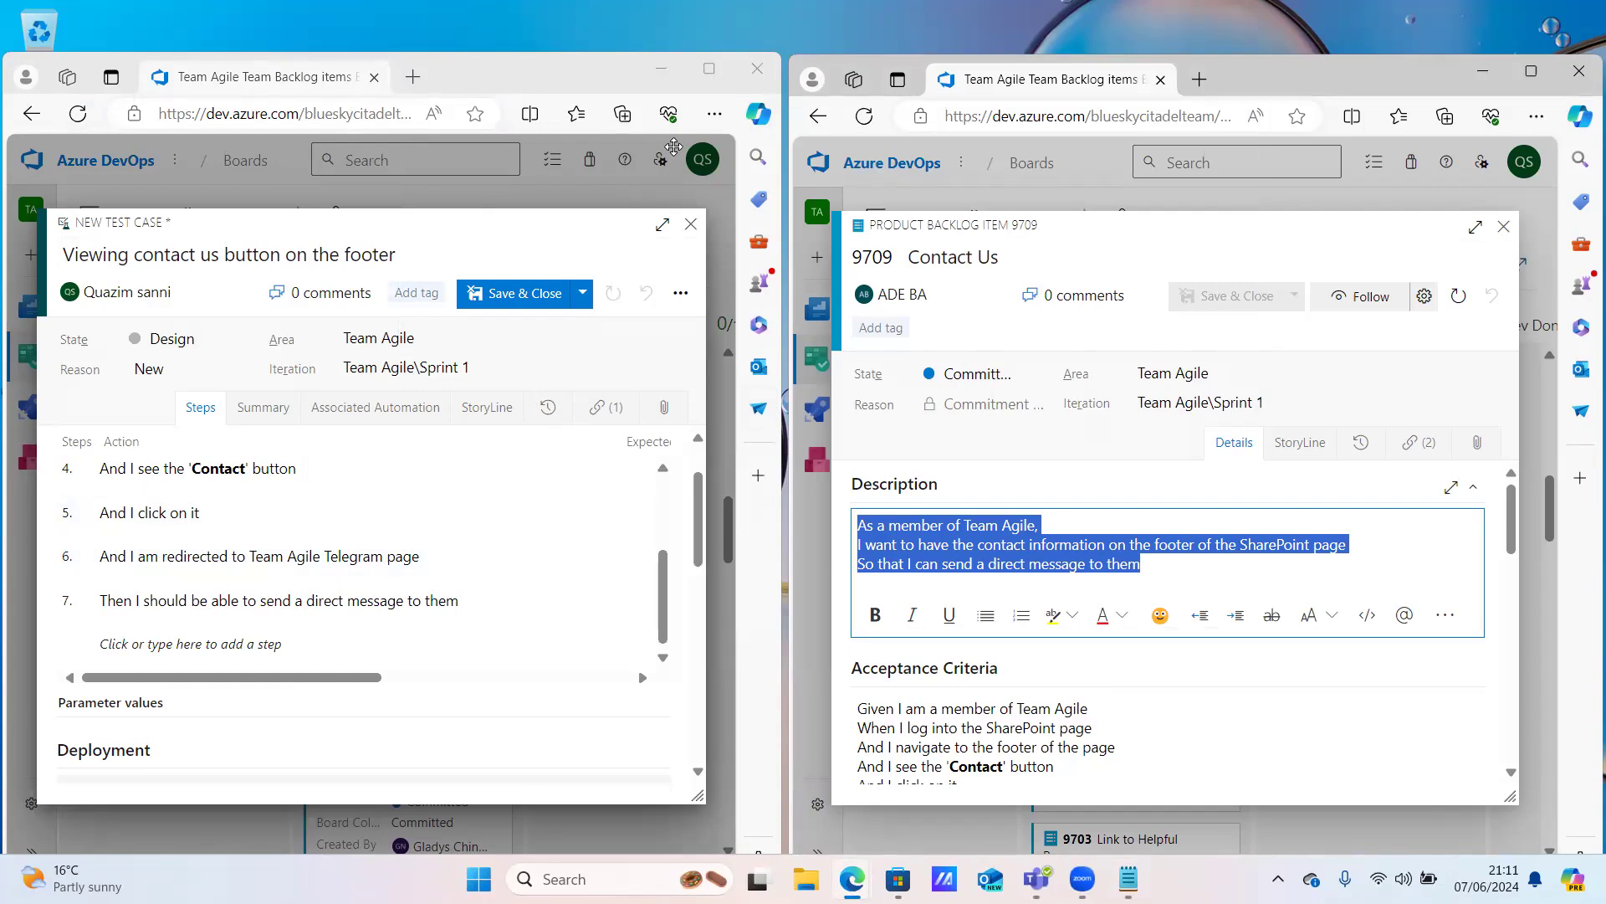
# Maximise the test case window and enter "A member of Team Agile" as step 1's expected result
pyautogui.click(710, 68)
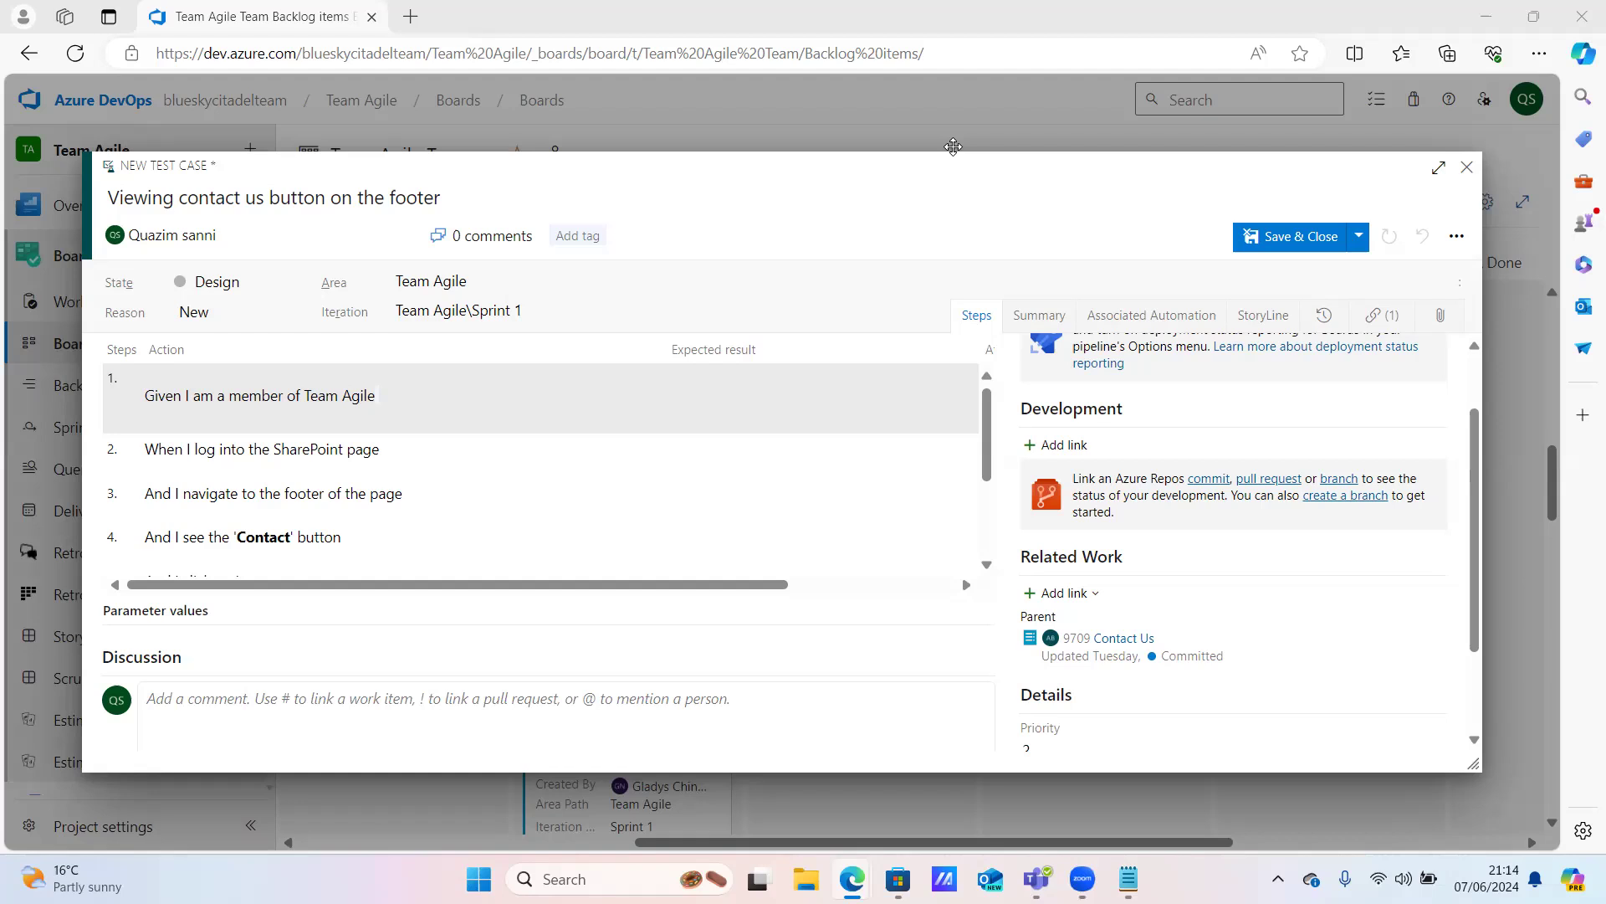
pyautogui.click(407, 303)
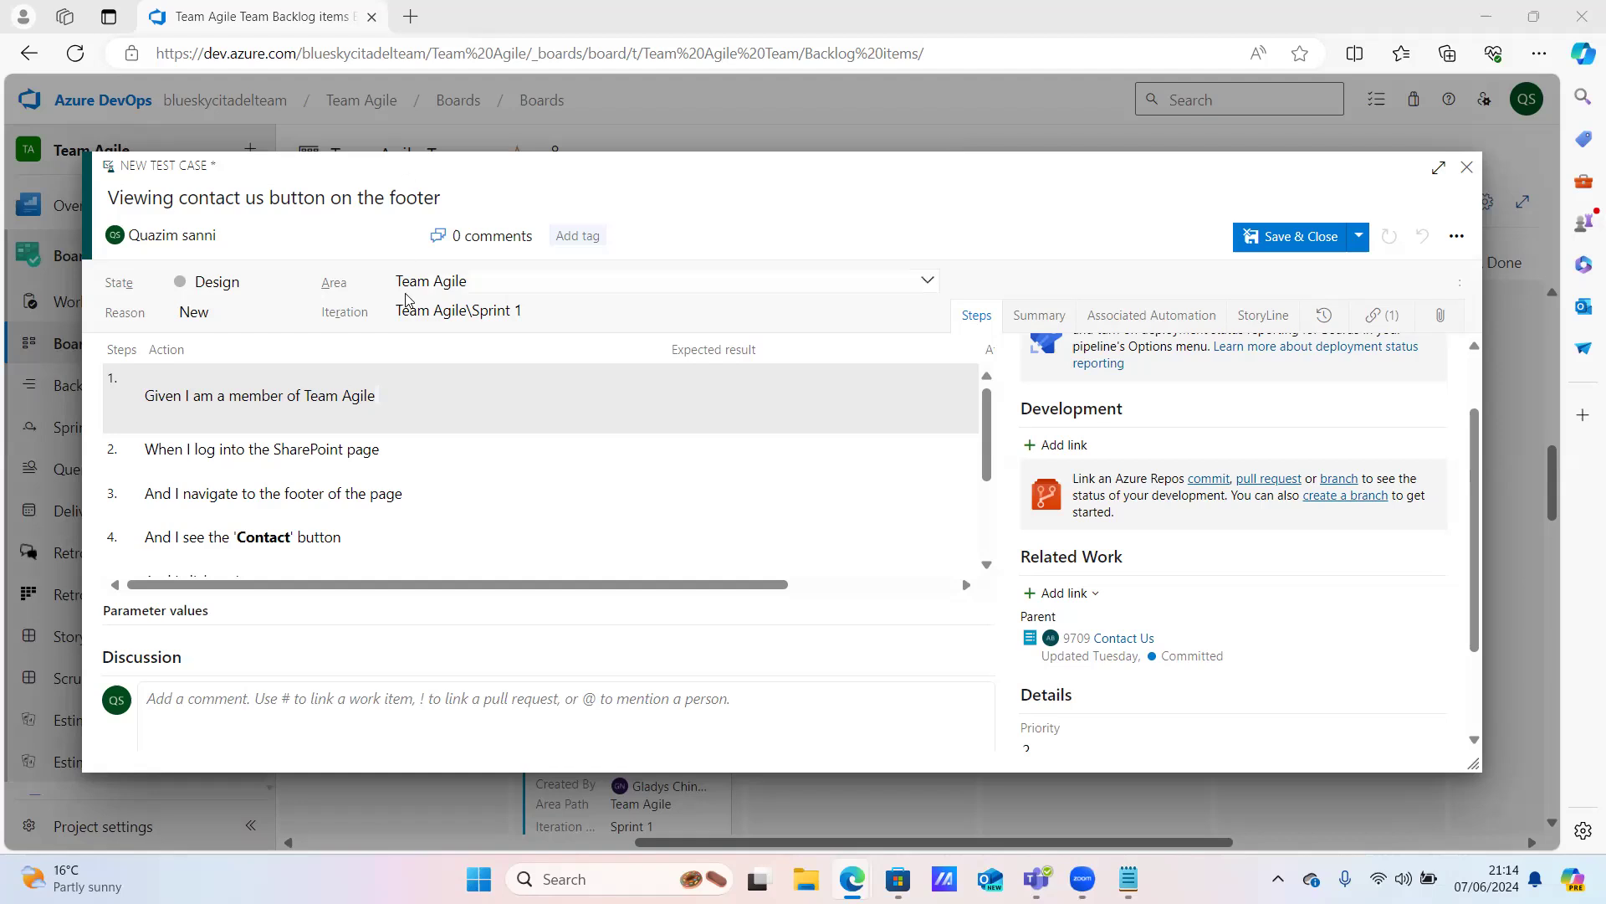
pyautogui.click(471, 156)
pyautogui.click(693, 398)
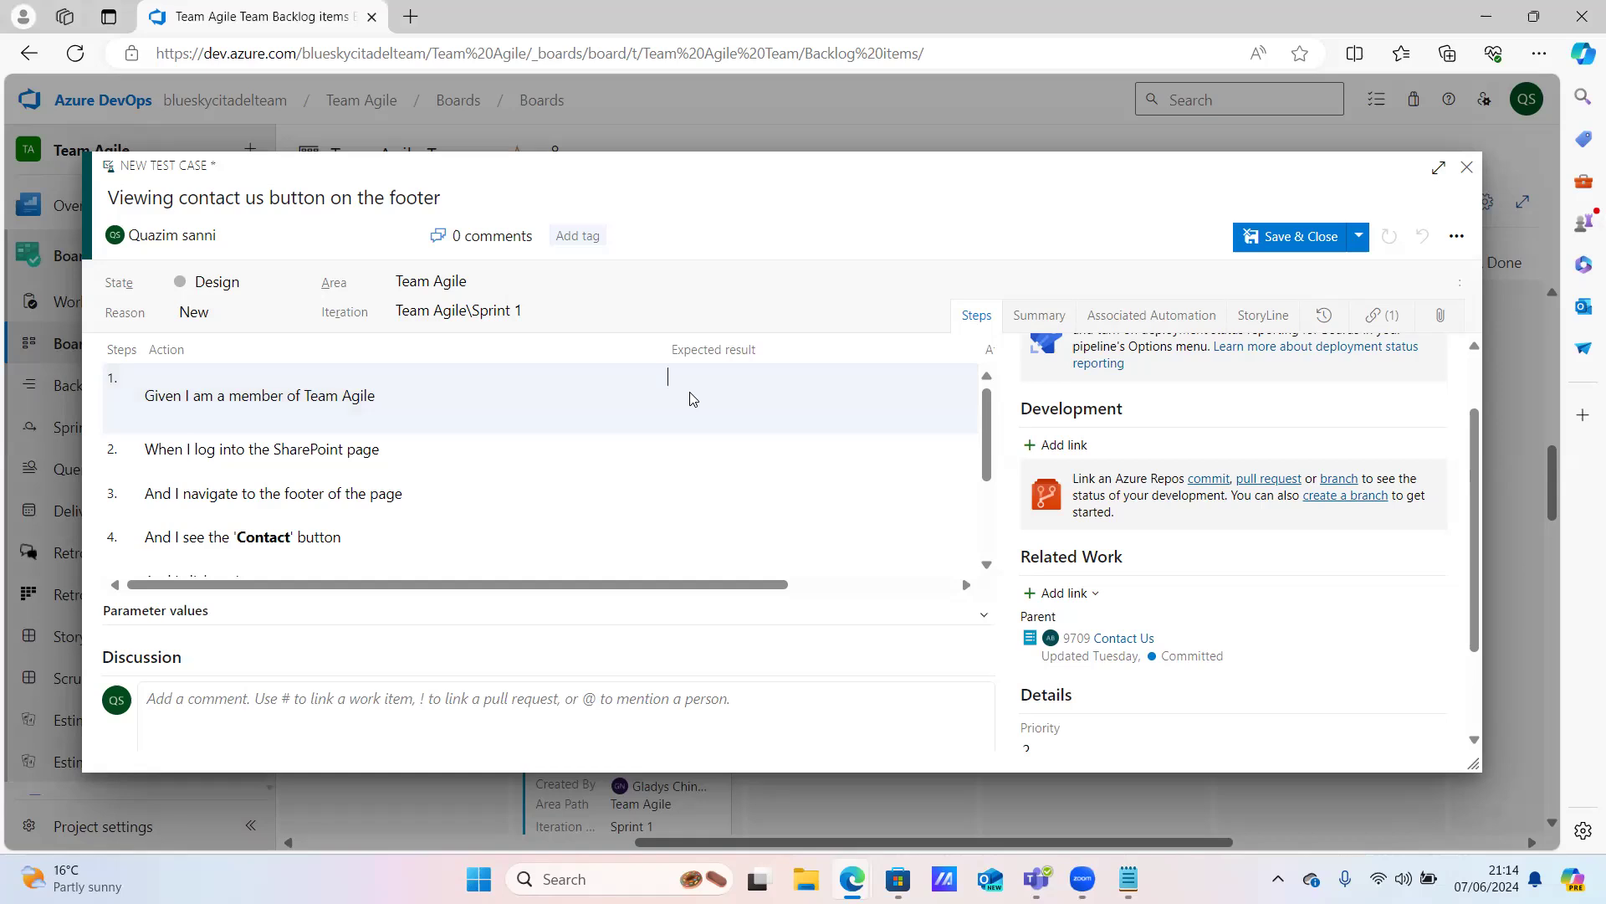
pyautogui.write('A member of Team Agile')
pyautogui.click(710, 460)
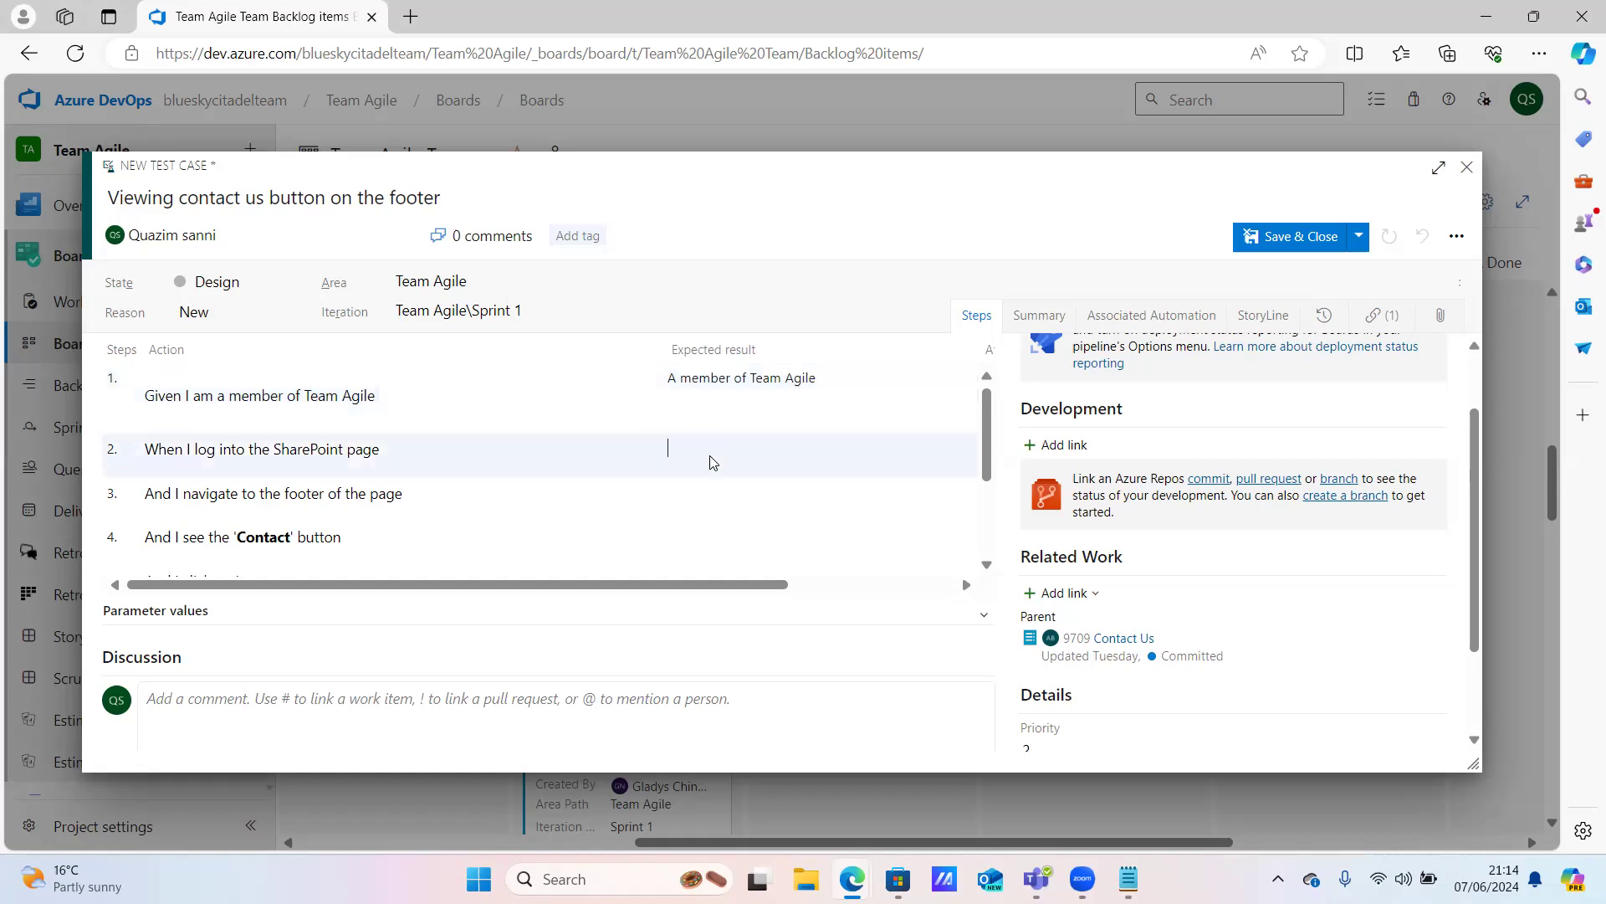
pyautogui.scroll(-2, 712, 463)
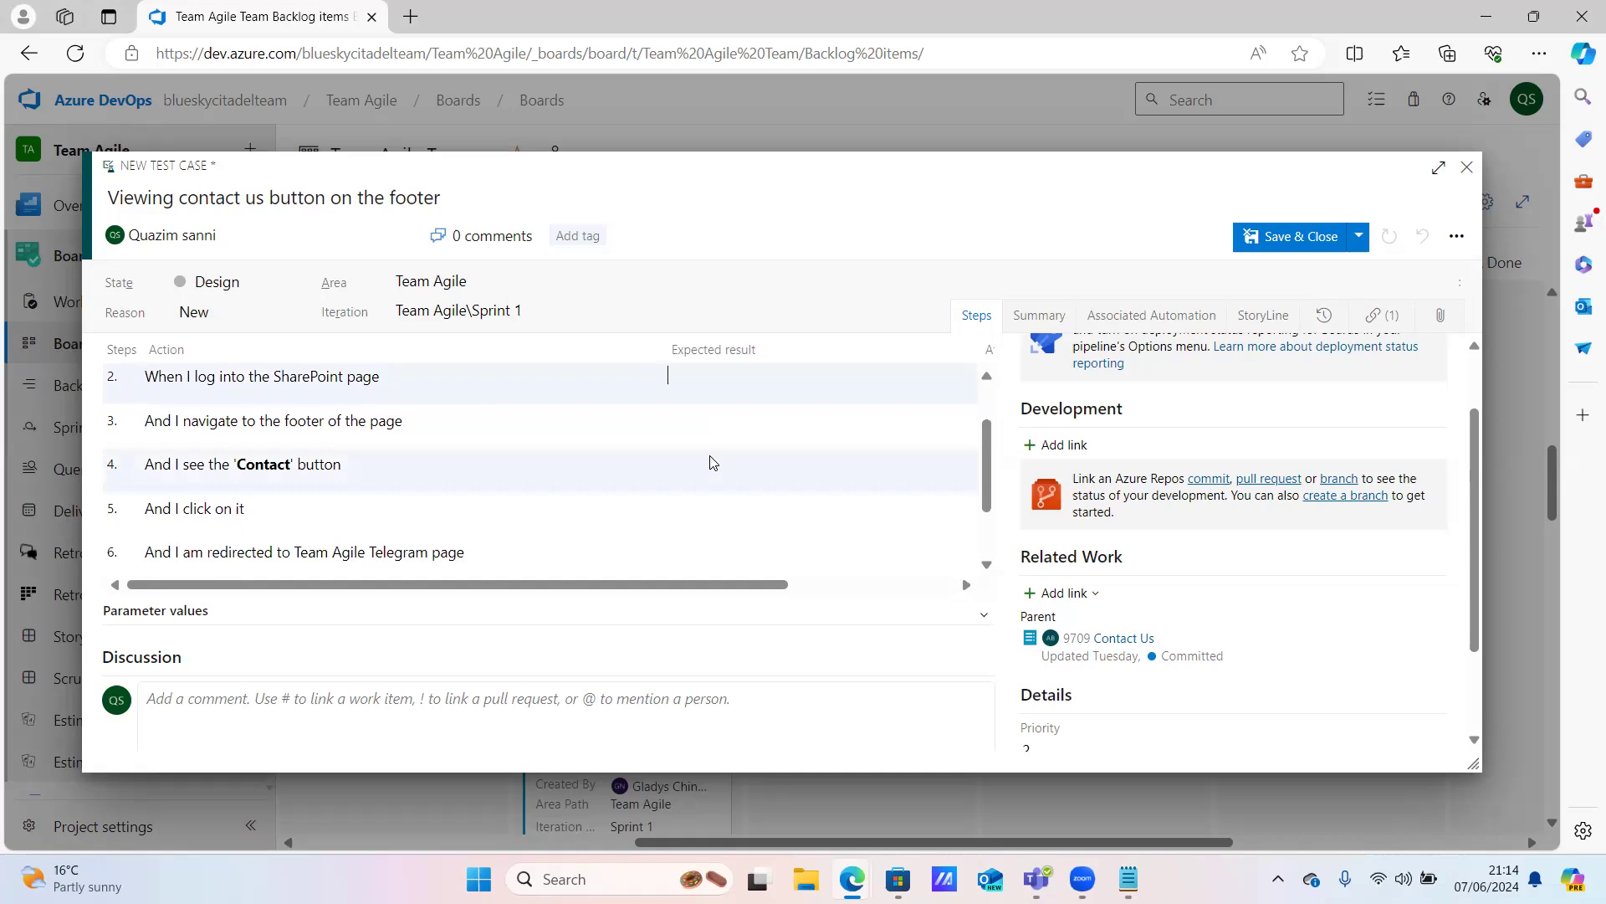
pyautogui.scroll(2, 712, 462)
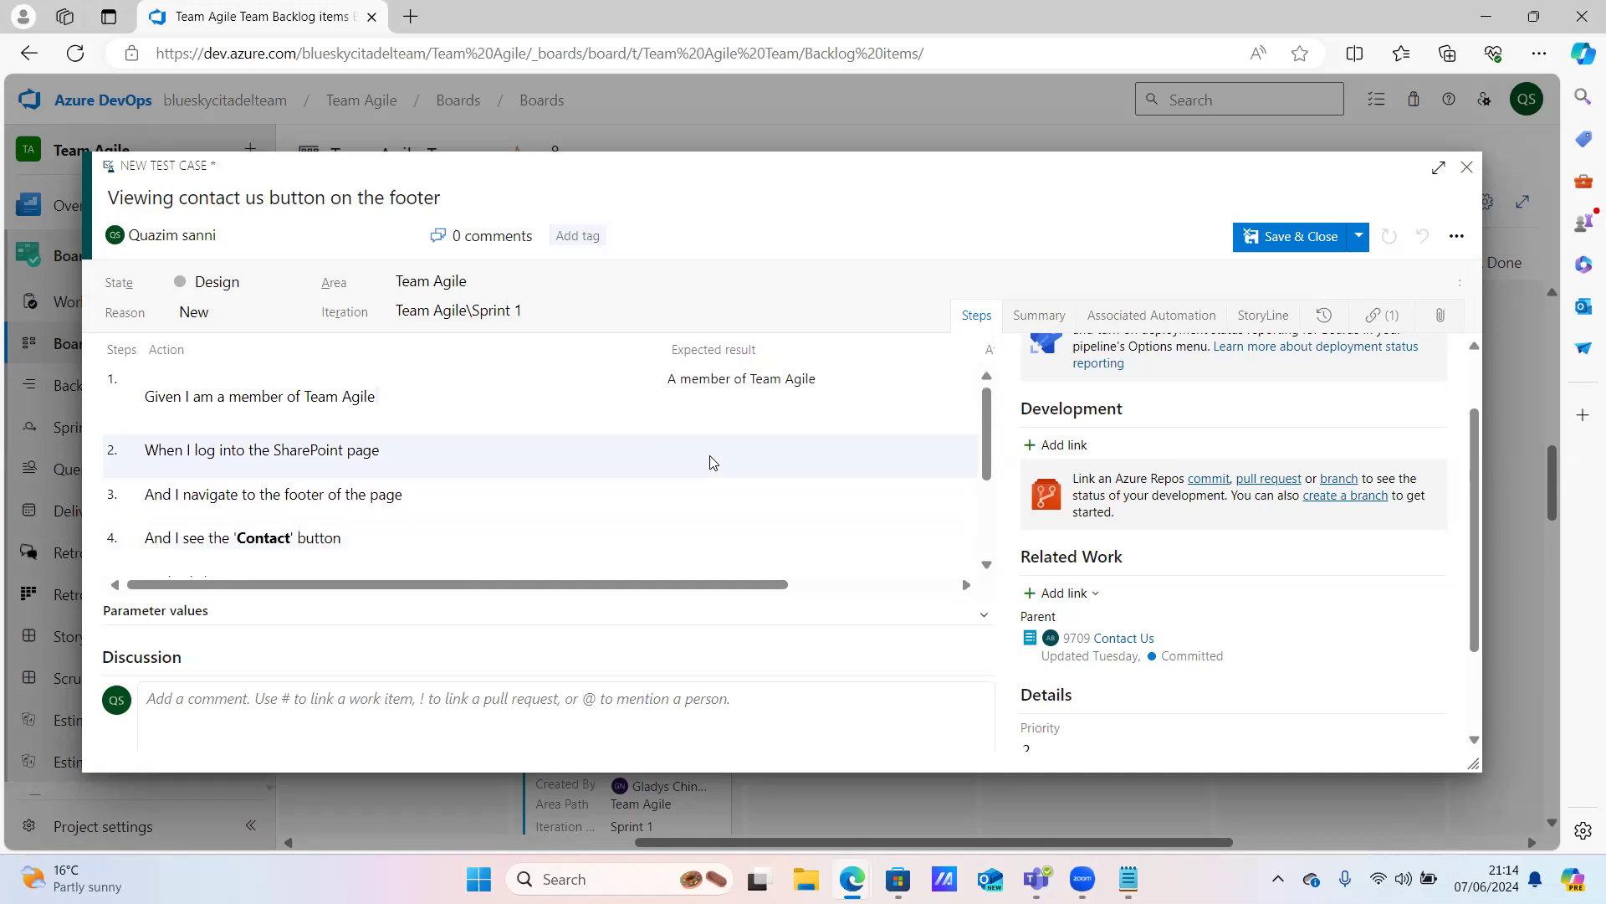
pyautogui.scroll(1, 712, 463)
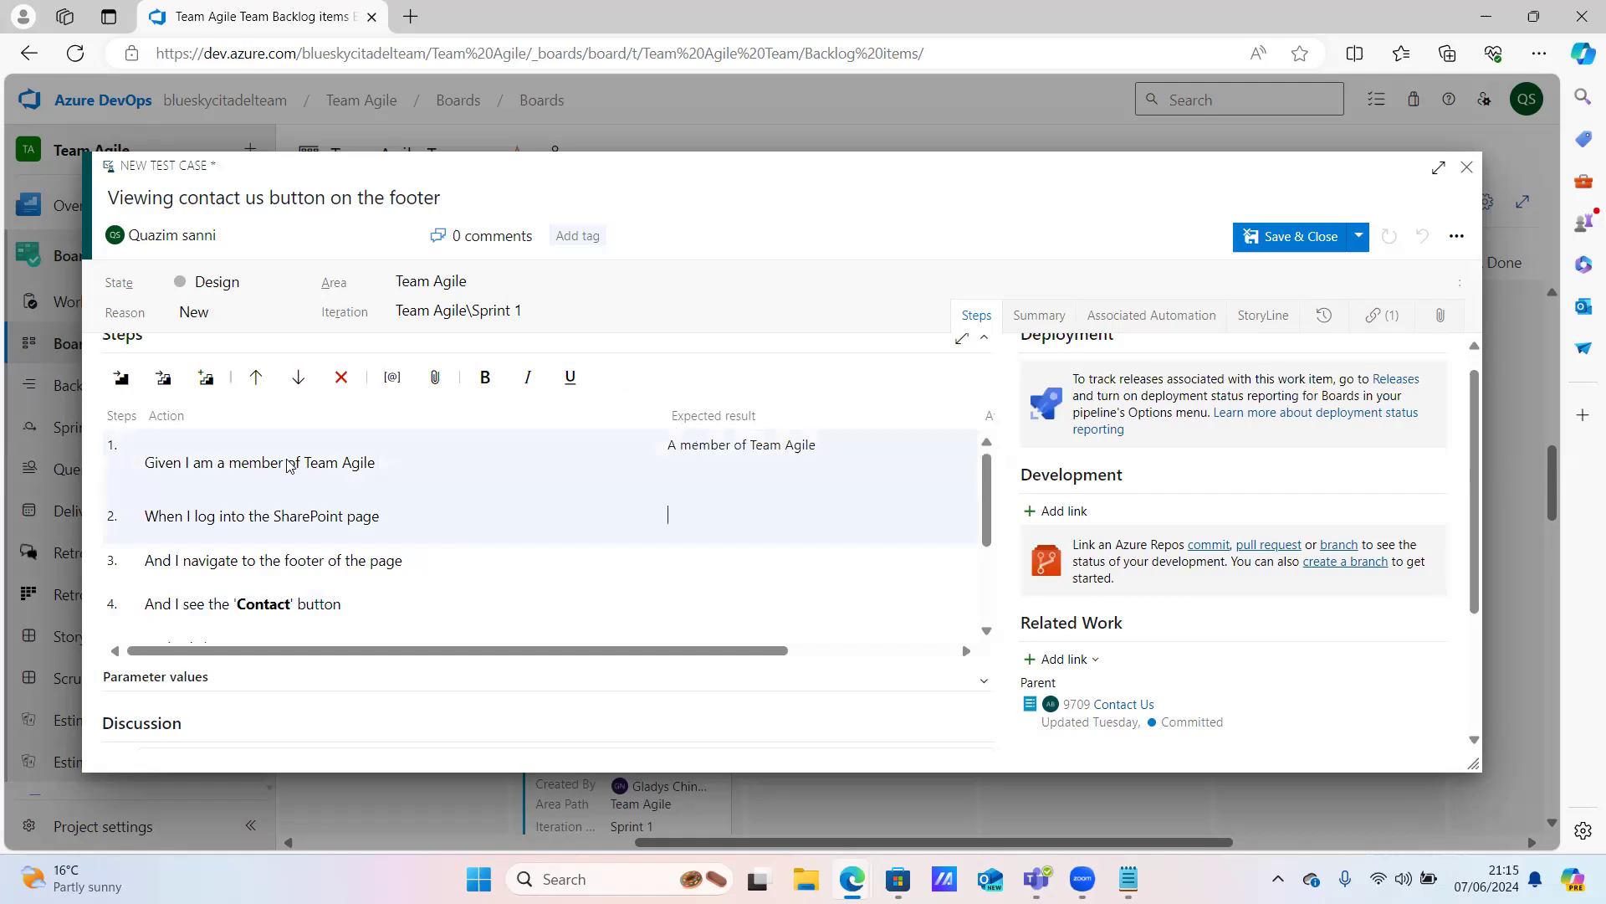
# Delete step 1 of the test case and insert an empty step above "When I log into the SharePoint page"
pyautogui.click(111, 449)
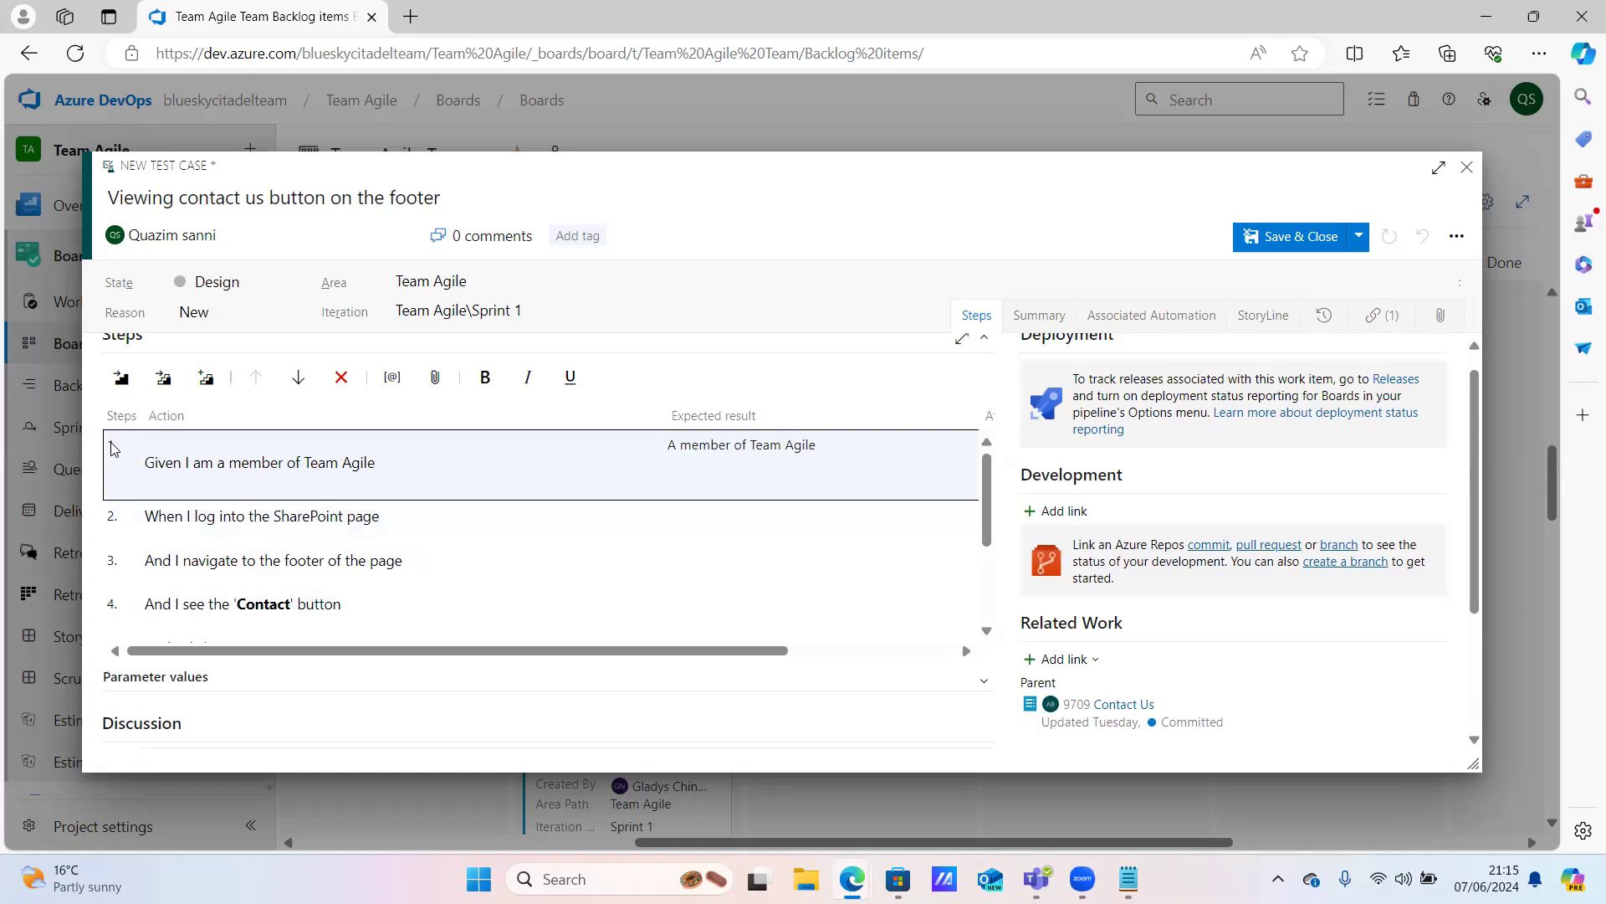
pyautogui.click(342, 379)
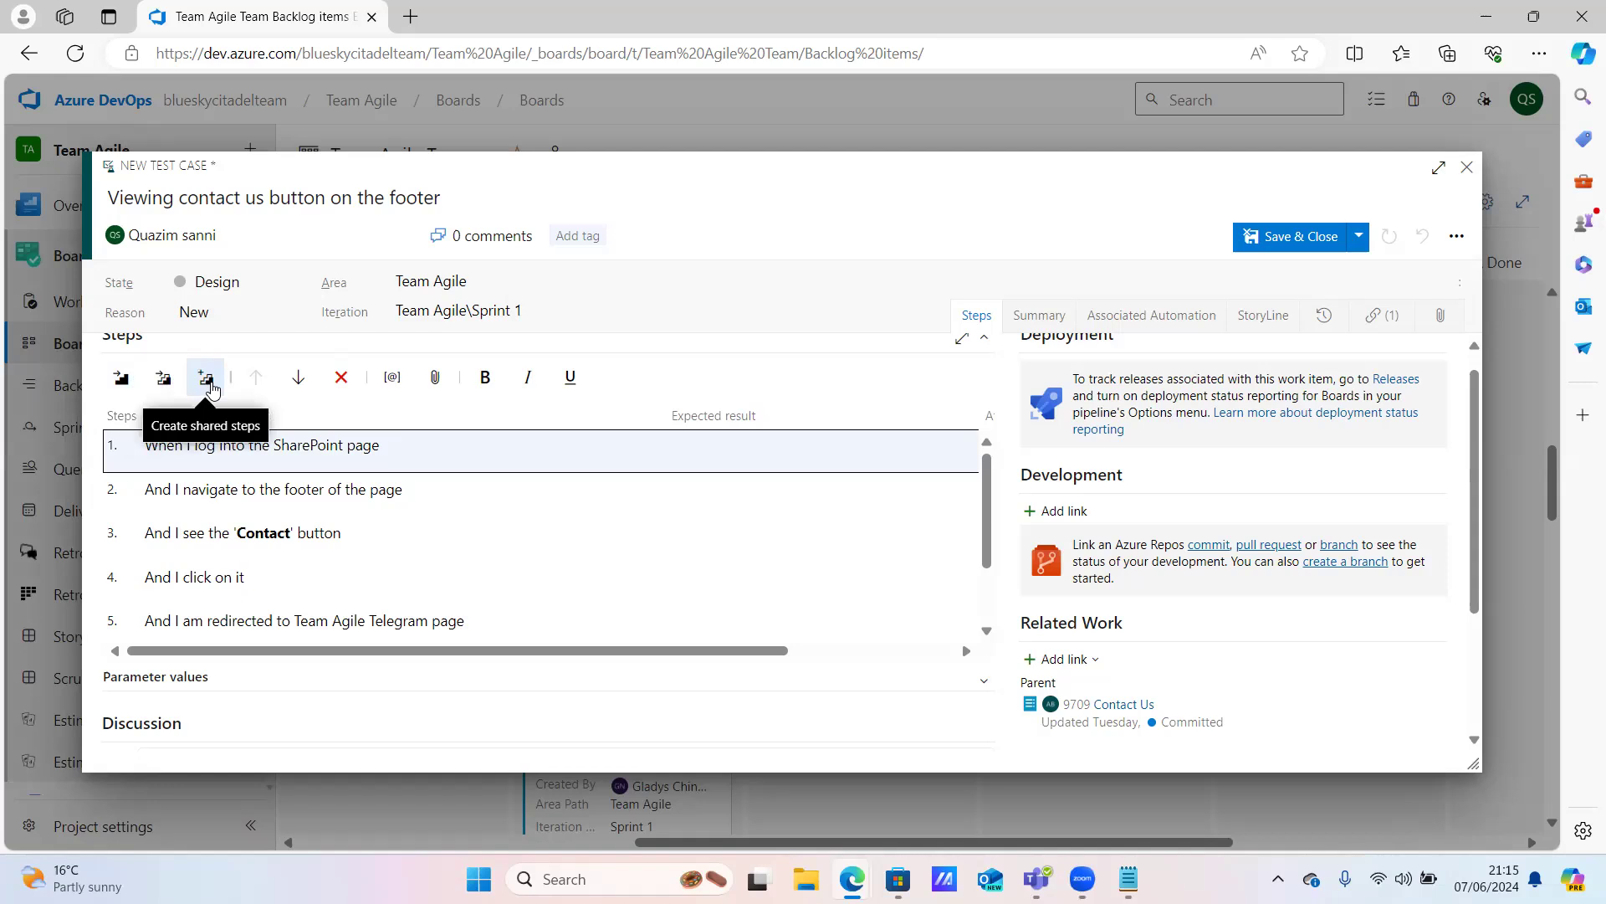
pyautogui.click(119, 381)
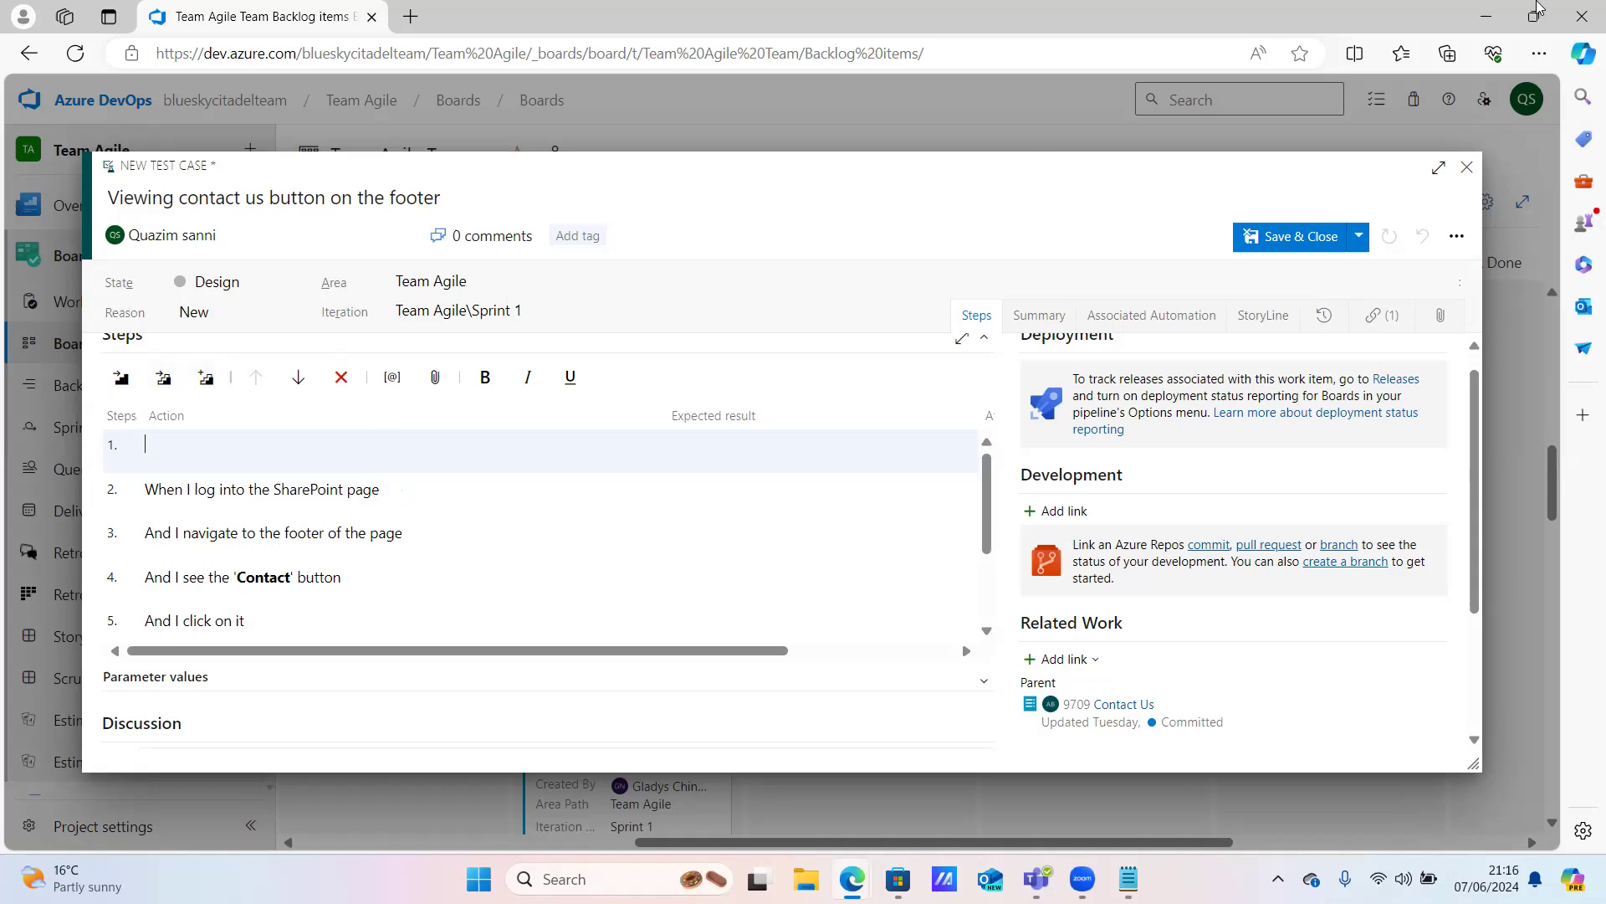
# Restore the side-by-side windows and copy "Given I am a member of Team Agile" from the acceptance criteria into the empty step 1's action
pyautogui.moveTo(1534, 16)
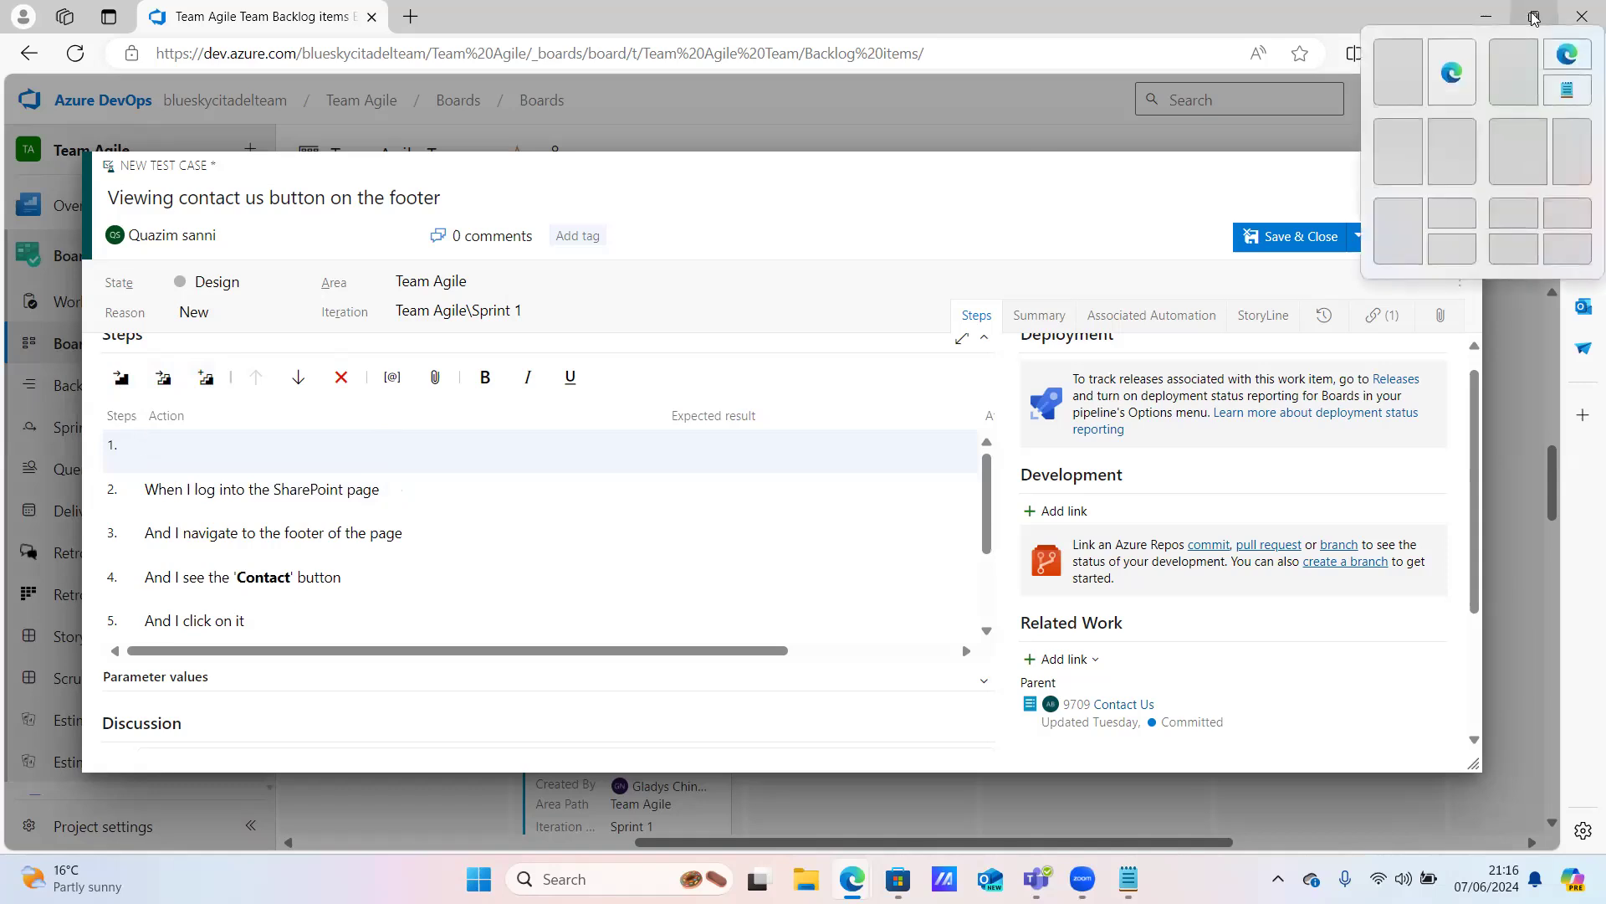
pyautogui.click(1398, 72)
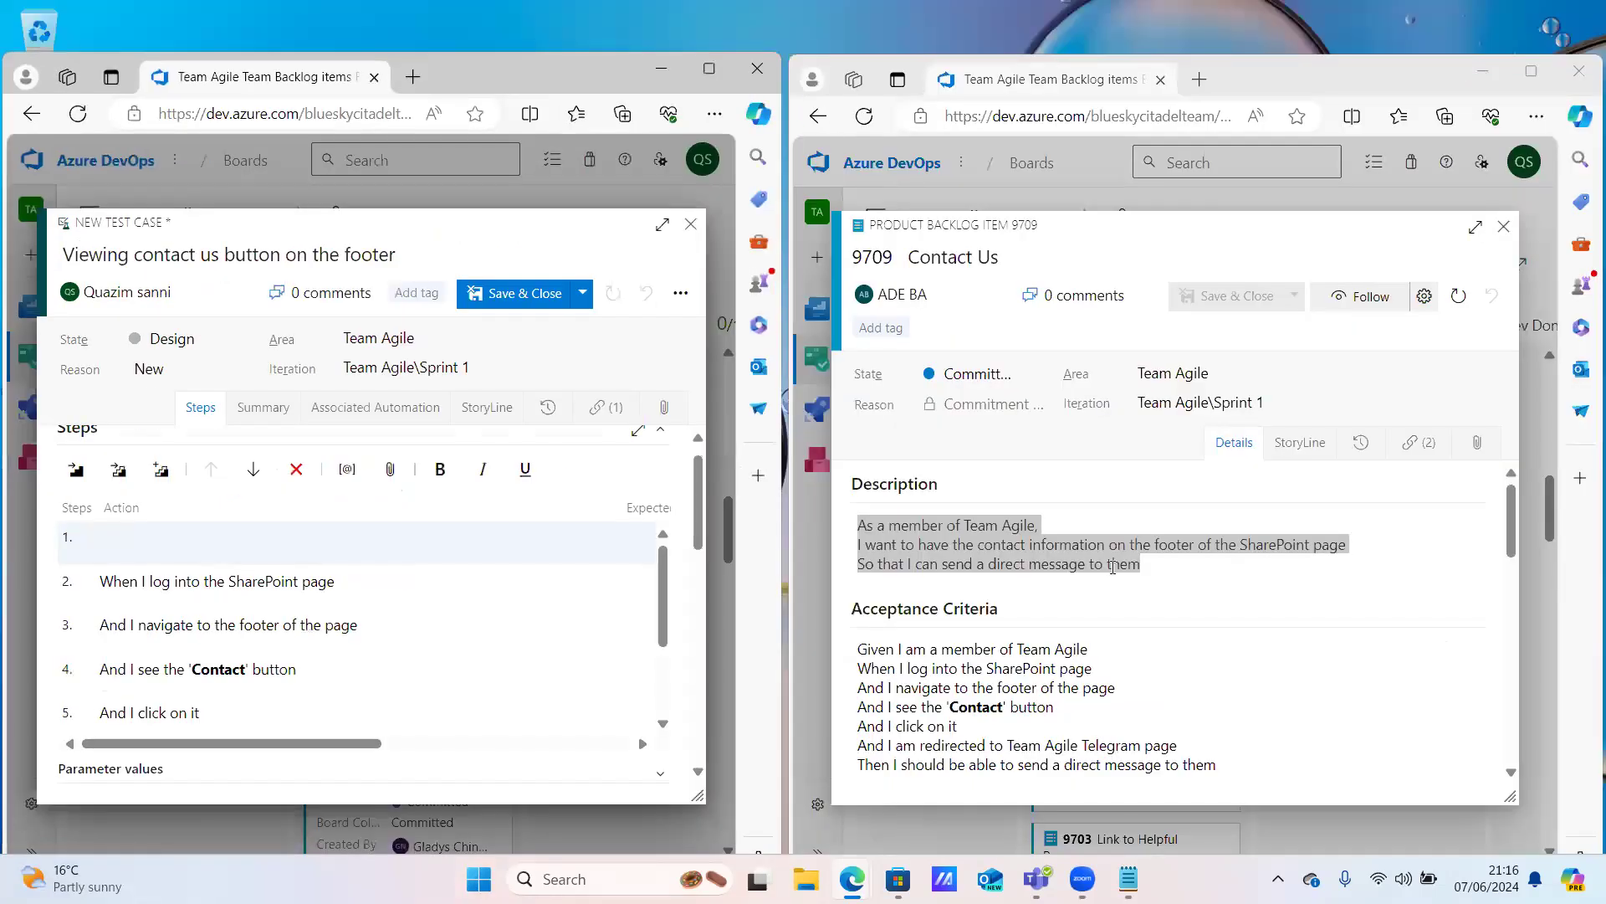
pyautogui.click(868, 649)
pyautogui.hotkey('ctrl', 'a')
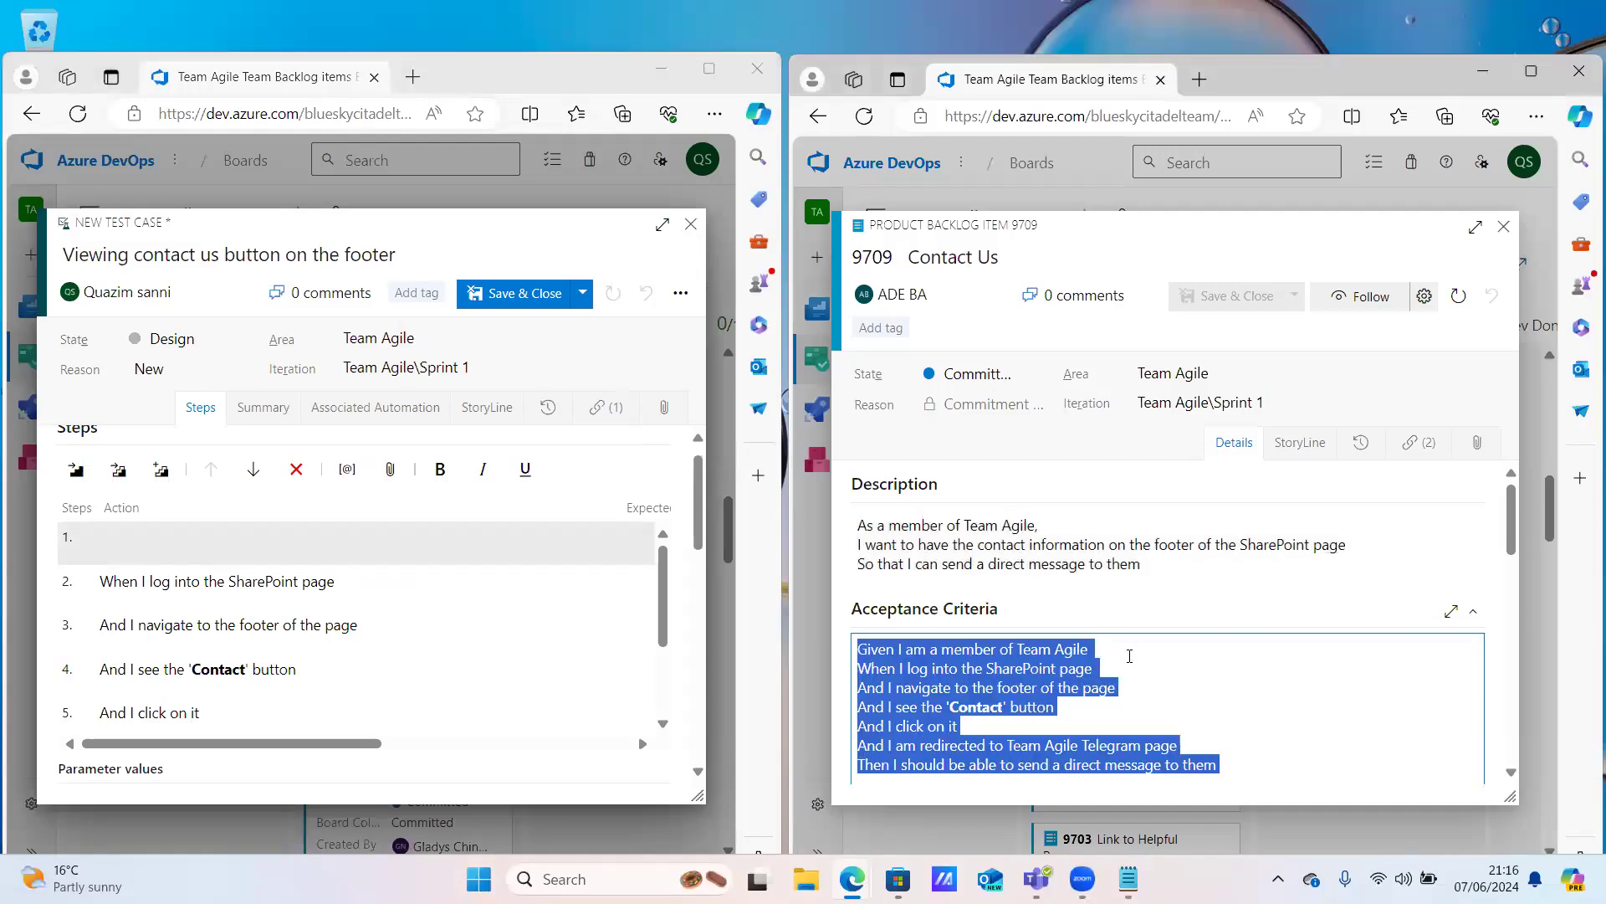
pyautogui.click(1130, 676)
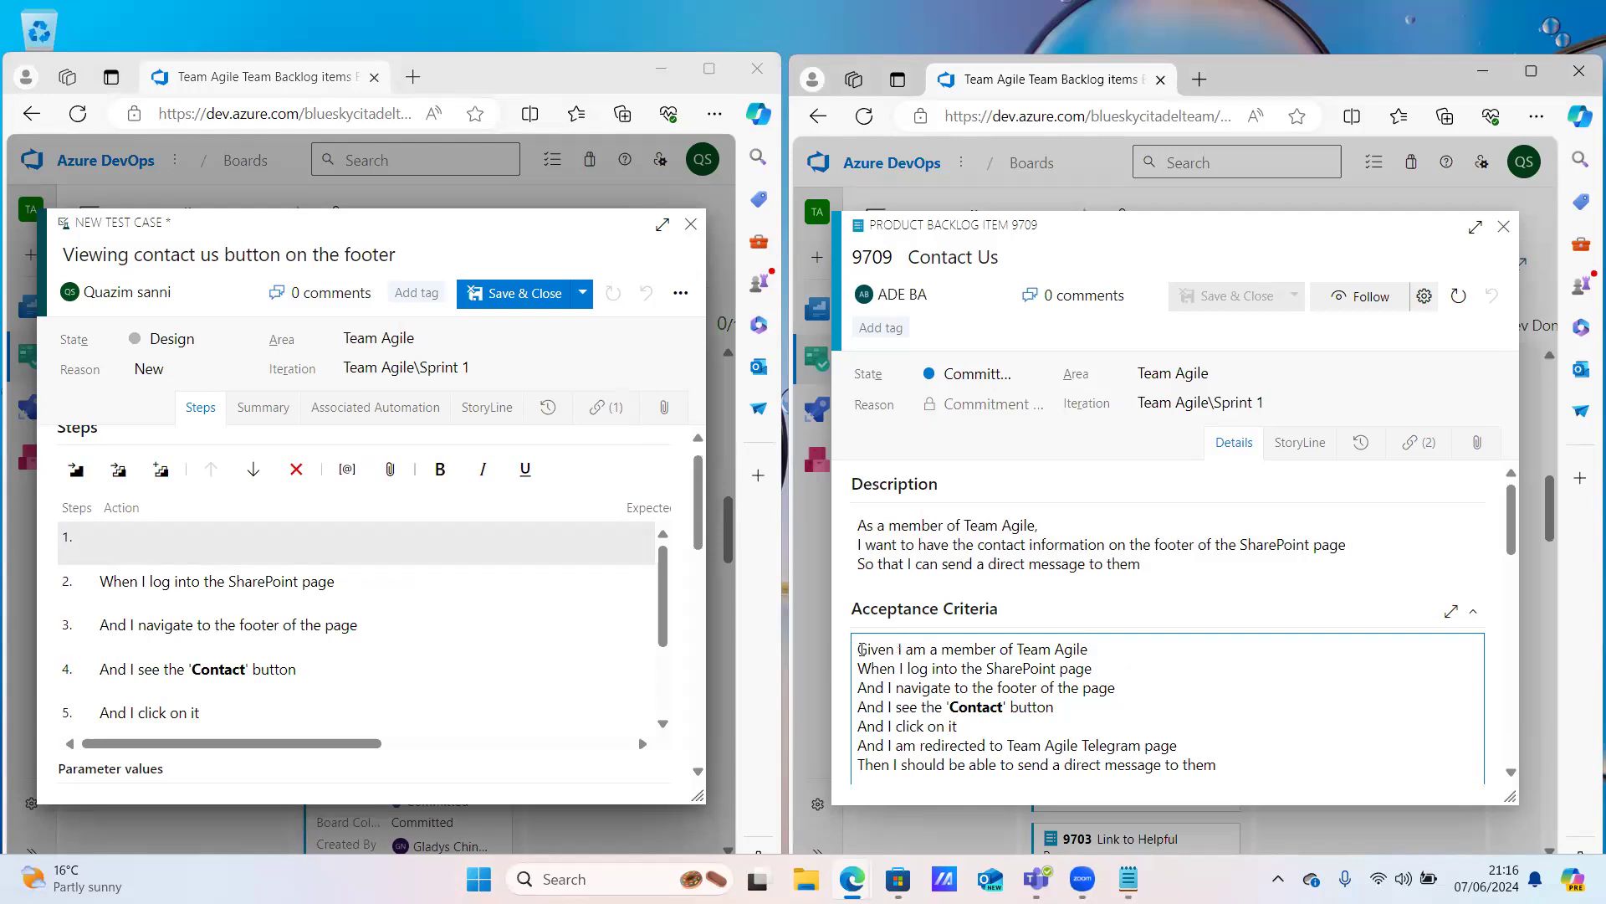
pyautogui.moveTo(860, 648); pyautogui.dragTo(1096, 652)
pyautogui.hotkey('ctrl', 'c')
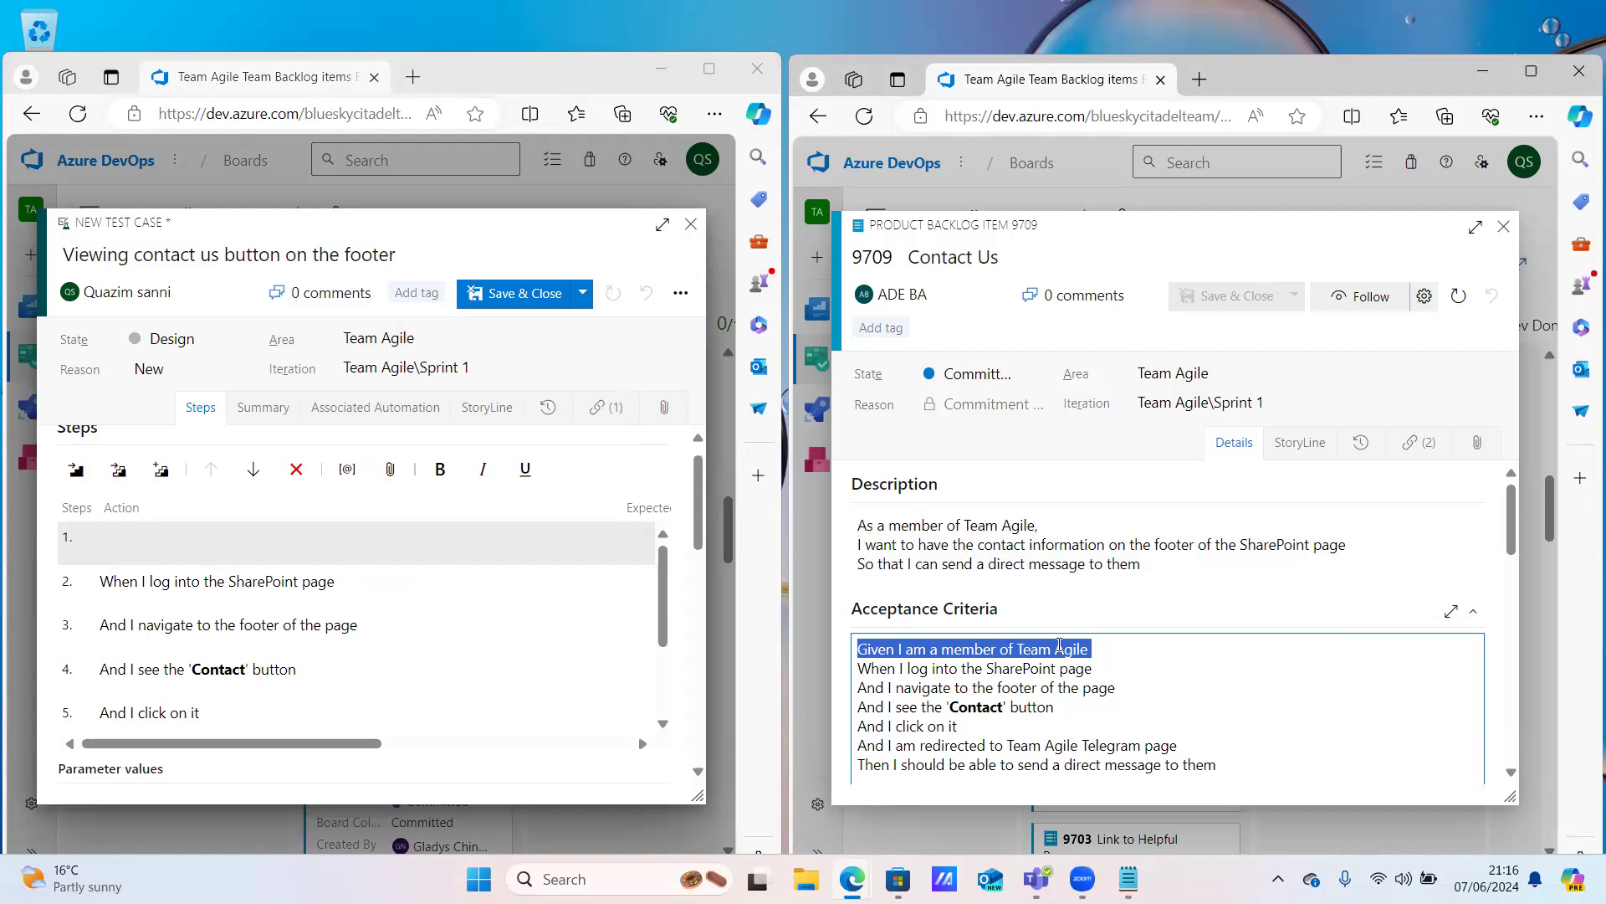
pyautogui.click(176, 556)
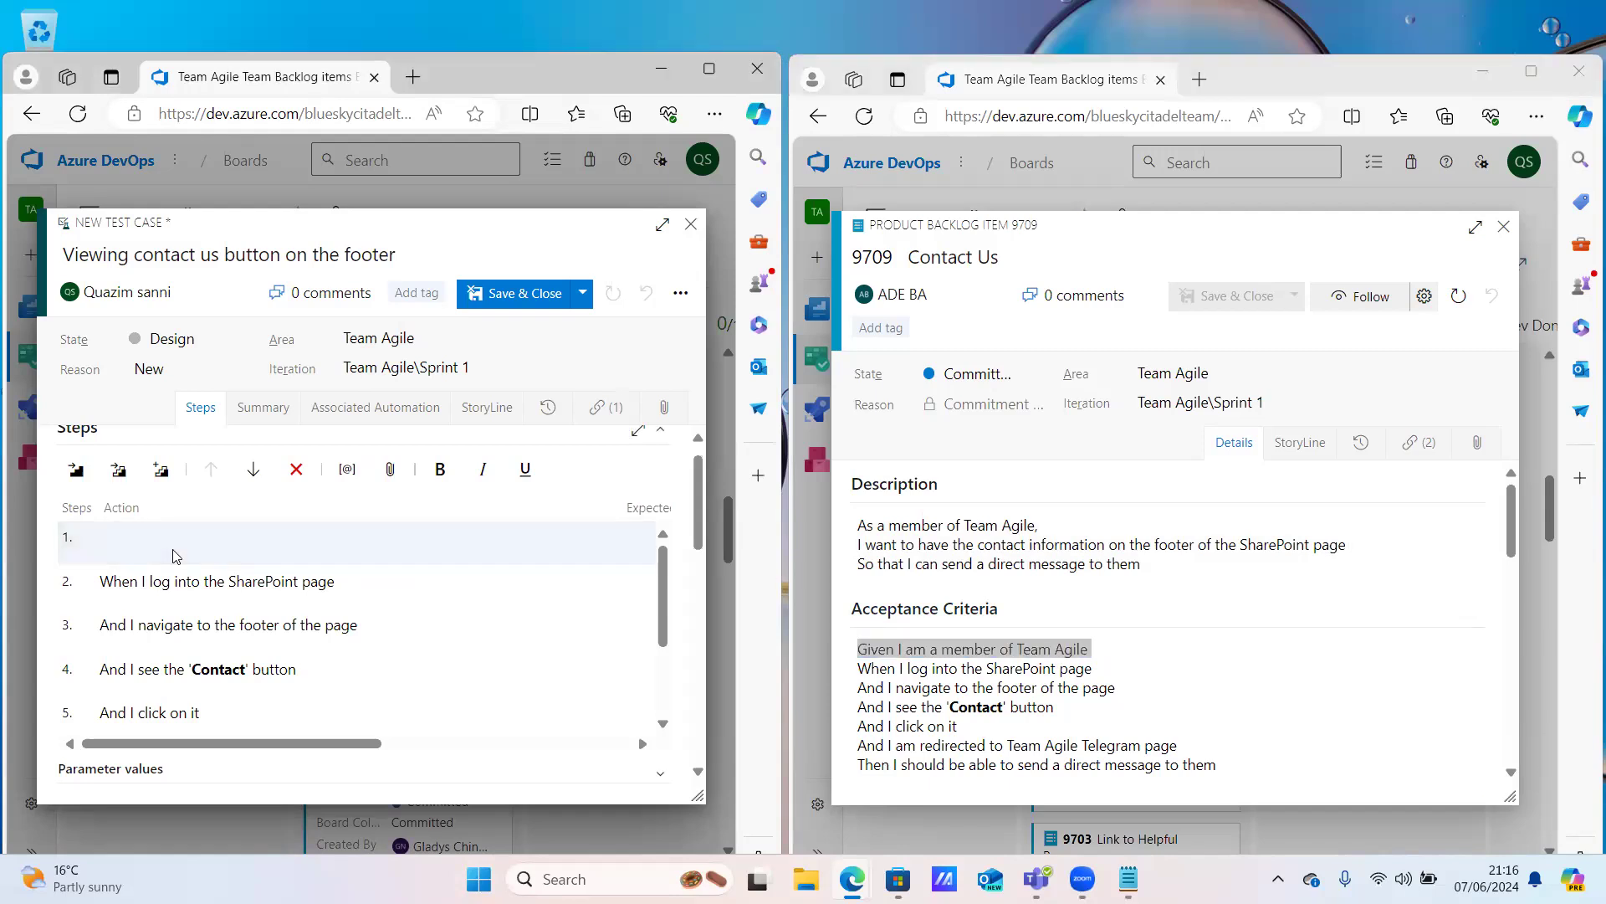
pyautogui.hotkey('ctrl', 'v')
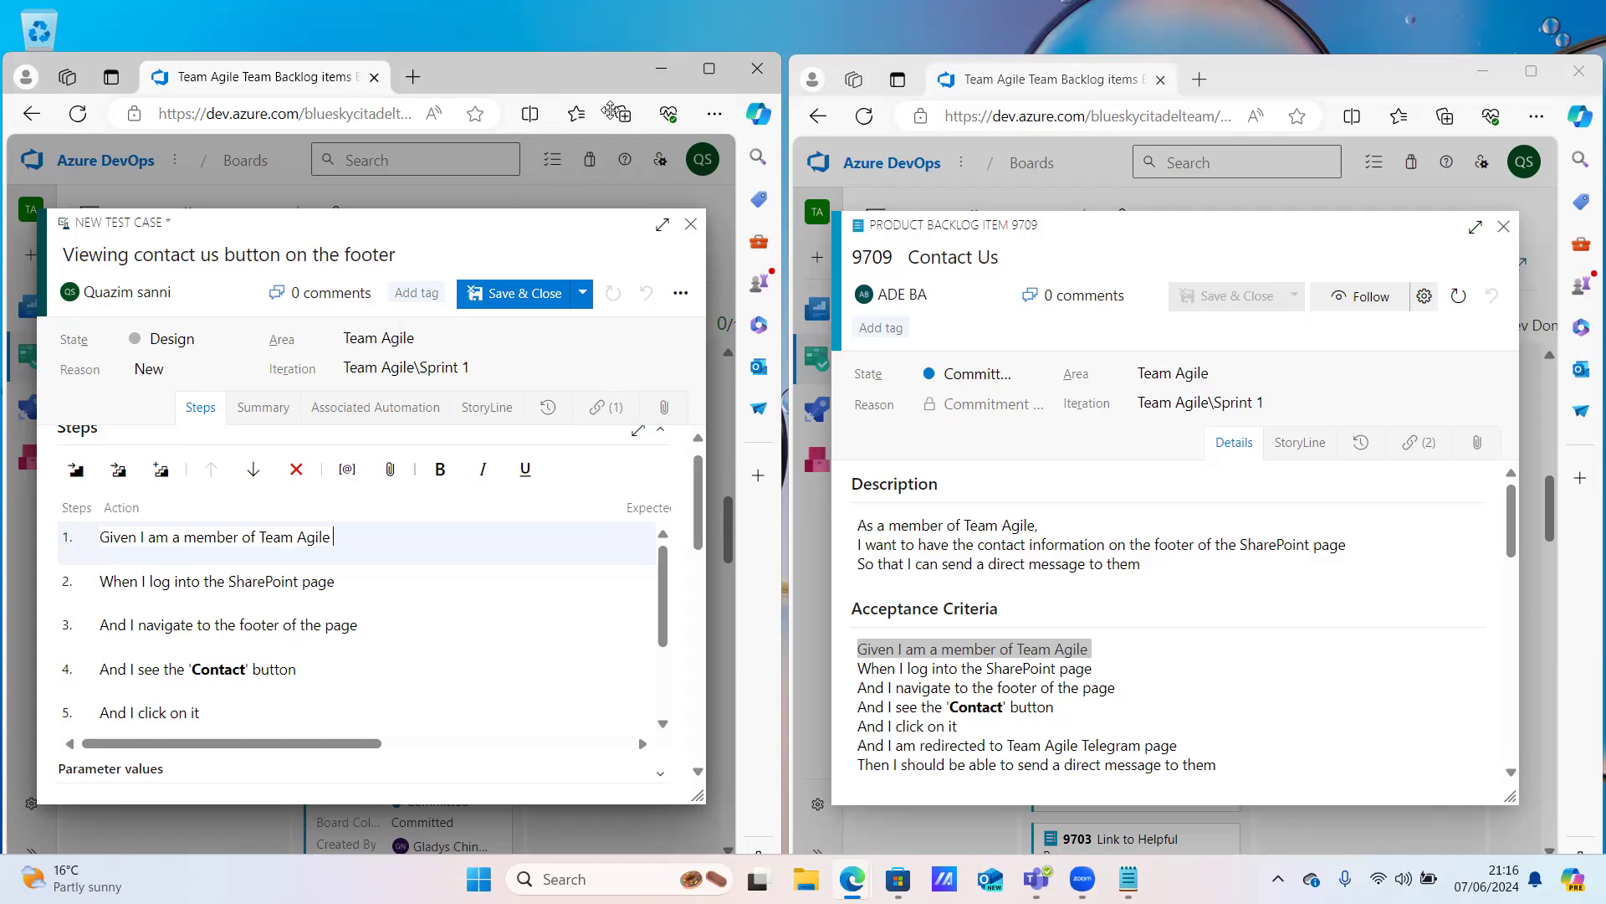
# Maximise the test case window and set step 1's expected result to "A member of Team Agile"
pyautogui.click(708, 68)
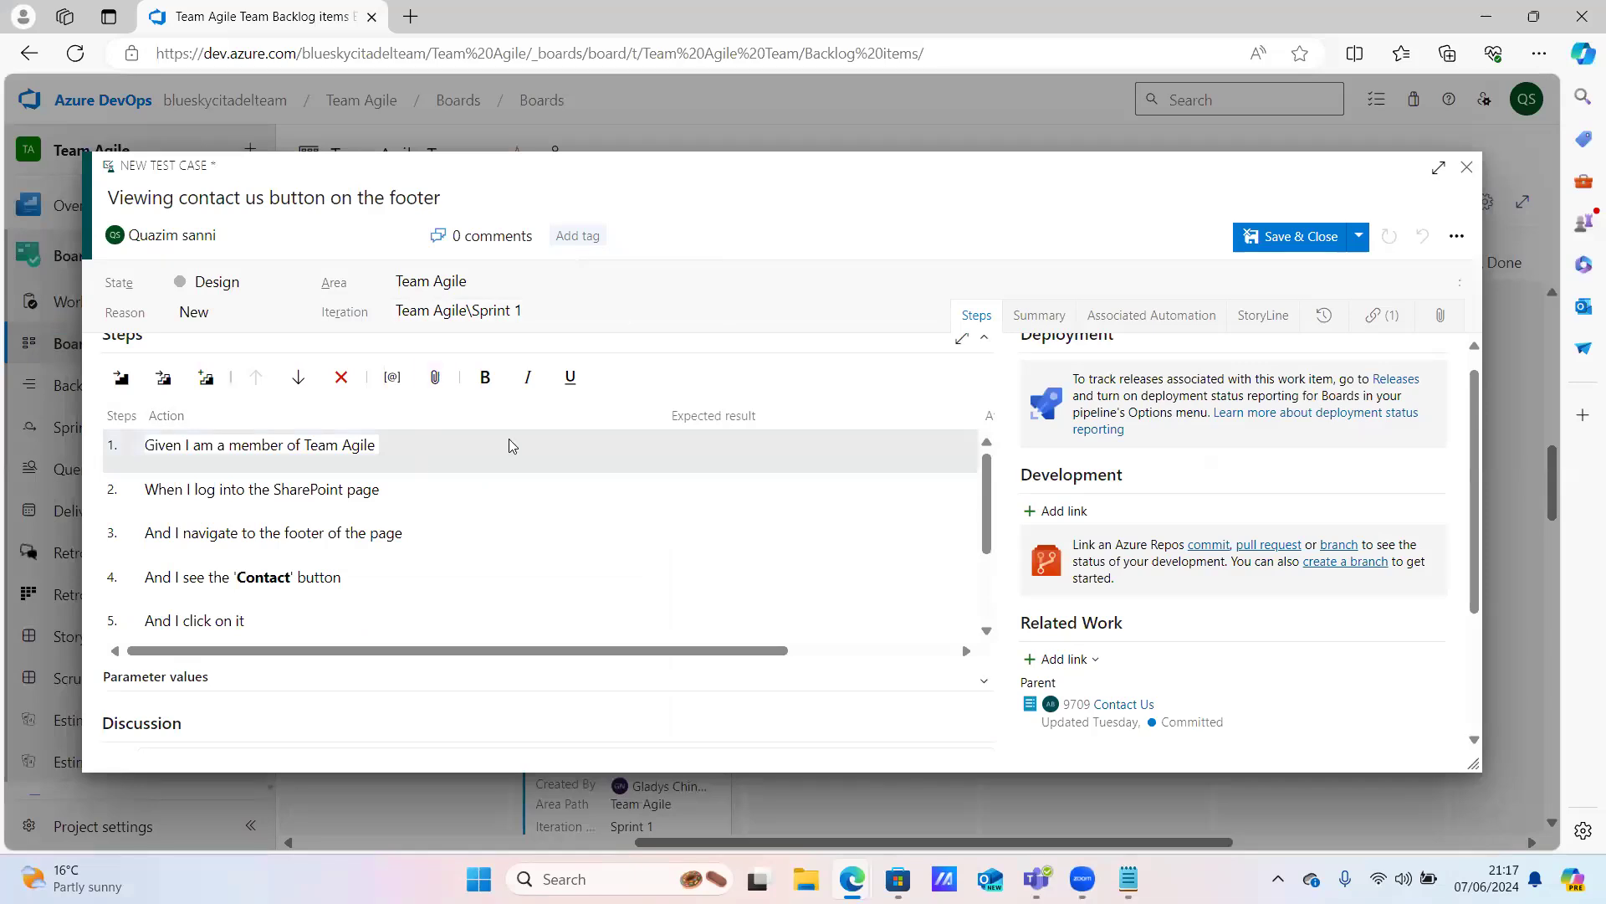
pyautogui.click(724, 444)
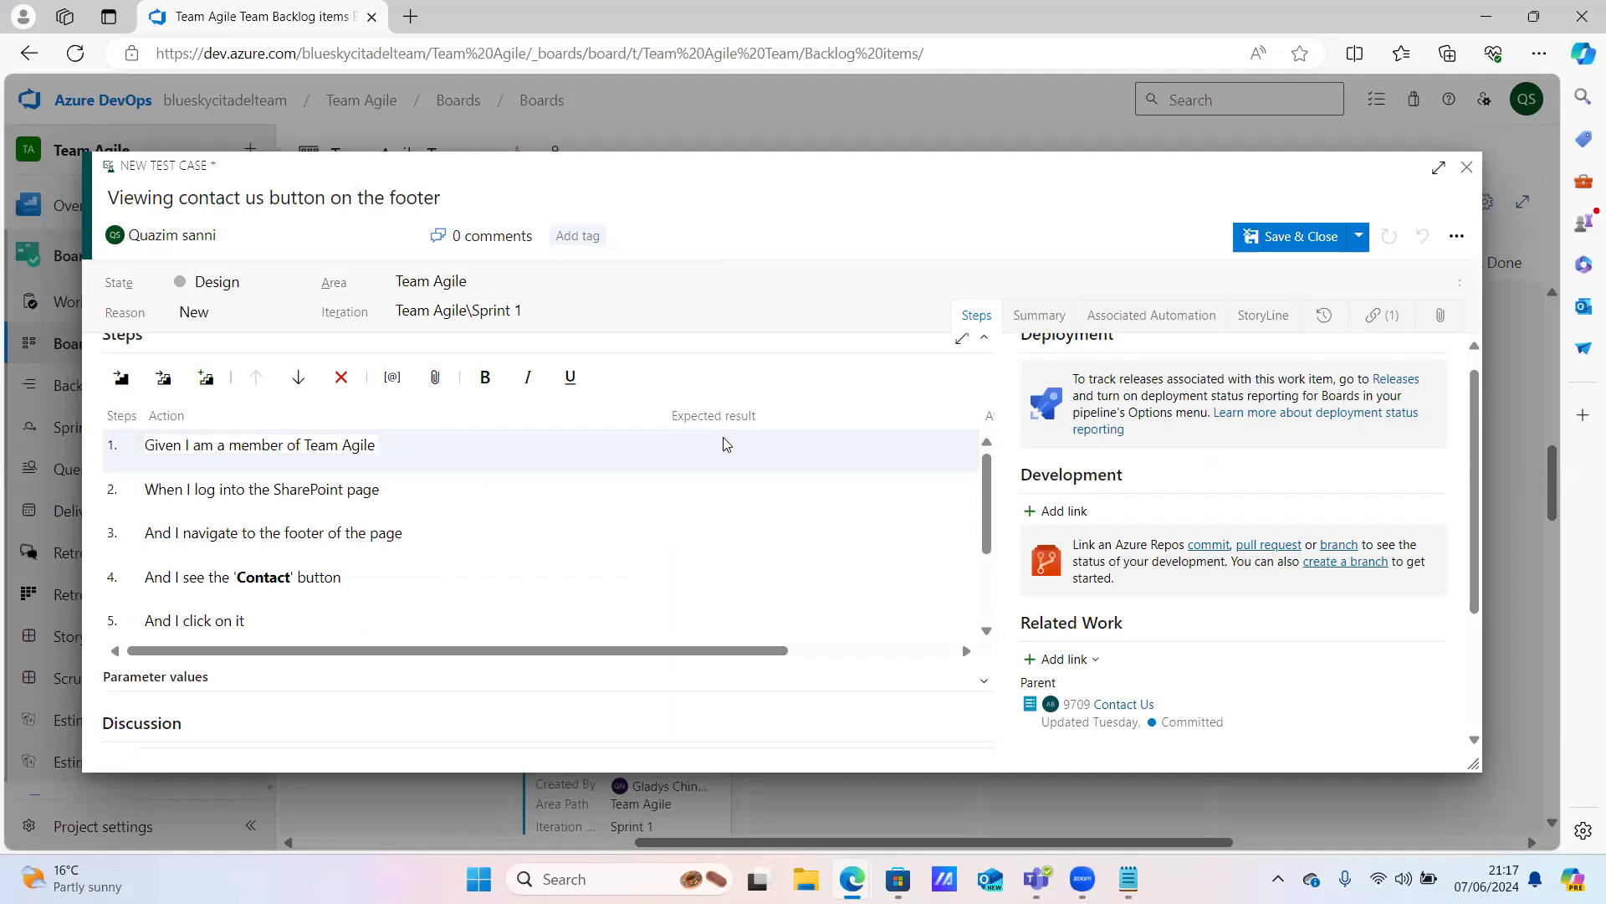
pyautogui.write('A member of Tame')
pyautogui.press('BackSpace')
pyautogui.press('BackSpace')
pyautogui.press('BackSpace')
pyautogui.write('eam Agile')
# Set the expected result of step 2 to "SharePoint page is displayed"
pyautogui.click(735, 501)
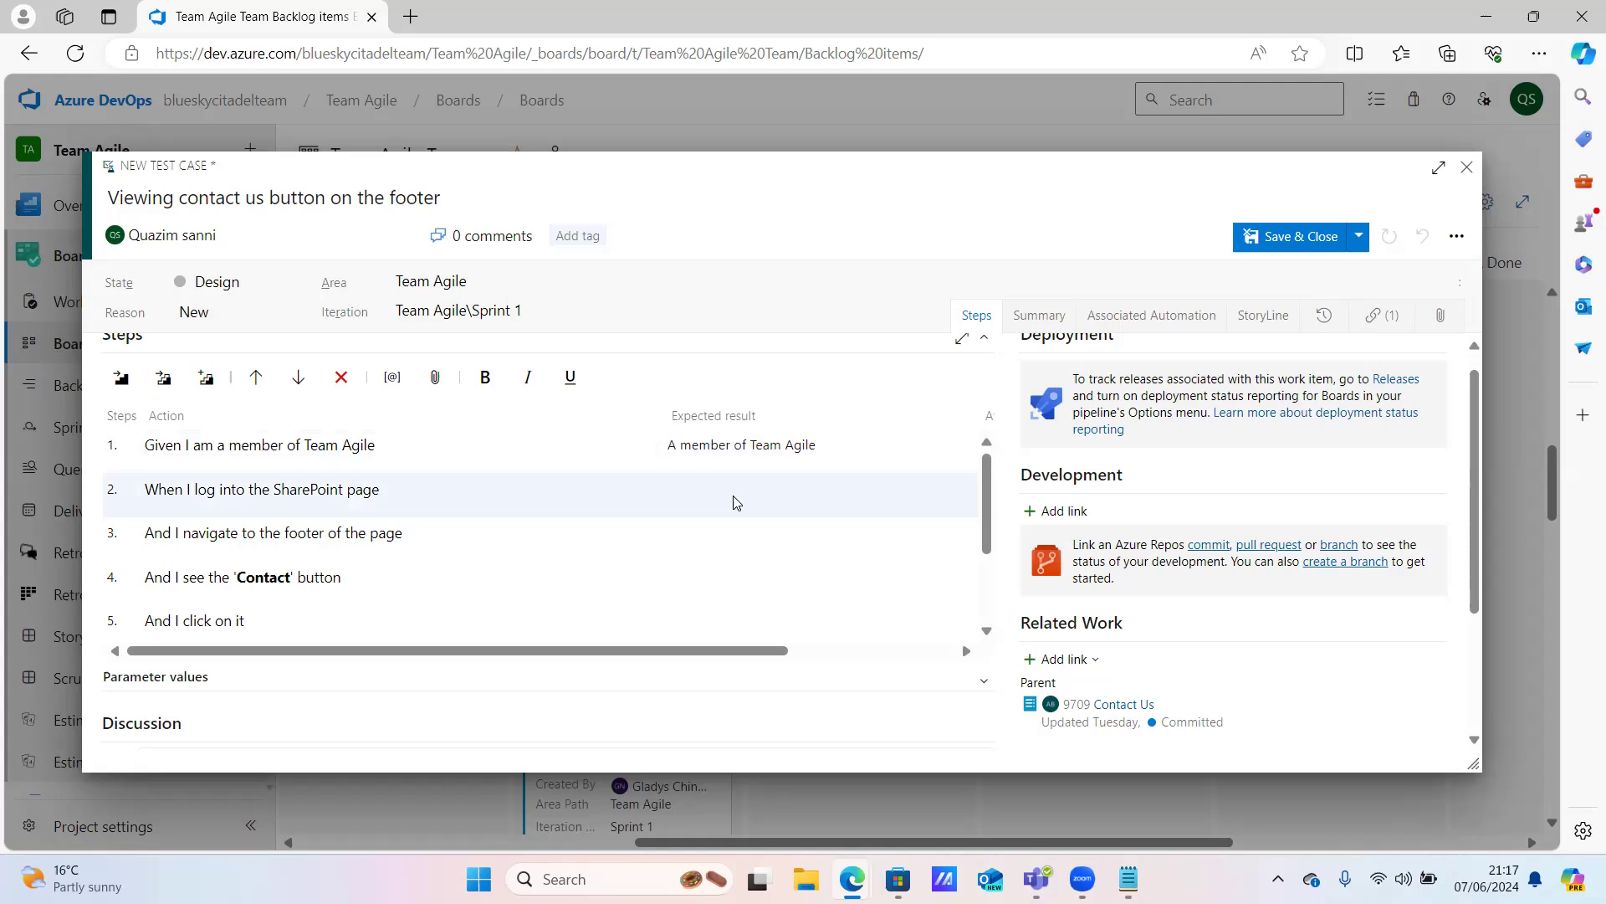
pyautogui.write('A')
pyautogui.press('BackSpace')
pyautogui.write('Share point')
pyautogui.press('BackSpace')
pyautogui.press('BackSpace')
pyautogui.write('P')
pyautogui.press('Right')
pyautogui.press('Right')
pyautogui.write('page is displayed')
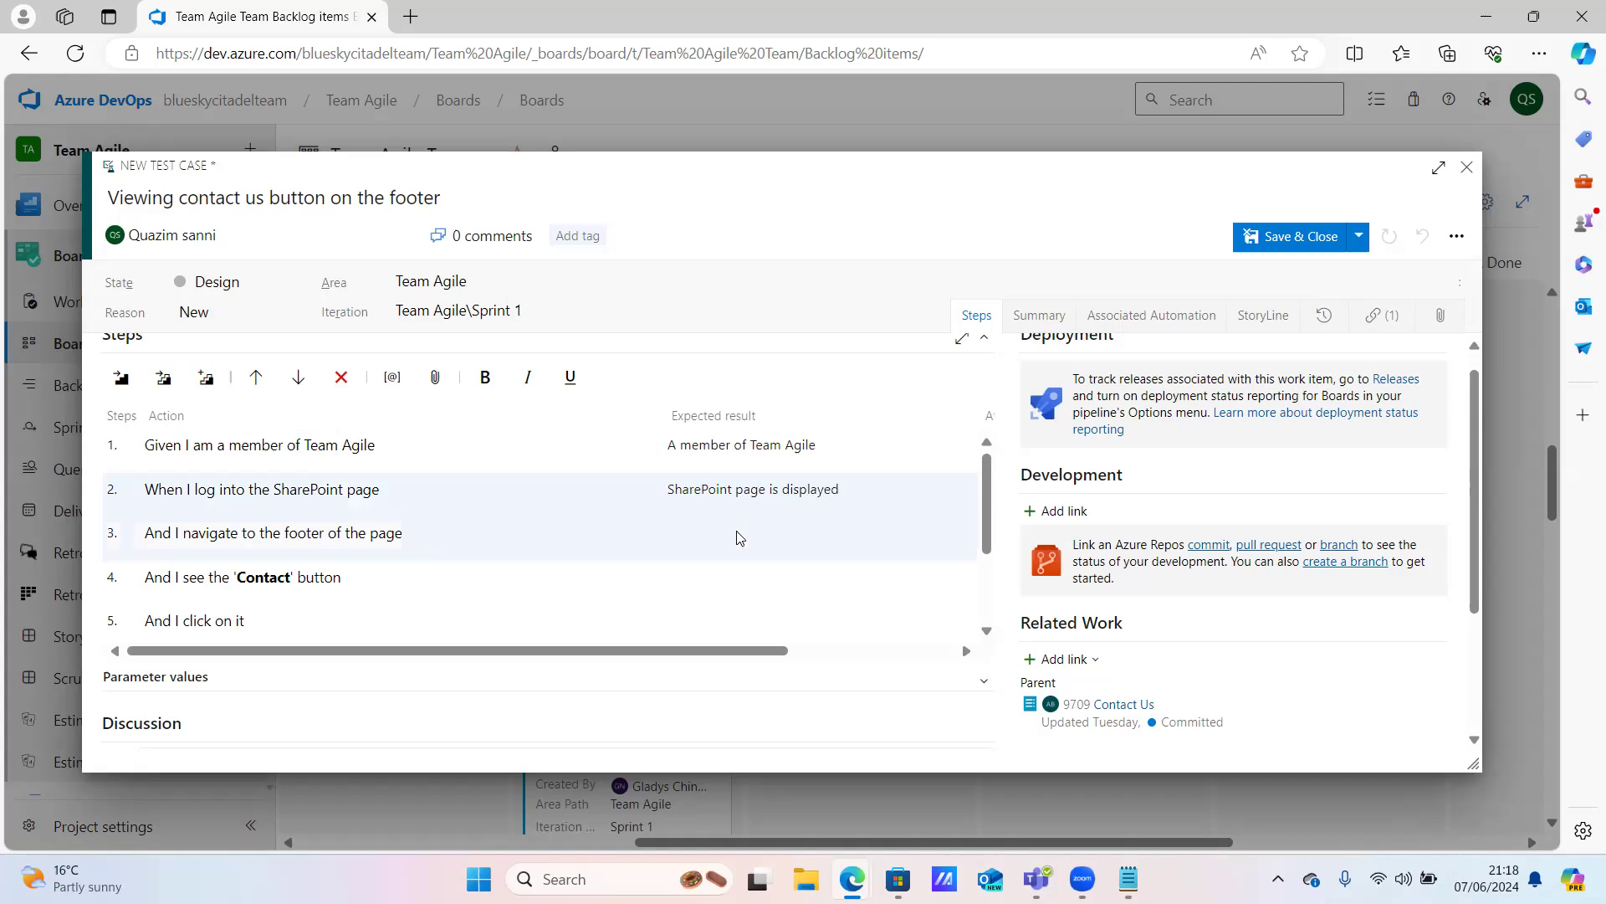
# Set the expected result of step 3 to "Navigation is successful"
pyautogui.click(739, 538)
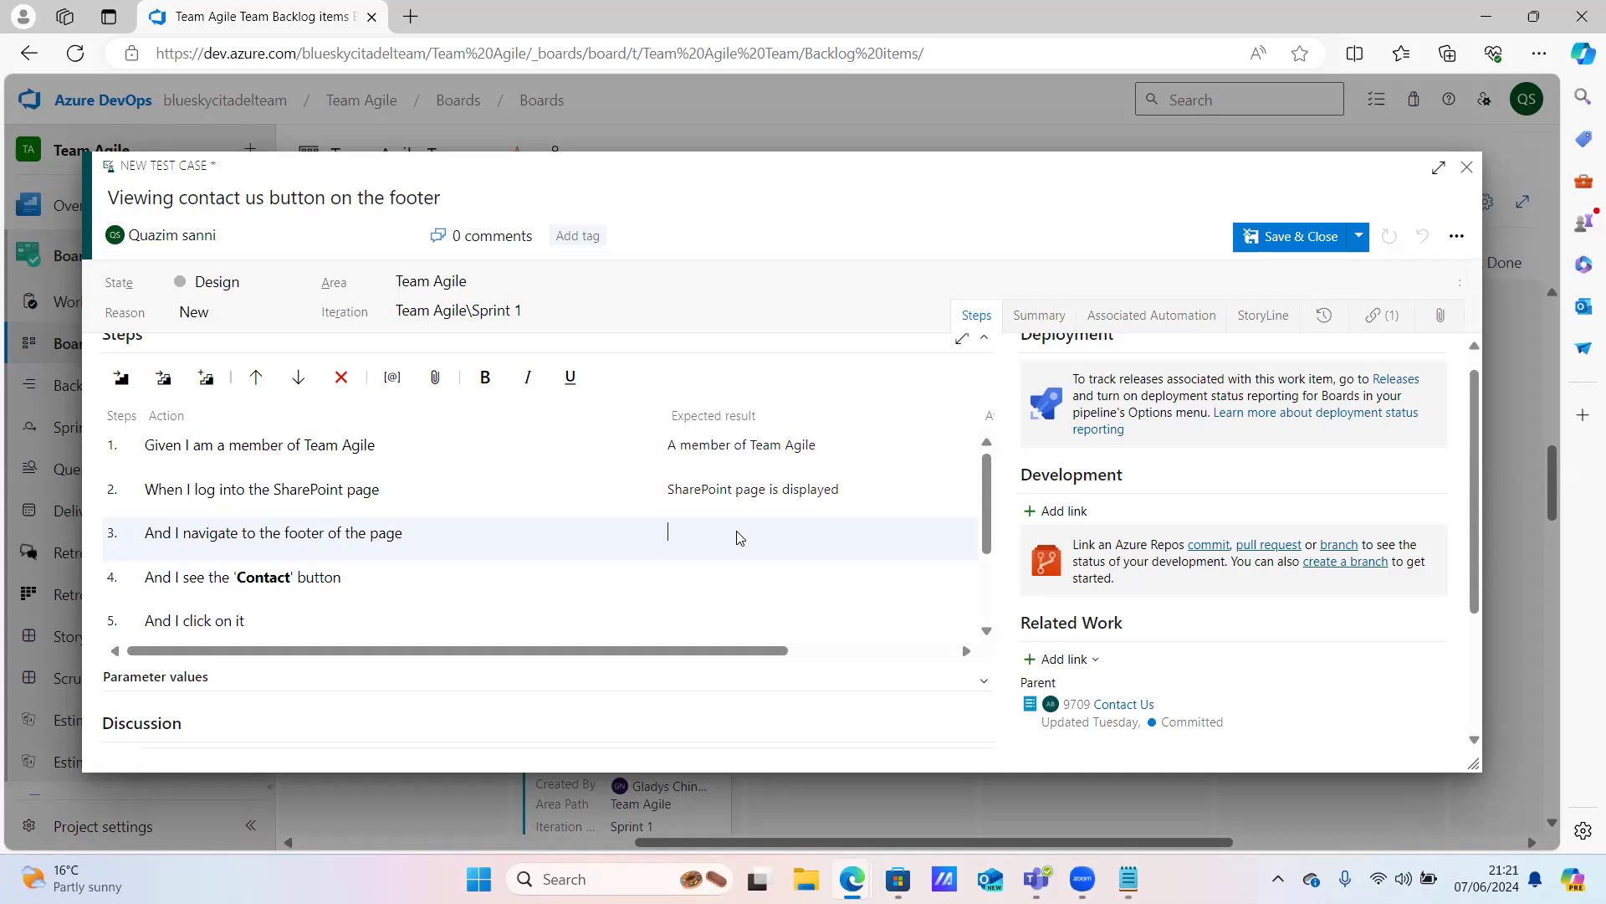
pyautogui.click(740, 538)
pyautogui.click(739, 537)
pyautogui.write('Navitio')
pyautogui.press('BackSpace')
pyautogui.press('BackSpace')
pyautogui.press('BackSpace')
pyautogui.press('BackSpace')
pyautogui.write('igatio')
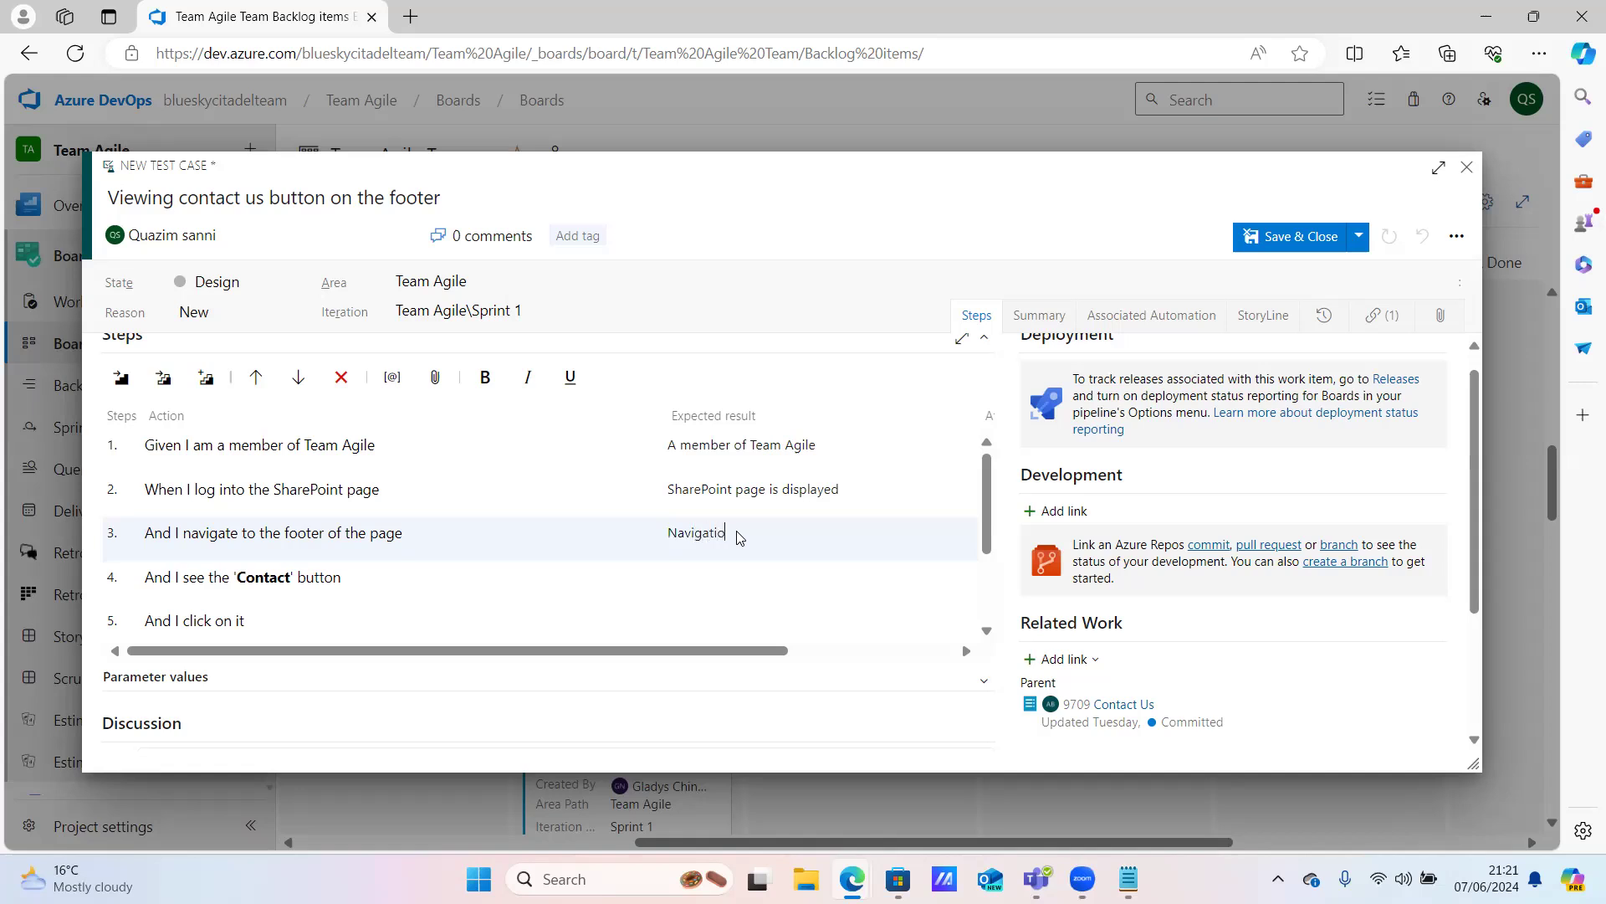
pyautogui.write('n is successful')
# Set the expected result of step 4 to "Contact button is visible"
pyautogui.click(747, 589)
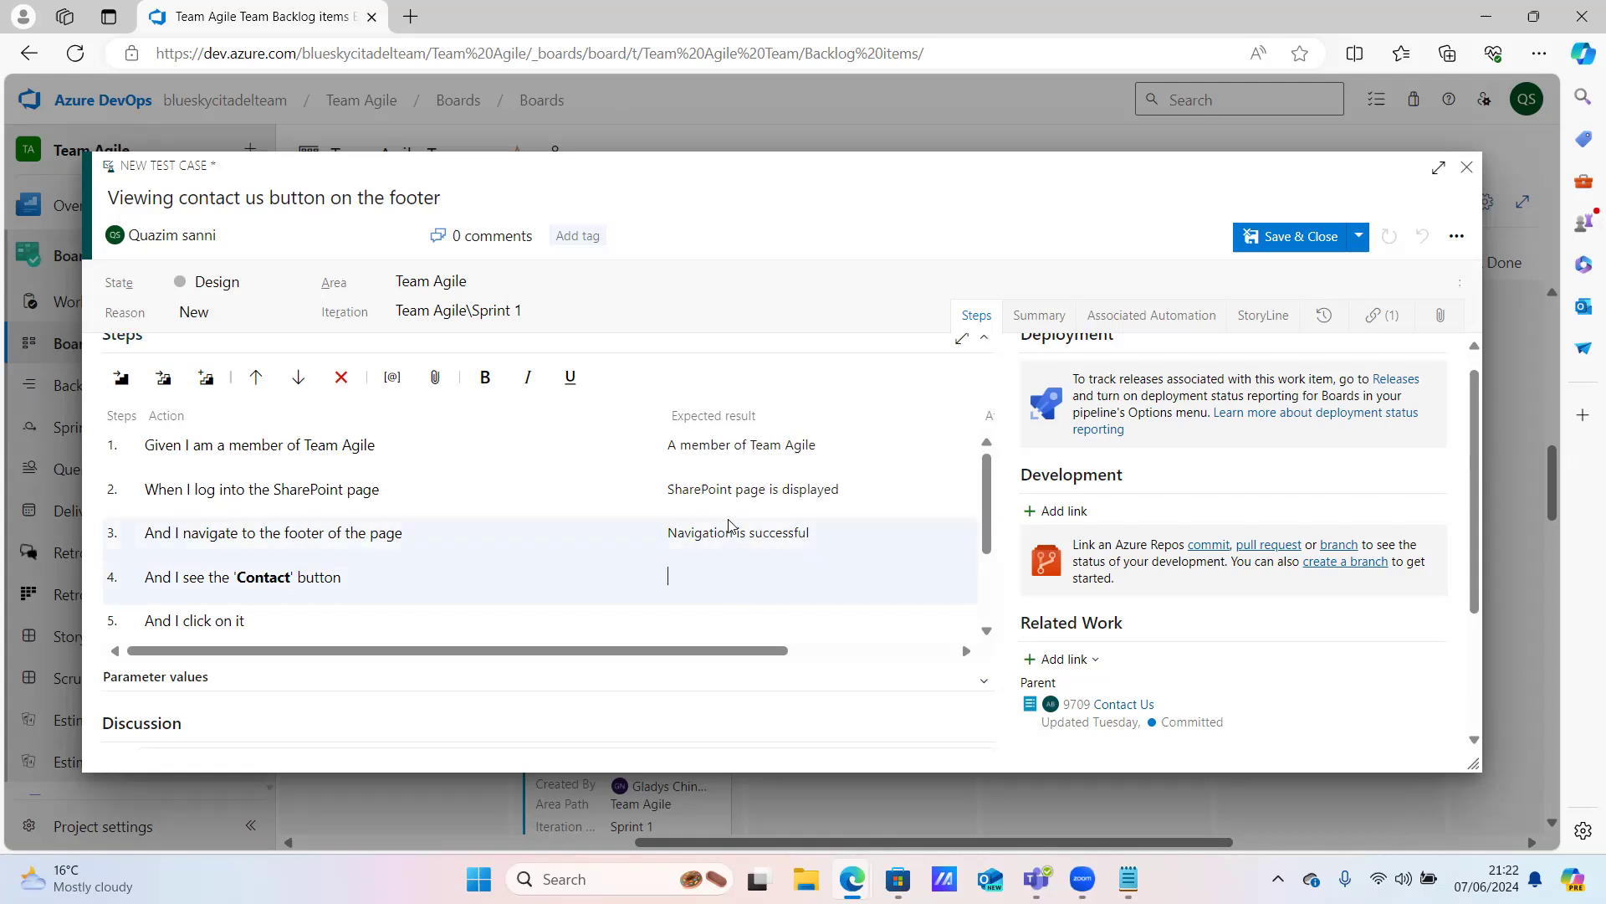
pyautogui.write('c')
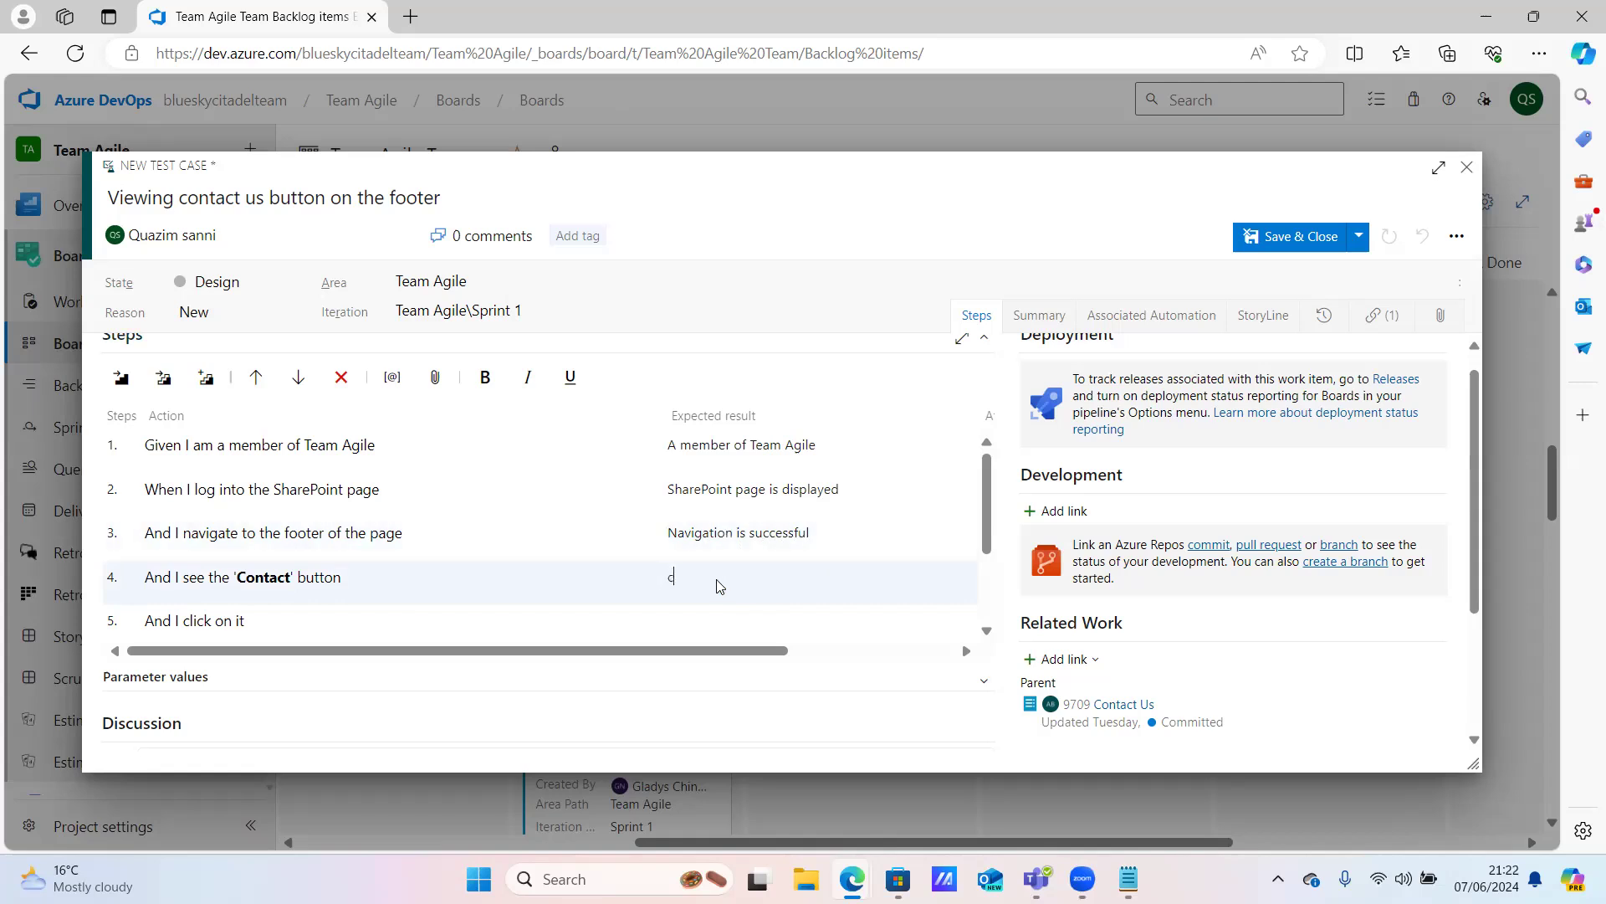
pyautogui.write('Contatc')
pyautogui.press('BackSpace')
pyautogui.press('BackSpace')
pyautogui.write('ct button is v')
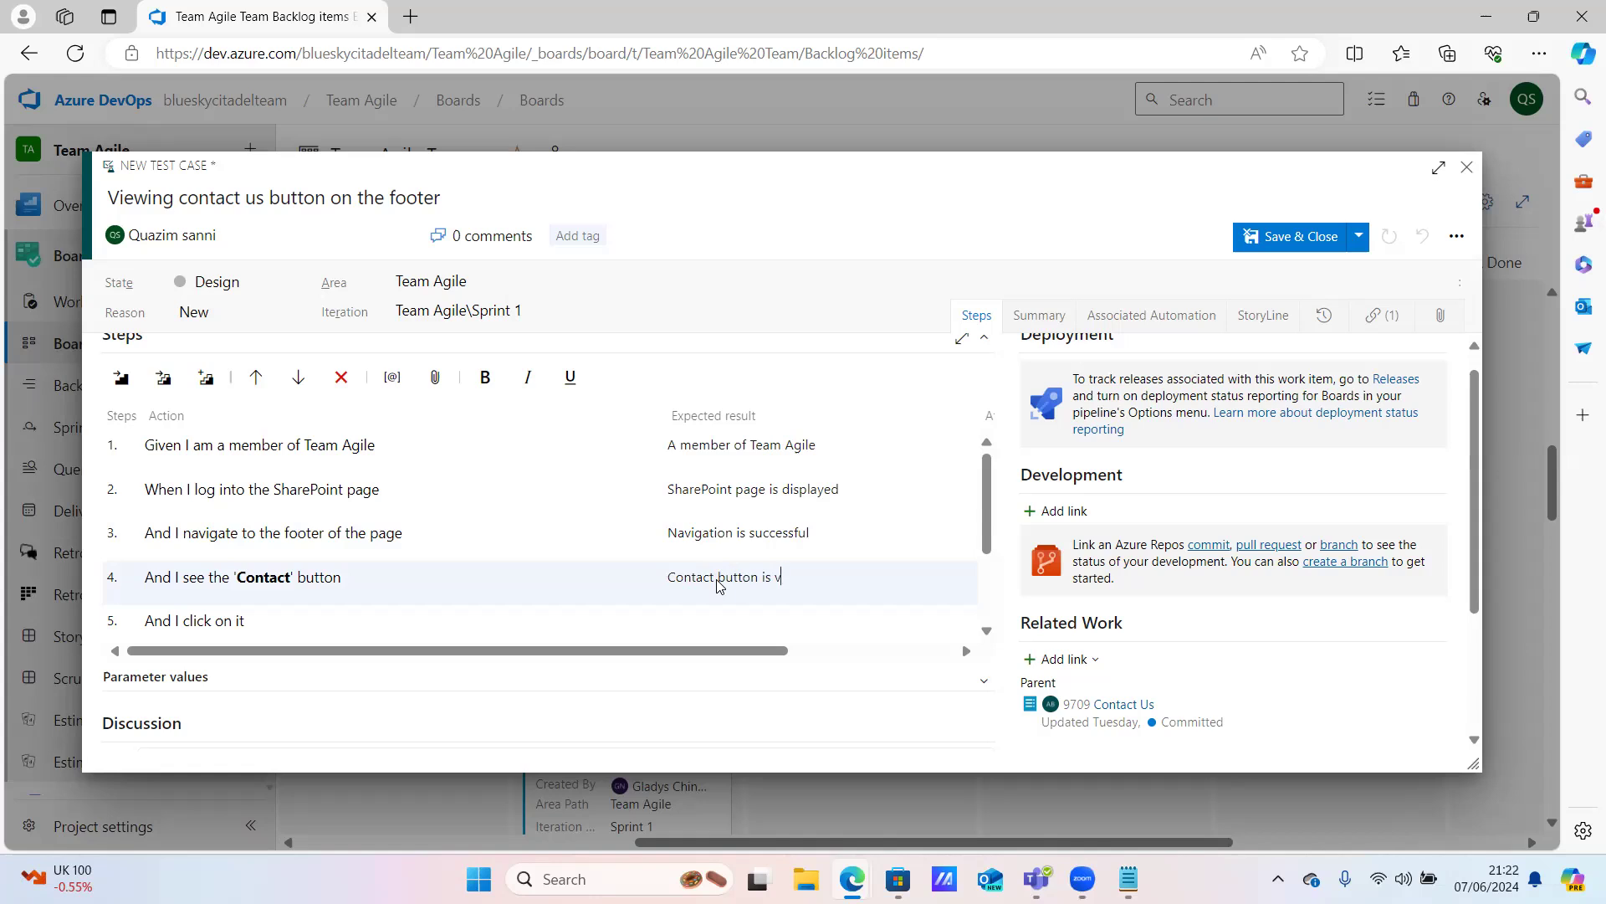
pyautogui.press('BackSpace')
pyautogui.write('visible')
# Set the expected result of step 5 to "Contact button is clickable"
pyautogui.scroll(-1, 718, 586)
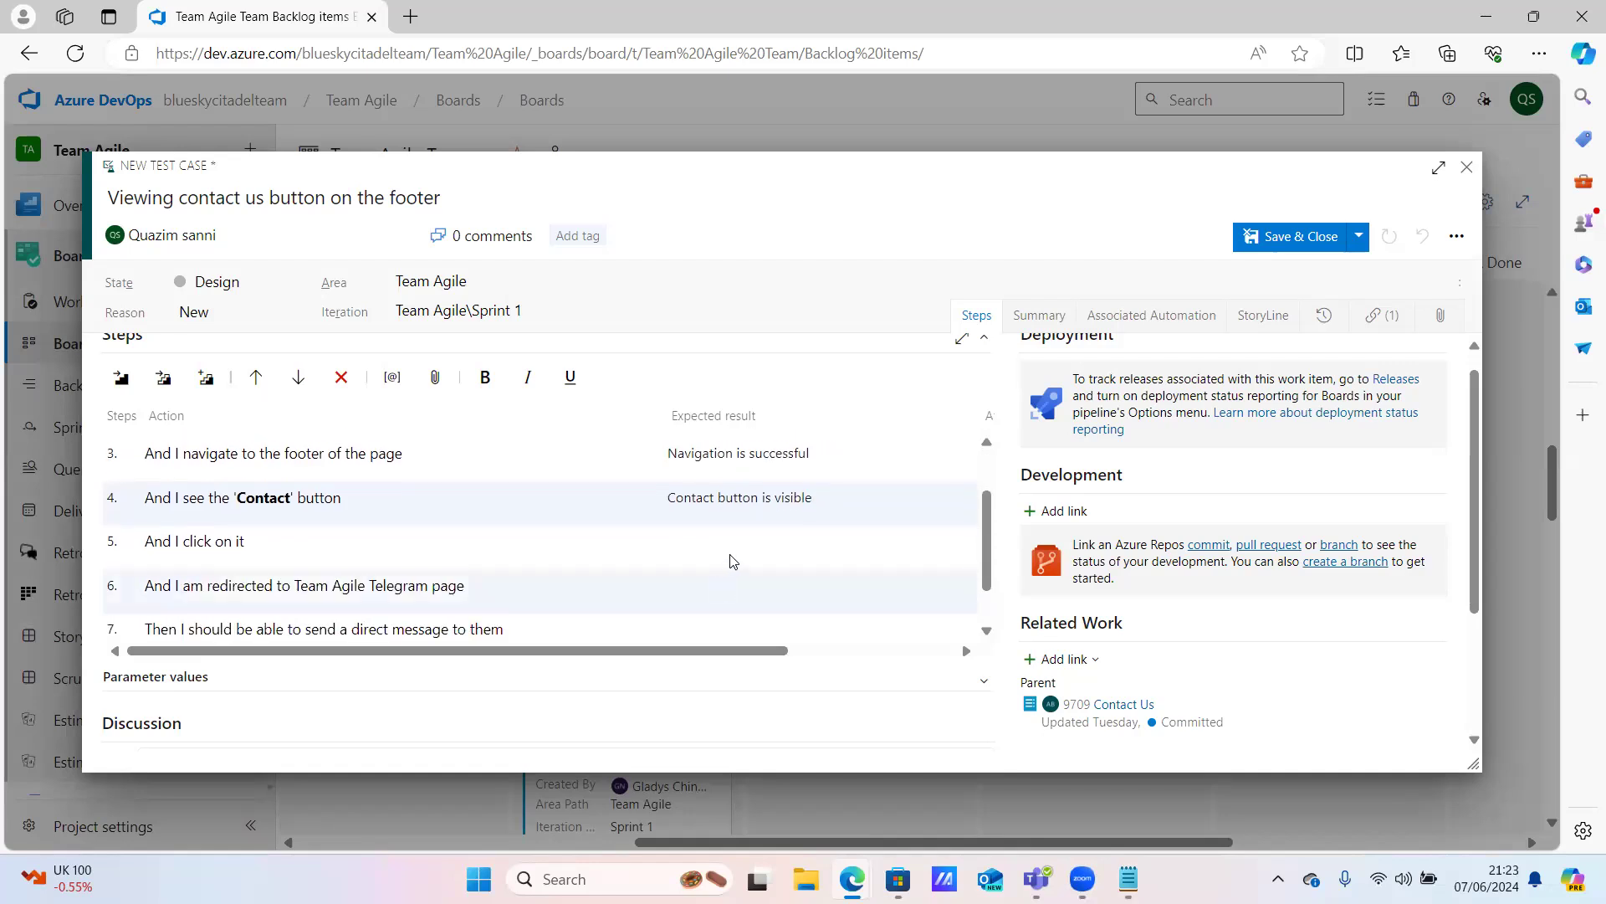
pyautogui.click(739, 556)
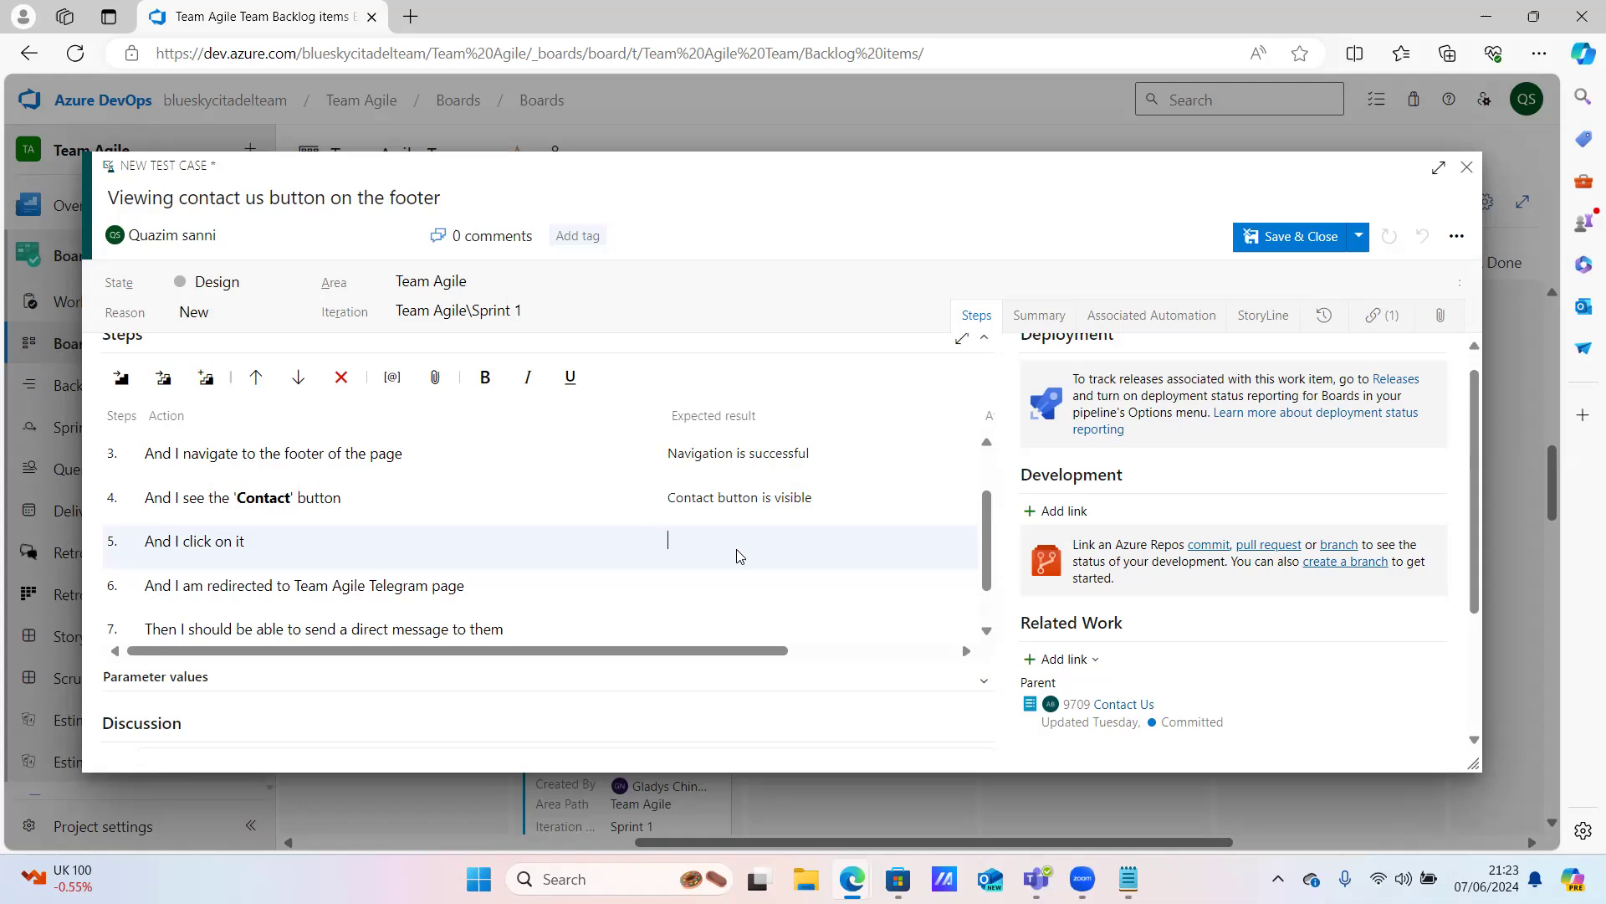
pyautogui.write('Contact button is clickable')
# Set the expected result of step 6 to "Team Agile Telegram page is displayed"
pyautogui.click(743, 577)
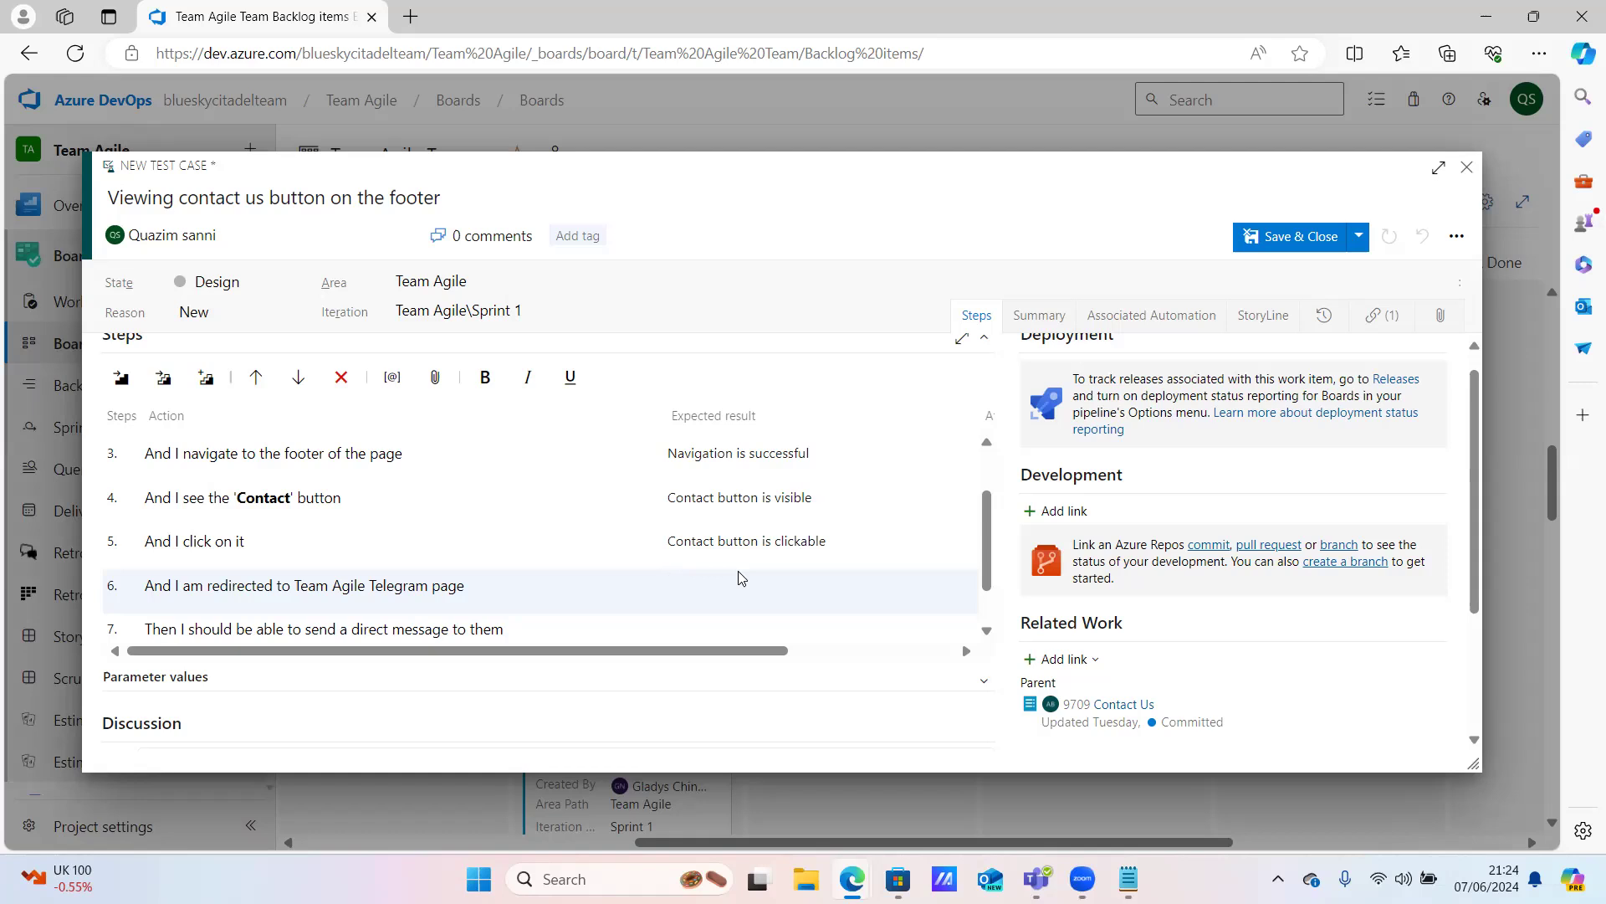
pyautogui.write('T')
pyautogui.press('BackSpace')
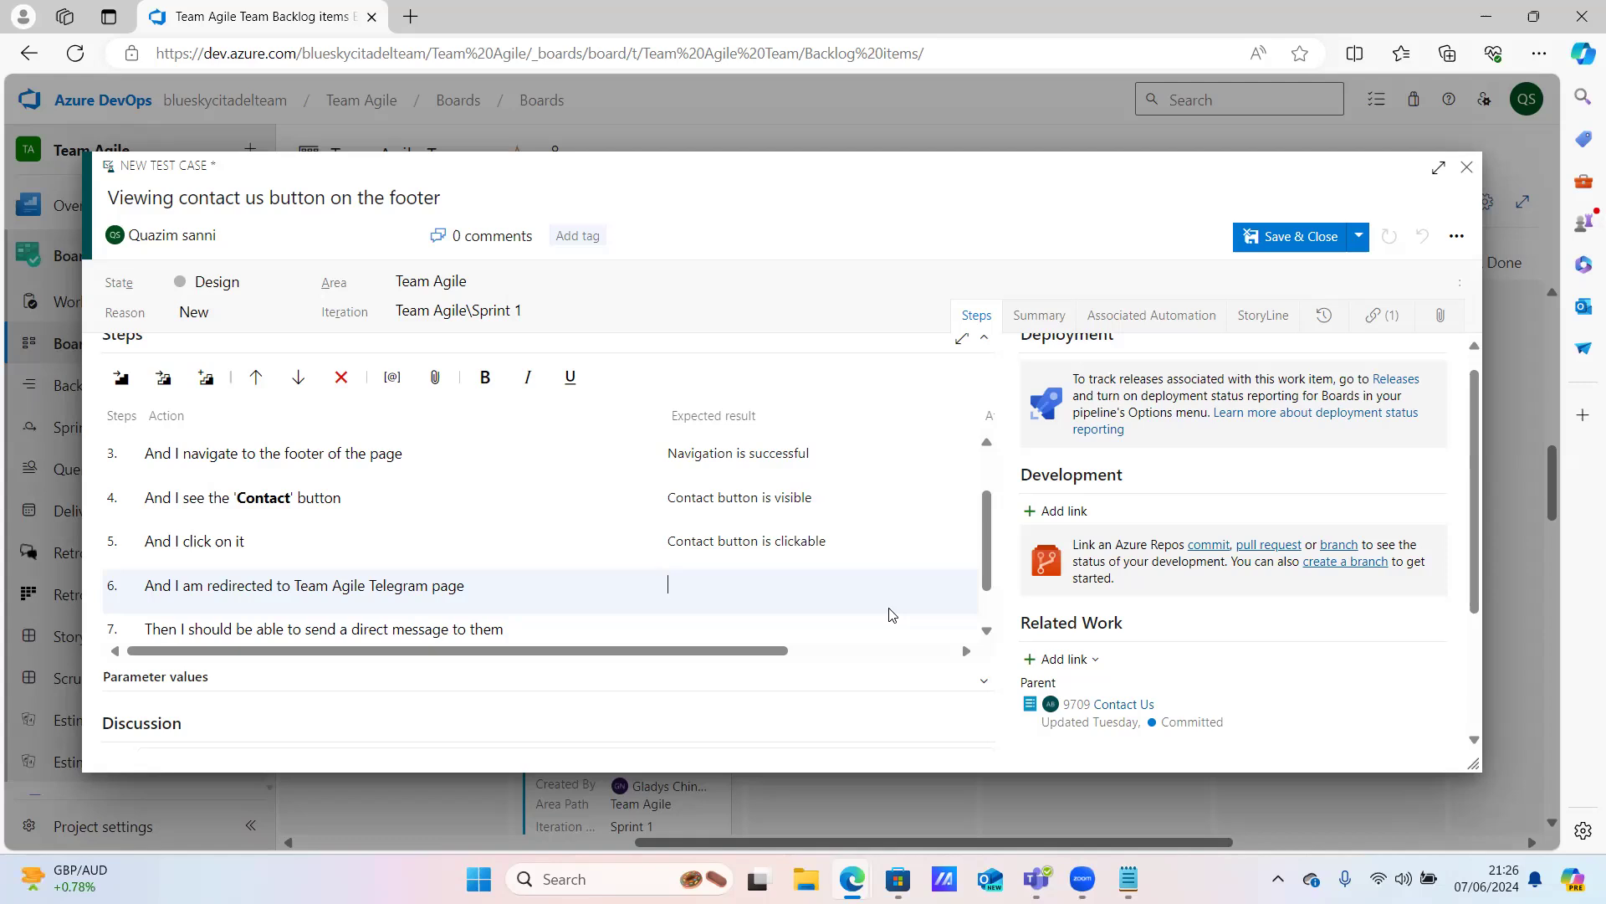
pyautogui.write('Team Agi')
pyautogui.write('le Telegram page is displayed')
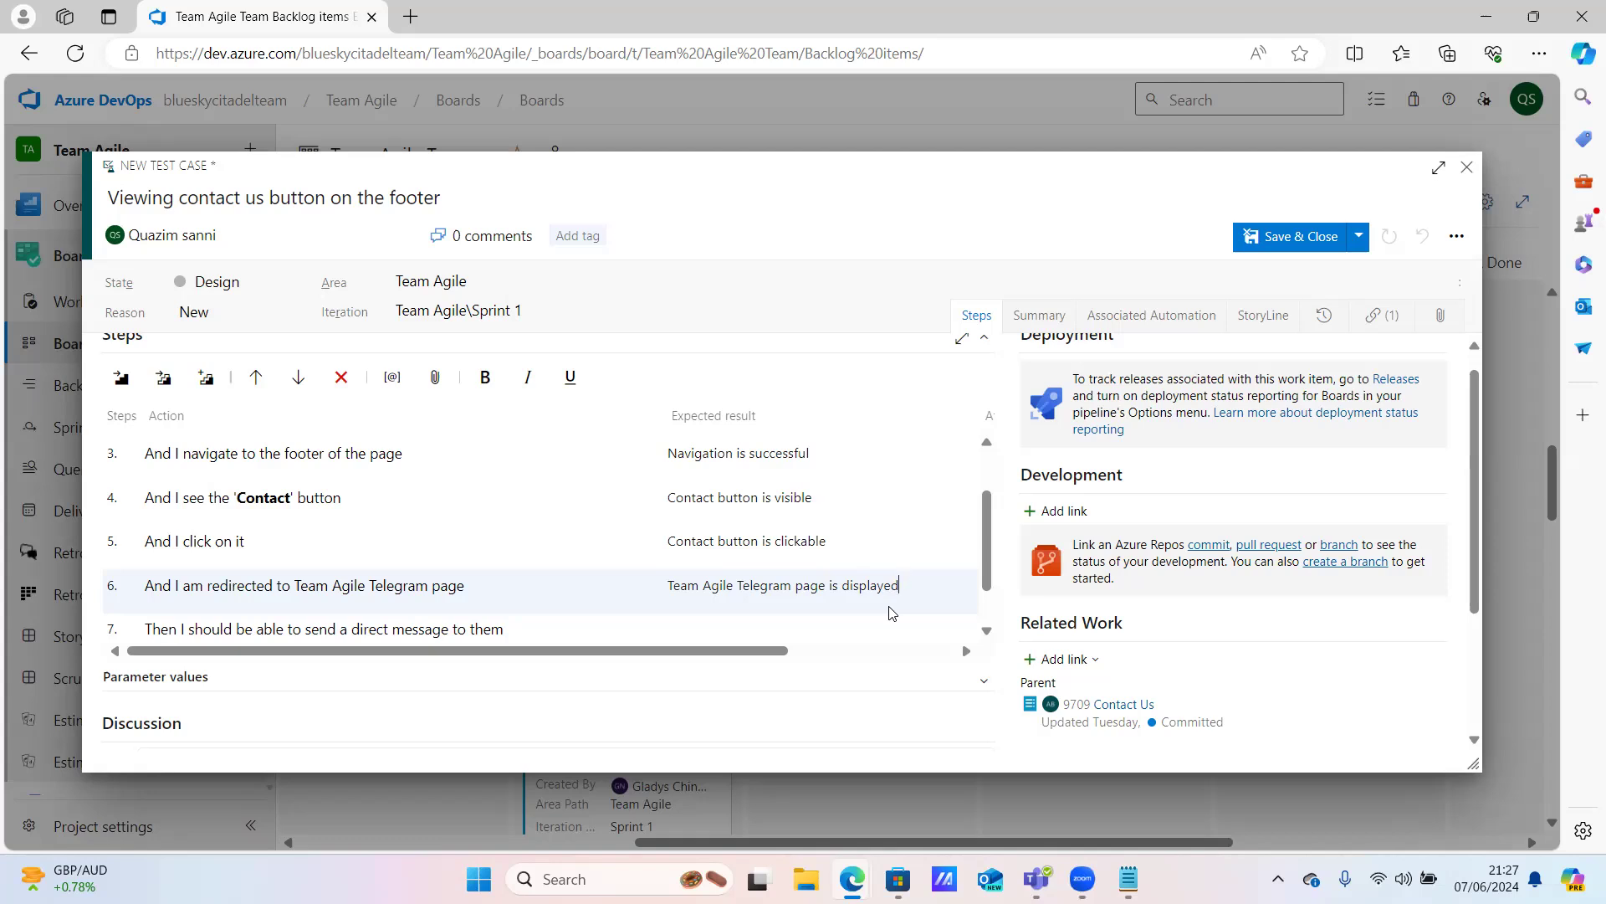
# Add "Then" in front of step 6's expected result so it reads "Then Team Agile Telegram page is displayed"
pyautogui.scroll(-1, 891, 612)
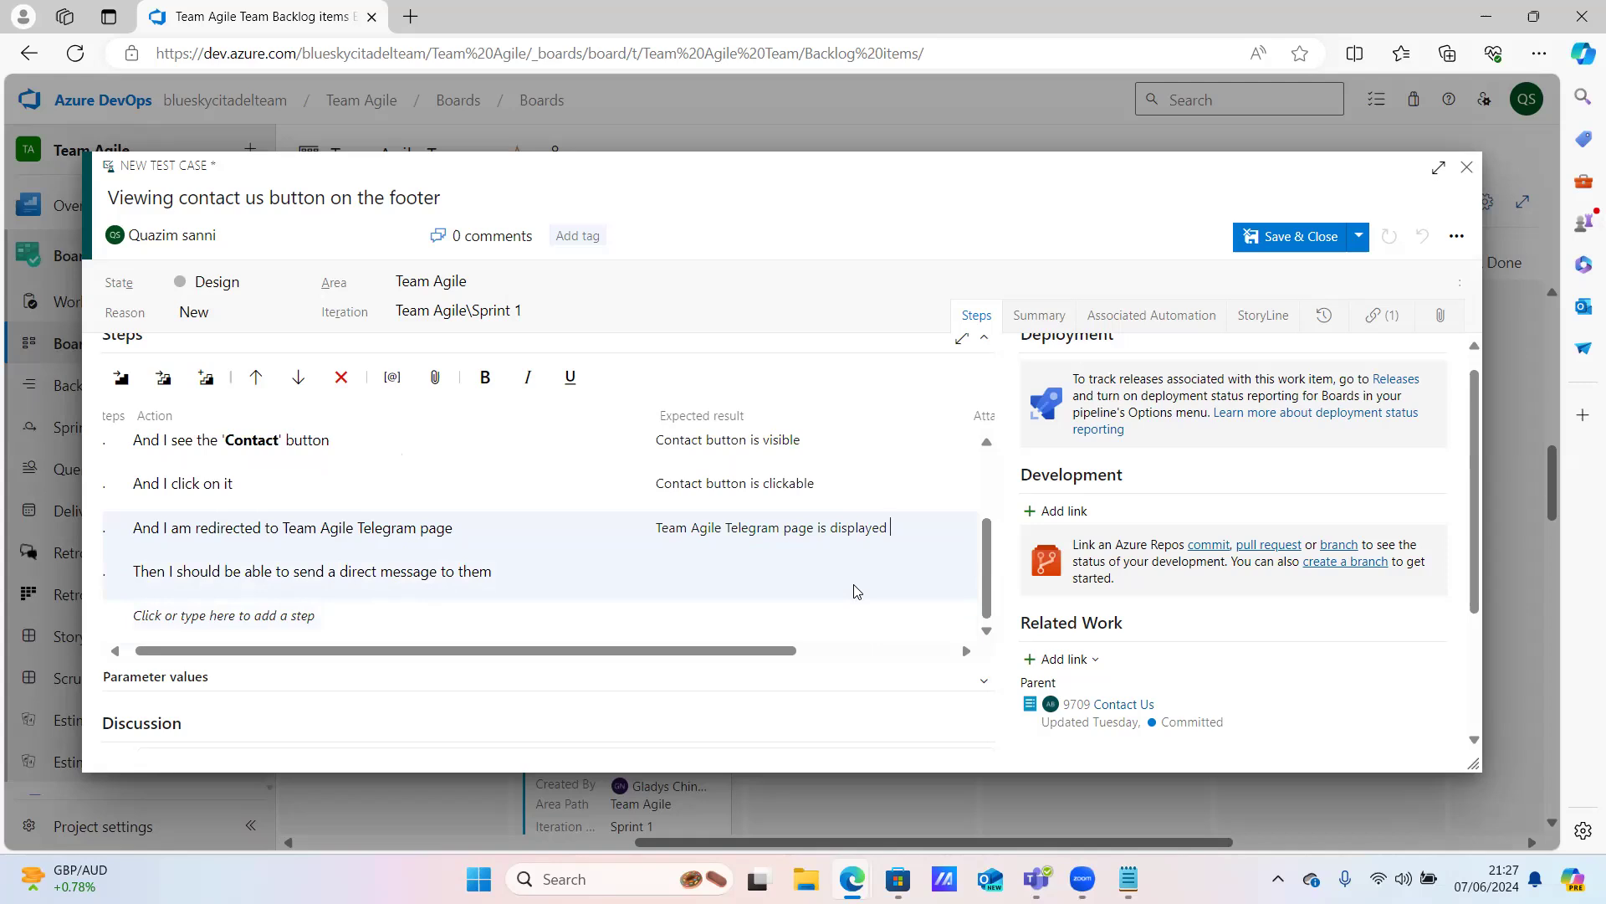
pyautogui.write('then')
pyautogui.press('BackSpace')
pyautogui.press('BackSpace')
pyautogui.write('Then')
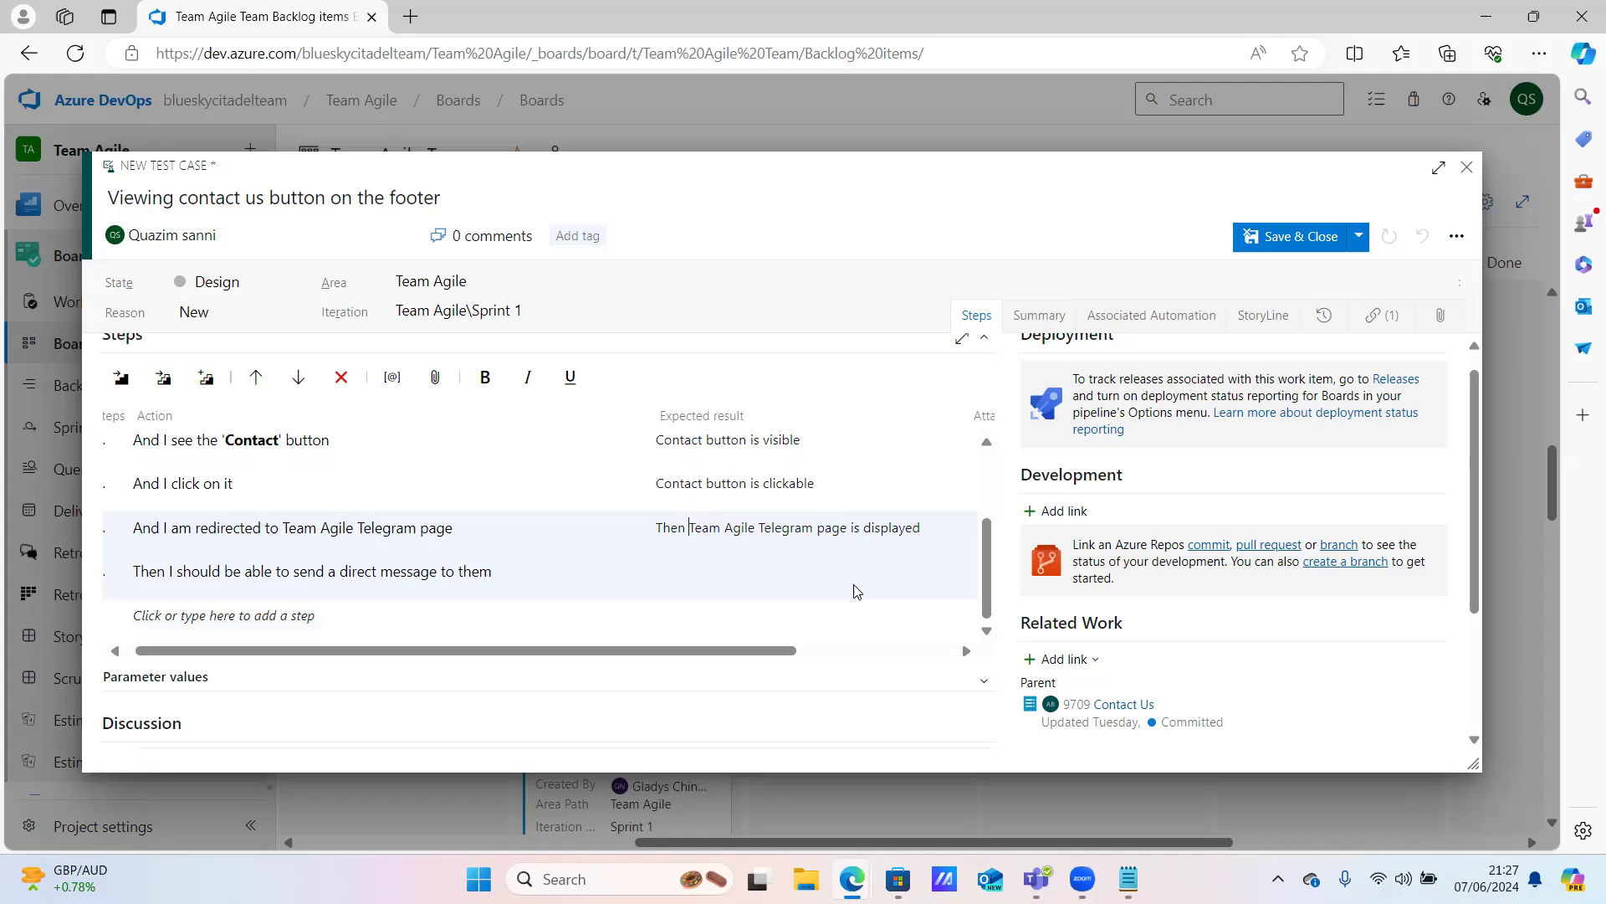
pyautogui.click(858, 591)
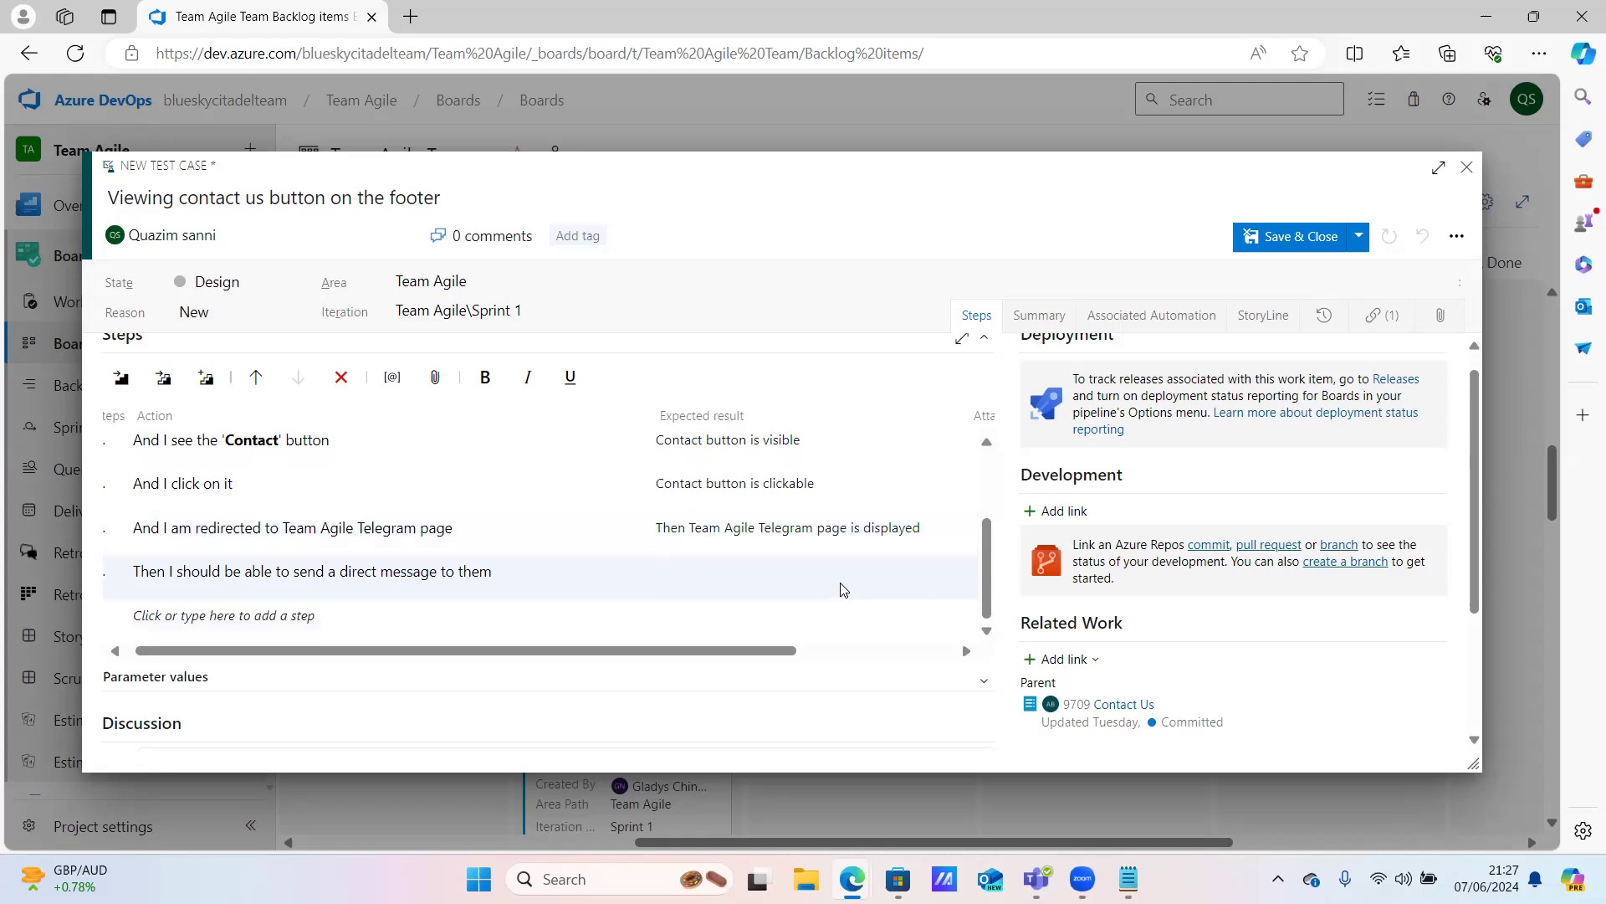
pyautogui.write('Thne')
pyautogui.press('BackSpace')
pyautogui.press('BackSpace')
pyautogui.press('BackSpace')
pyautogui.write('en')
pyautogui.press('BackSpace')
pyautogui.press('BackSpace')
pyautogui.press('BackSpace')
pyautogui.press('BackSpace')
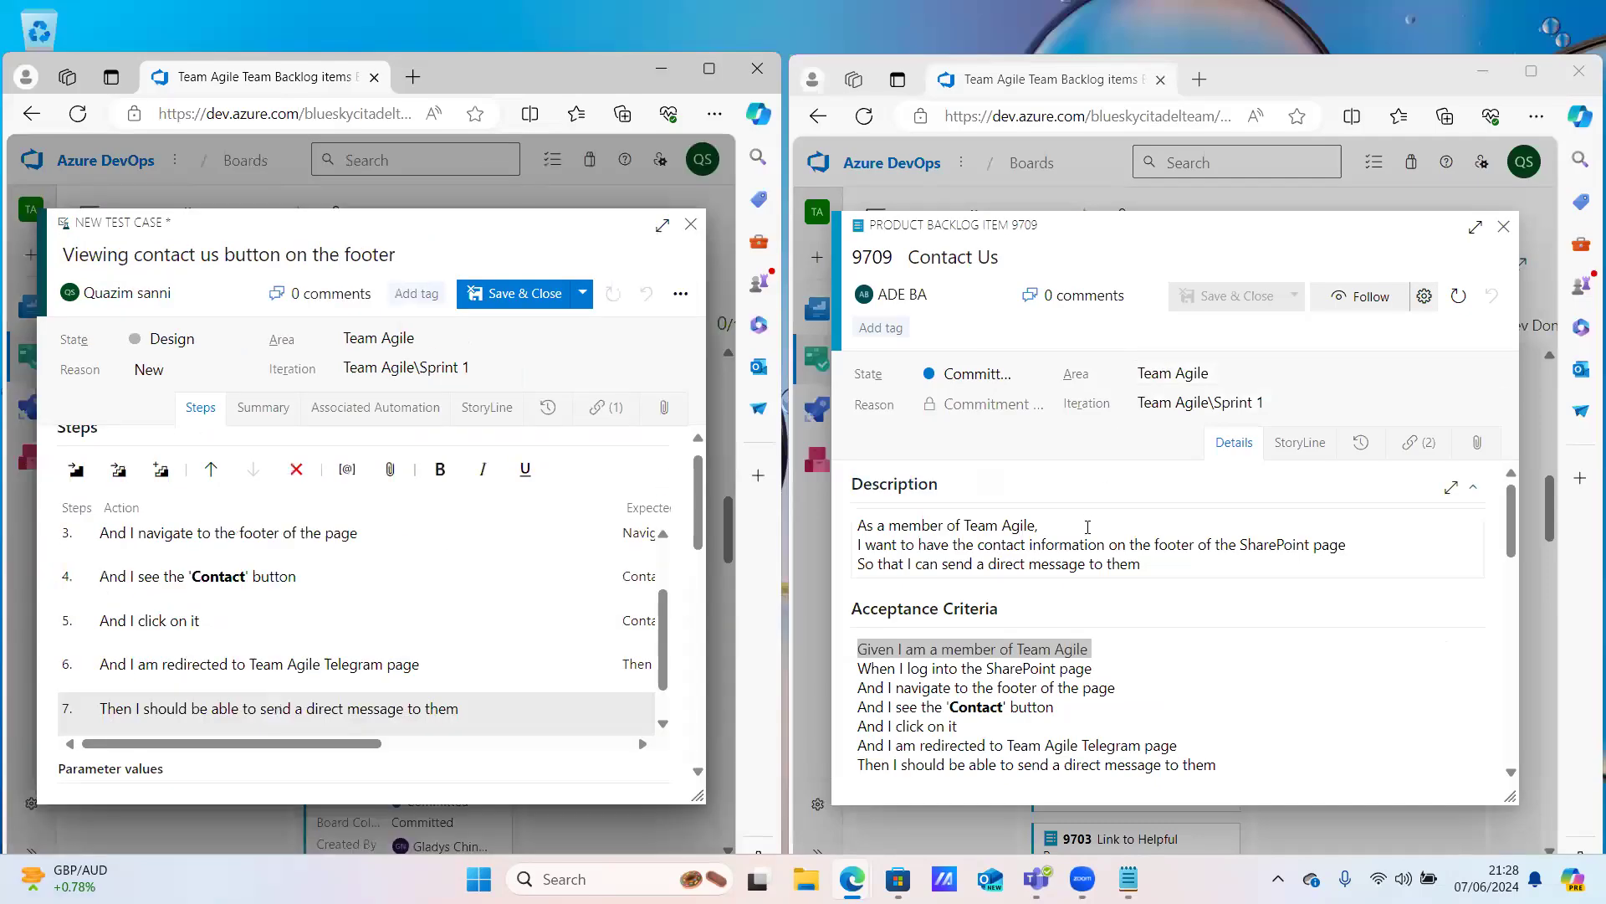
# Maximise the test case window and set step 7's expected result to "I should be able to send a direct message"
pyautogui.scroll(-2, 1143, 665)
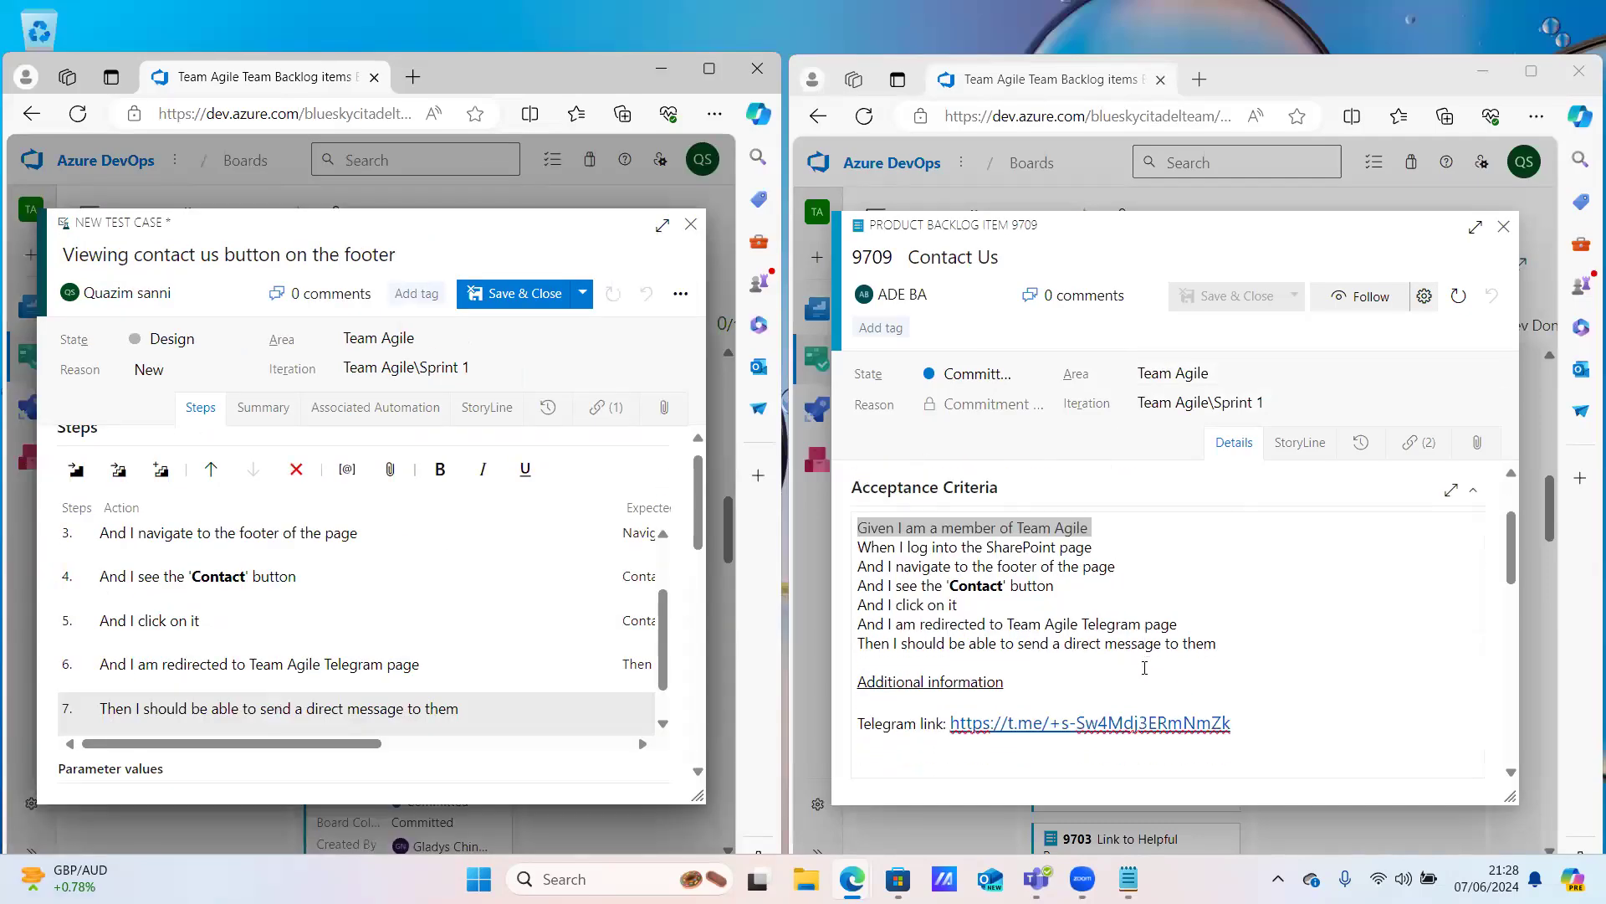
pyautogui.scroll(-1, 1144, 667)
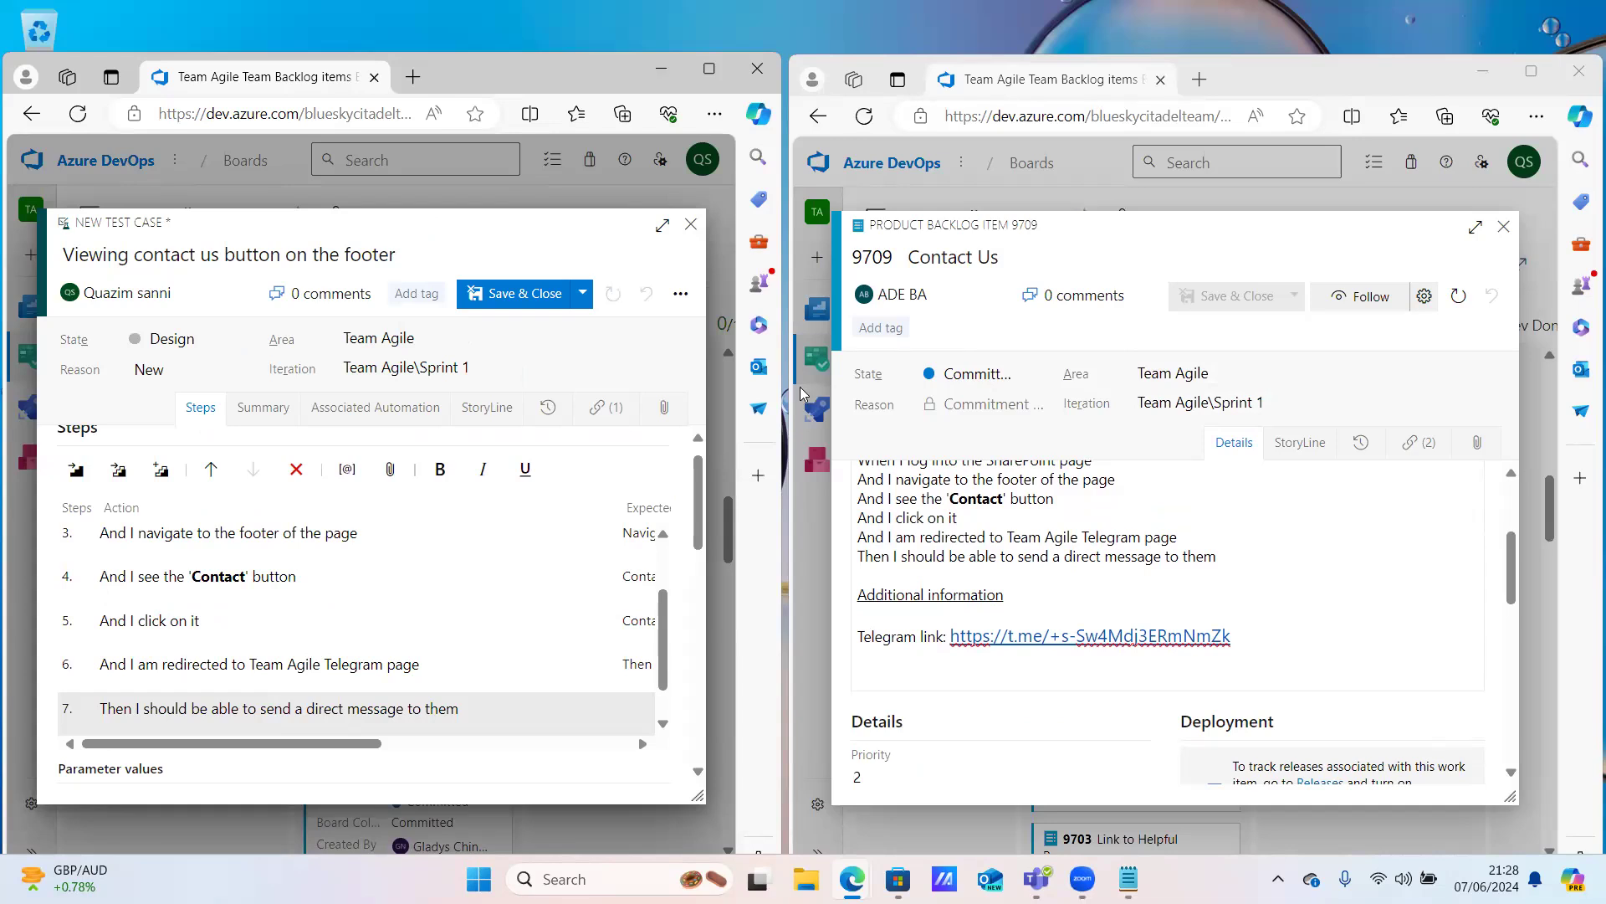
pyautogui.click(709, 70)
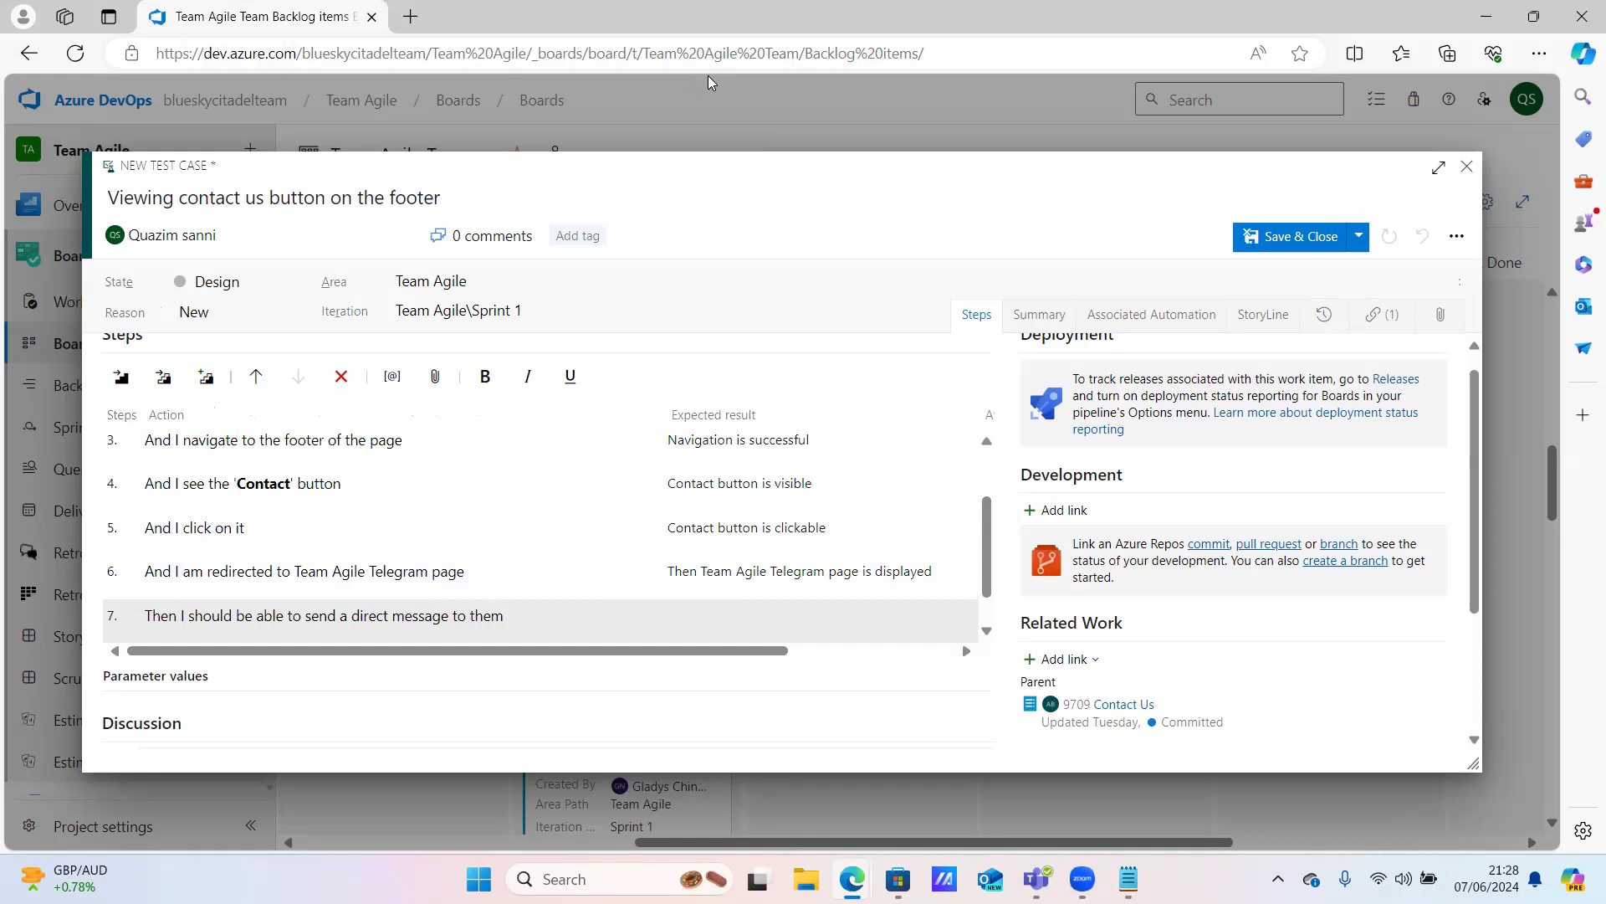
pyautogui.click(745, 624)
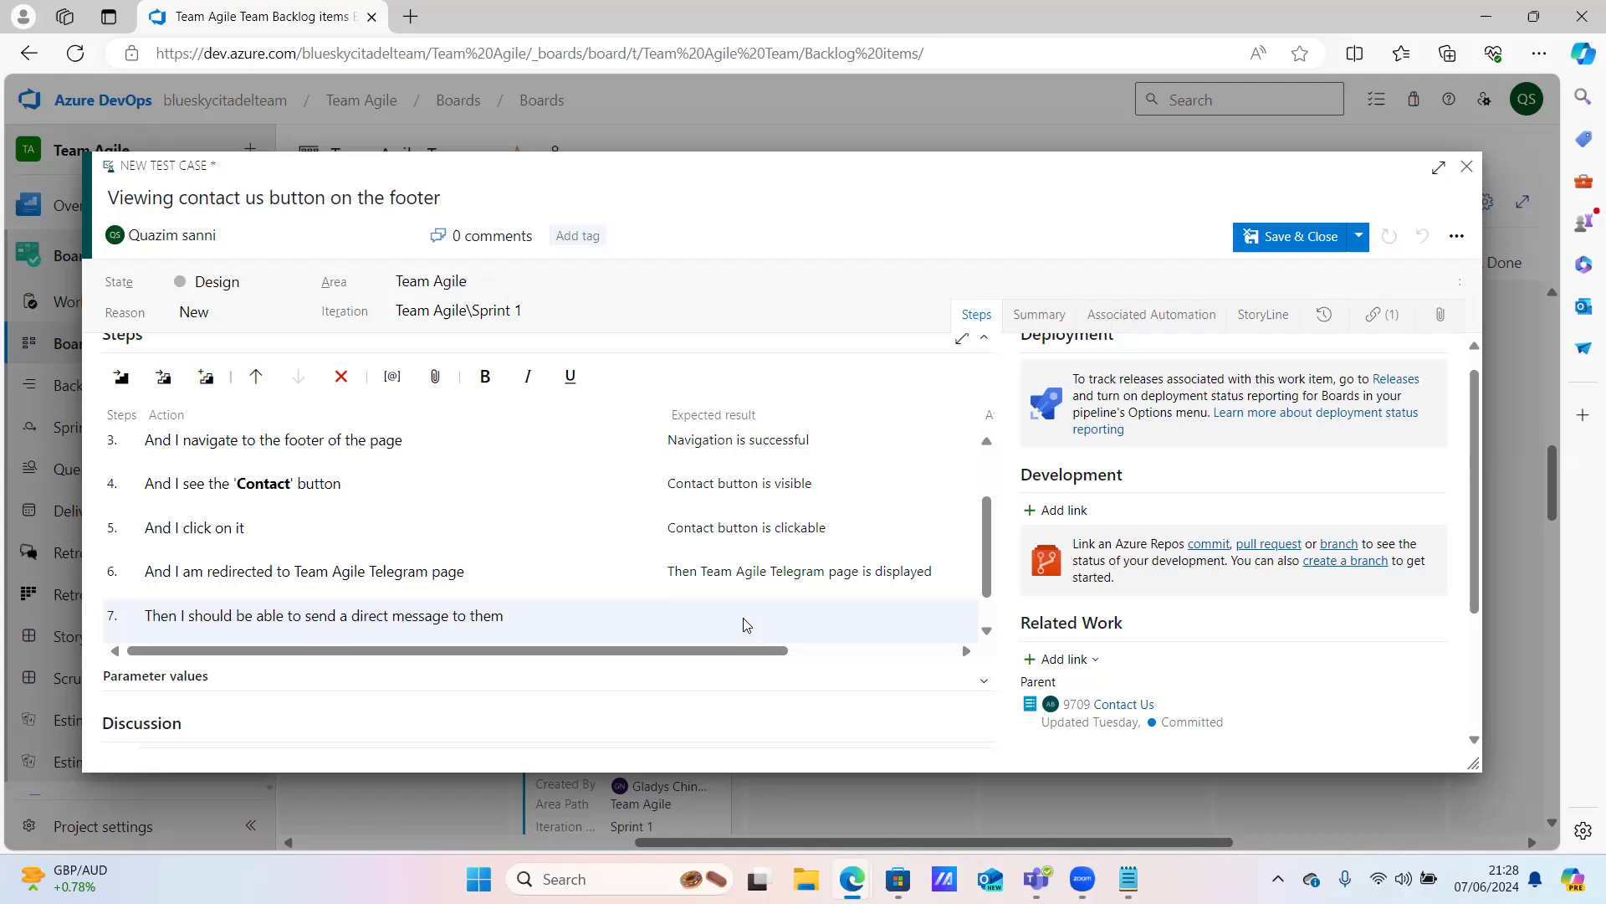
pyautogui.click(700, 608)
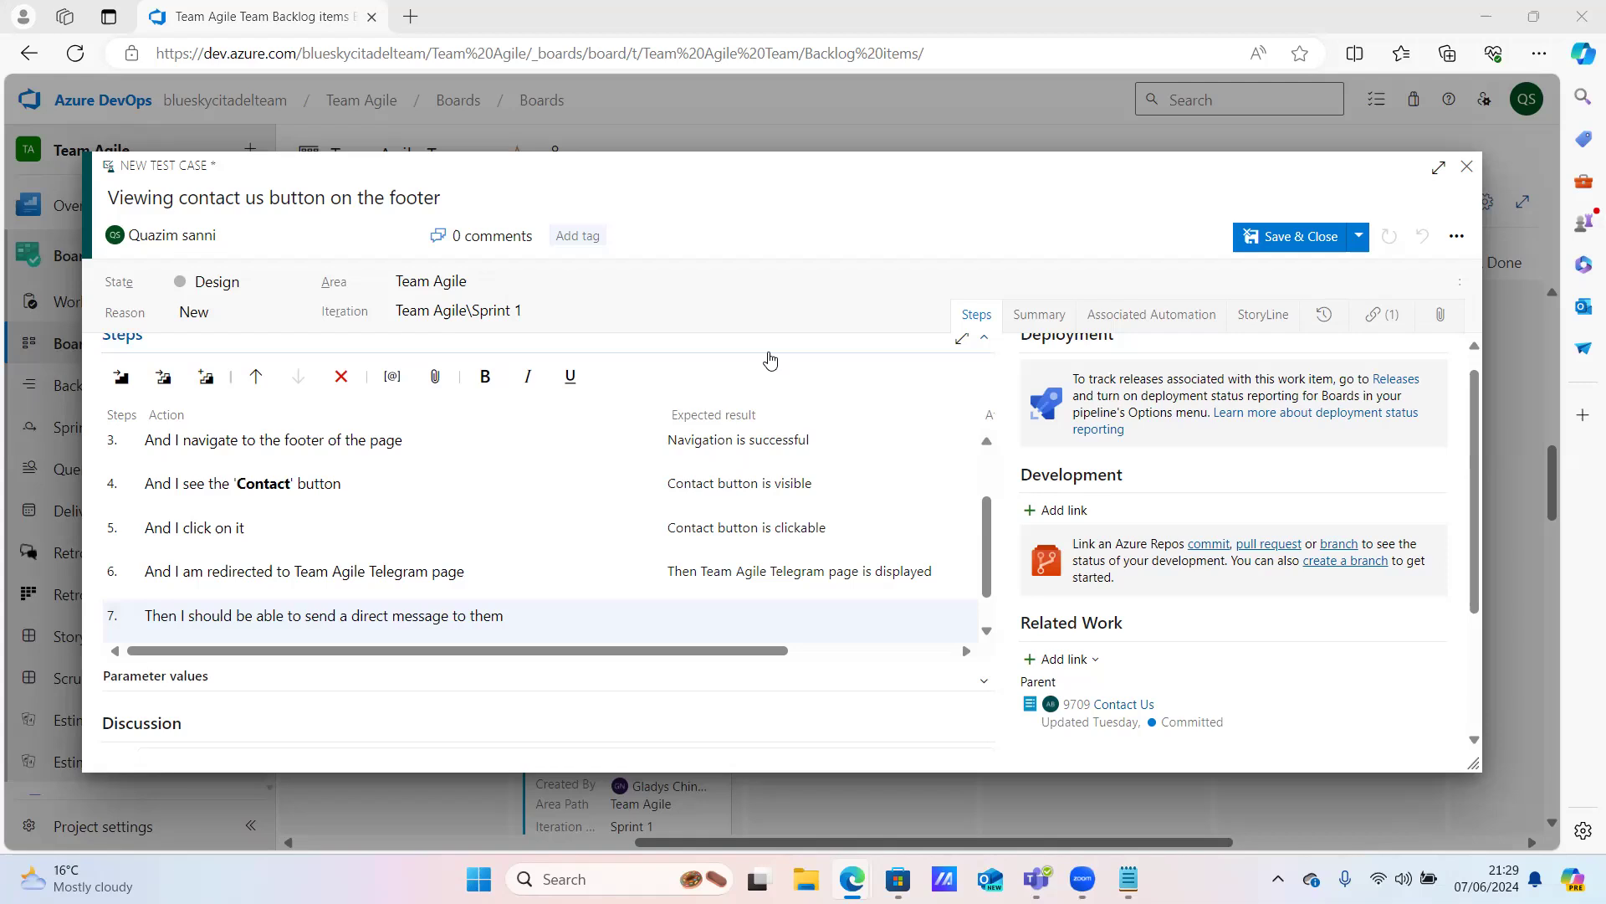
pyautogui.click(753, 632)
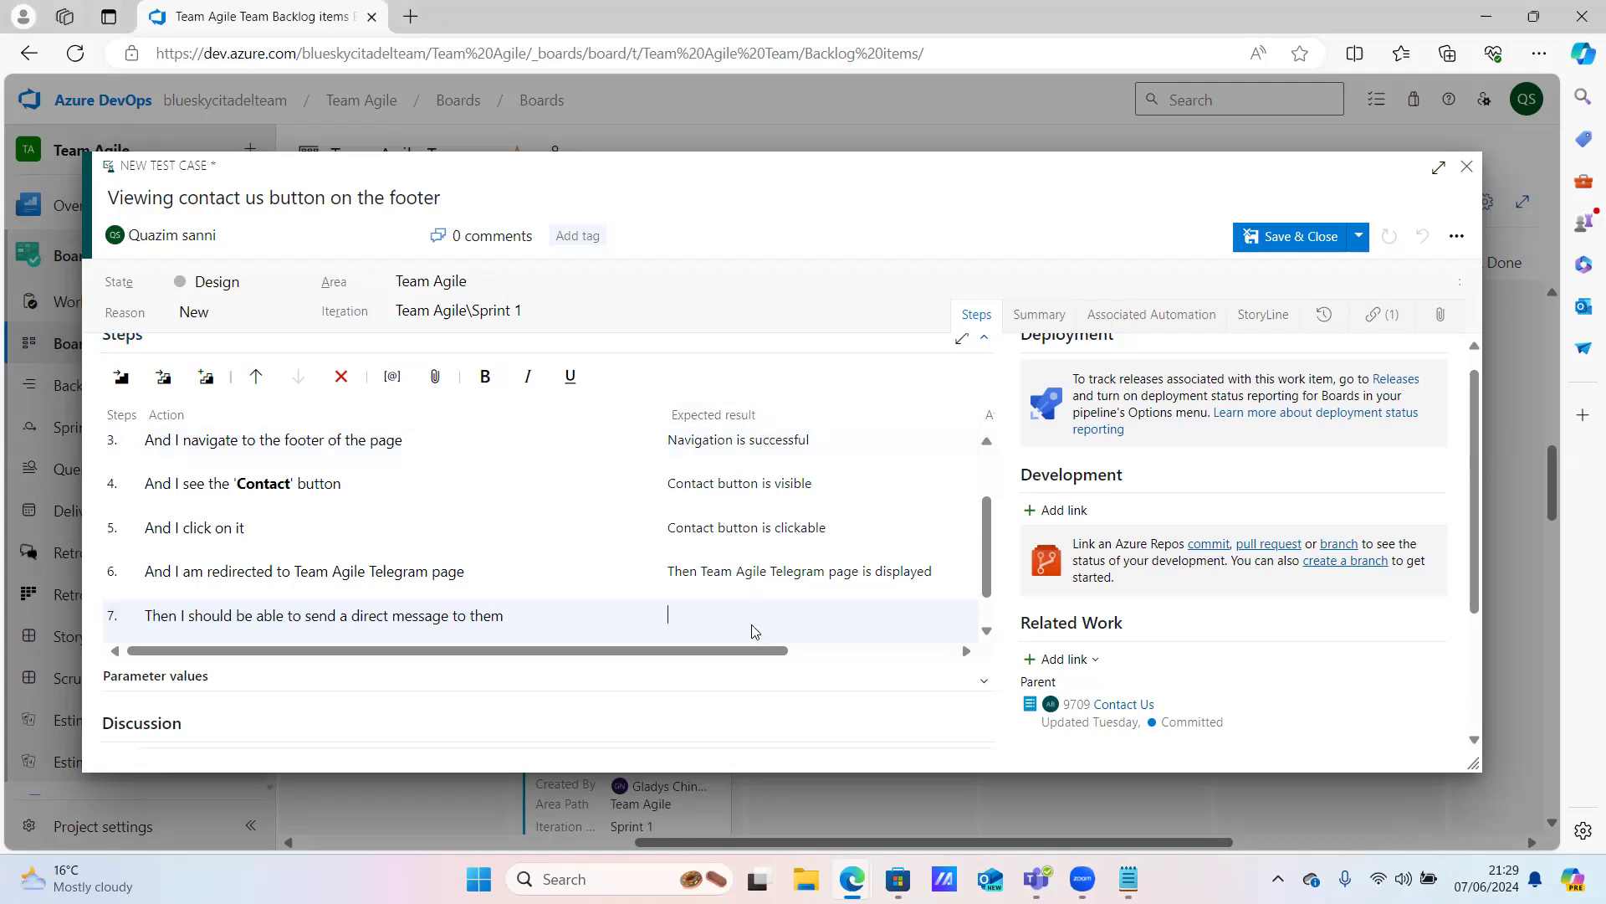
pyautogui.write('A')
pyautogui.write('nd')
pyautogui.write(' i sho')
pyautogui.press('BackSpace')
pyautogui.press('BackSpace')
pyautogui.press('BackSpace')
pyautogui.press('BackSpace')
pyautogui.press('BackSpace')
pyautogui.press('BackSpace')
pyautogui.write('I should be able to send a direct message')
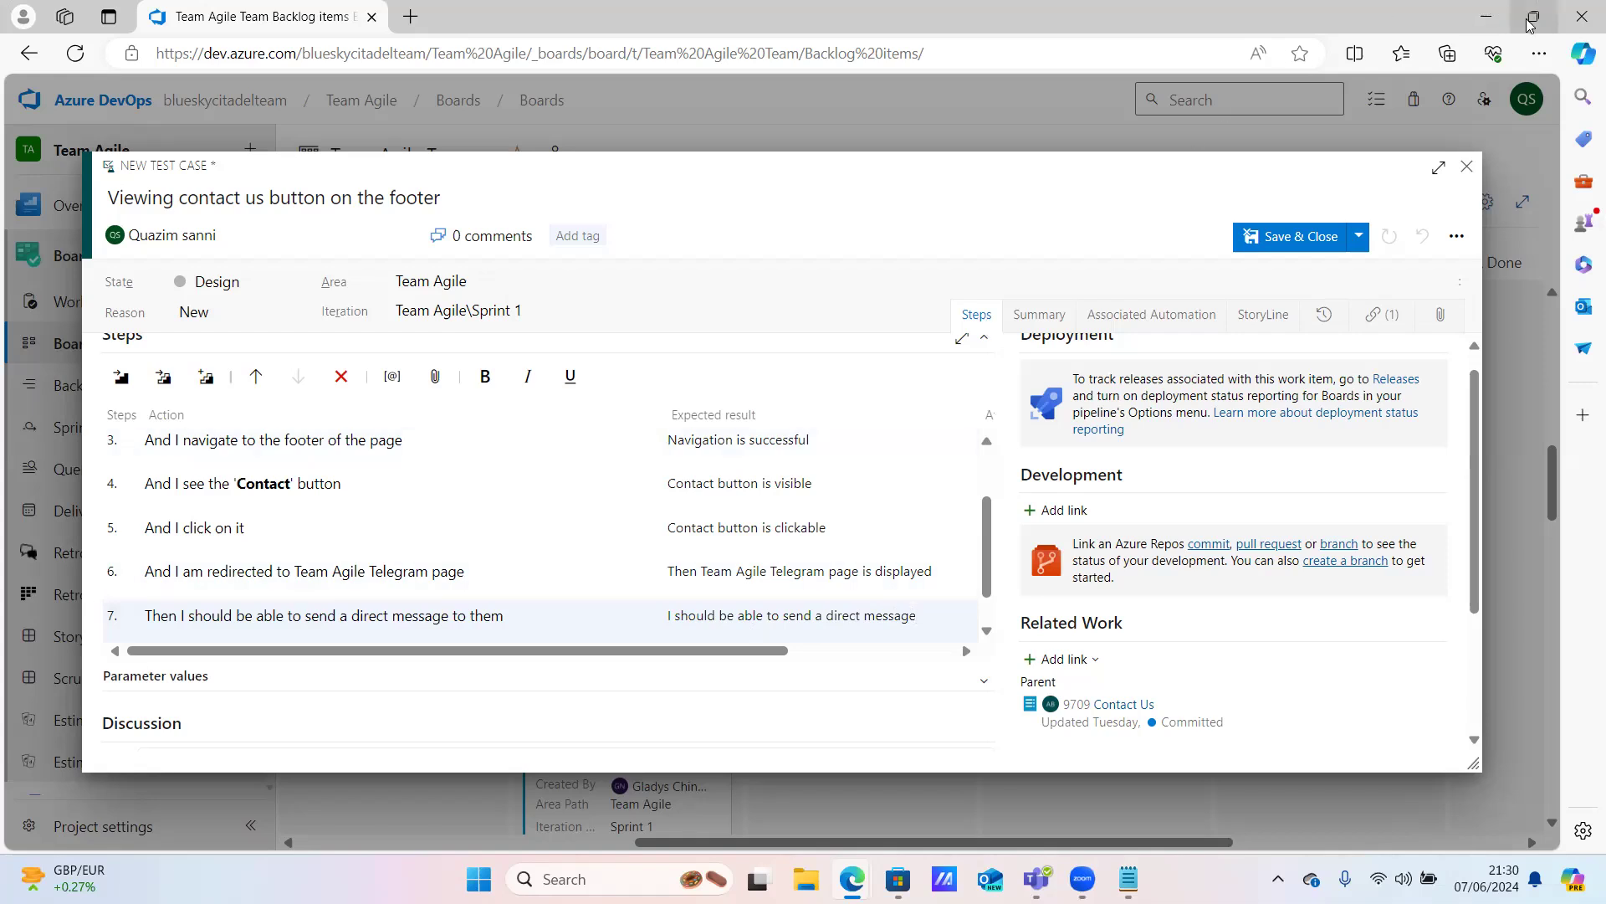
# Restore the test case window so it sits beside the Contact Us backlog item
pyautogui.moveTo(1533, 18)
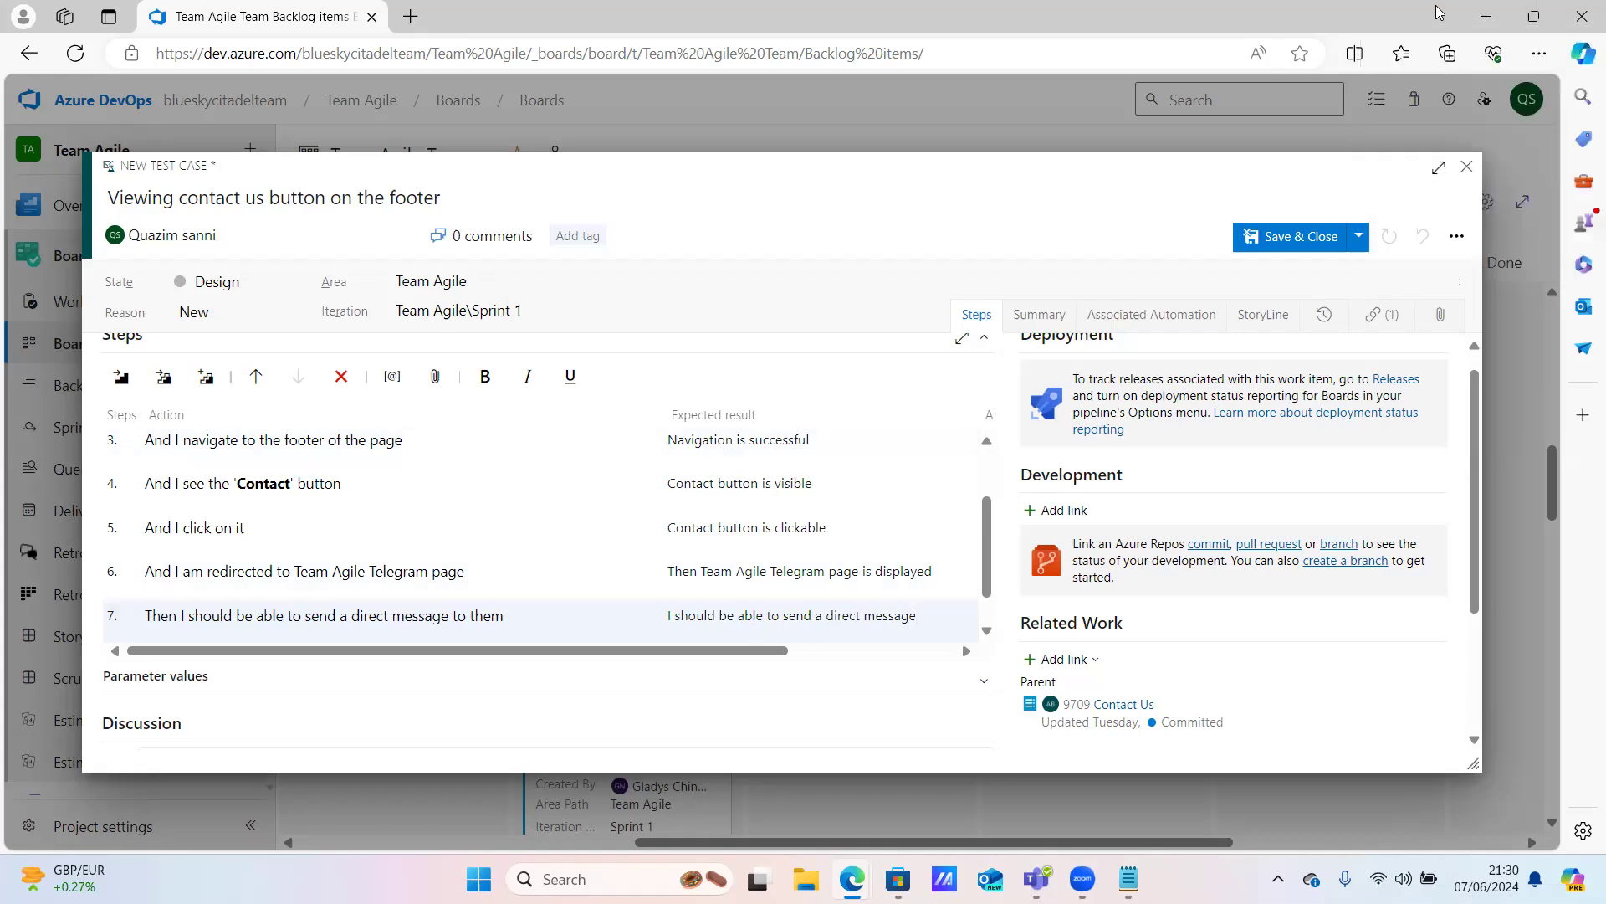
pyautogui.click(1540, 15)
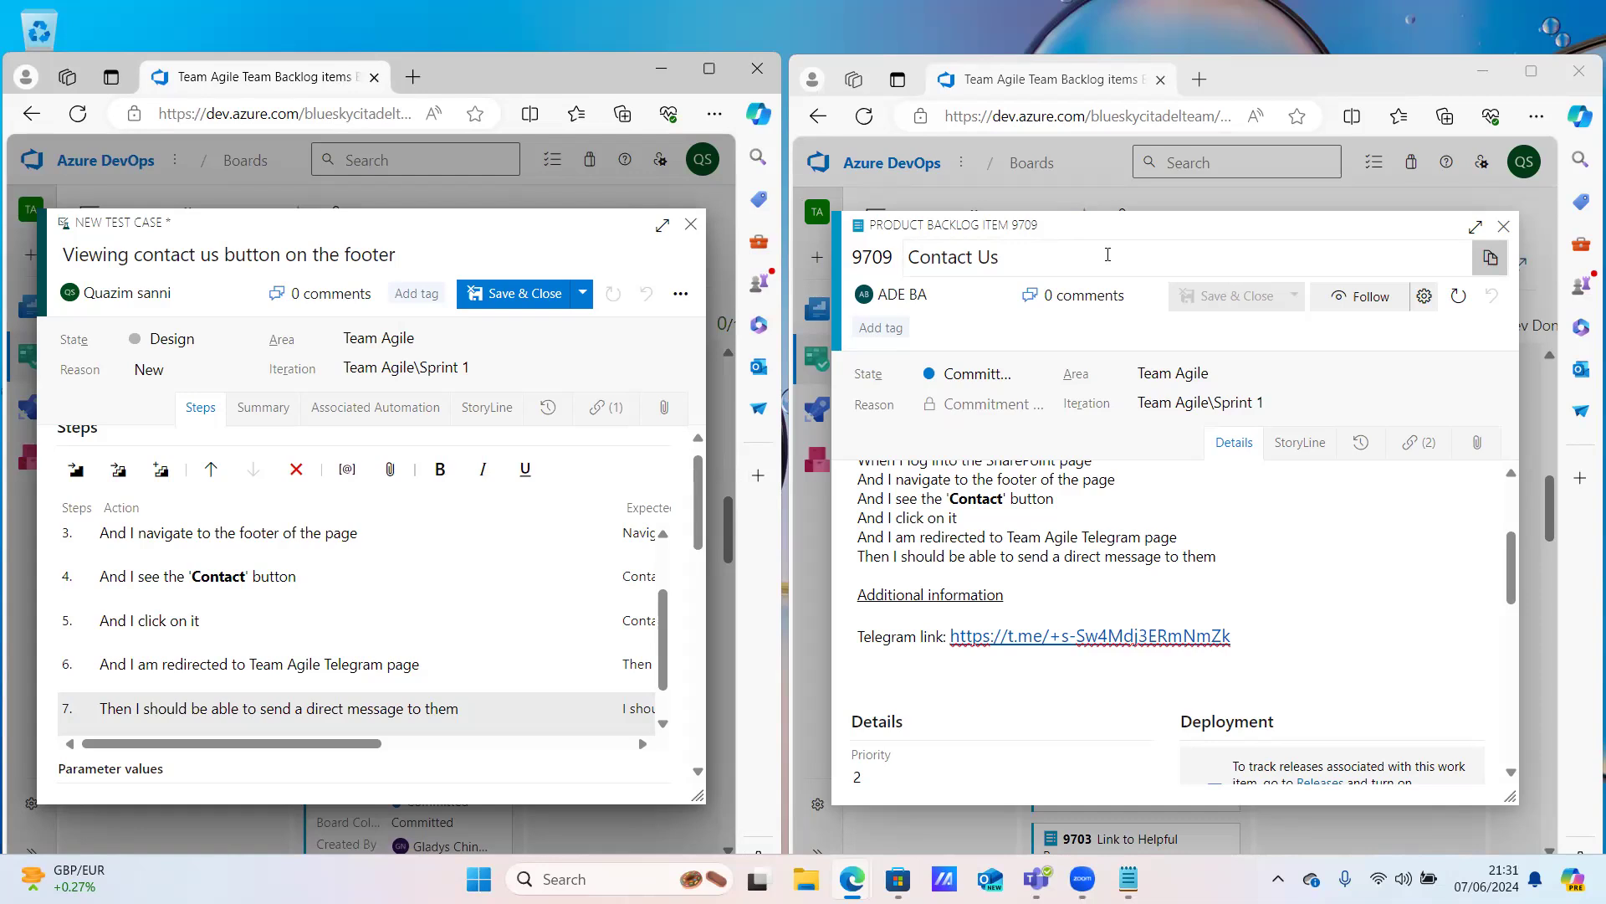
pyautogui.click(890, 44)
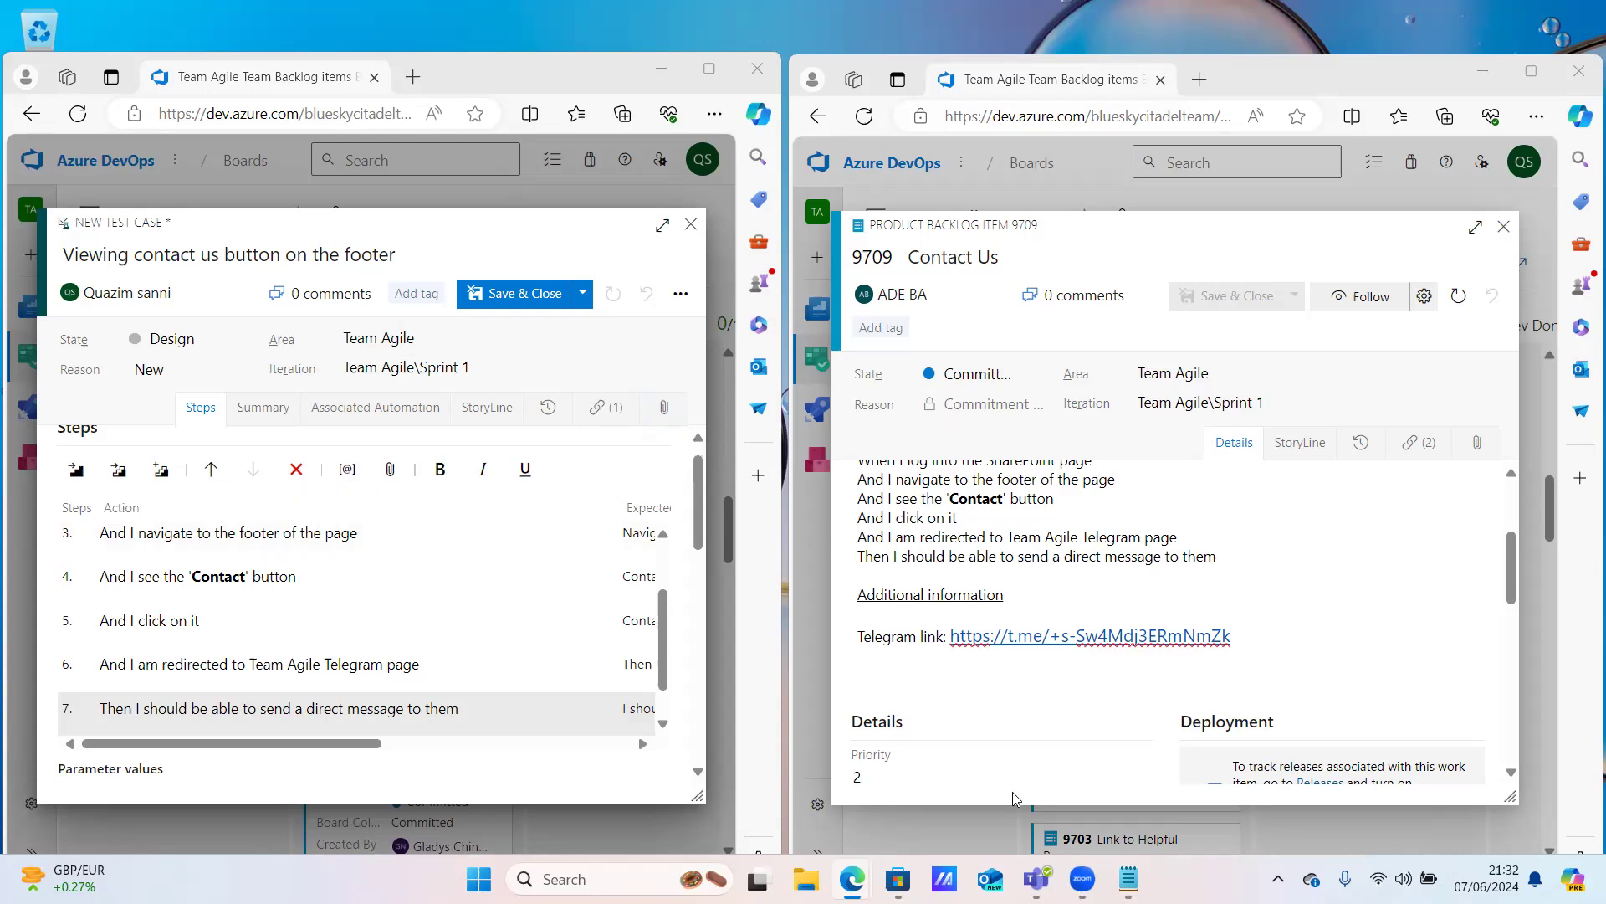
# Switch to Notepad and view the copied Team Agile user story in a maximised window, restoring the window after viewing
pyautogui.click(1129, 879)
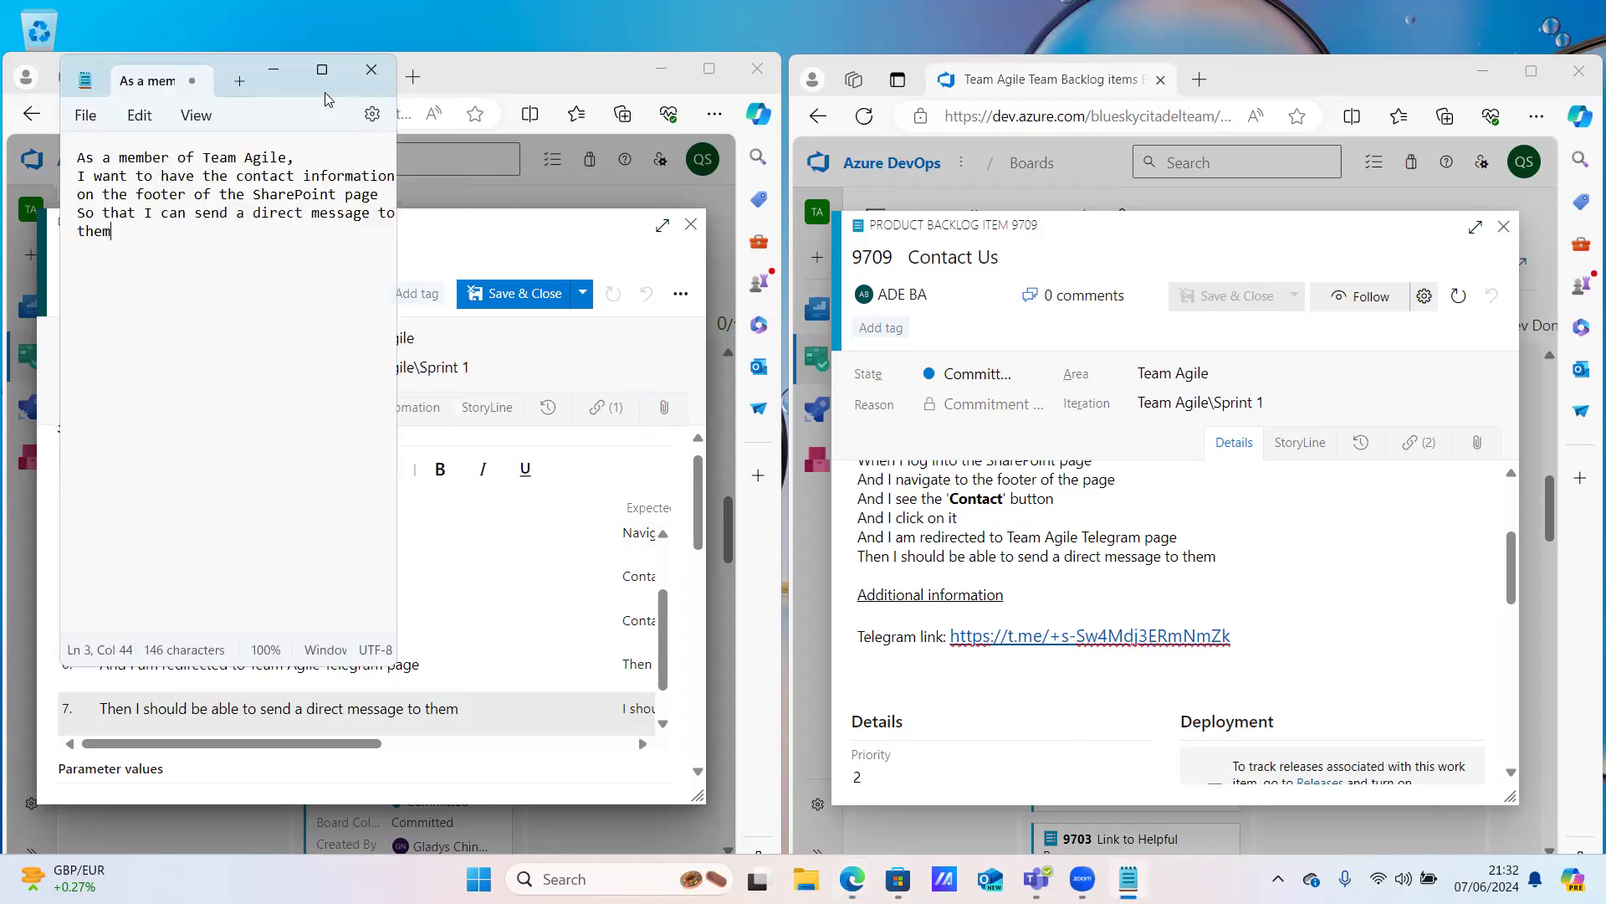
pyautogui.moveTo(324, 77)
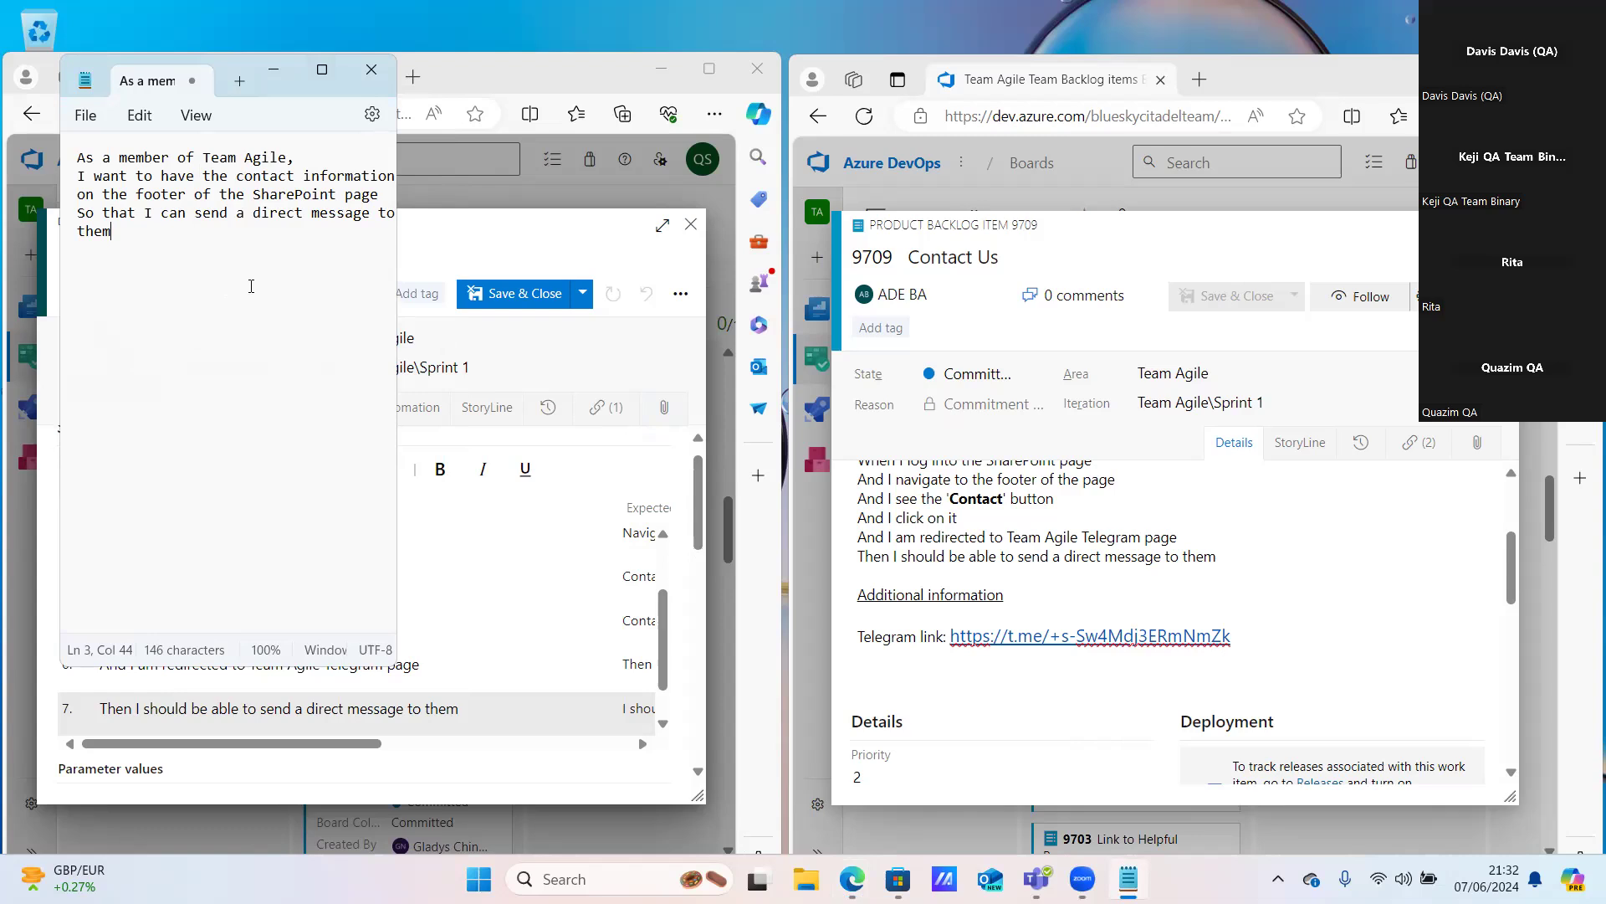
pyautogui.click(321, 70)
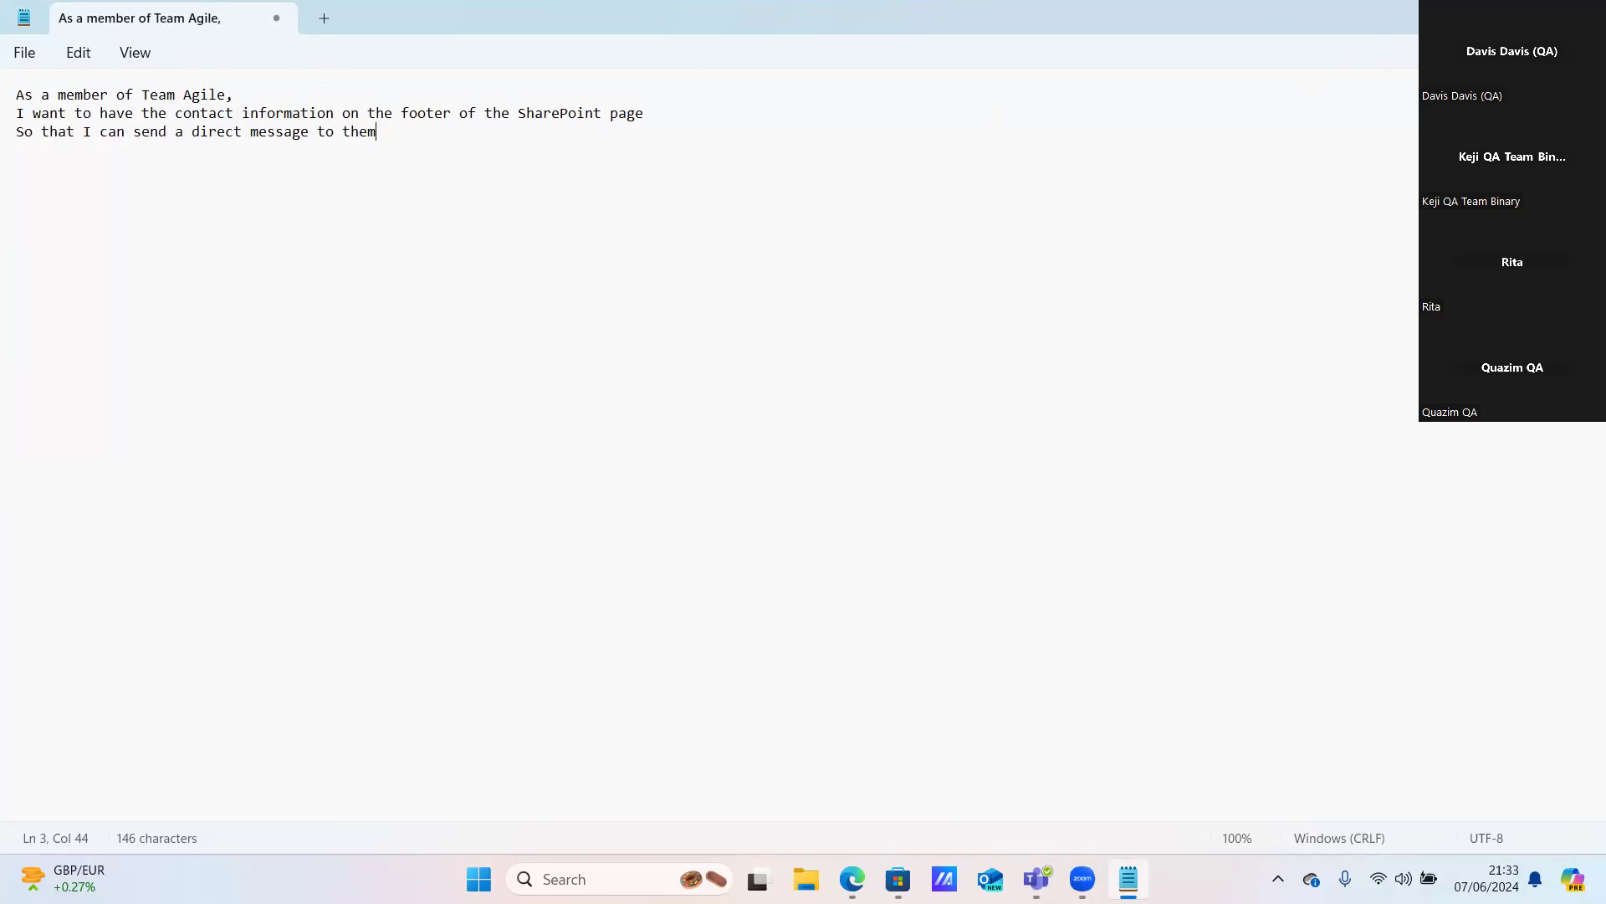
pyautogui.press('super+Down')
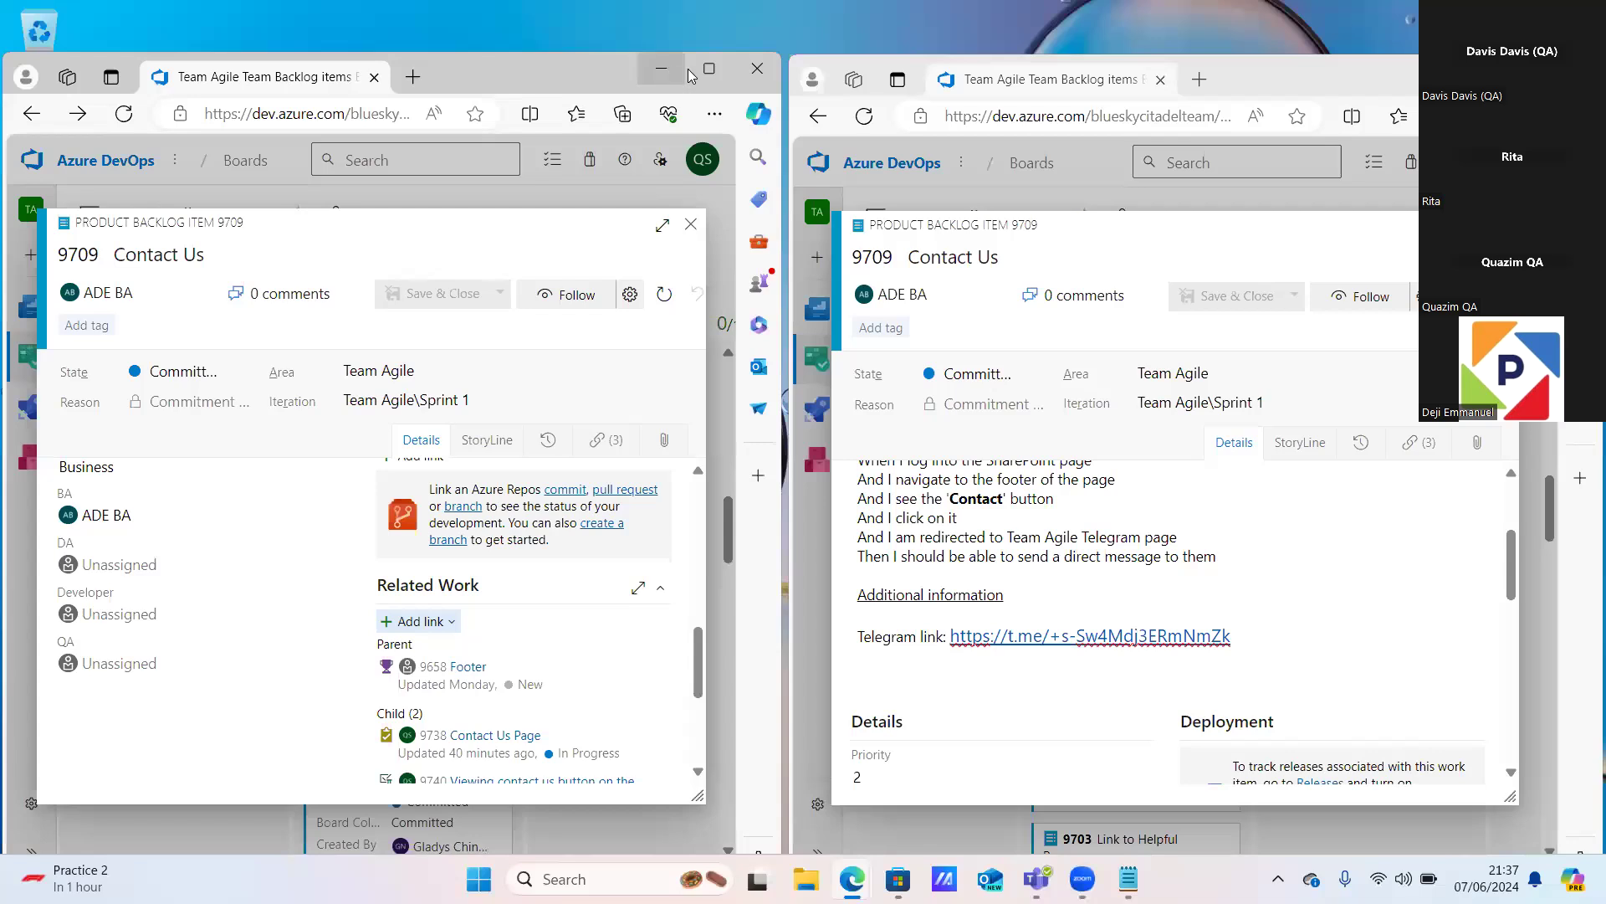
# Maximise the Contact Us browser window and open prepmajor.com in a new tab
pyautogui.click(712, 74)
pyautogui.hotkey('ctrl', 't')
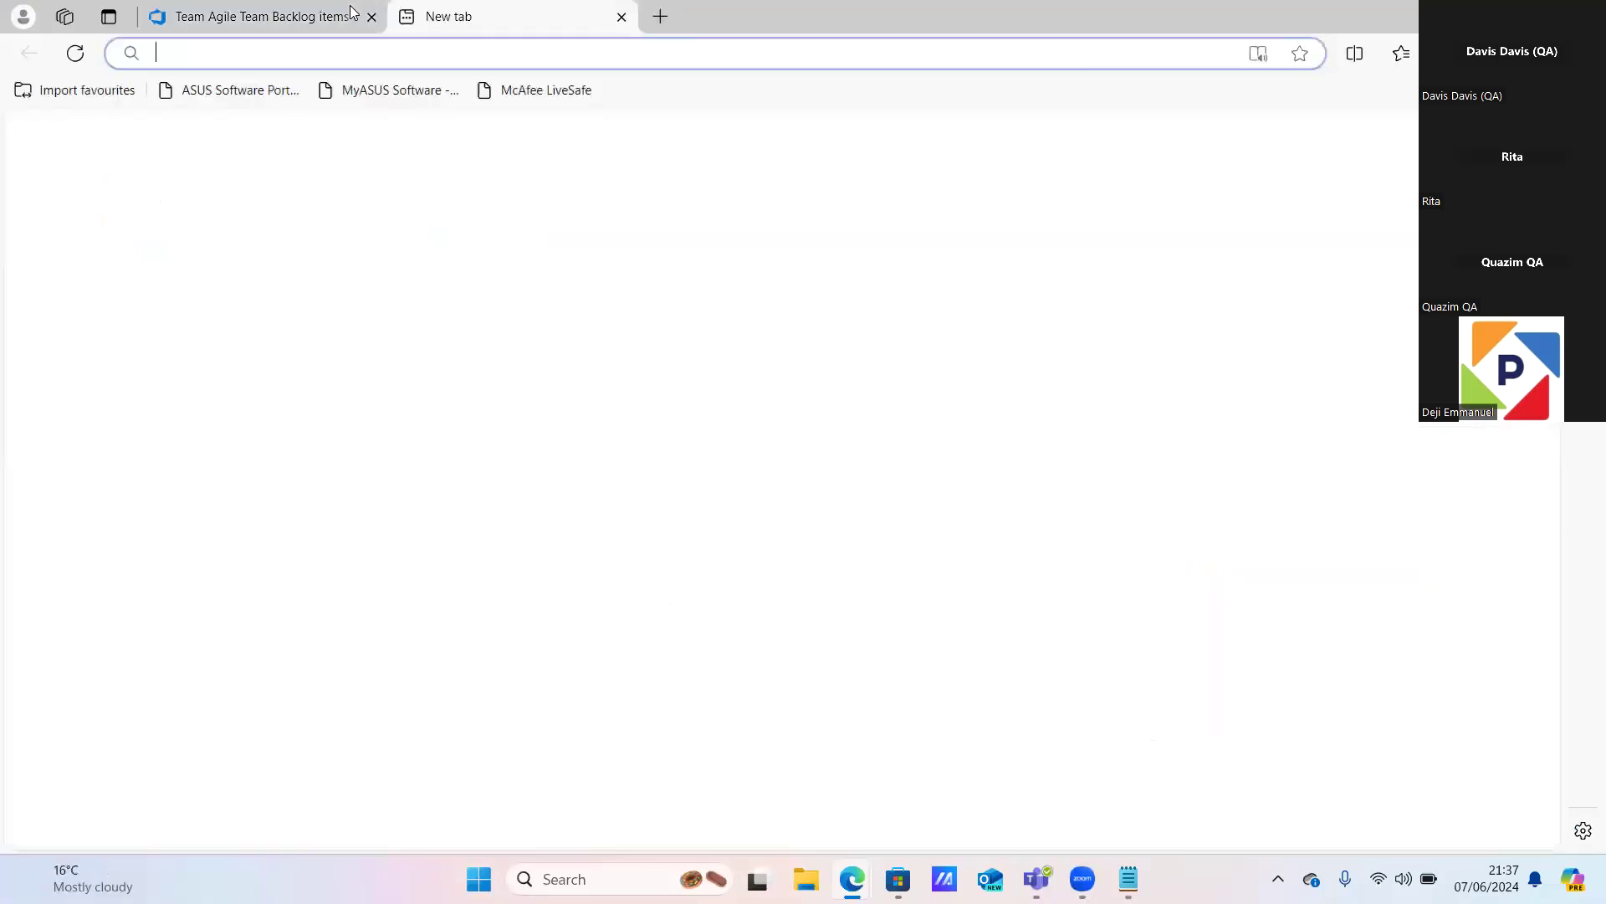
pyautogui.write('pre')
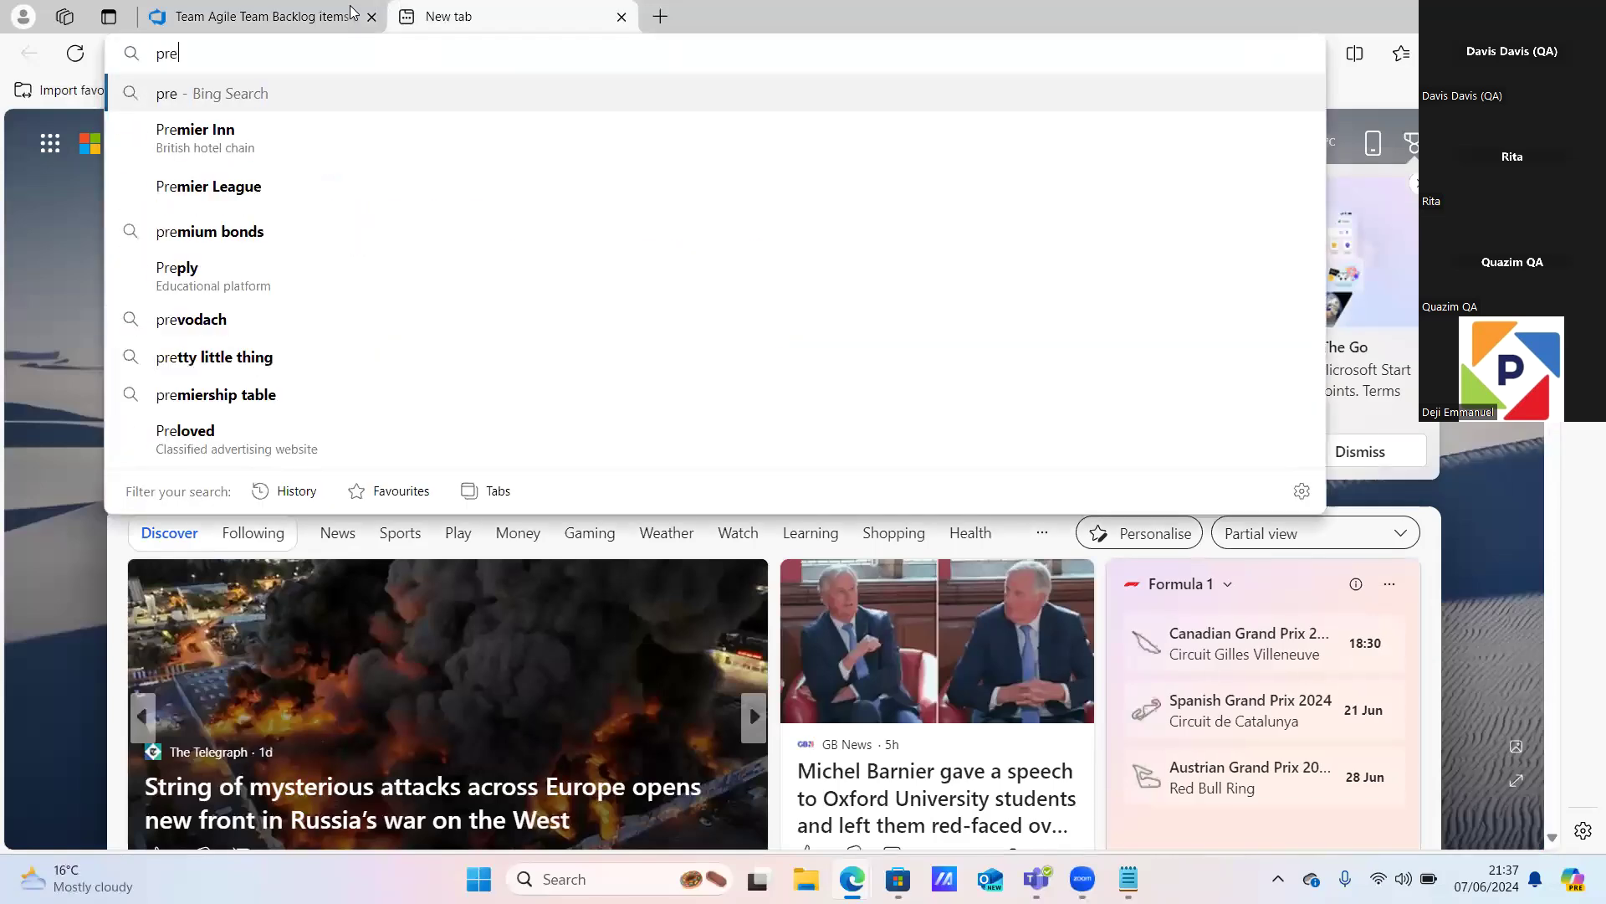
pyautogui.write('maj')
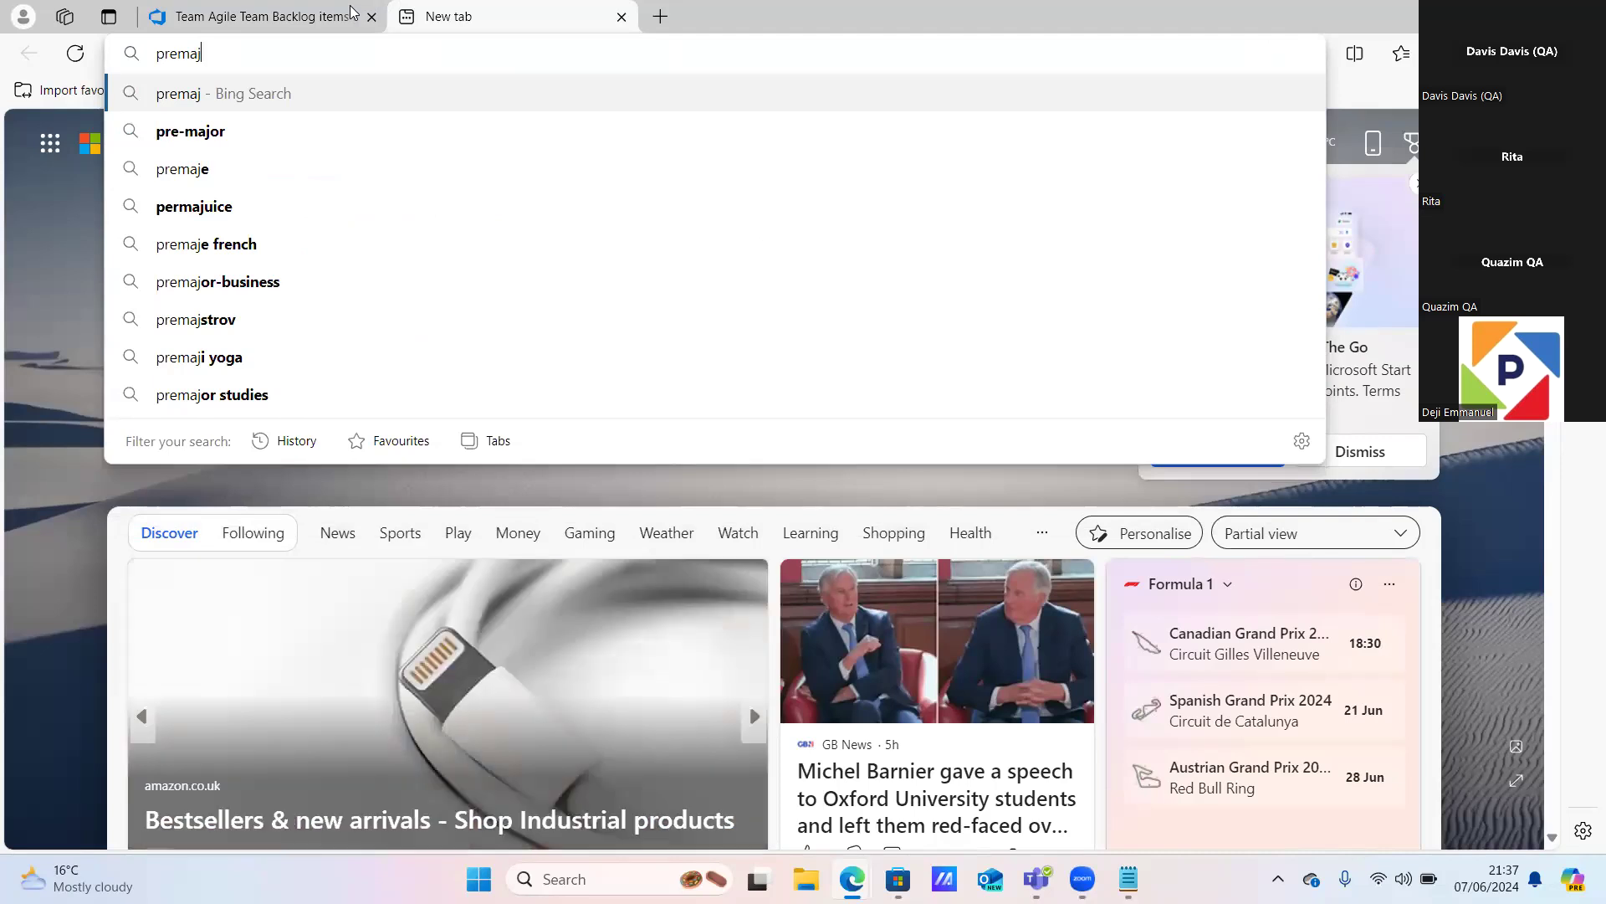
pyautogui.press('Left')
pyautogui.press('Left')
pyautogui.write('p')
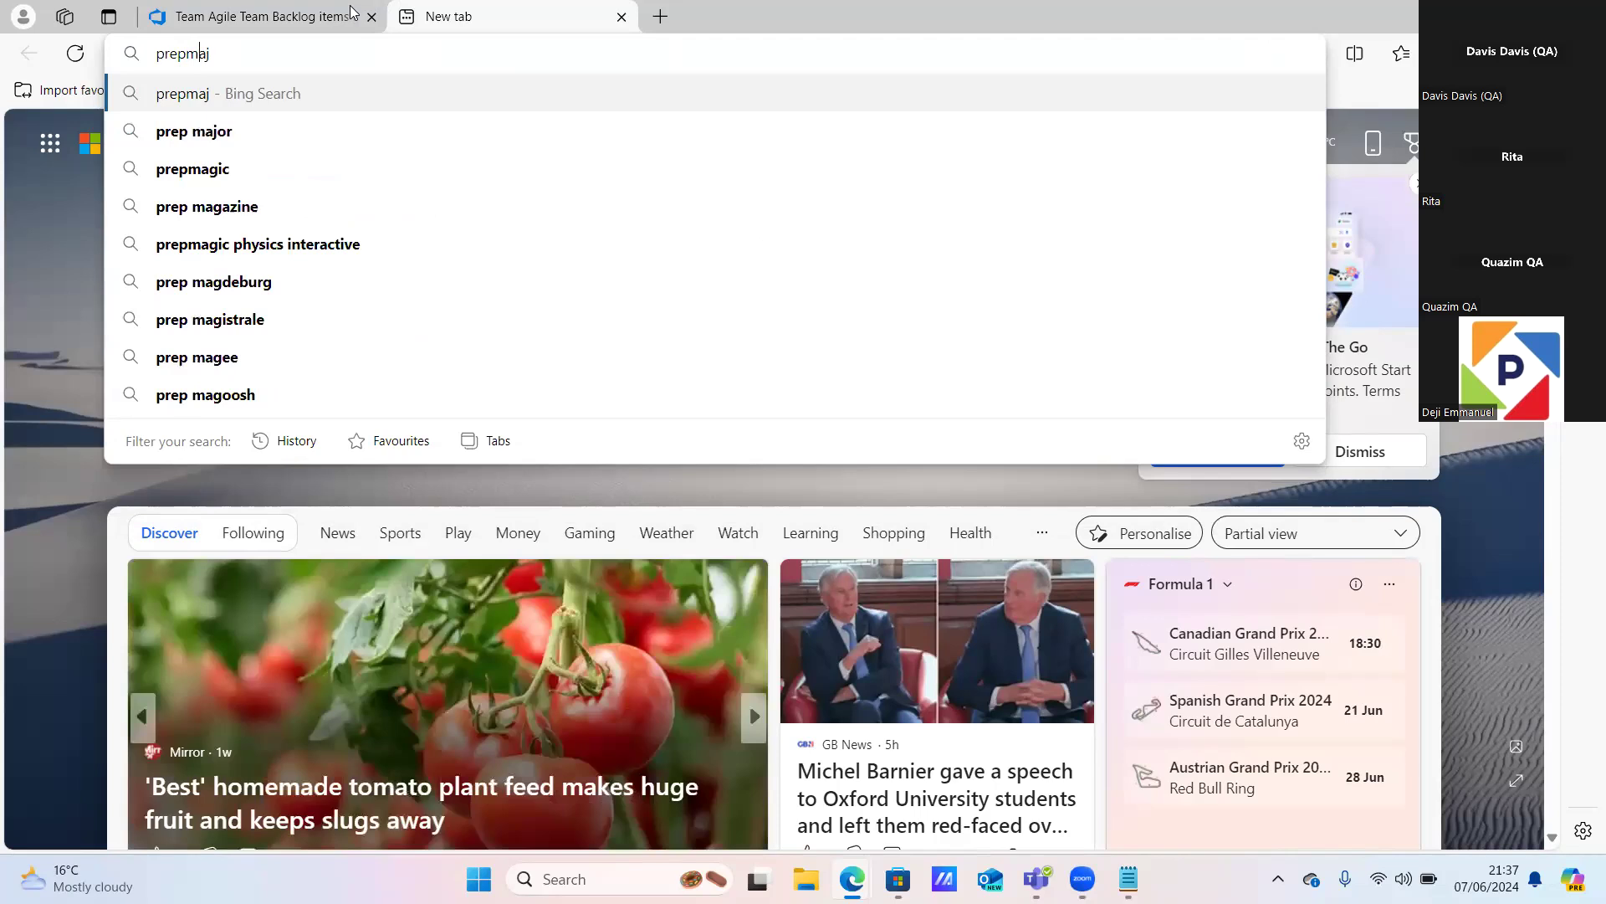
pyautogui.press('End')
pyautogui.write('or')
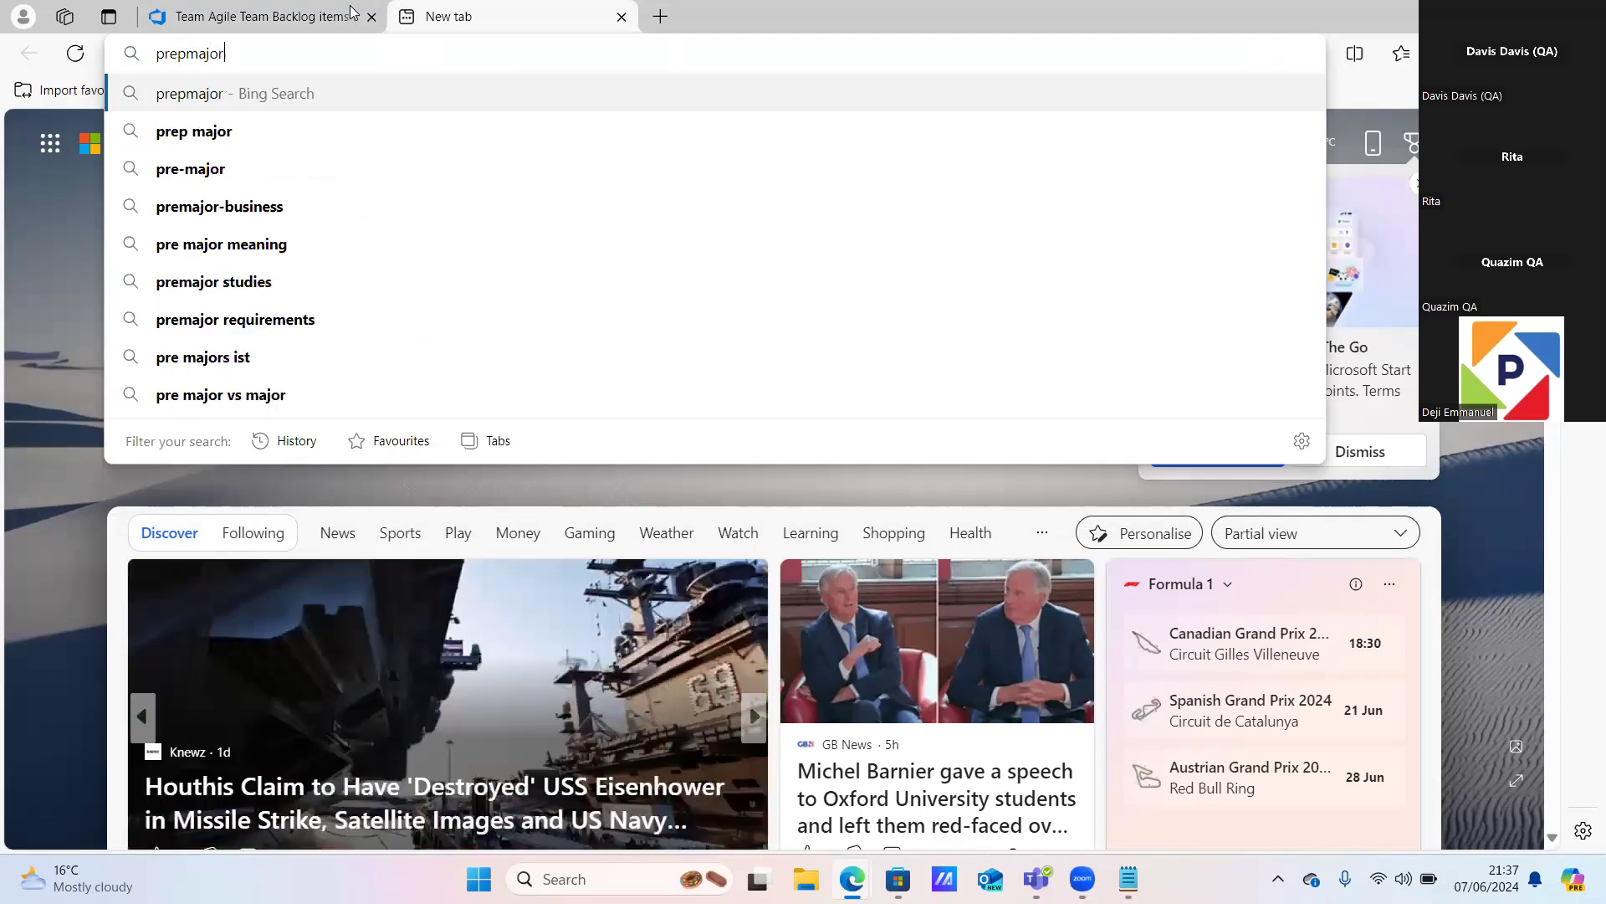
pyautogui.write('.com')
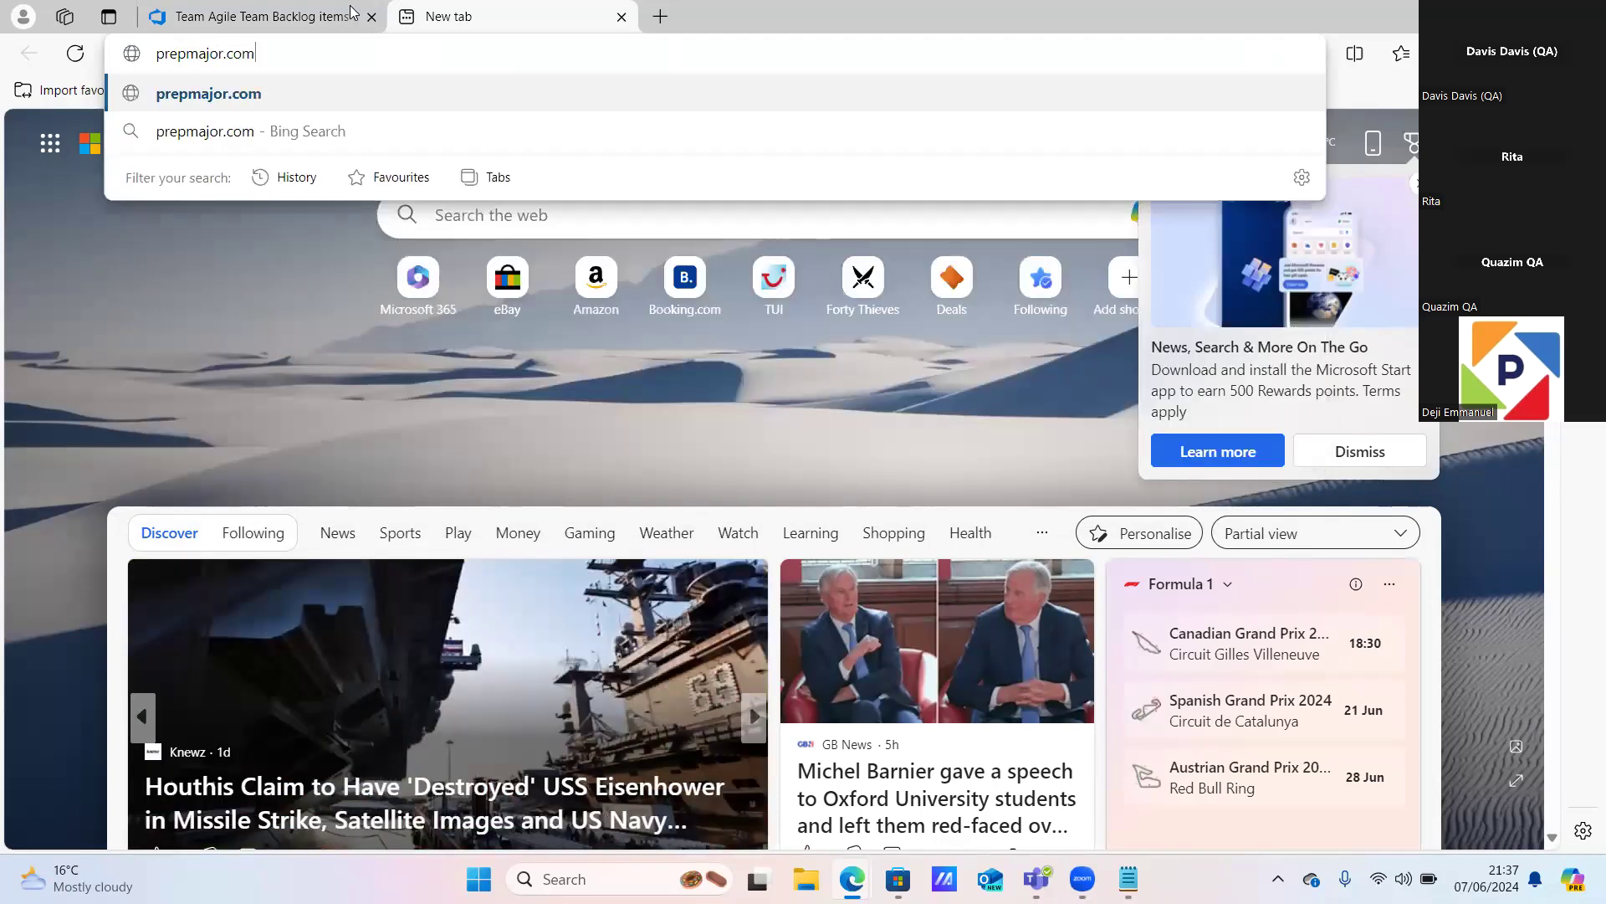
pyautogui.click(431, 101)
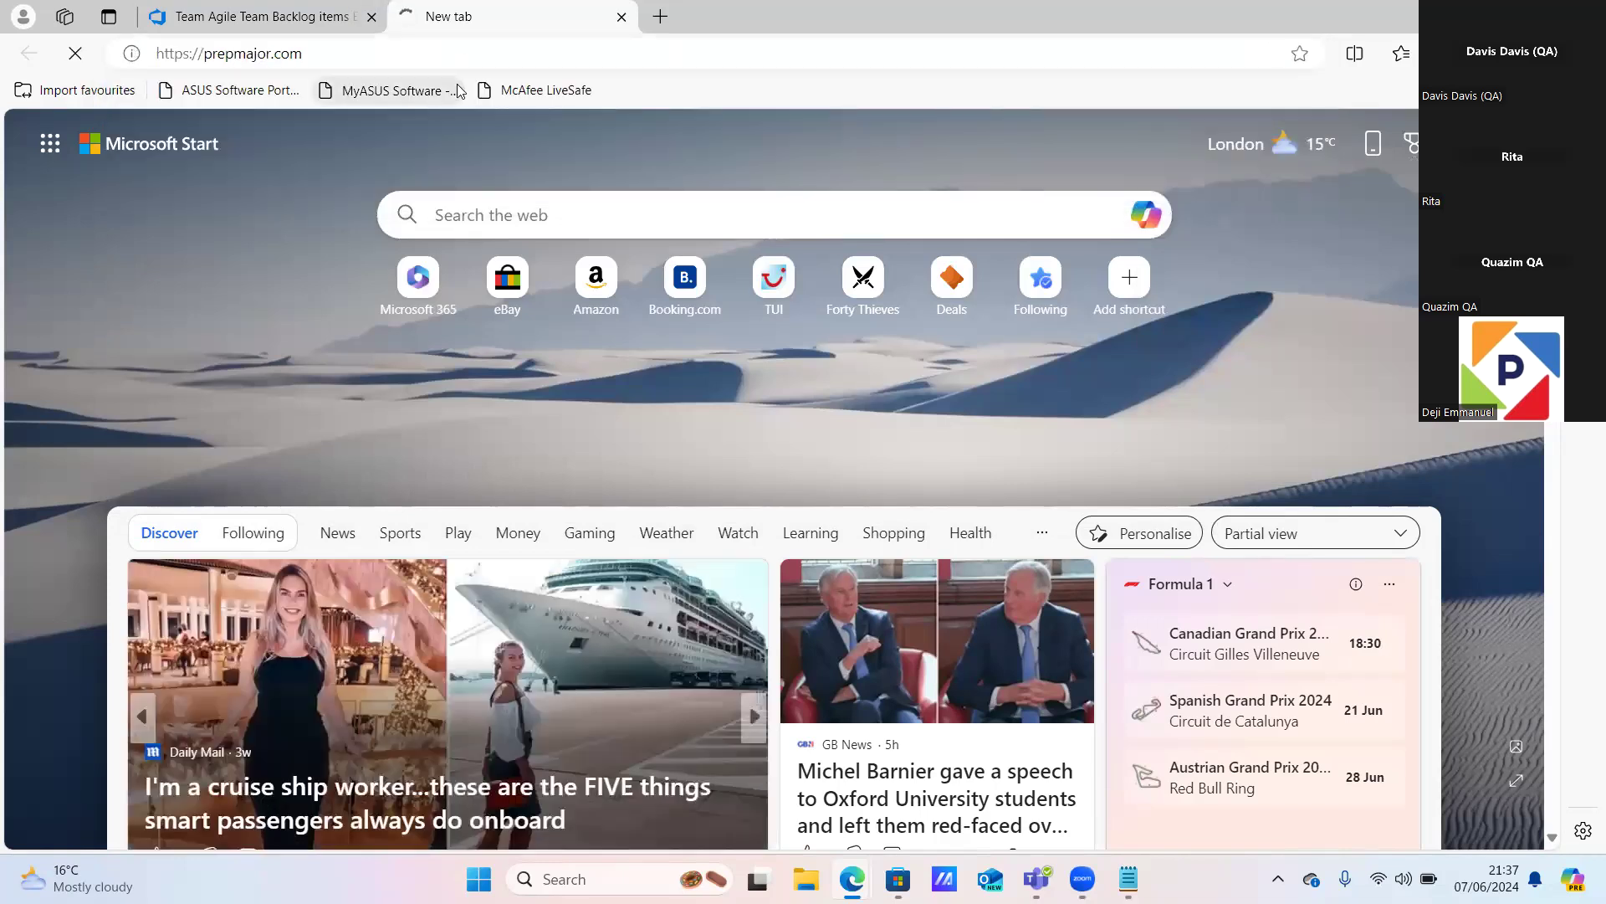